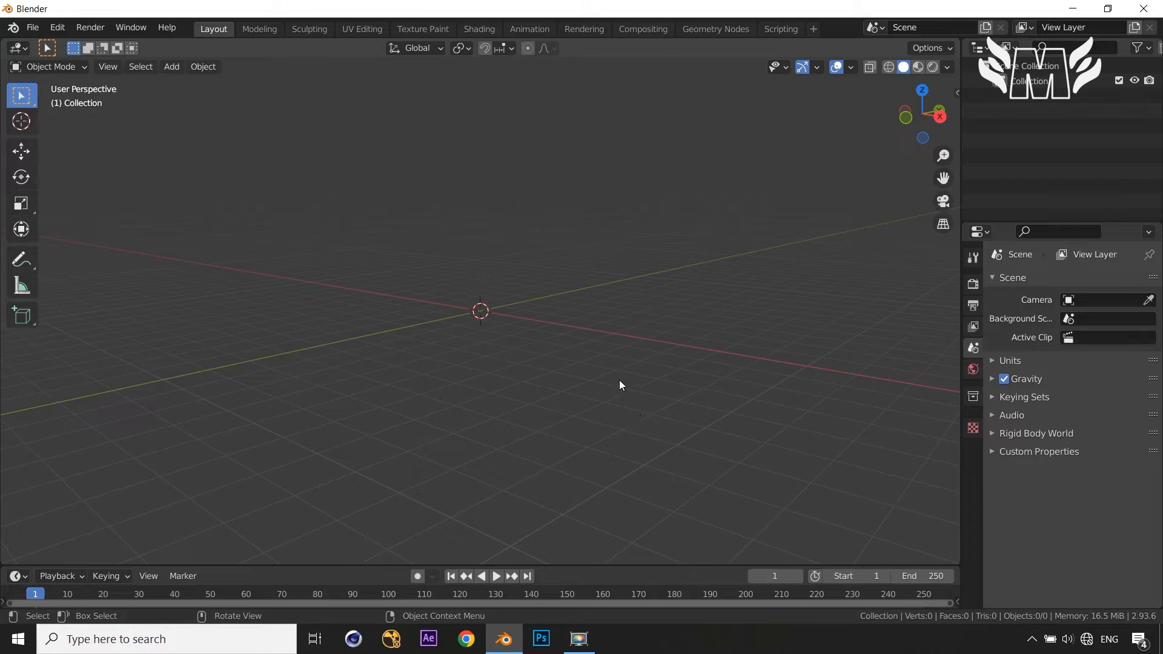
Add a cube mesh at the centre of the empty scene
{"action": "middle_click_drag", "start_coordinate": [641, 409], "coordinate": [575, 381]}
{"action": "key", "text": "shift+a"}
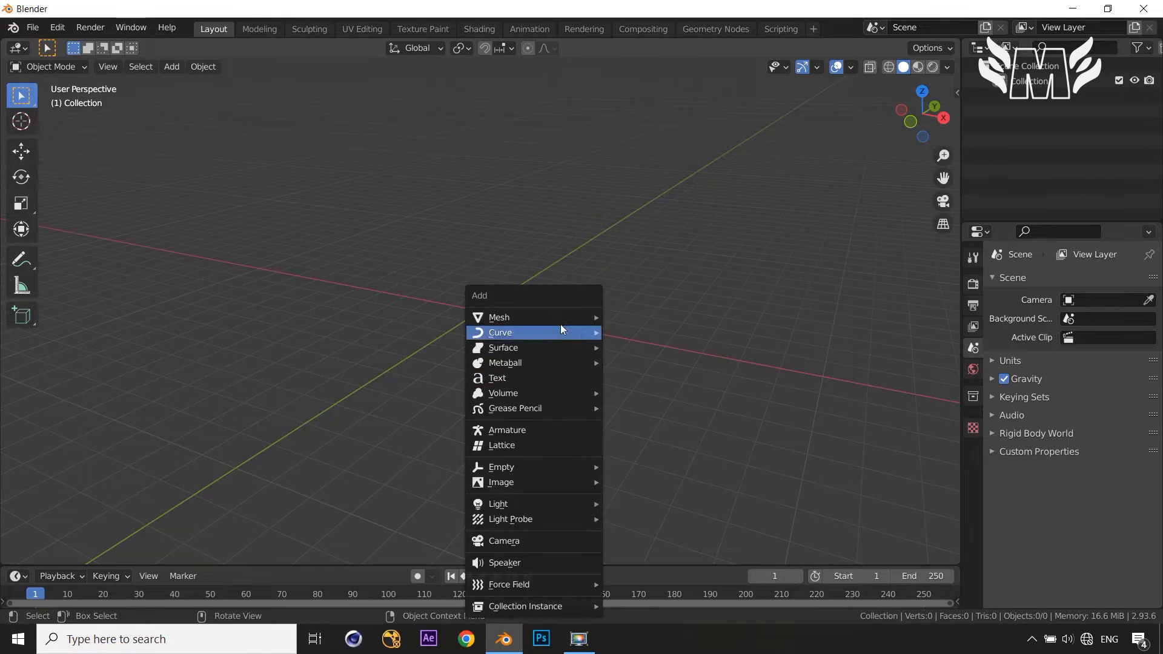
{"action": "mouse_move", "coordinate": [557, 317]}
{"action": "left_click", "coordinate": [646, 333]}
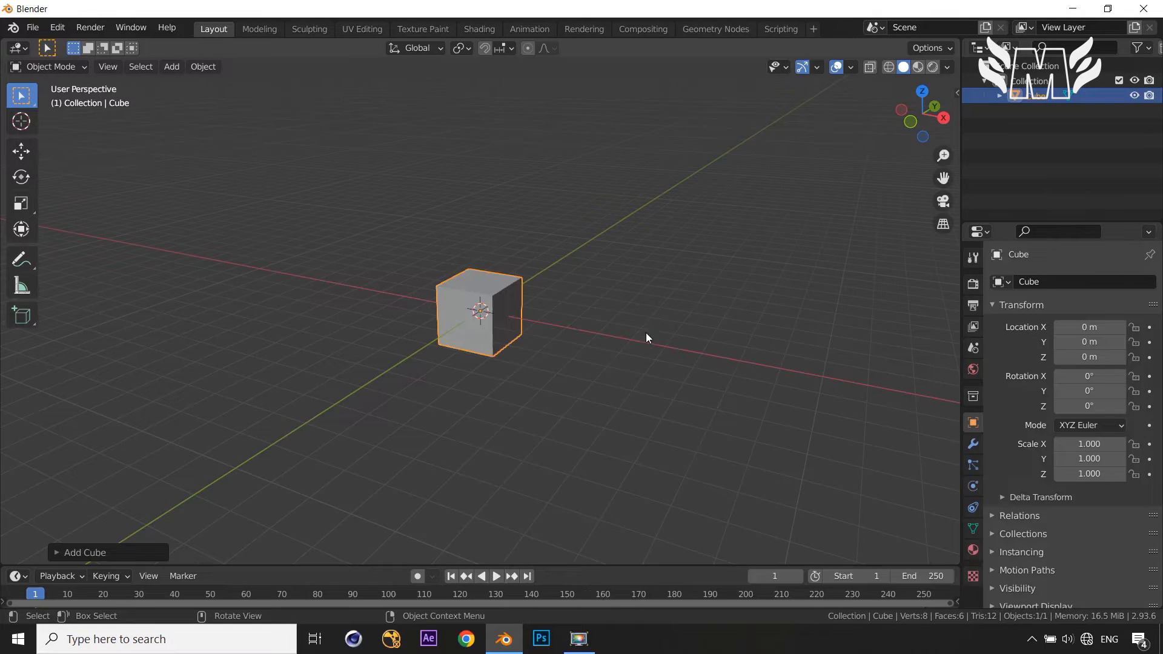
Add a Mirror modifier to the cube
{"action": "middle_click_drag", "start_coordinate": [594, 368], "coordinate": [606, 358], "text": "ctrl"}
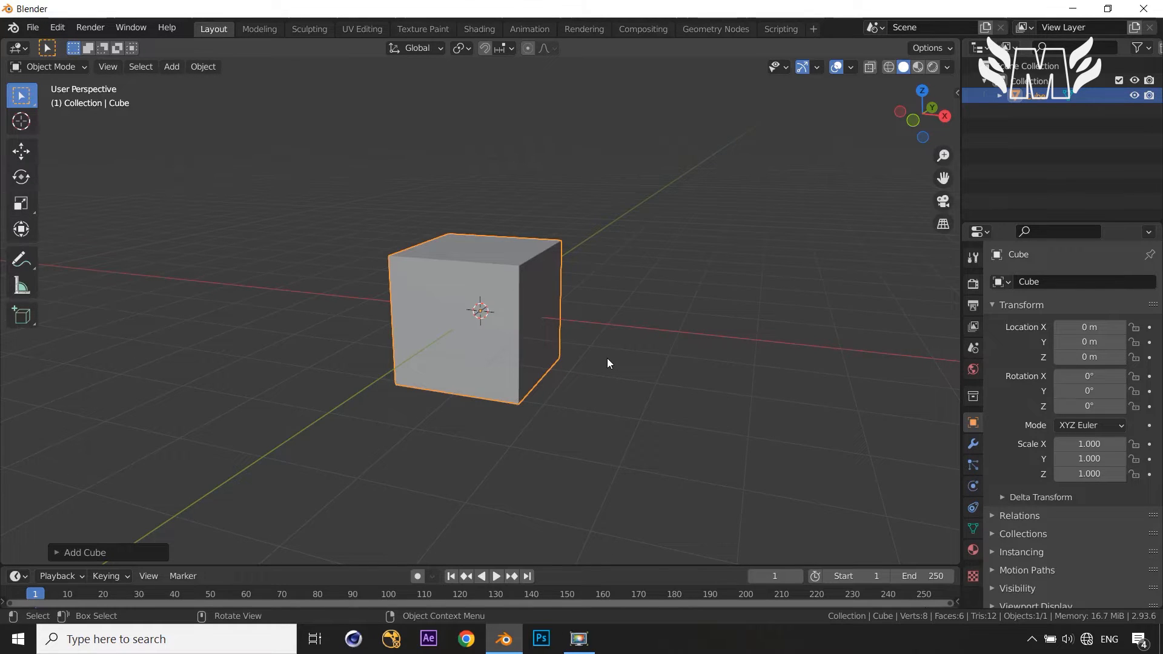
{"action": "scroll", "coordinate": [608, 359], "scroll_direction": "down", "scroll_amount": 1}
{"action": "middle_click_drag", "start_coordinate": [607, 358], "coordinate": [622, 376]}
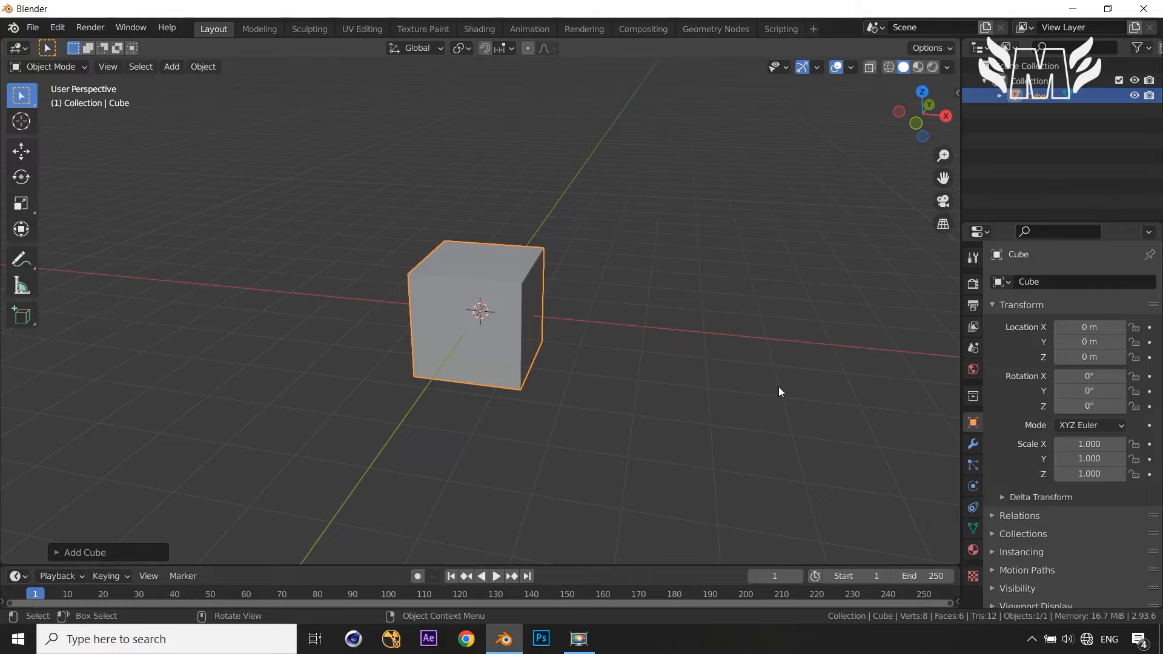
{"action": "left_click", "coordinate": [972, 445]}
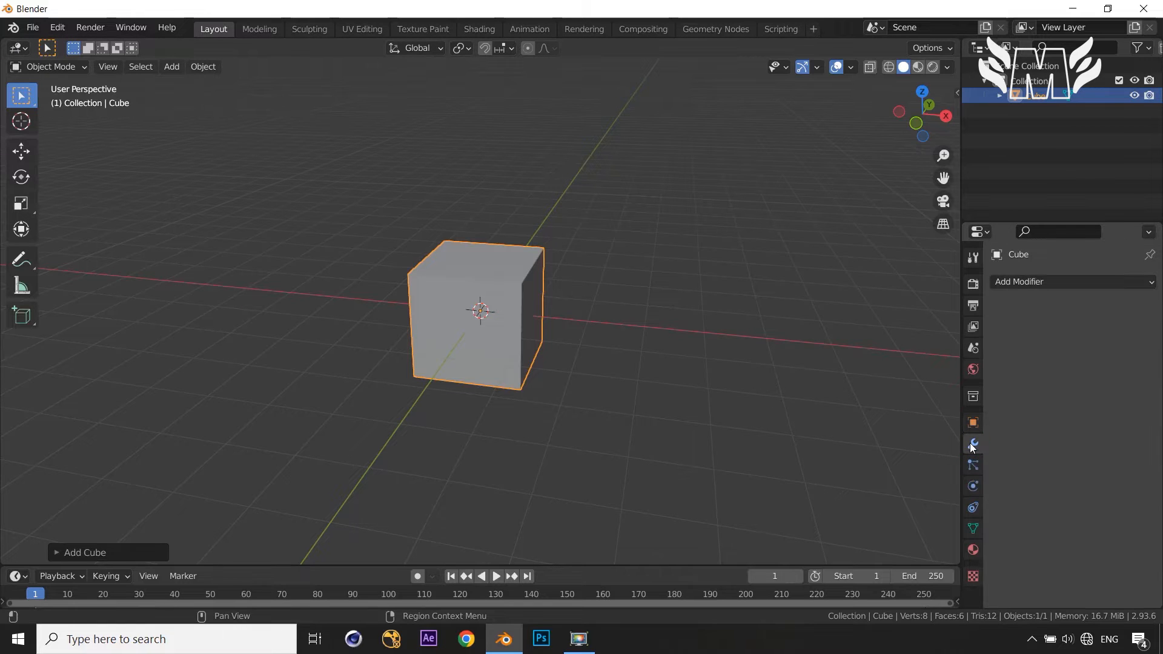
{"action": "left_click", "coordinate": [1073, 282]}
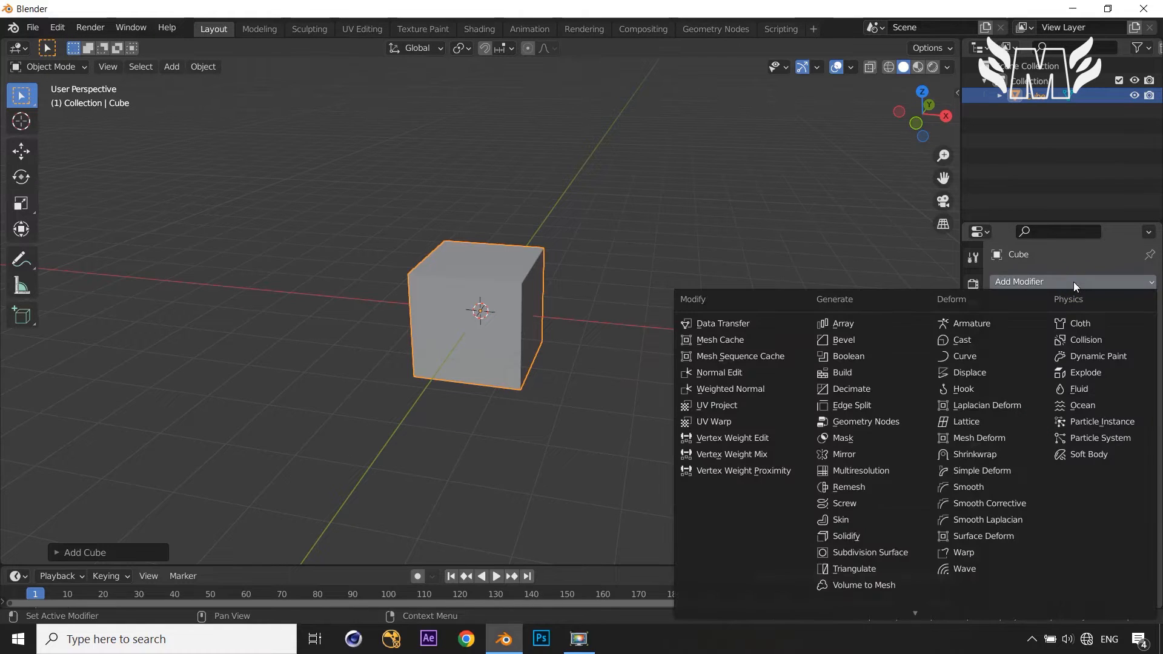
{"action": "left_click", "coordinate": [848, 453]}
Try mirroring the cube along the Z axis only, with the X and Y mirror axes disabled
{"action": "mouse_move", "coordinate": [696, 379]}
{"action": "middle_mouse_down"}
{"action": "mouse_move", "coordinate": [571, 402]}
{"action": "mouse_move", "coordinate": [519, 330]}
{"action": "mouse_move", "coordinate": [689, 348]}
{"action": "mouse_move", "coordinate": [660, 416]}
{"action": "mouse_move", "coordinate": [697, 400]}
{"action": "middle_mouse_up"}
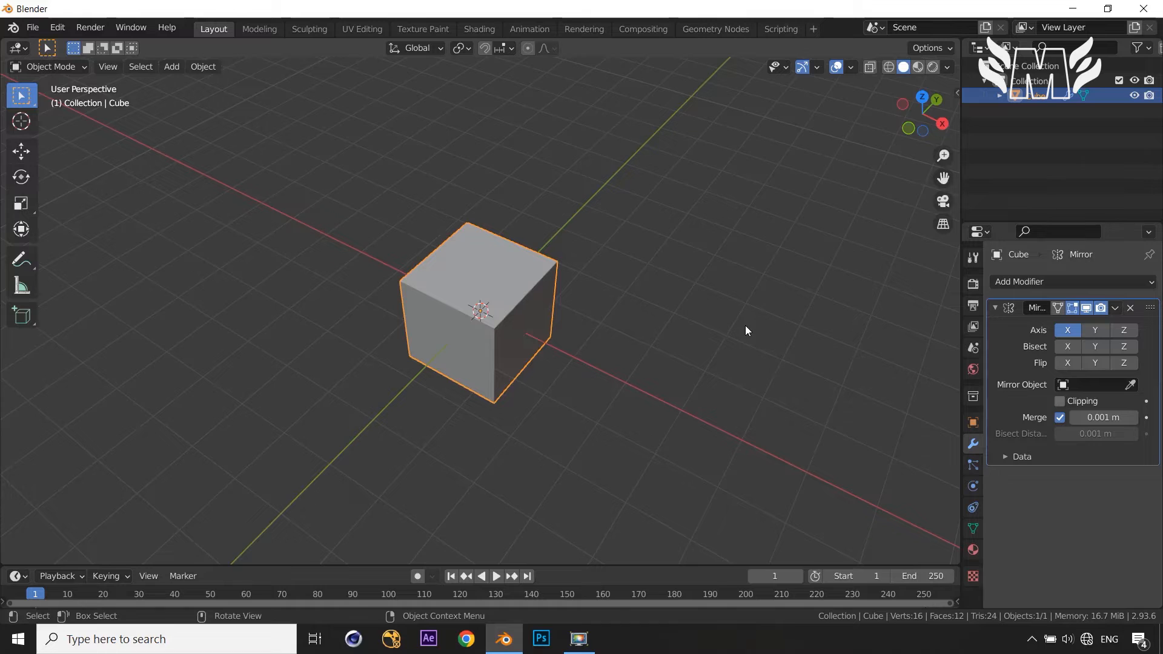
{"action": "left_click", "coordinate": [1095, 332]}
{"action": "left_click", "coordinate": [1117, 331]}
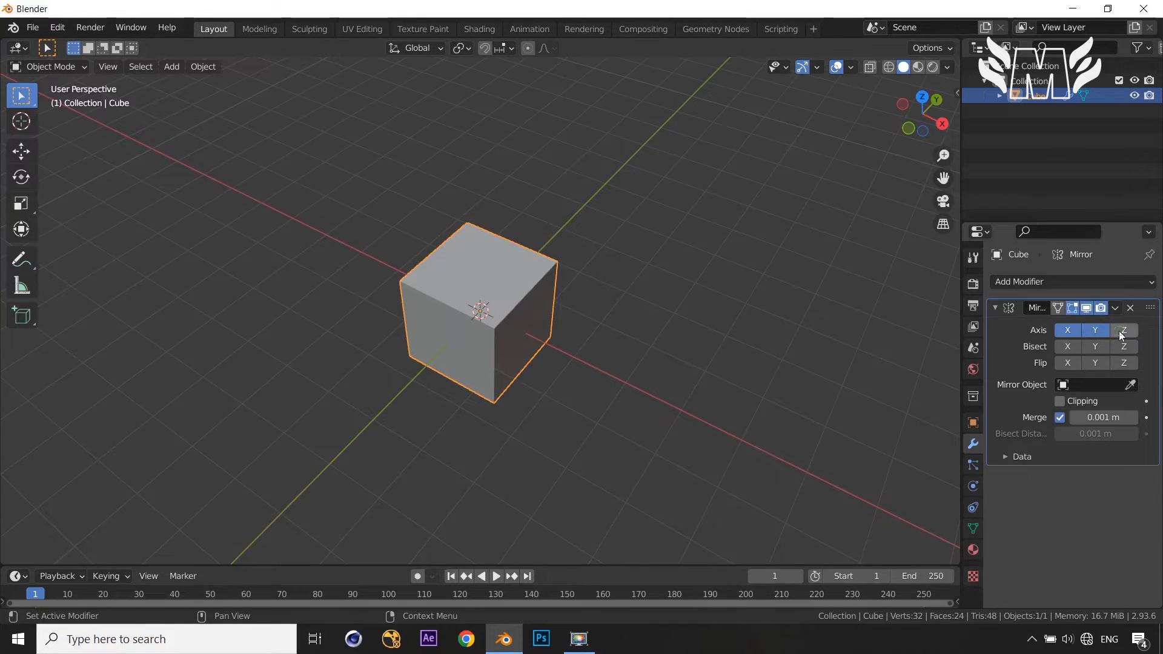
{"action": "left_click", "coordinate": [1067, 330]}
{"action": "left_click", "coordinate": [1094, 332]}
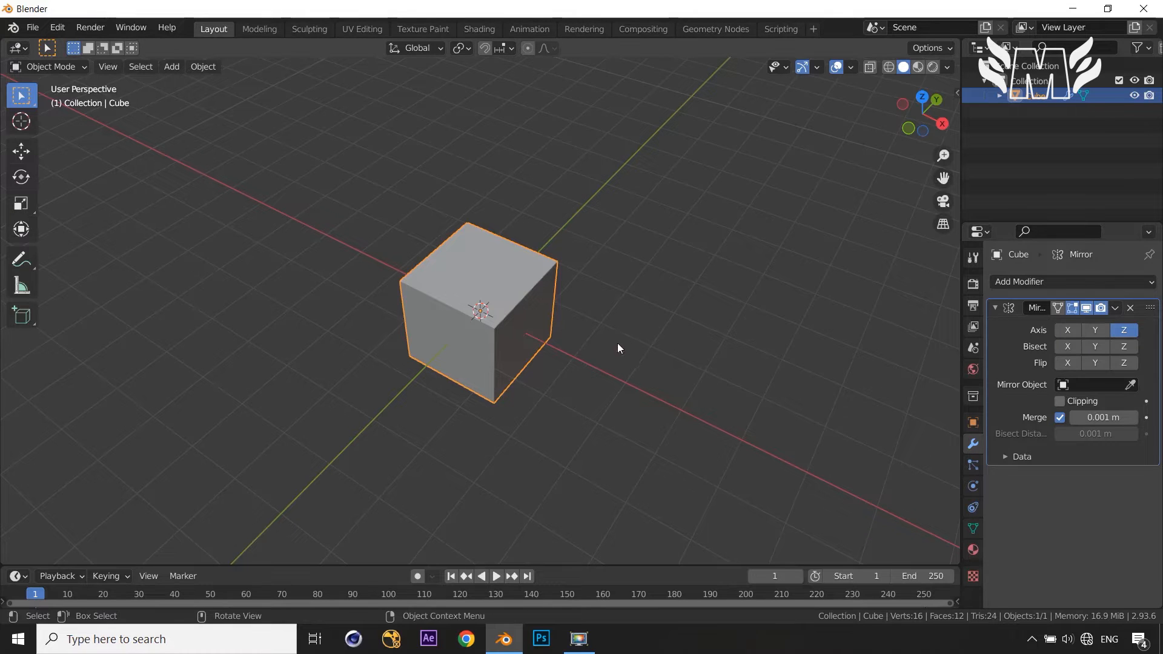
Set the Mirror modifier to use only the X axis
{"action": "middle_click_drag", "start_coordinate": [717, 351], "coordinate": [769, 306]}
{"action": "middle_click_drag", "start_coordinate": [486, 340], "coordinate": [496, 322]}
{"action": "scroll", "coordinate": [495, 323], "scroll_direction": "up", "scroll_amount": 2}
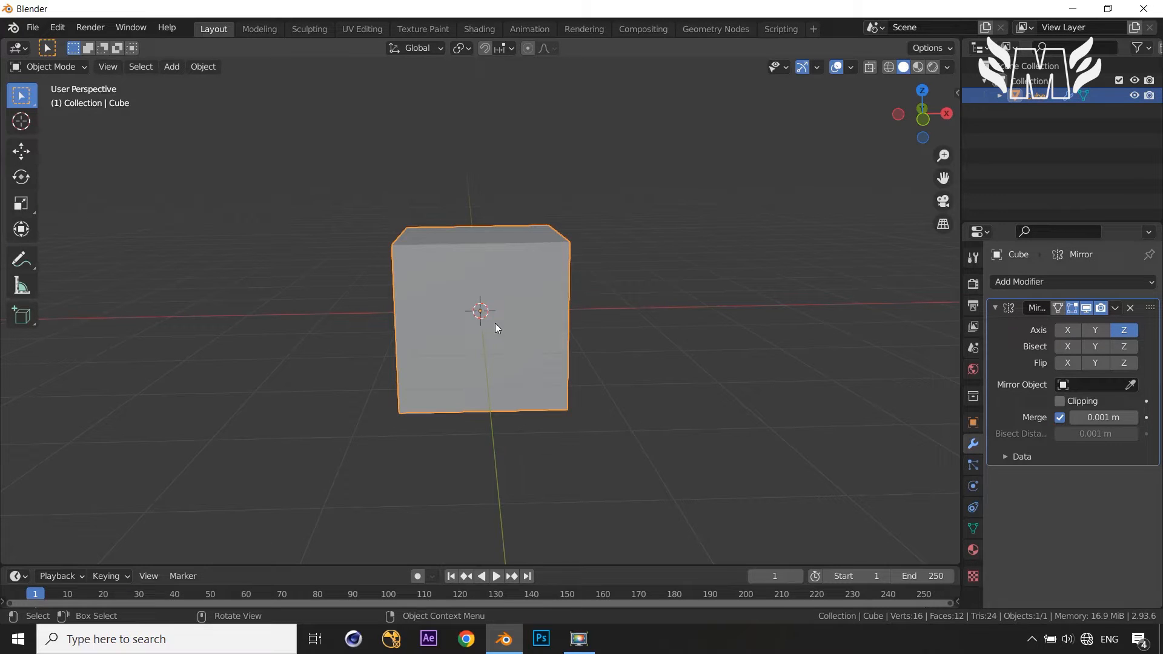
{"action": "middle_click_drag", "start_coordinate": [585, 395], "coordinate": [583, 412]}
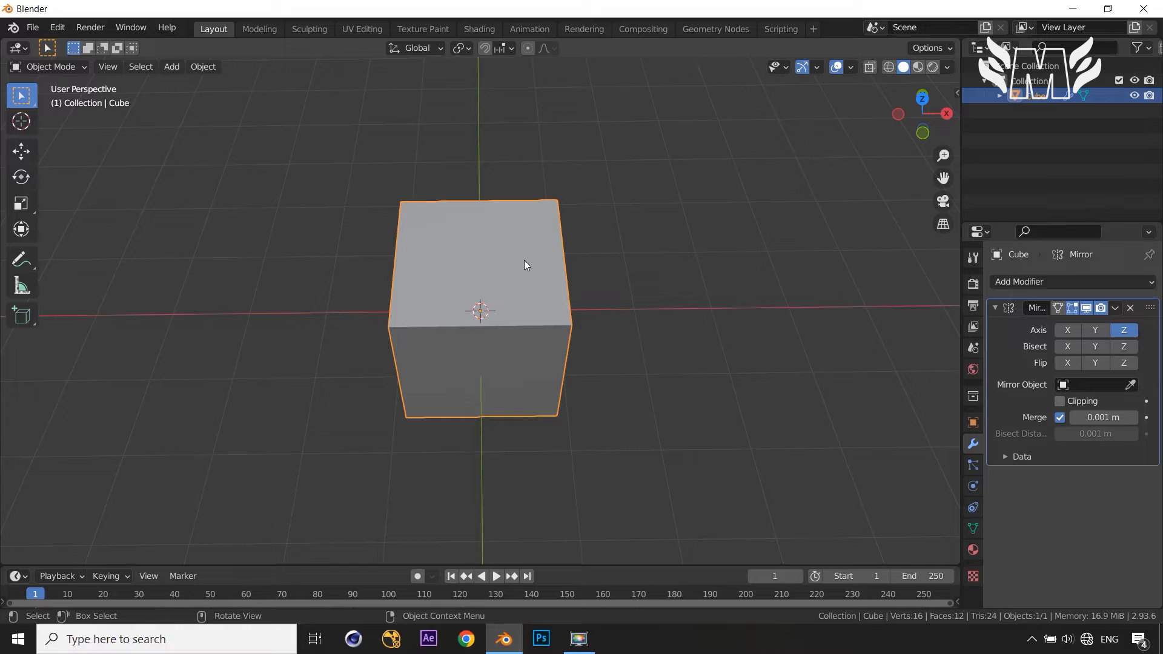
{"action": "middle_click_drag", "start_coordinate": [569, 360], "coordinate": [556, 292]}
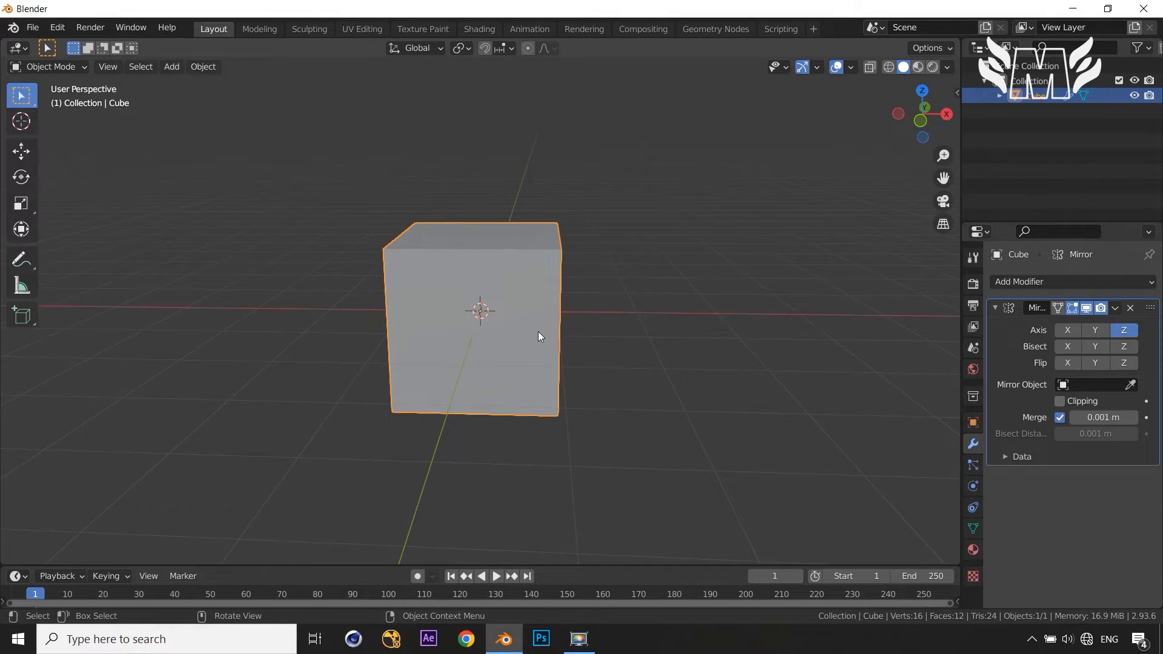
{"action": "middle_click_drag", "start_coordinate": [539, 336], "coordinate": [543, 329]}
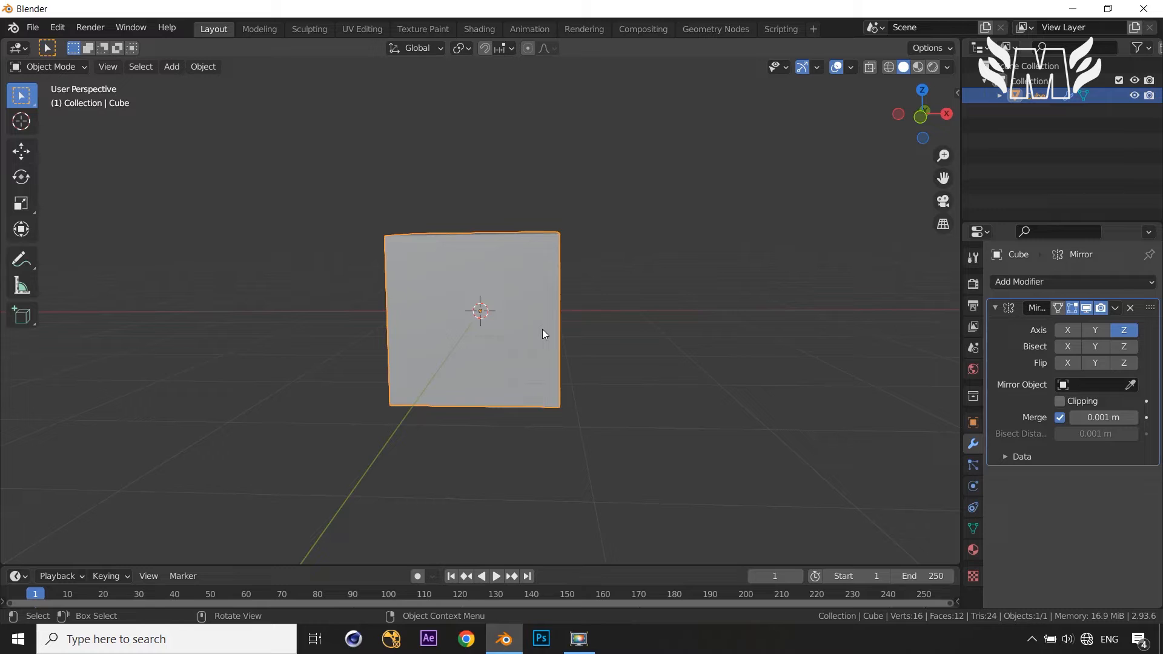
{"action": "left_click", "coordinate": [1068, 330]}
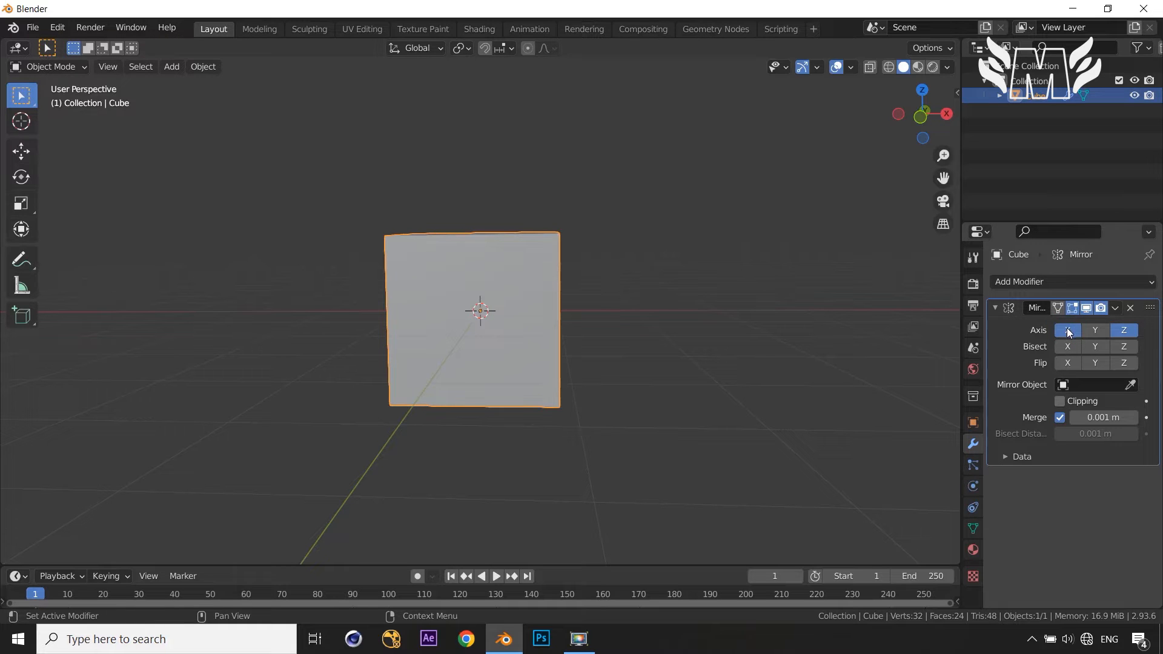
{"action": "left_click", "coordinate": [1125, 331]}
{"action": "middle_click_drag", "start_coordinate": [747, 362], "coordinate": [751, 374]}
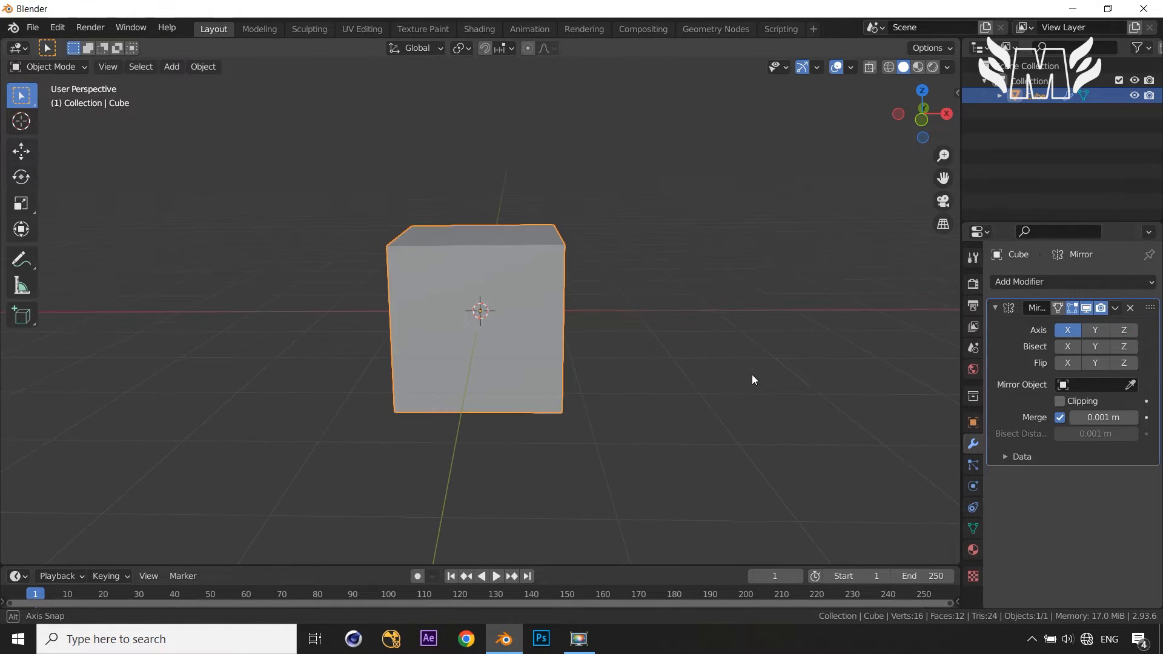
{"action": "key", "text": "g"}
{"action": "key", "text": "x"}
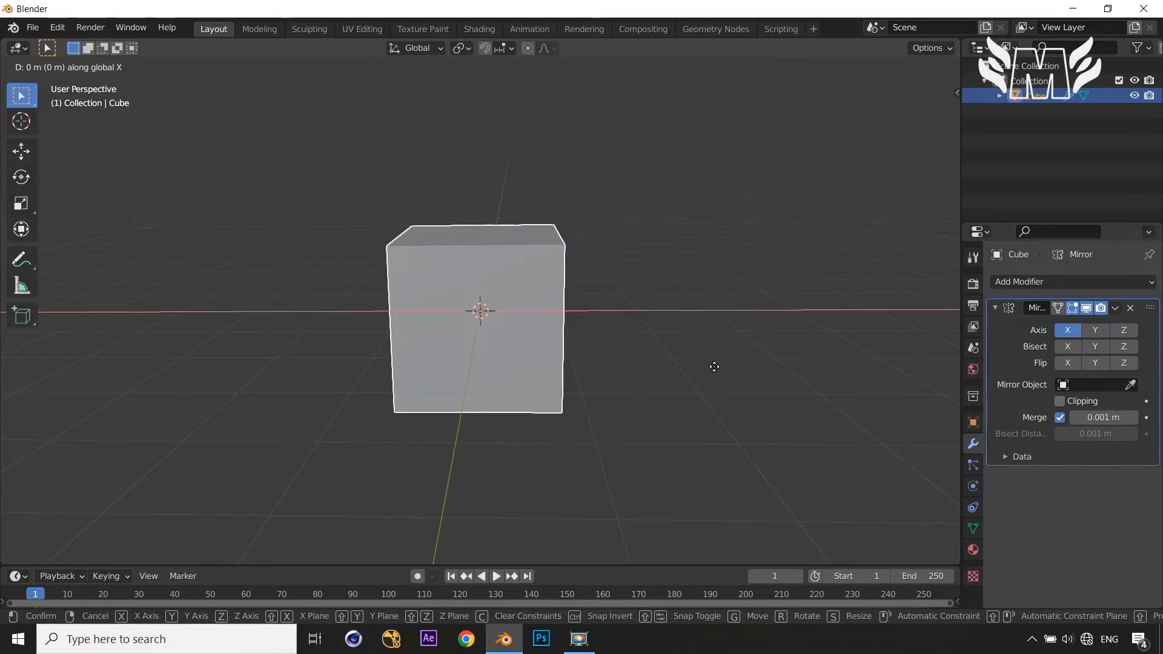
{"action": "right_click", "coordinate": [845, 357]}
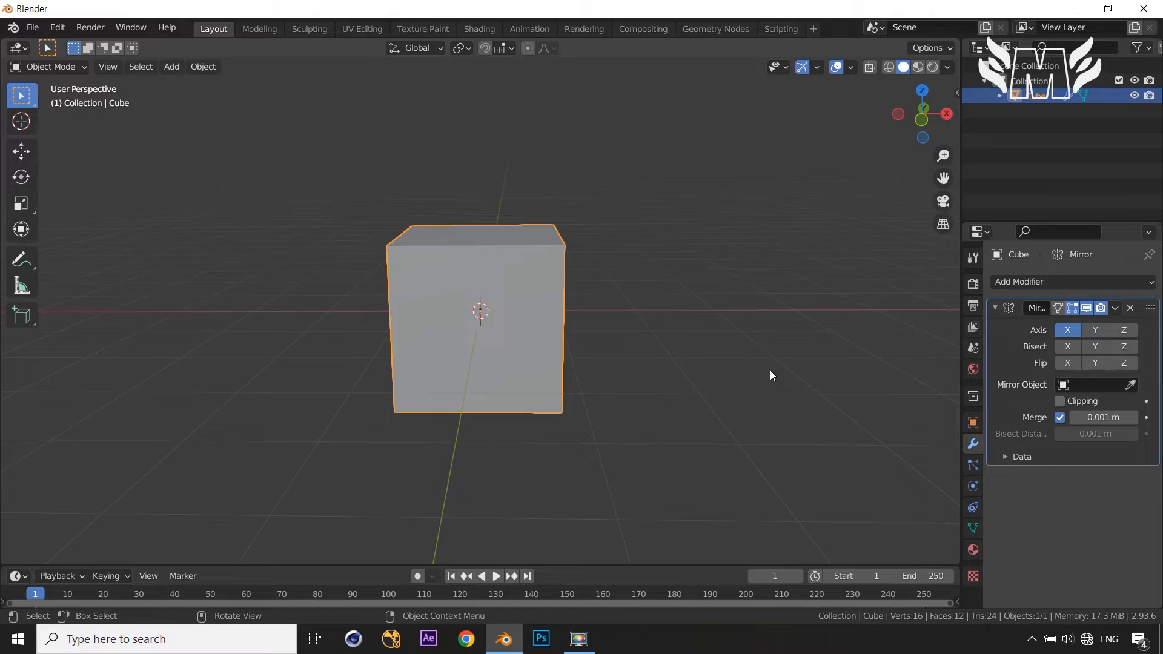
In Edit Mode, move the whole cube mesh along positive X until a narrow gap separates it from its mirrored half
{"action": "key", "text": "Tab"}
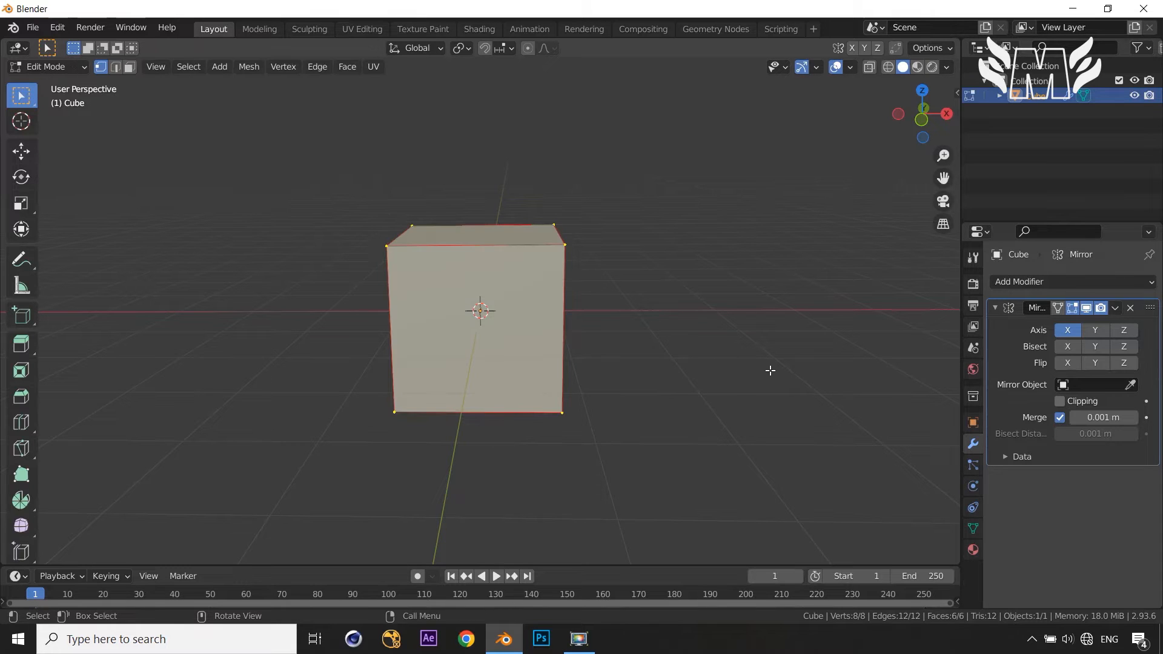
{"action": "key", "text": "g"}
{"action": "key", "text": "x"}
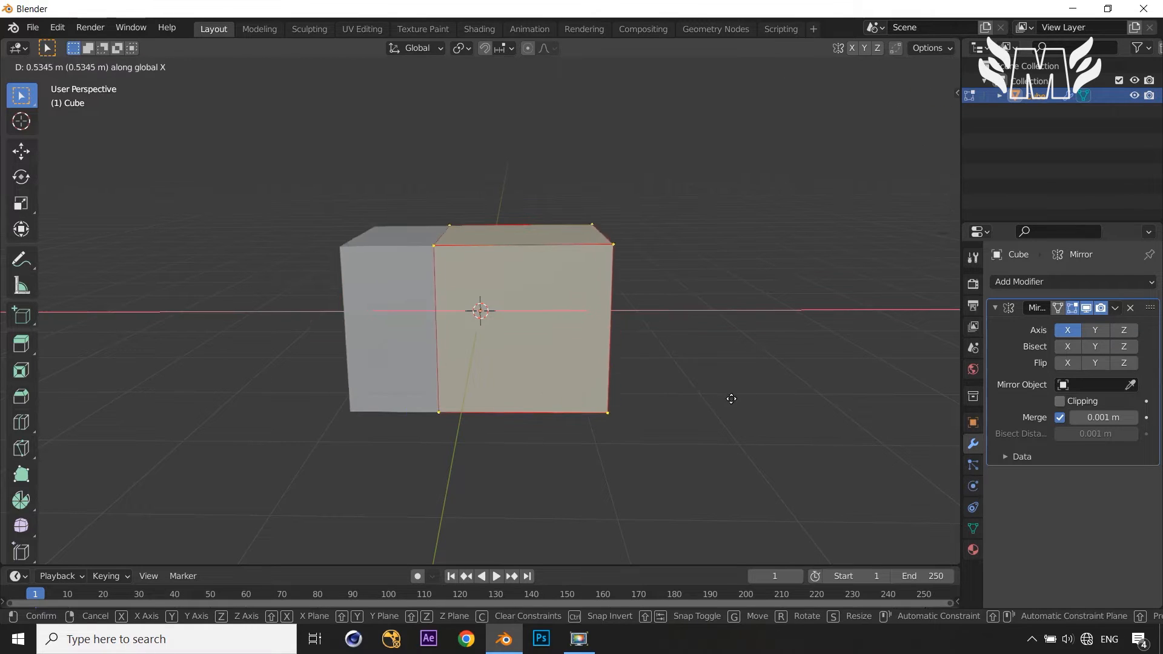
{"action": "left_click", "coordinate": [765, 395]}
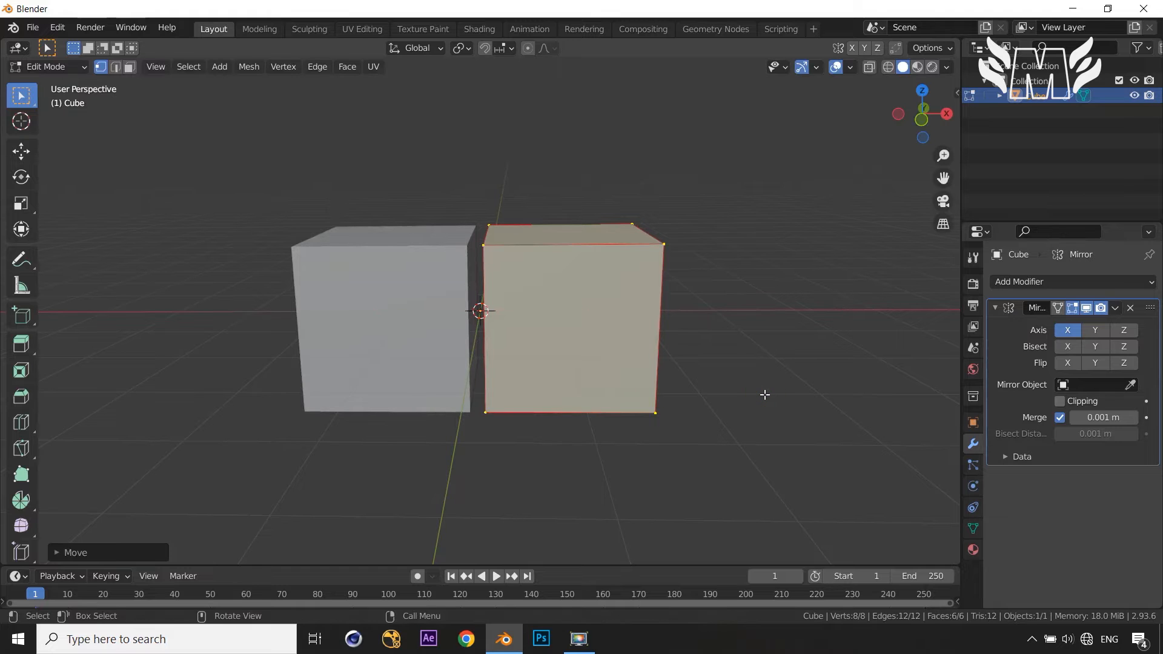
{"action": "key", "text": "KP_7"}
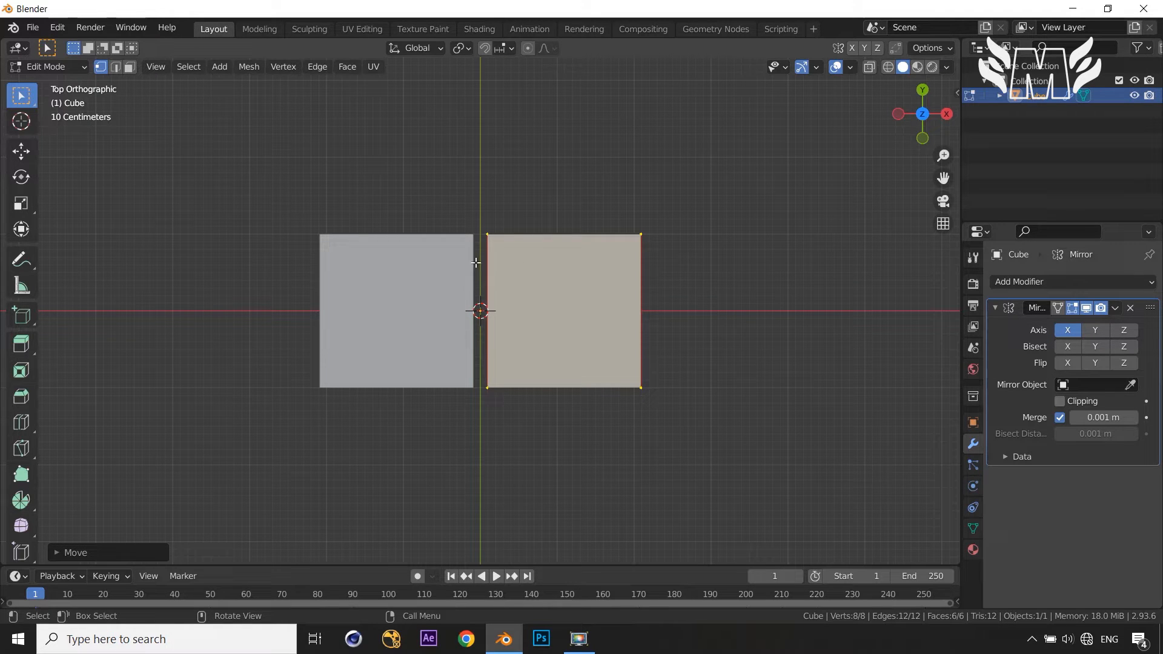
{"action": "middle_click_drag", "start_coordinate": [701, 408], "coordinate": [693, 267]}
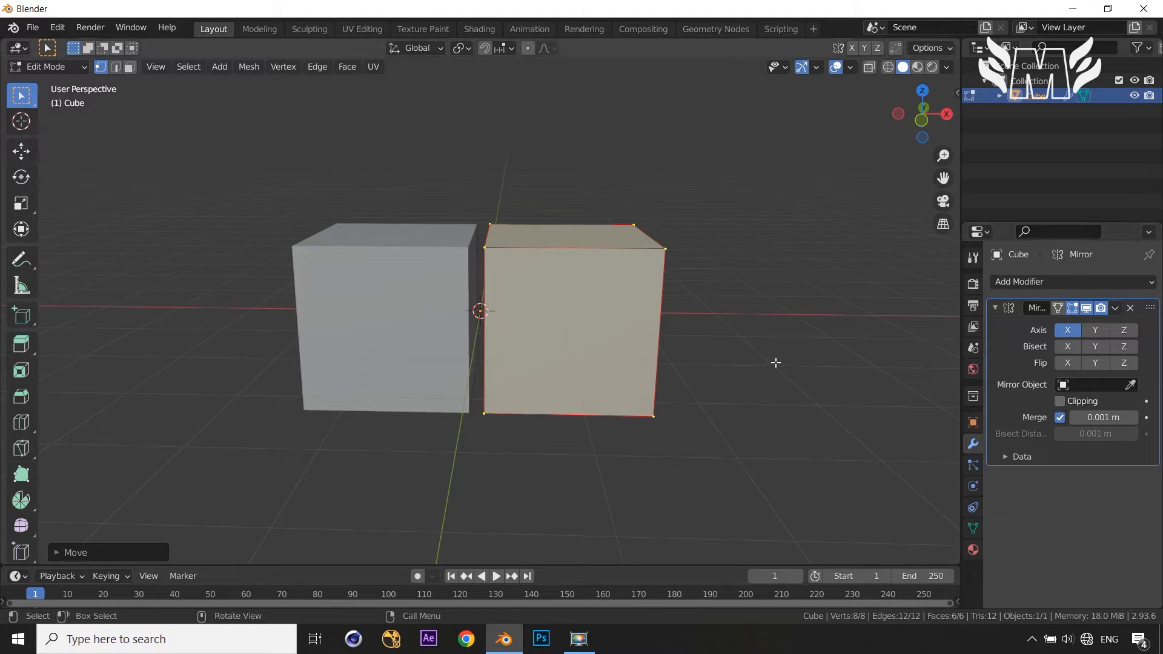
{"action": "key", "text": "g"}
{"action": "key", "text": "x"}
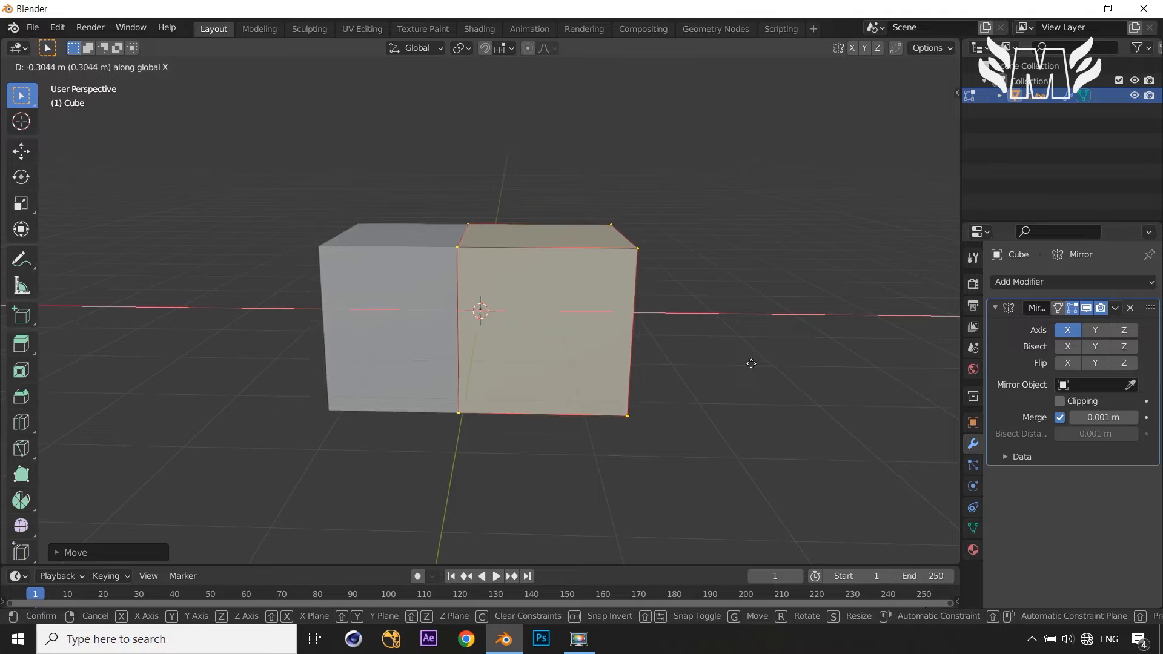
{"action": "right_click", "coordinate": [746, 361]}
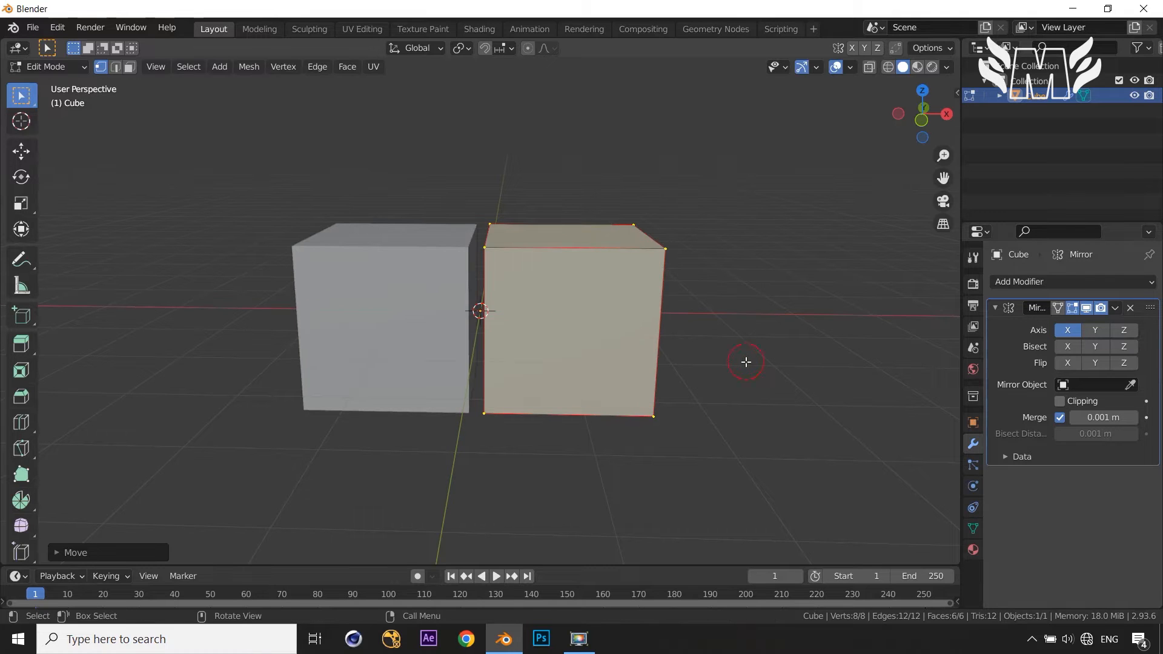
Try moving the cube's upper front vertex beside the gap along negative X, past the mirror plane
{"action": "middle_click_drag", "start_coordinate": [491, 290], "coordinate": [488, 254]}
{"action": "left_click_drag", "start_coordinate": [487, 251], "coordinate": [514, 271]}
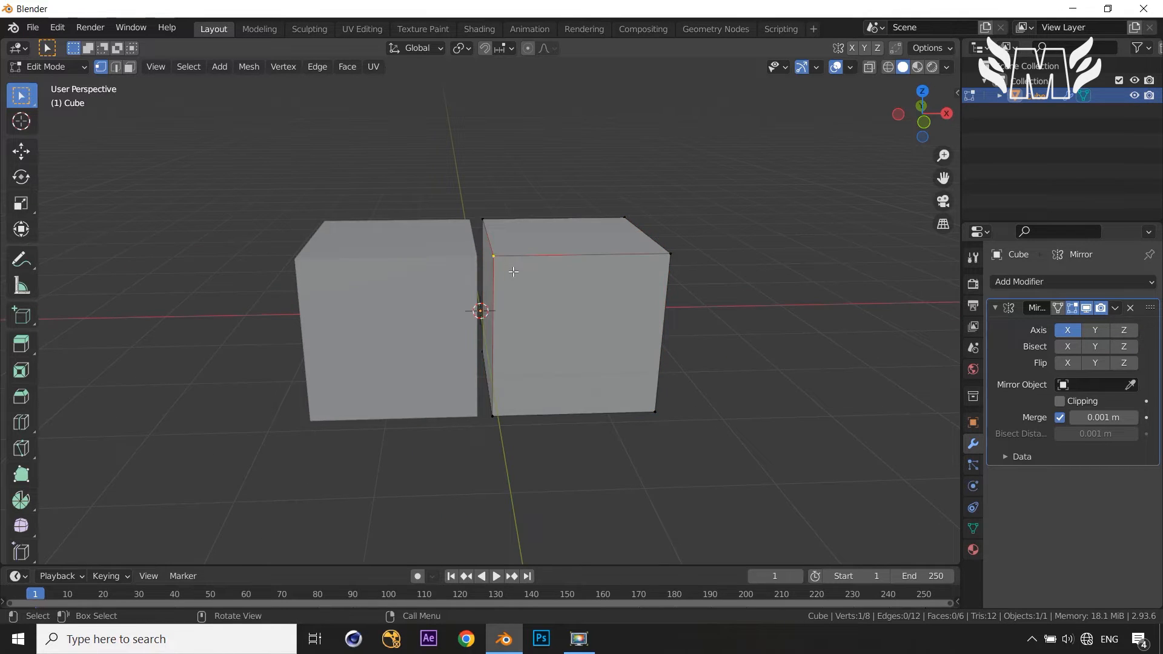
{"action": "key", "text": "g"}
{"action": "key", "text": "x"}
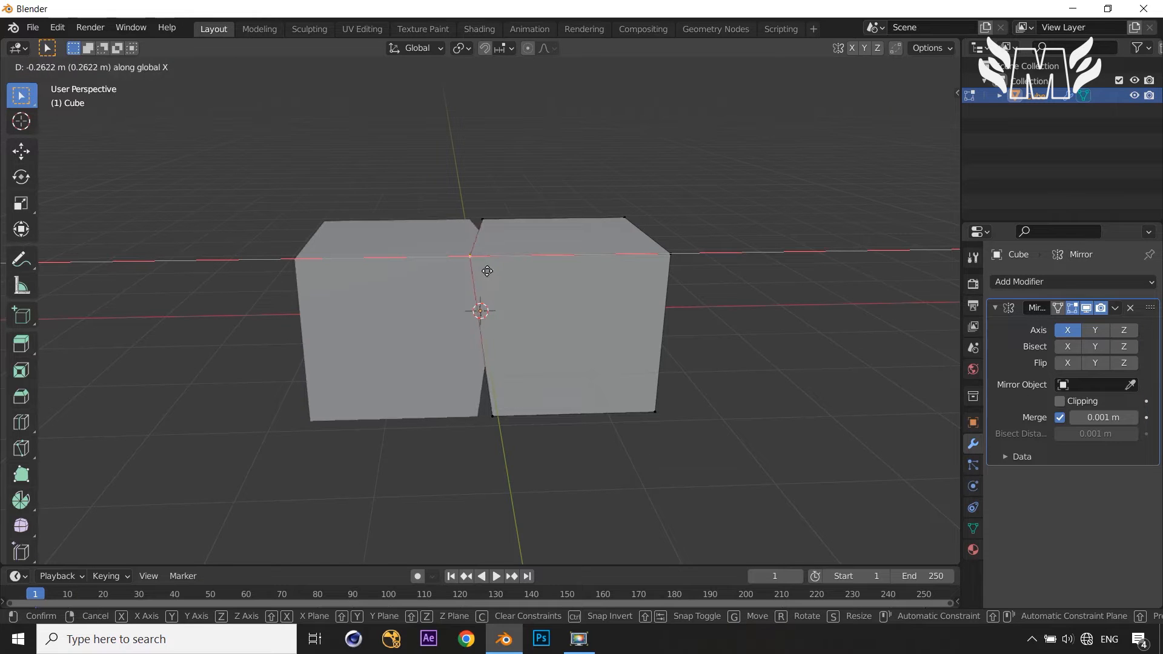
{"action": "left_click", "coordinate": [468, 271]}
Move the same upper front vertex about 0.82 m along Y towards the back of the cube
{"action": "middle_click_drag", "start_coordinate": [537, 297], "coordinate": [532, 316]}
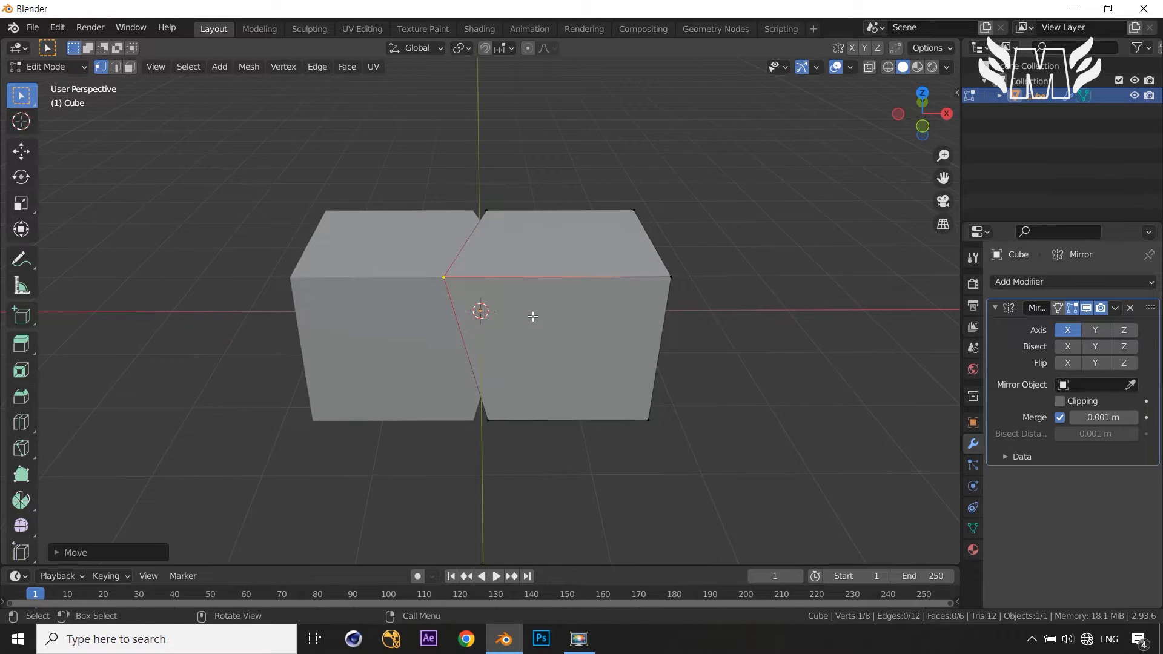
{"action": "key", "text": "g"}
{"action": "key", "text": "y"}
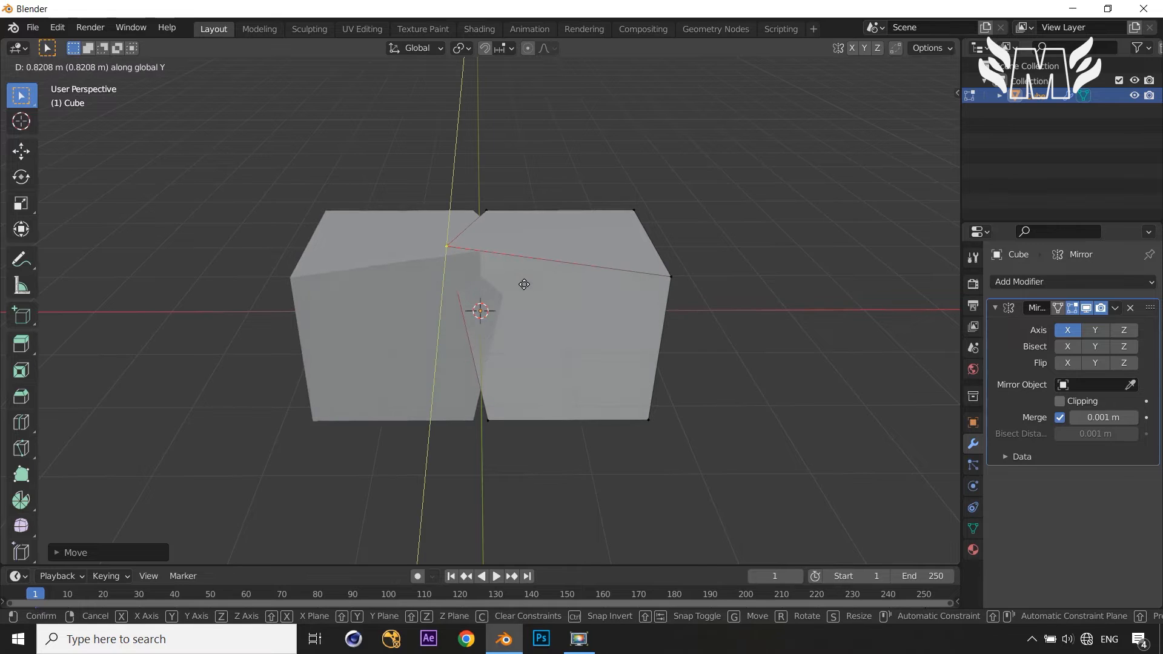
{"action": "left_click", "coordinate": [524, 284]}
Undo the last two moves of the upper front vertex
{"action": "middle_click_drag", "start_coordinate": [524, 284], "coordinate": [587, 340]}
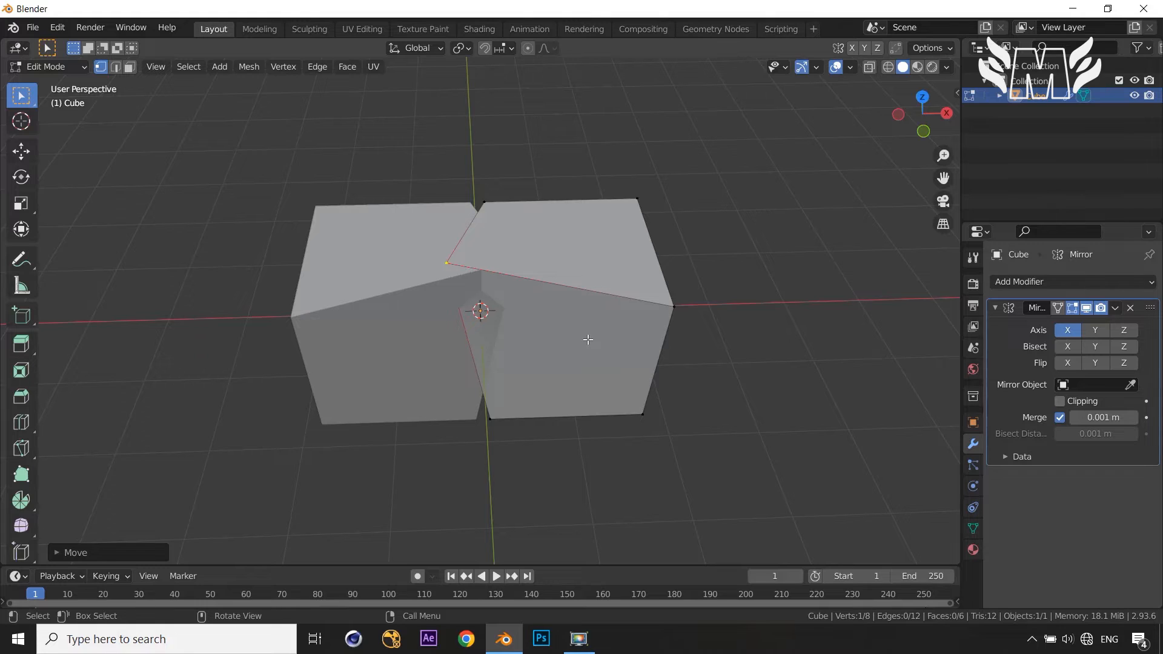
{"action": "key", "text": "ctrl+z"}
{"action": "key", "text": "ctrl+z"}
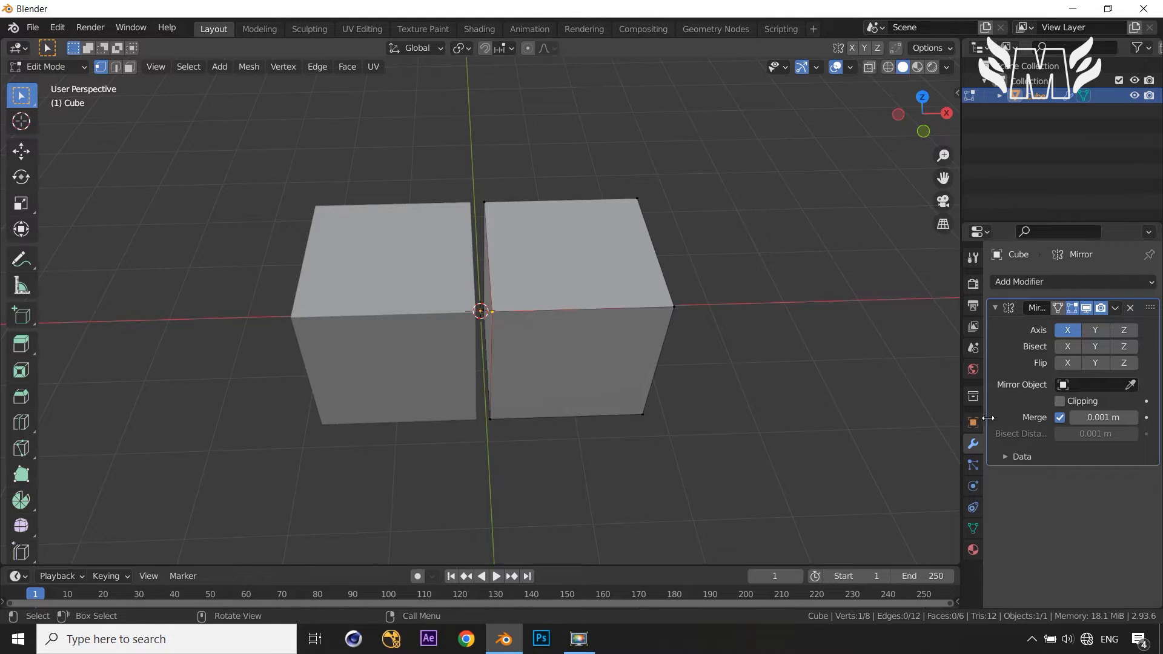
Enable Clipping in the Mirror modifier and move the selected upper front vertex along X onto the mirror plane
{"action": "left_click", "coordinate": [1059, 400]}
{"action": "key", "text": "g"}
{"action": "key", "text": "x"}
{"action": "left_click", "coordinate": [500, 370]}
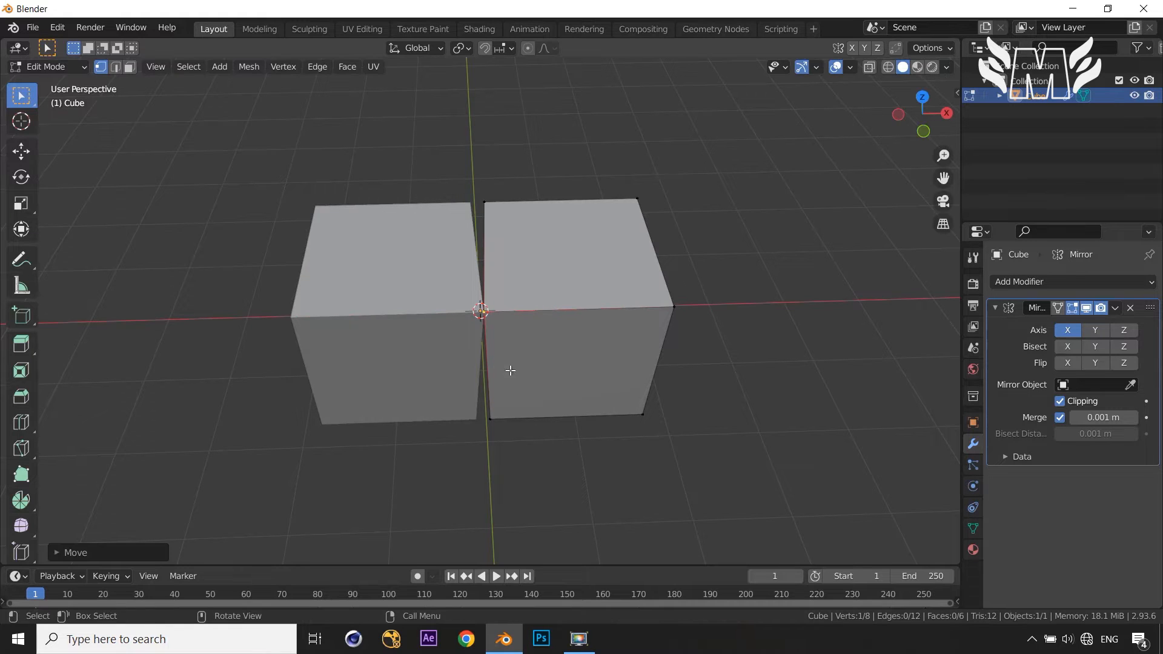
Try moving the clipped upper front vertex off the mirror plane along X, in the negative and the positive direction
{"action": "scroll", "coordinate": [642, 366], "scroll_direction": "up", "scroll_amount": 5}
{"action": "middle_click_drag", "start_coordinate": [639, 366], "coordinate": [623, 394]}
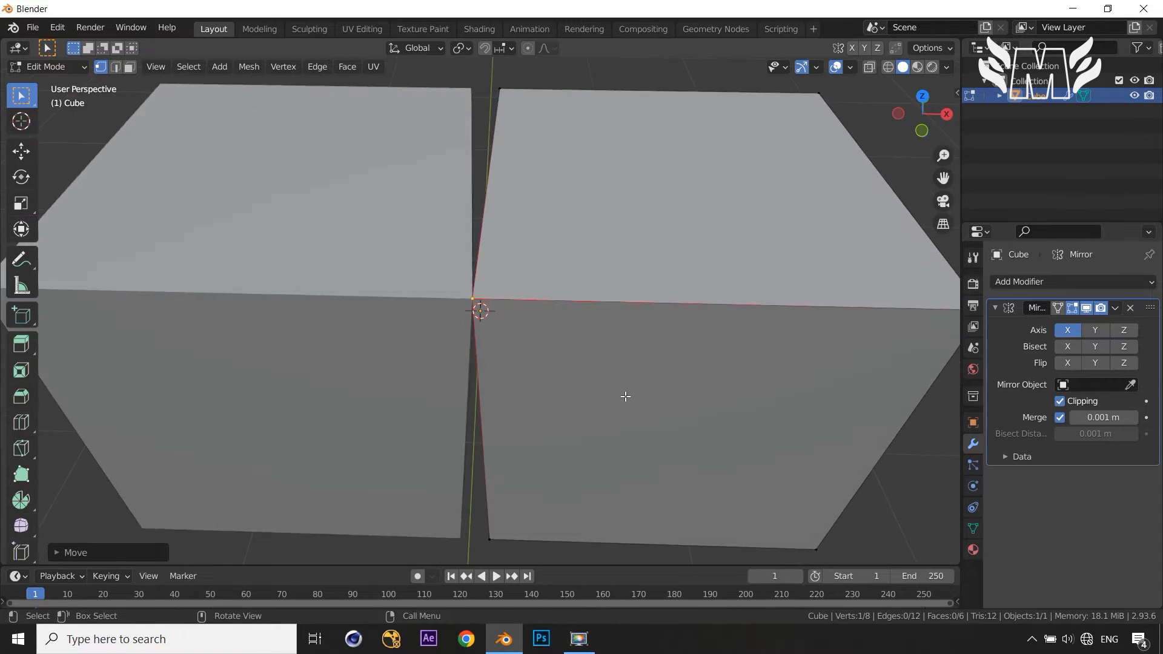
{"action": "key", "text": "g"}
{"action": "key", "text": "x"}
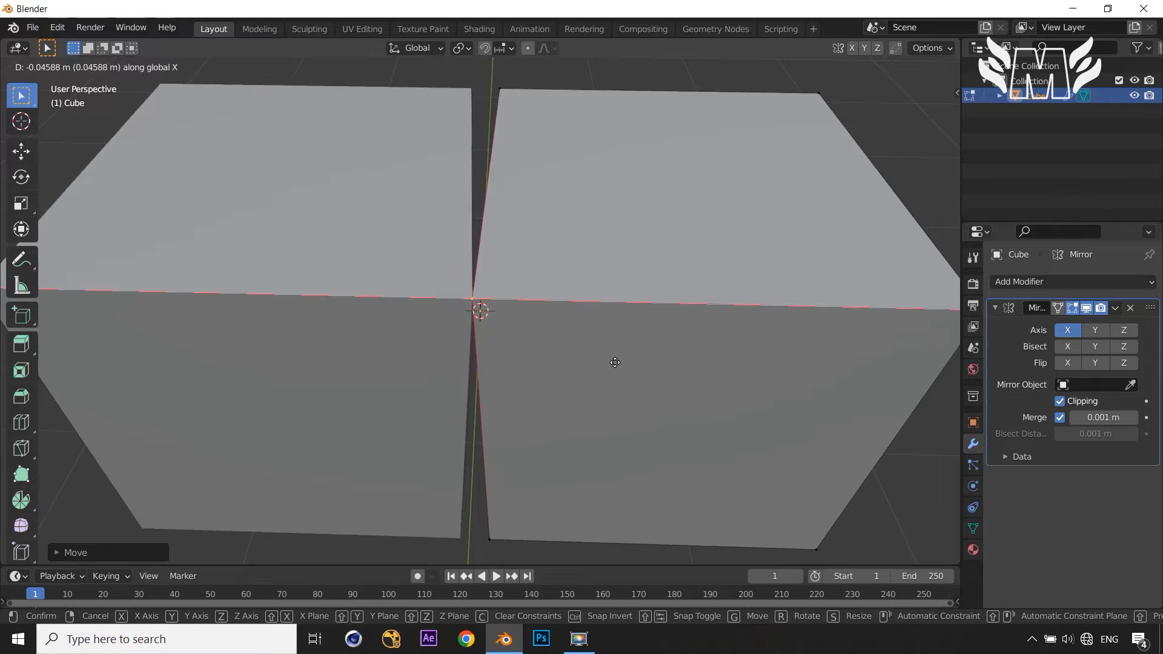
{"action": "left_click", "coordinate": [453, 276]}
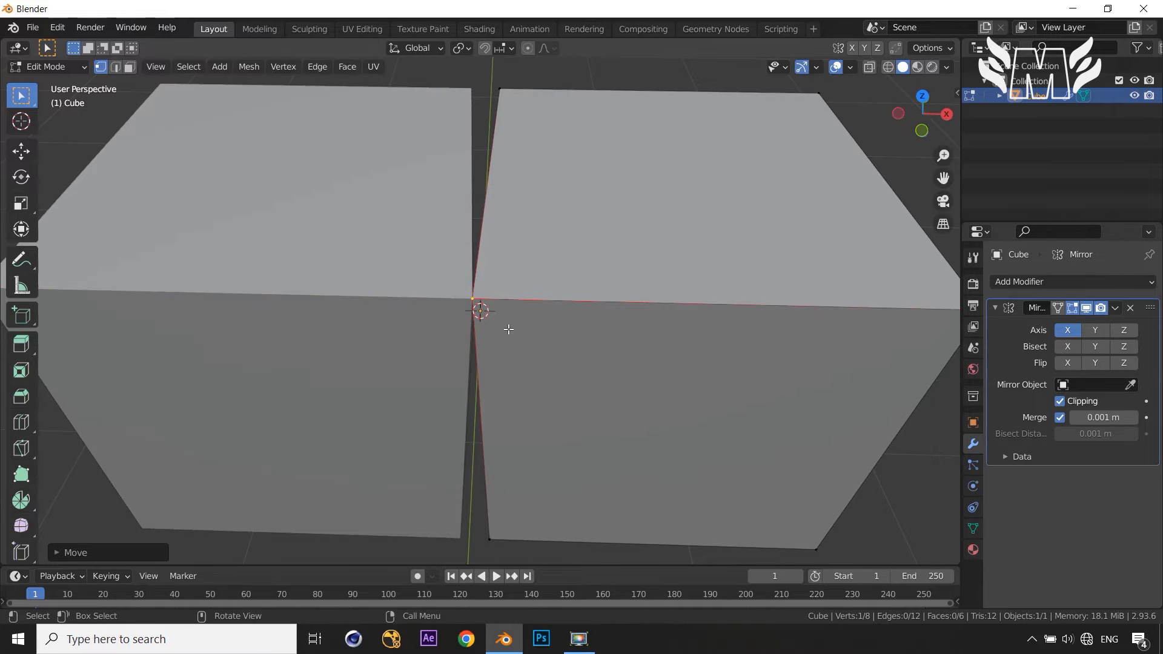
{"action": "key", "text": "g"}
{"action": "key", "text": "x"}
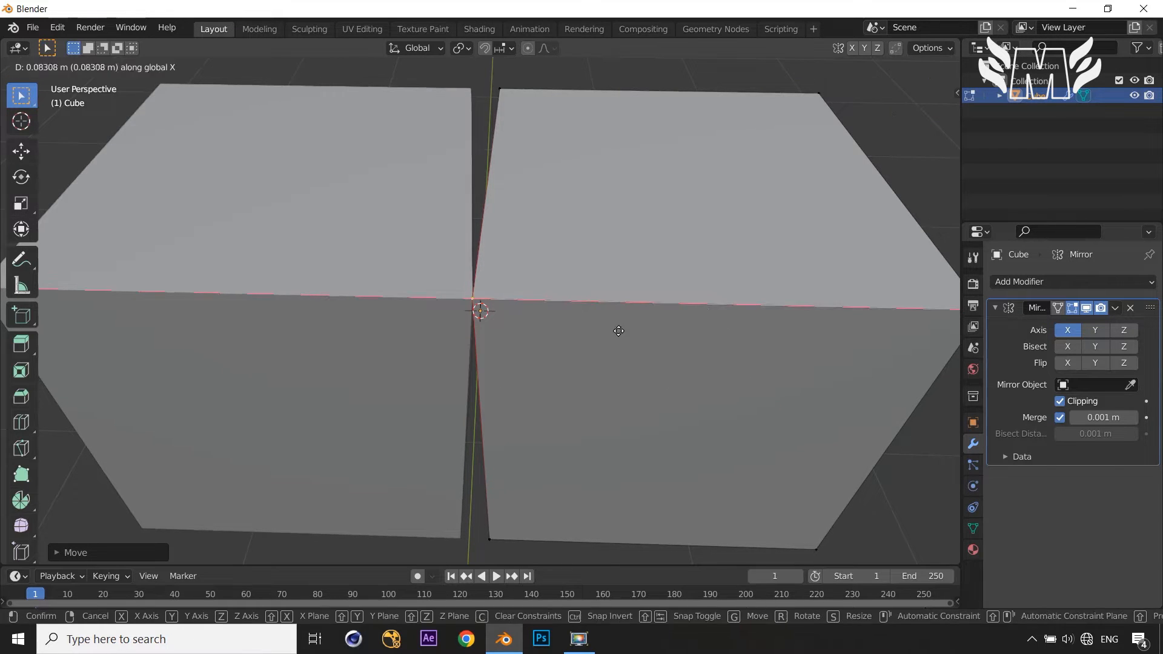
{"action": "left_click", "coordinate": [681, 306]}
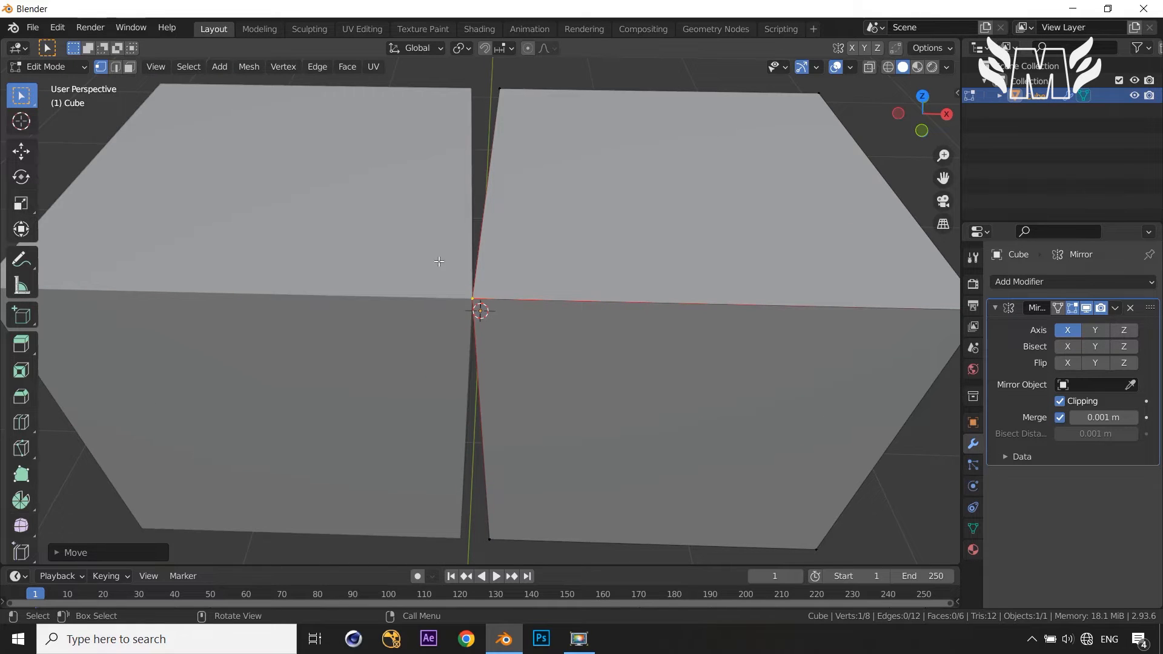
Reselect the clipped upper front vertex and try pulling it off the mirror plane, both along X and freely
{"action": "left_click", "coordinate": [403, 256]}
{"action": "left_click", "coordinate": [472, 298]}
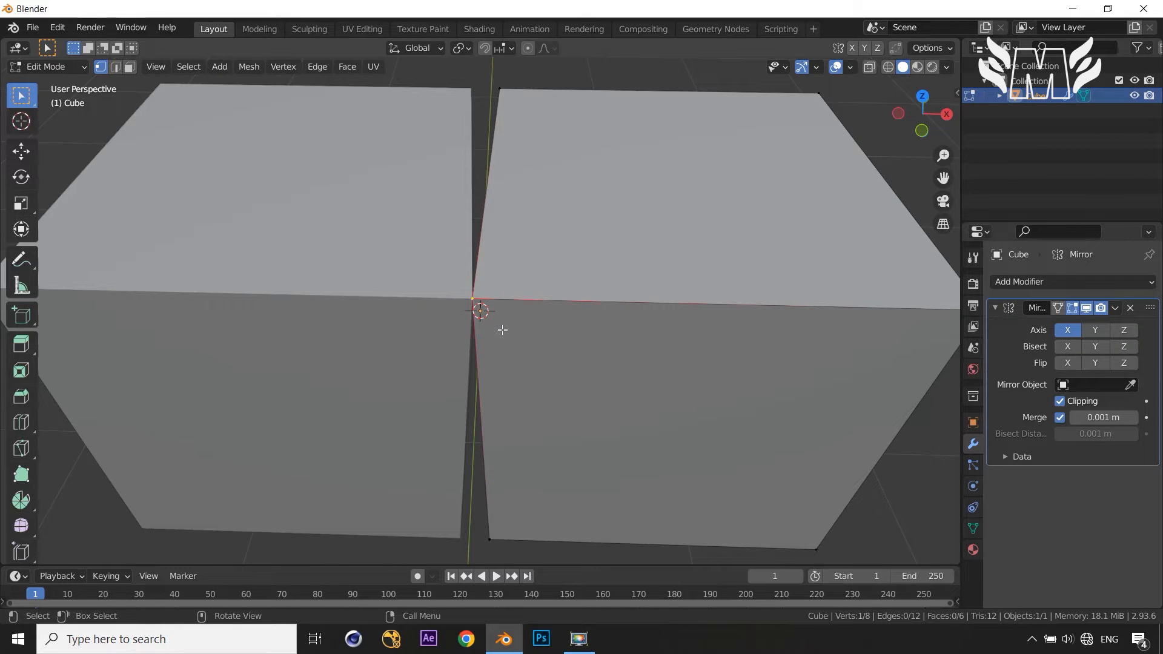
{"action": "key", "text": "g"}
{"action": "key", "text": "x"}
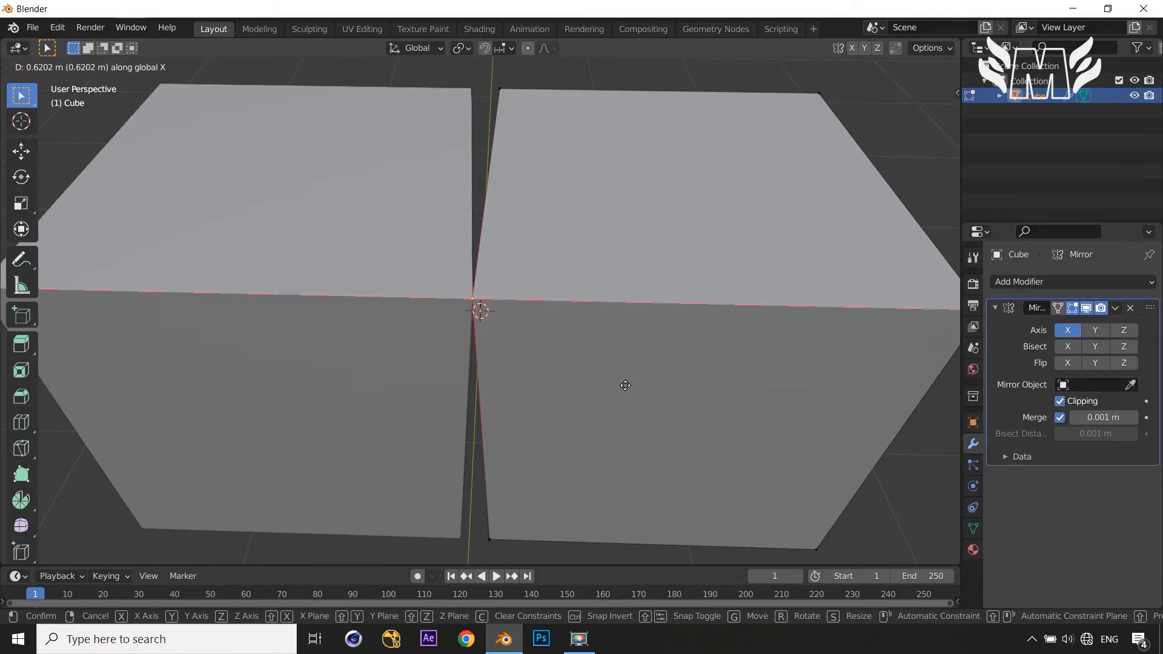
{"action": "right_click", "coordinate": [624, 382]}
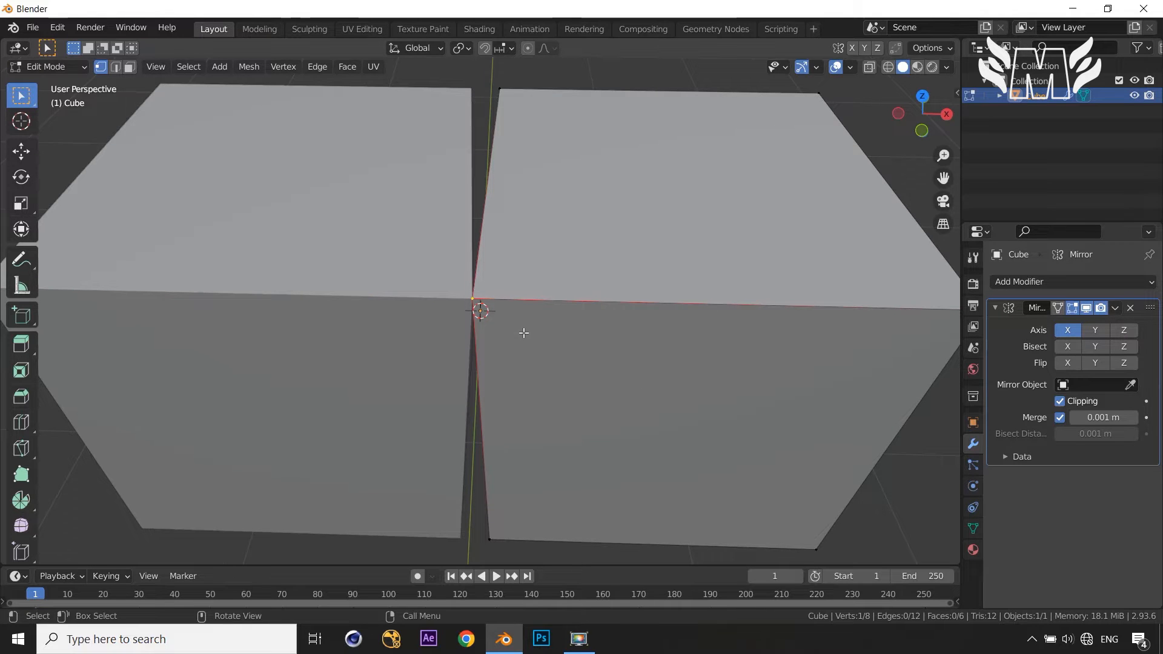
{"action": "key", "text": "g"}
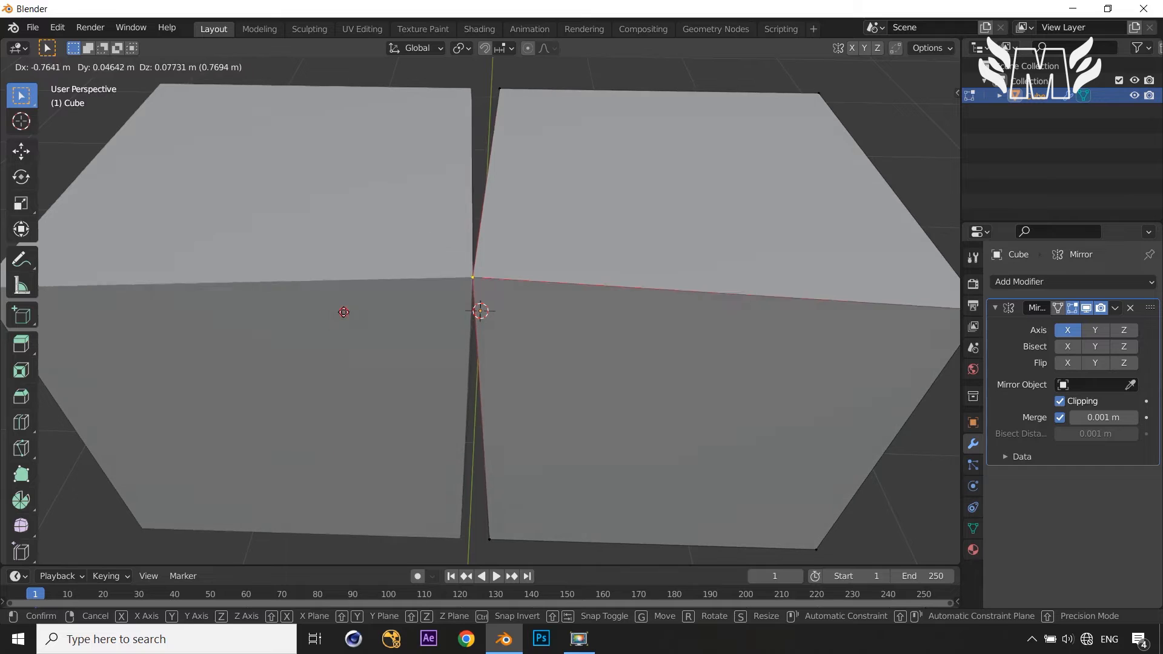
{"action": "right_click", "coordinate": [404, 342]}
{"action": "scroll", "coordinate": [482, 358], "scroll_direction": "down", "scroll_amount": 2}
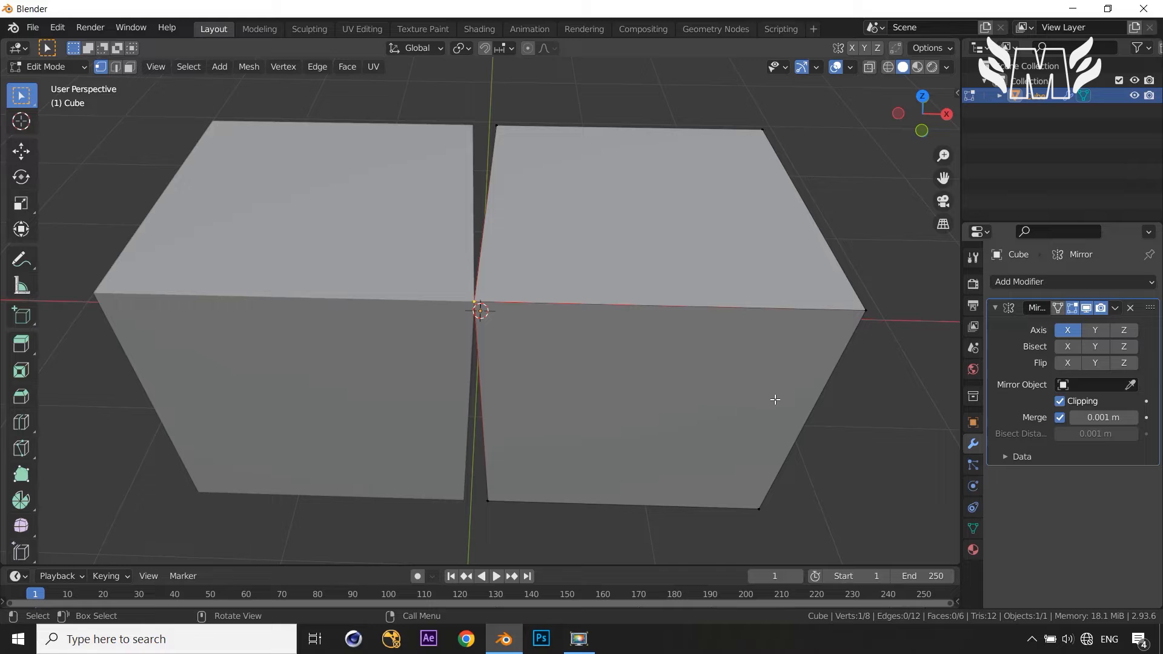
Undo the upper front vertex's moves to bring it back beside the gap
{"action": "key", "text": "ctrl+z"}
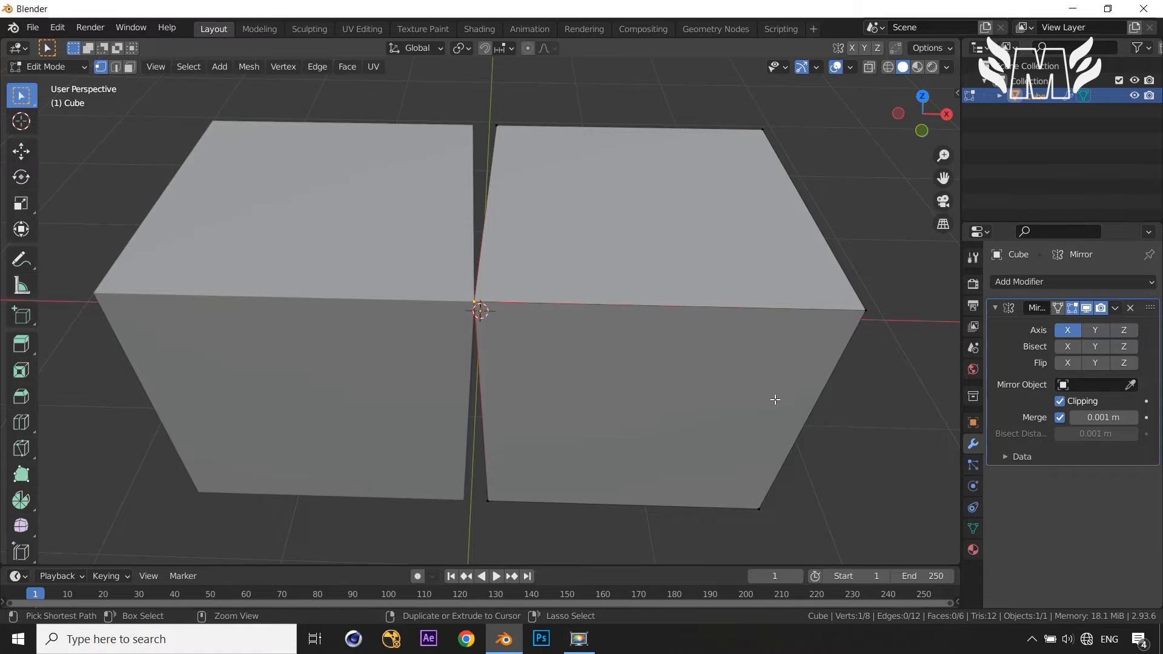
{"action": "key", "text": "ctrl+z"}
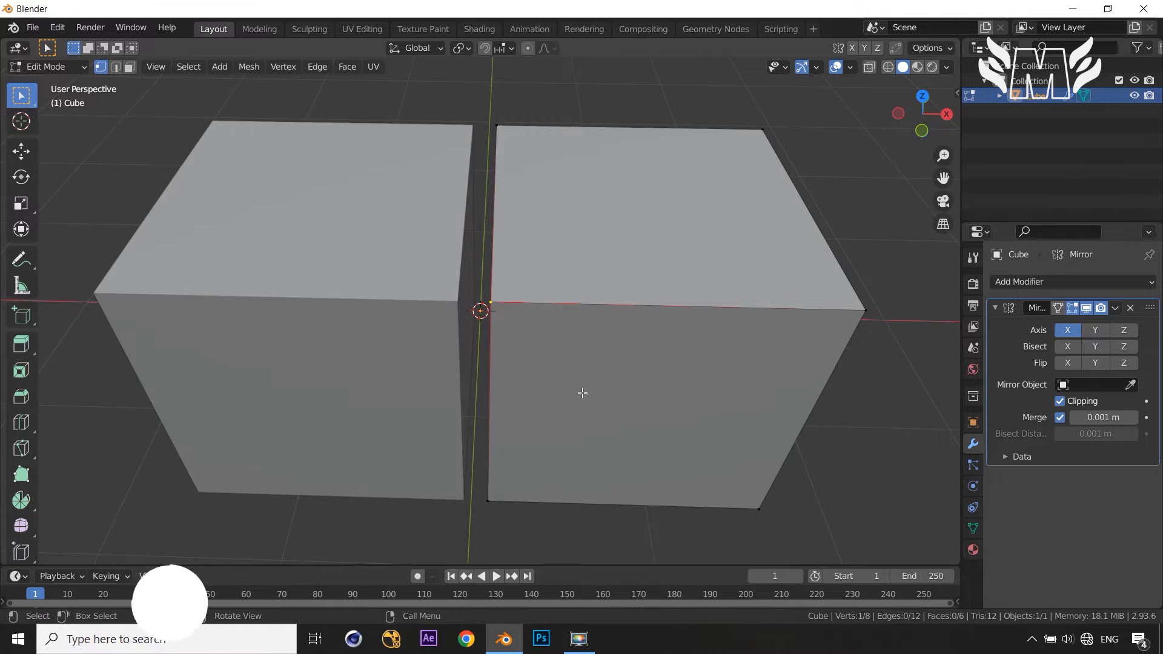
Try raising the upper front vertex beside the gap about 1.07 m along Z
{"action": "key", "text": "g"}
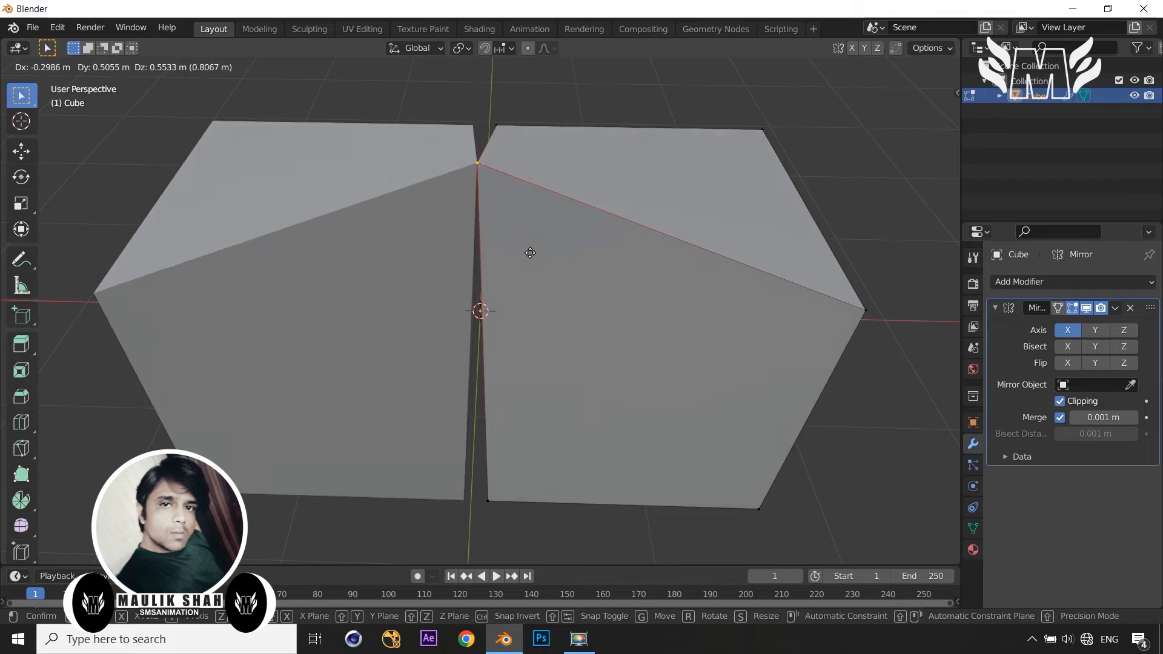
{"action": "key", "text": "z"}
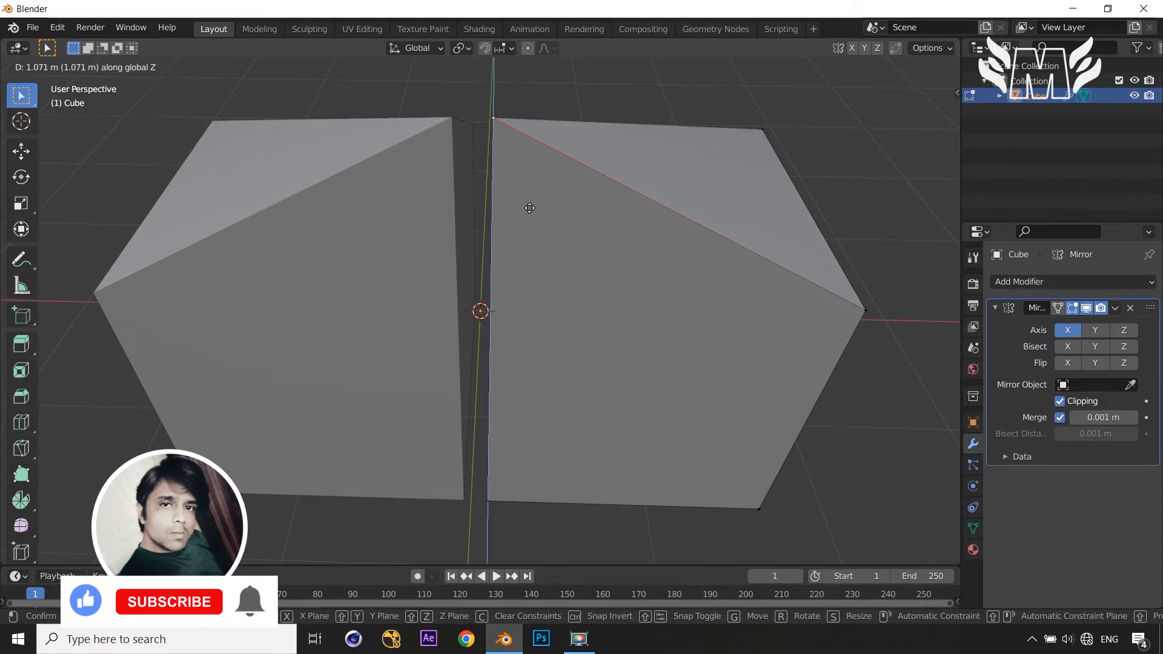
{"action": "key", "text": "Escape"}
Move the upper front vertex freely onto the mirror plane, try pulling it away again, and undo the move
{"action": "key", "text": "g"}
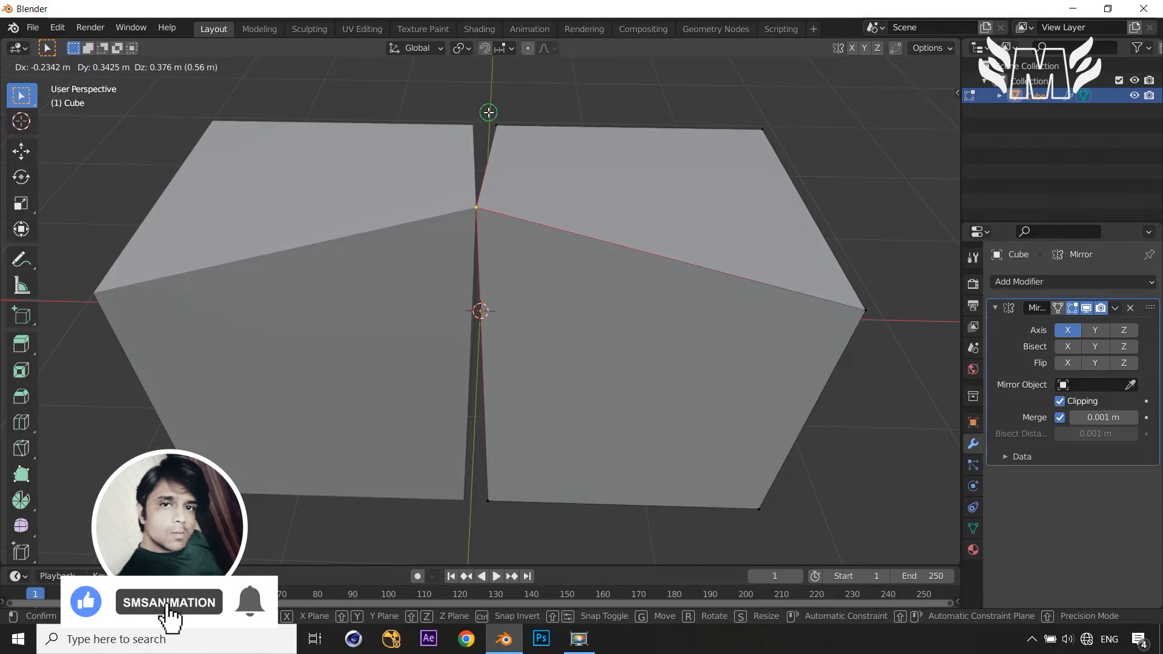
{"action": "left_click", "coordinate": [490, 114]}
{"action": "key", "text": "g"}
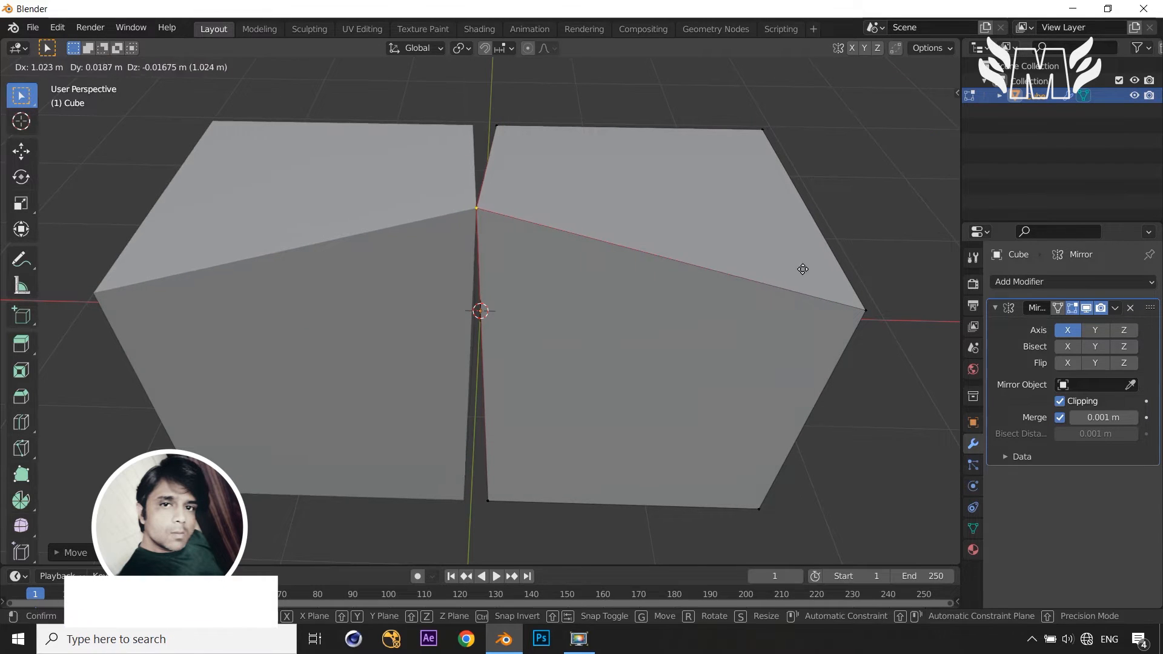
{"action": "key", "text": "Escape"}
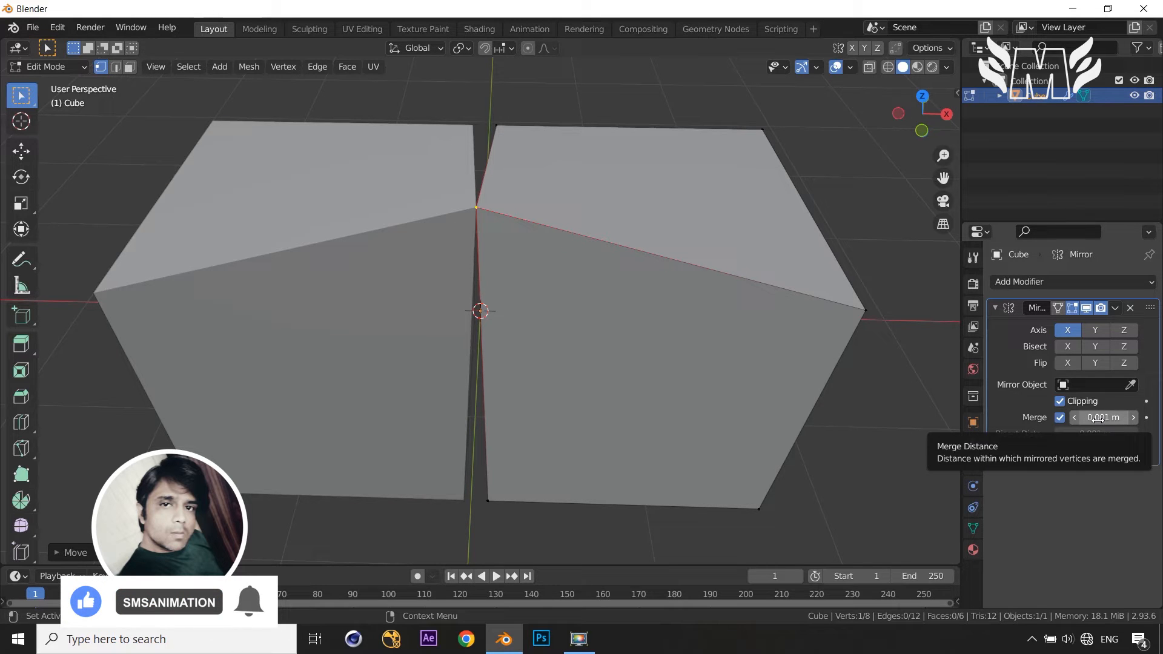
{"action": "key", "text": "ctrl+z"}
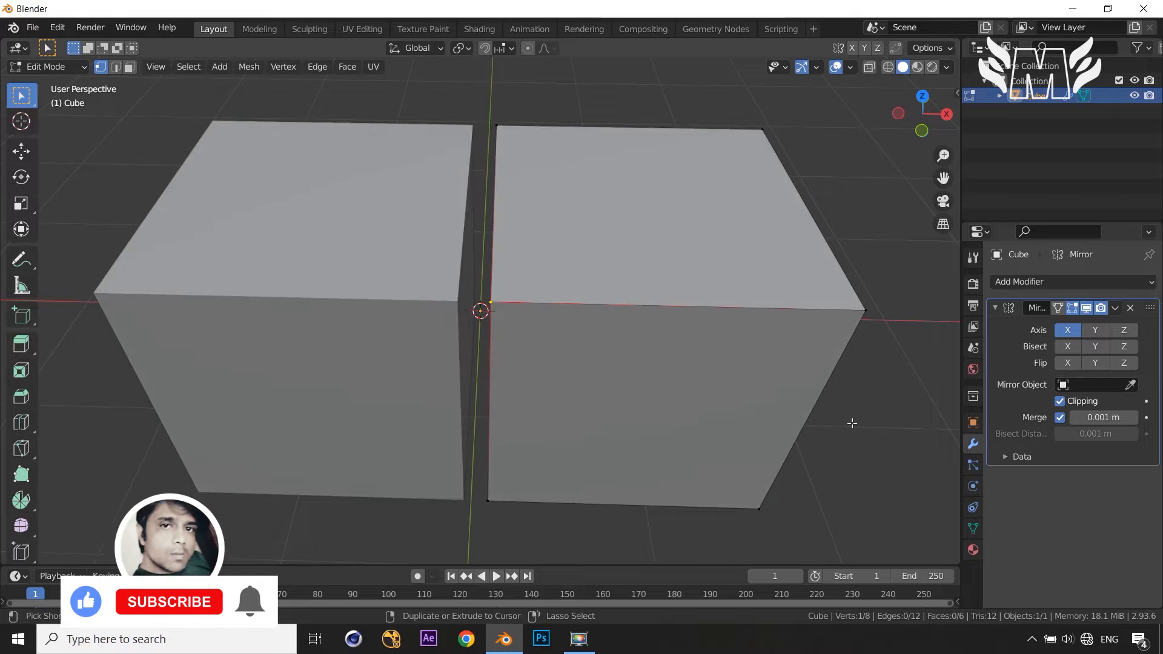
Select the cube's four vertices facing the gap using X-ray and move them along X onto the mirror plane
{"action": "middle_click_drag", "start_coordinate": [849, 430], "coordinate": [850, 410]}
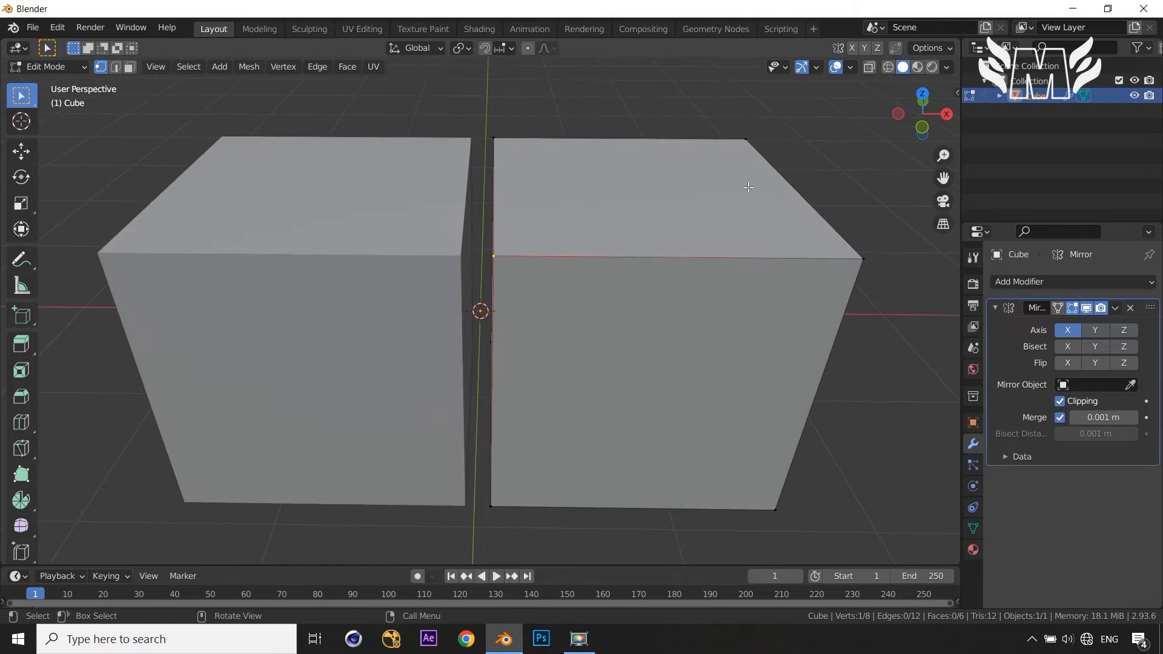
{"action": "key", "text": "alt+z"}
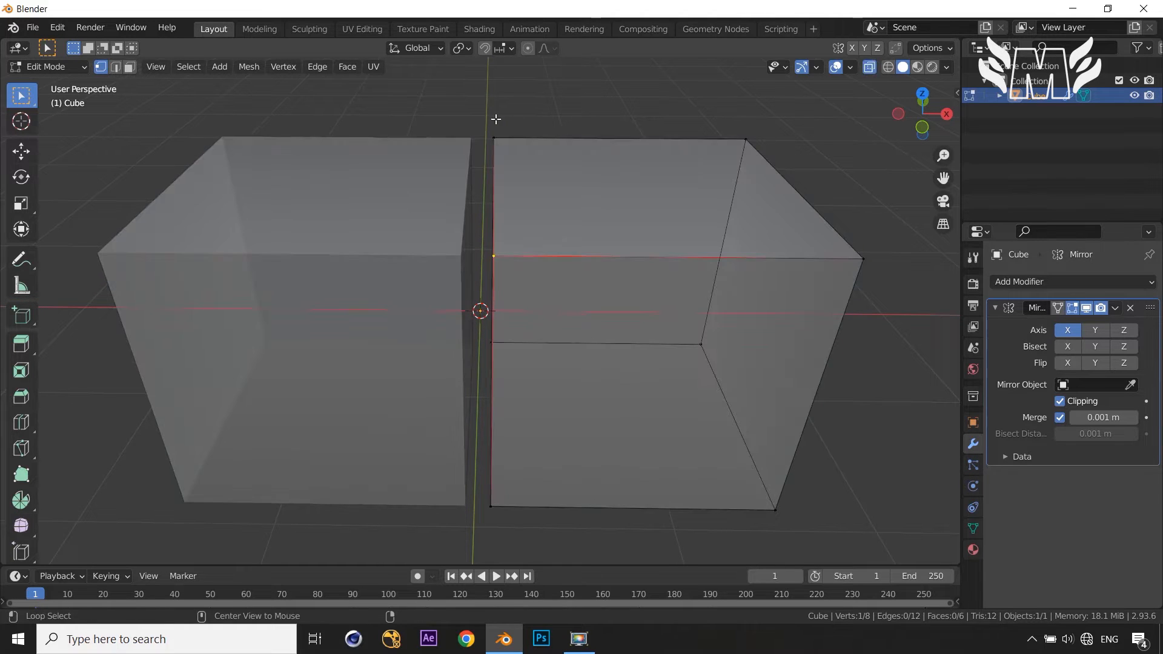
{"action": "left_click_drag", "start_coordinate": [485, 115], "coordinate": [591, 551]}
{"action": "key", "text": "g"}
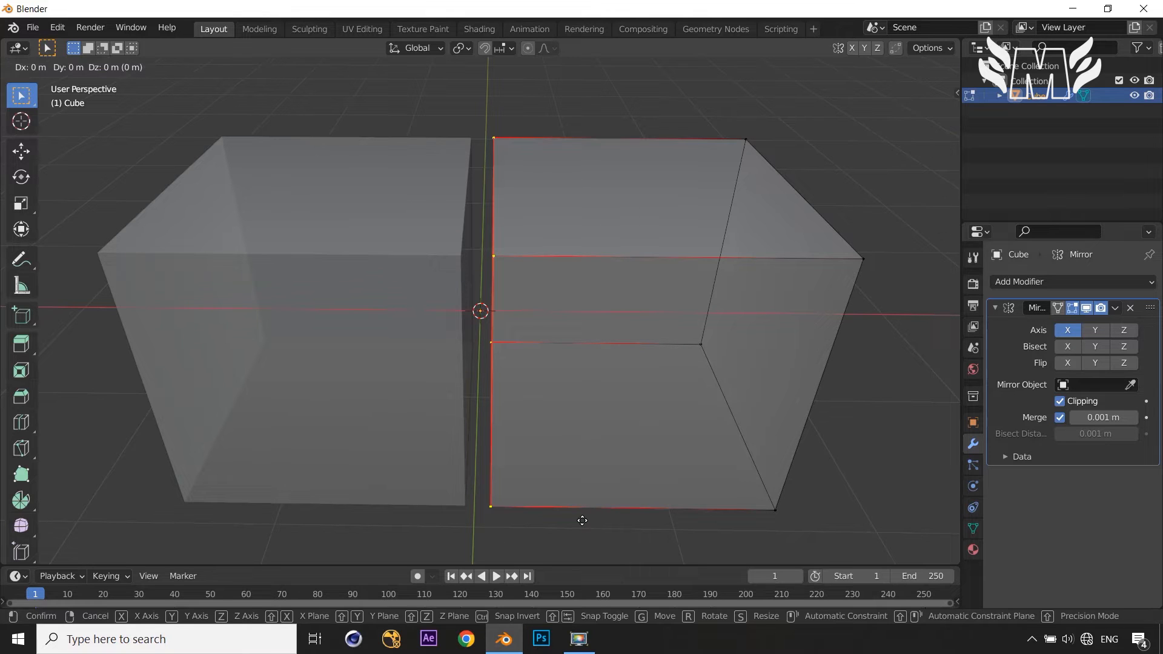
{"action": "key", "text": "x"}
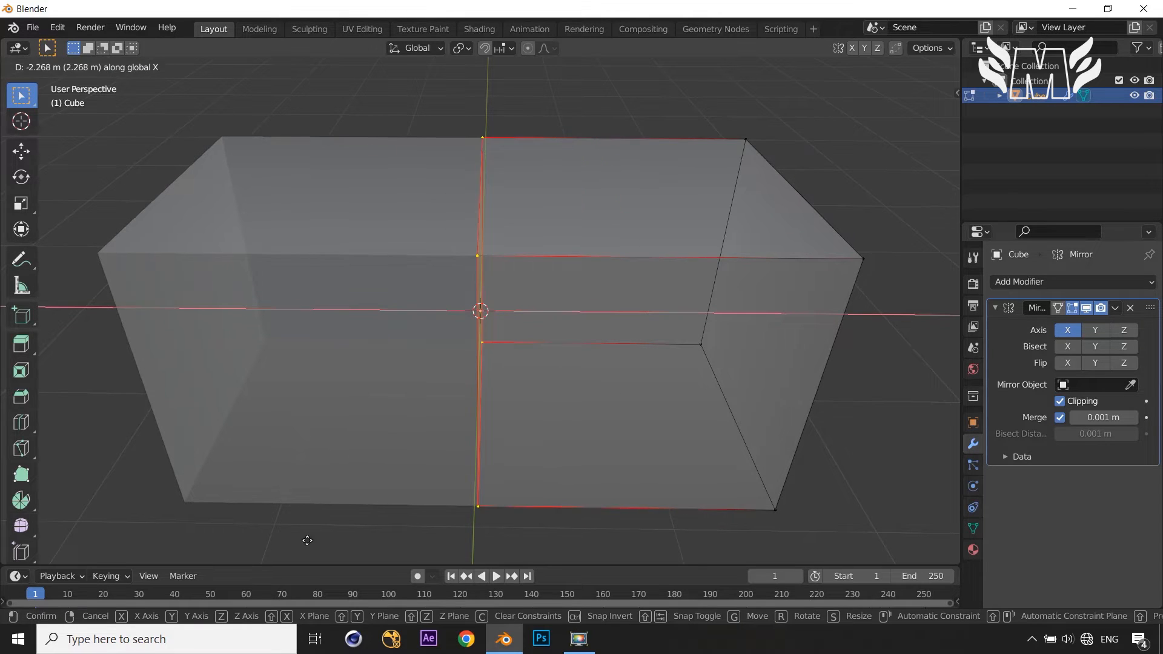
{"action": "left_click", "coordinate": [239, 557]}
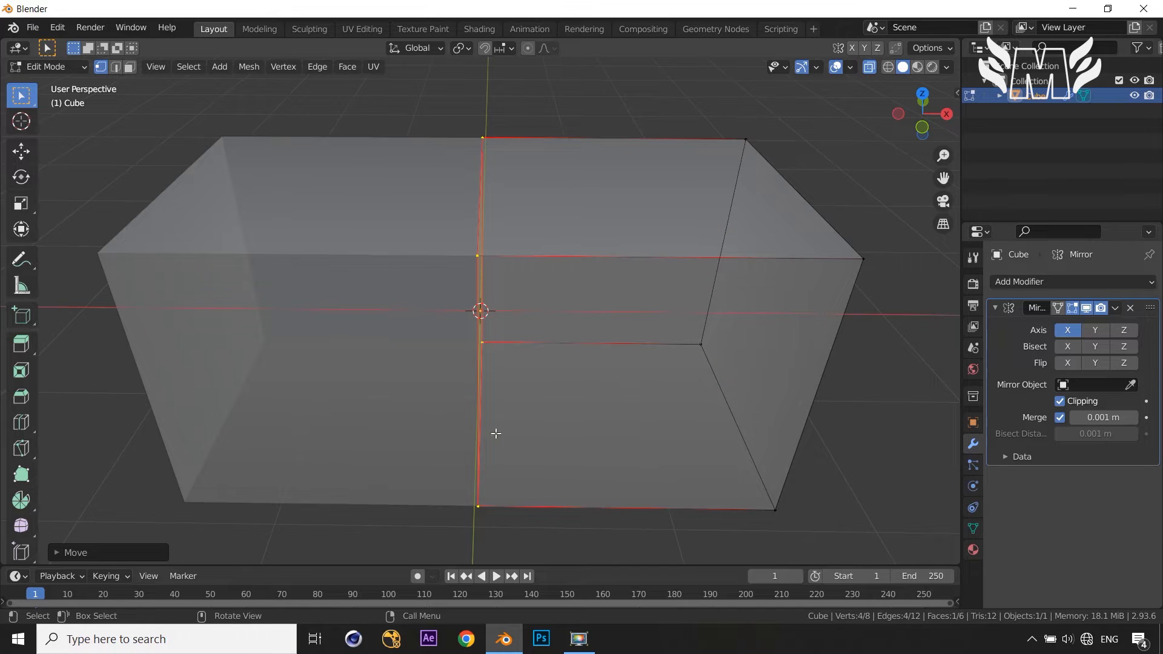
{"action": "key", "text": "alt+z"}
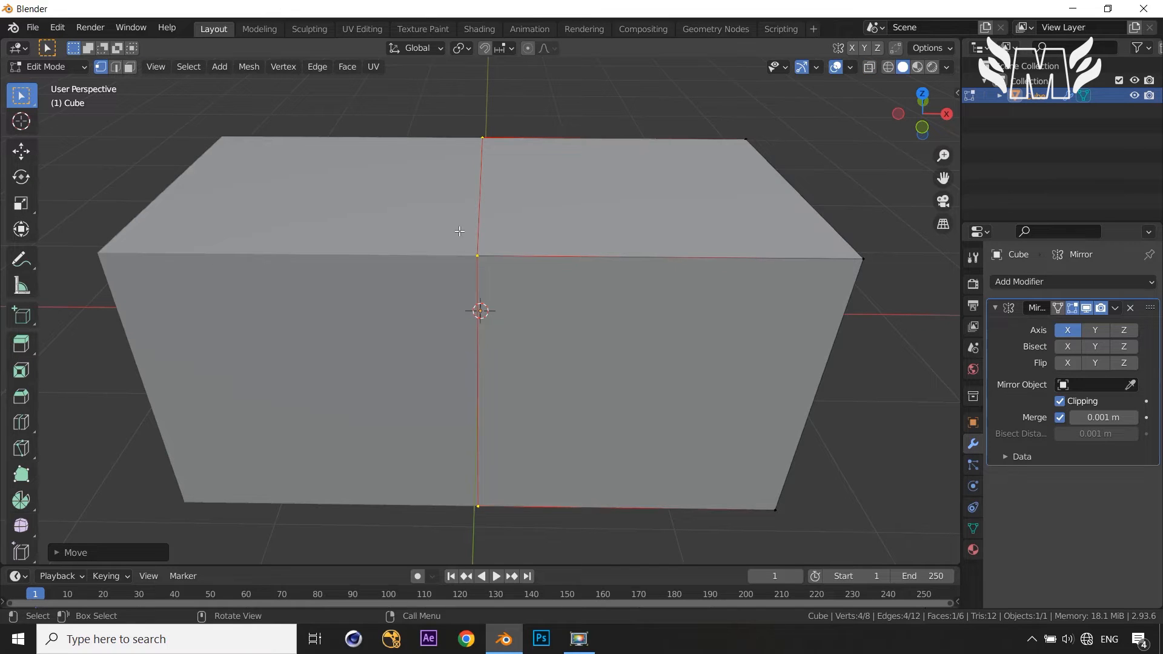
Try pulling only the upper front vertex on the centre seam away from the mirror plane
{"action": "left_click", "coordinate": [478, 255]}
{"action": "key", "text": "g"}
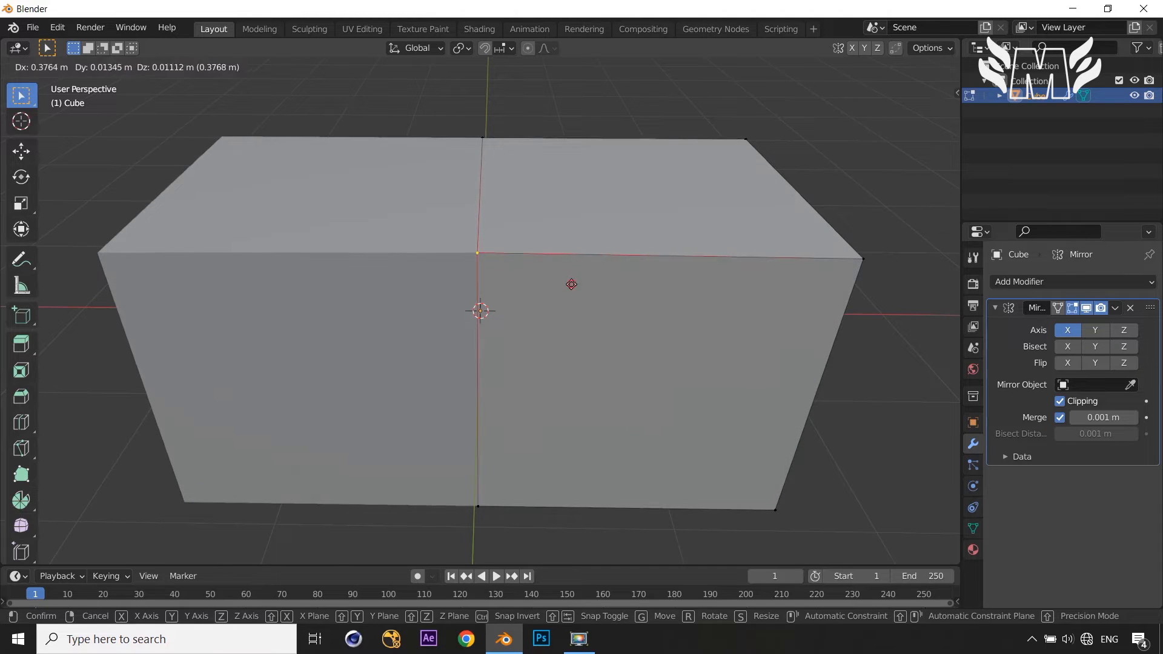
{"action": "right_click", "coordinate": [573, 288]}
{"action": "middle_click_drag", "start_coordinate": [576, 296], "coordinate": [556, 311]}
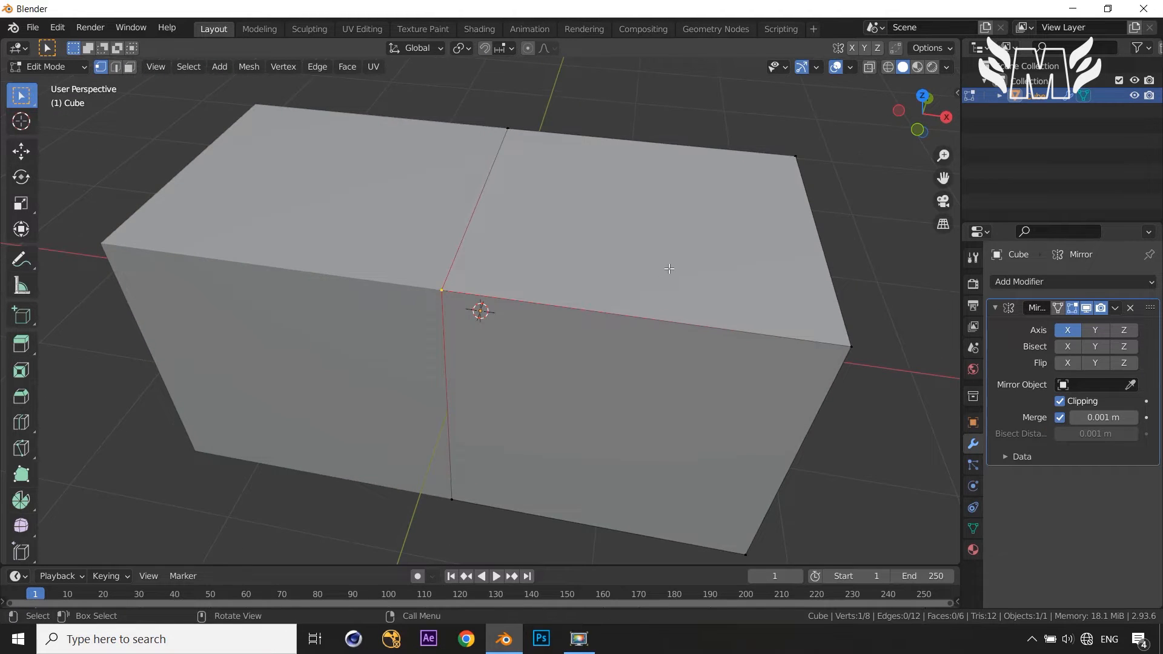
Undo the inner vertices' move onto the mirror plane and disable Clipping in the Mirror modifier
{"action": "scroll", "coordinate": [669, 269], "scroll_direction": "down", "scroll_amount": 3}
{"action": "middle_click_drag", "start_coordinate": [669, 269], "coordinate": [693, 307]}
{"action": "key", "text": "ctrl+z"}
{"action": "key", "text": "ctrl+z"}
{"action": "left_click", "coordinate": [1060, 402]}
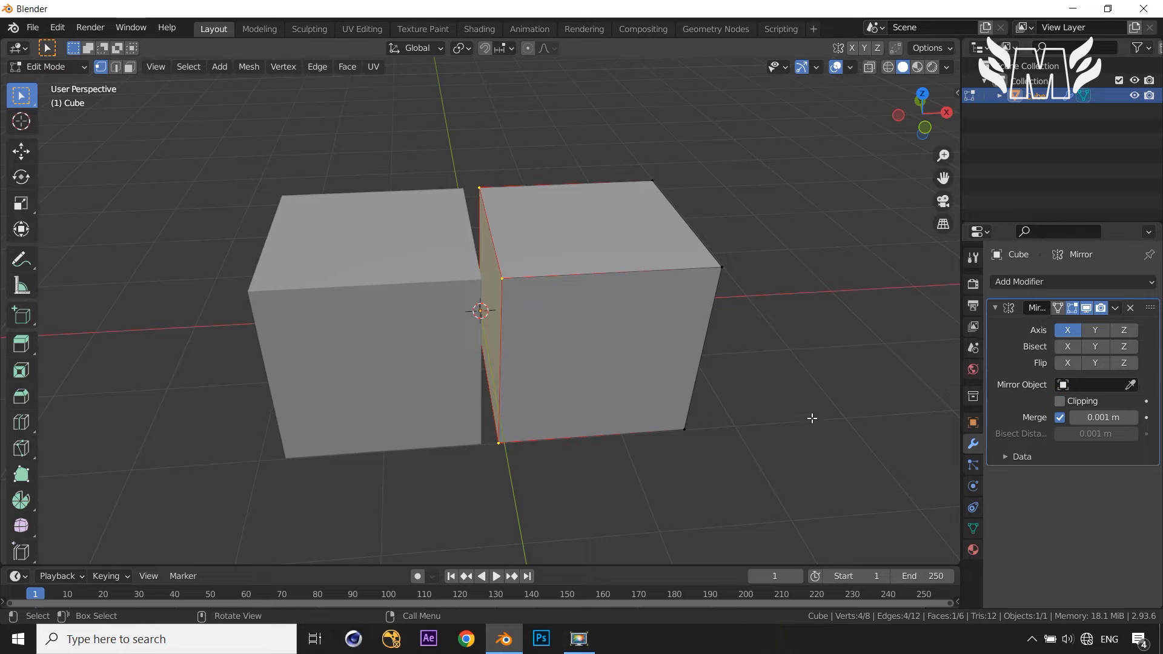
Add the Y axis to the Mirror modifier in Object Mode and select the whole cube mesh in Edit Mode
{"action": "key", "text": "Tab"}
{"action": "middle_click_drag", "start_coordinate": [832, 393], "coordinate": [751, 408]}
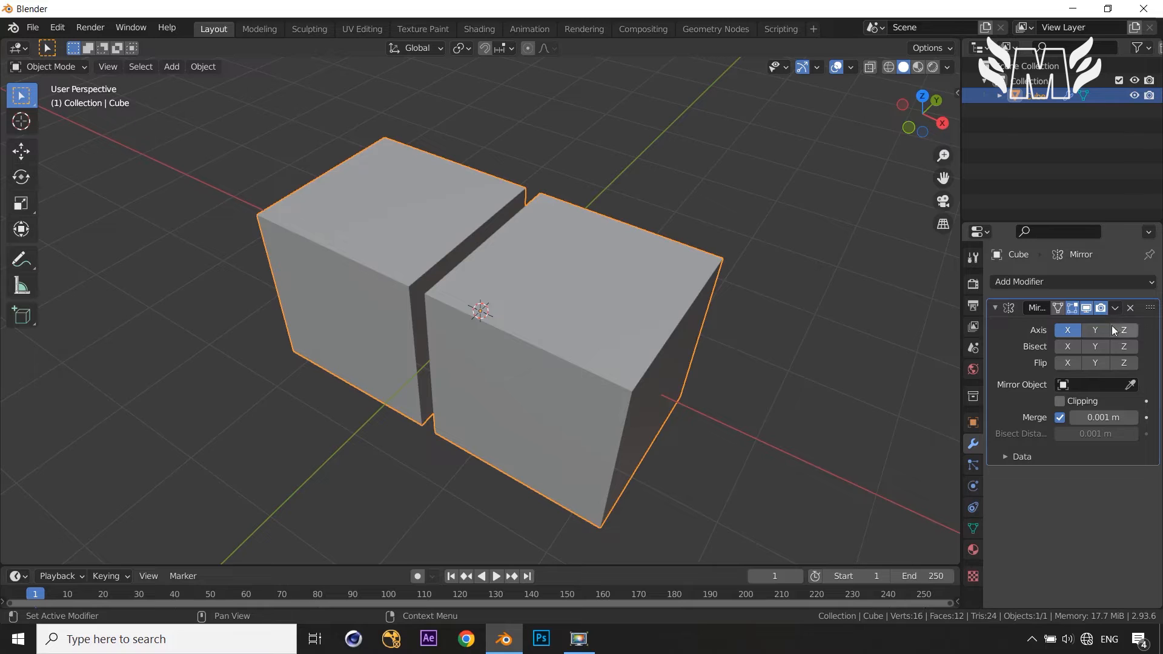
{"action": "left_click", "coordinate": [1095, 330]}
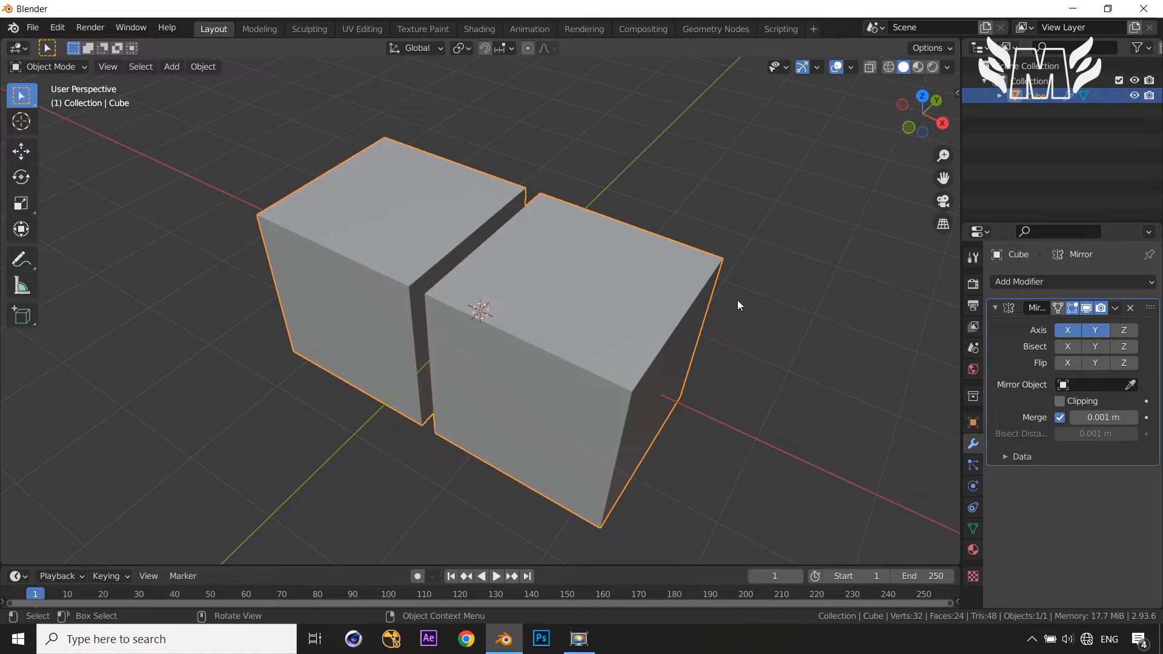
{"action": "key", "text": "Tab"}
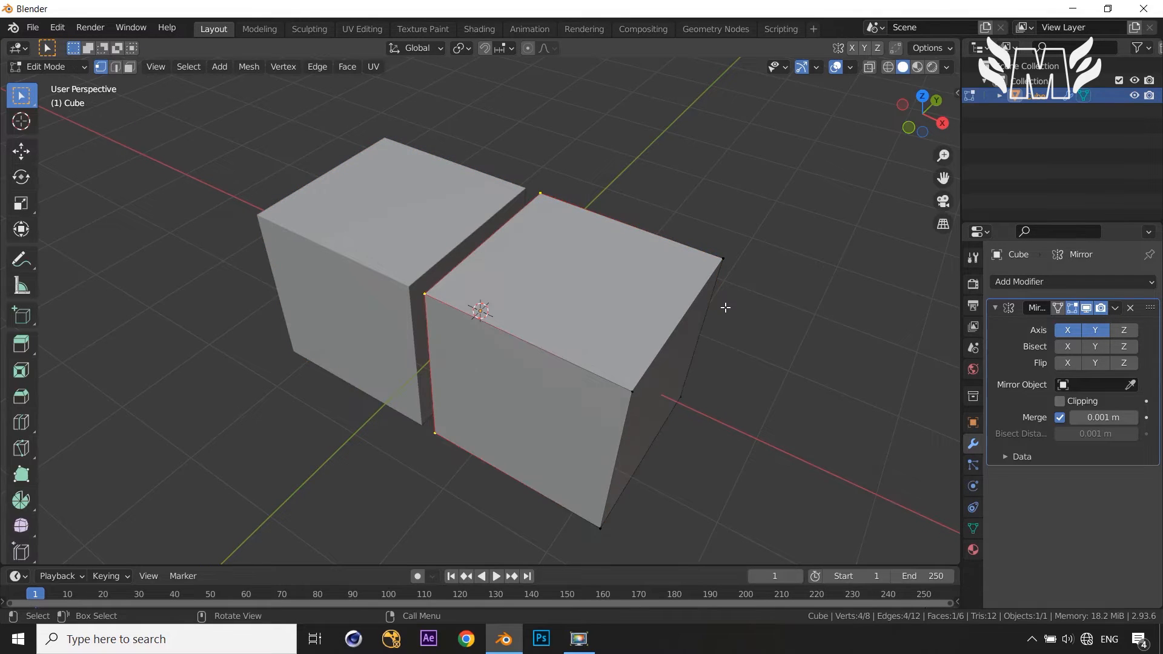
{"action": "key", "text": "a"}
{"action": "key", "text": "g"}
{"action": "key", "text": "y"}
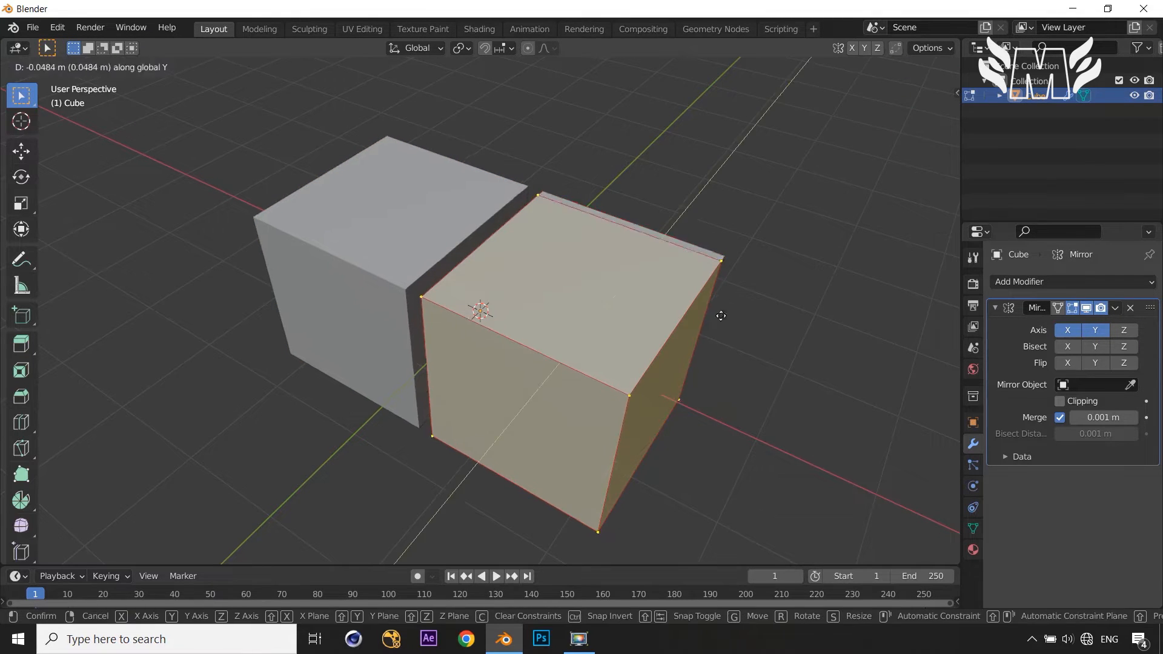
{"action": "right_click", "coordinate": [657, 396]}
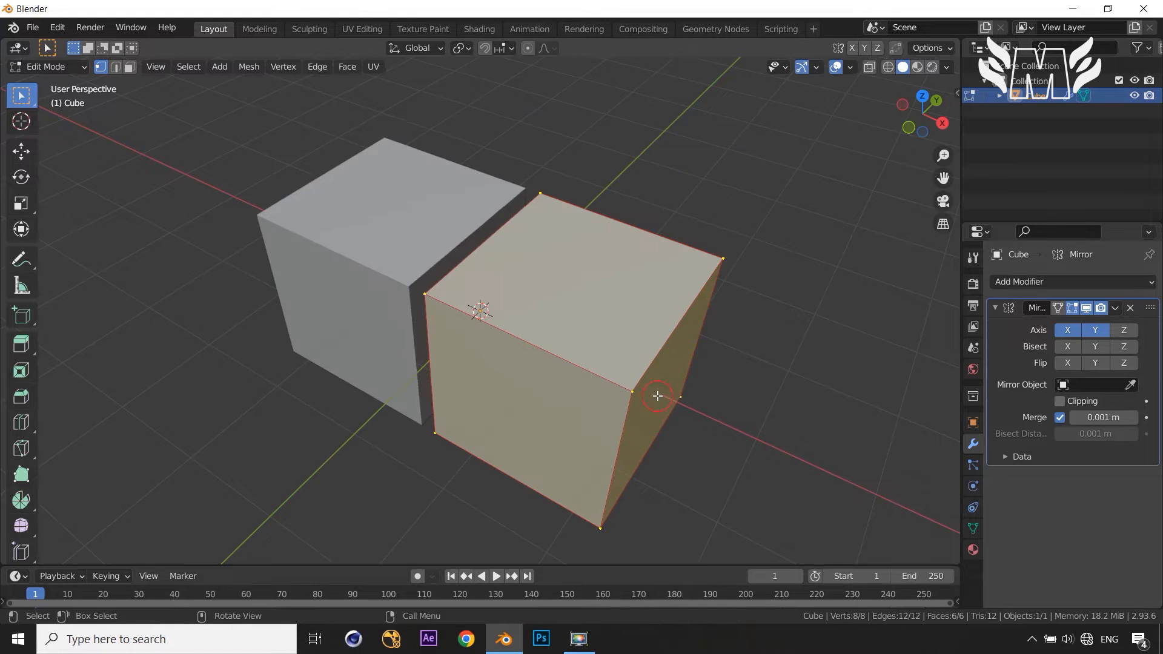
Move the whole selected cube mesh about 1.1 m along positive Y in the top orthographic view
{"action": "key", "text": "KP_7"}
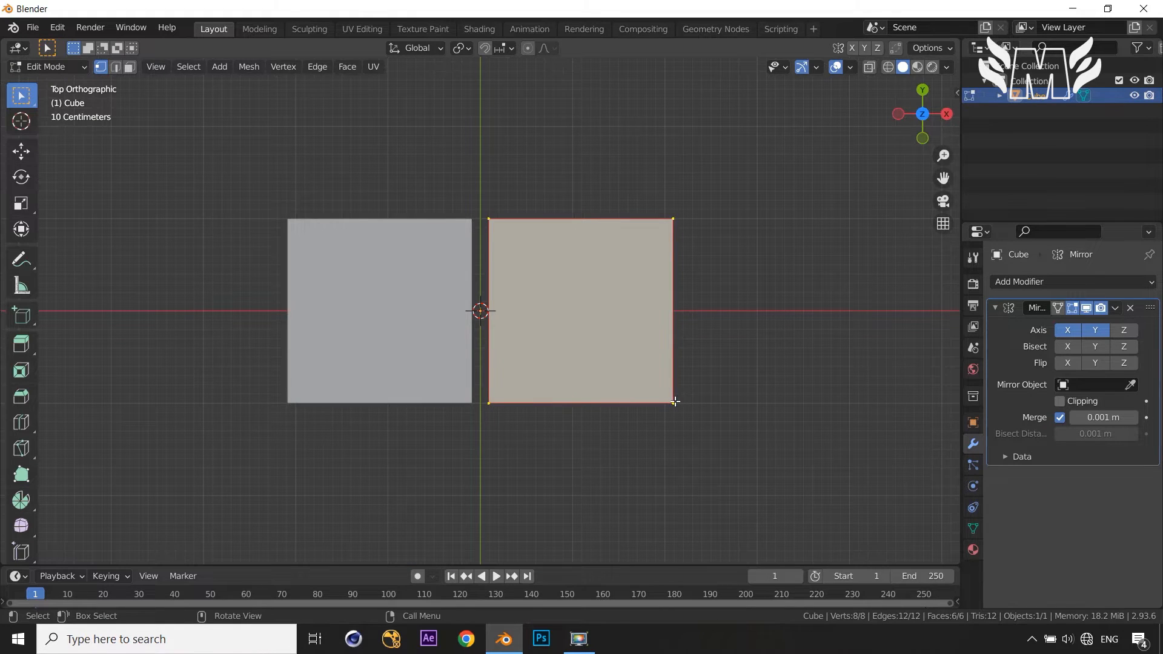
{"action": "key", "text": "g"}
{"action": "key", "text": "y"}
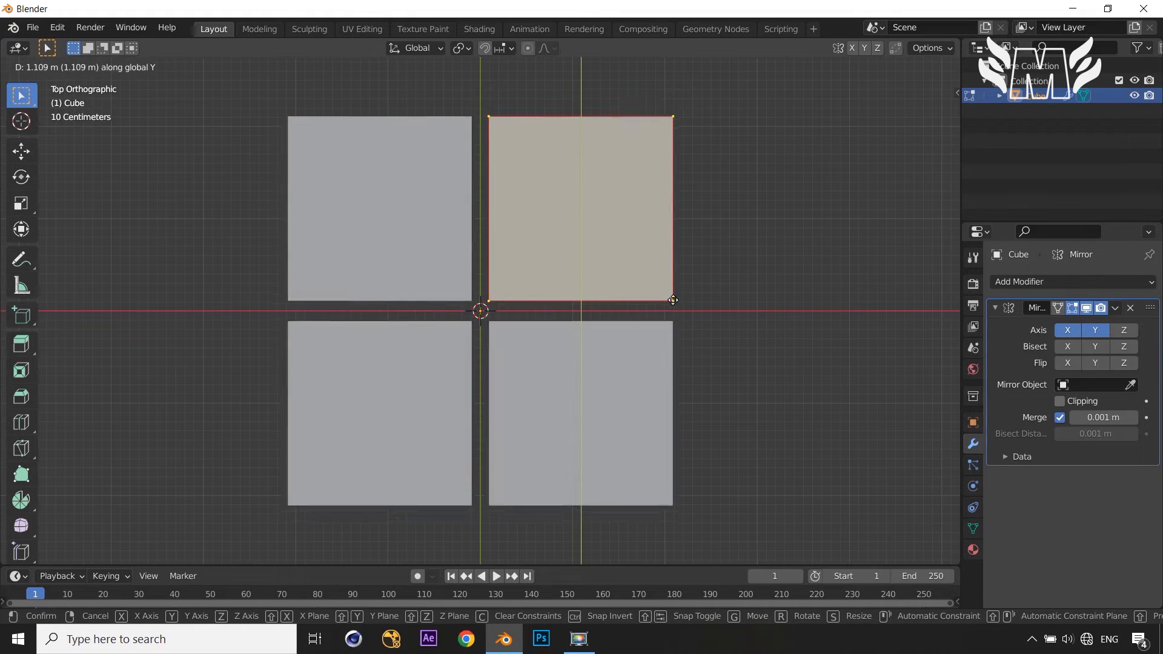
{"action": "left_click", "coordinate": [673, 300]}
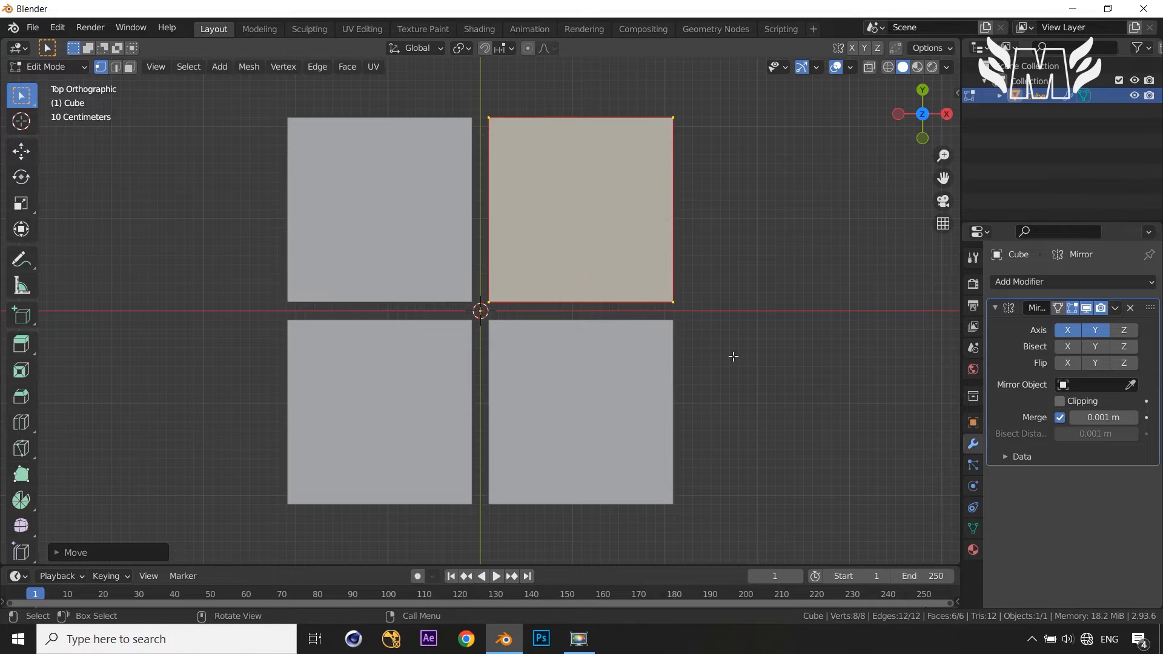
Add the Z axis to the Mirror modifier and move the selected cube mesh about 1.14 m up along Z in the right orthographic view
{"action": "key", "text": "KP_3"}
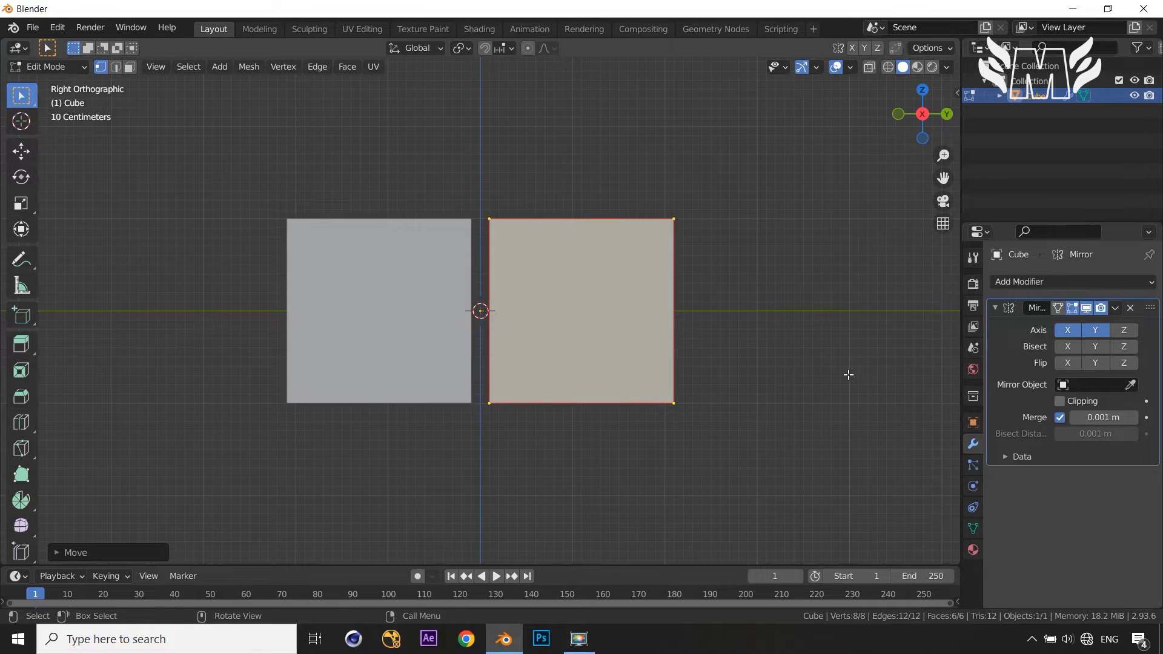
{"action": "left_click", "coordinate": [1124, 330]}
{"action": "key", "text": "g"}
{"action": "key", "text": "z"}
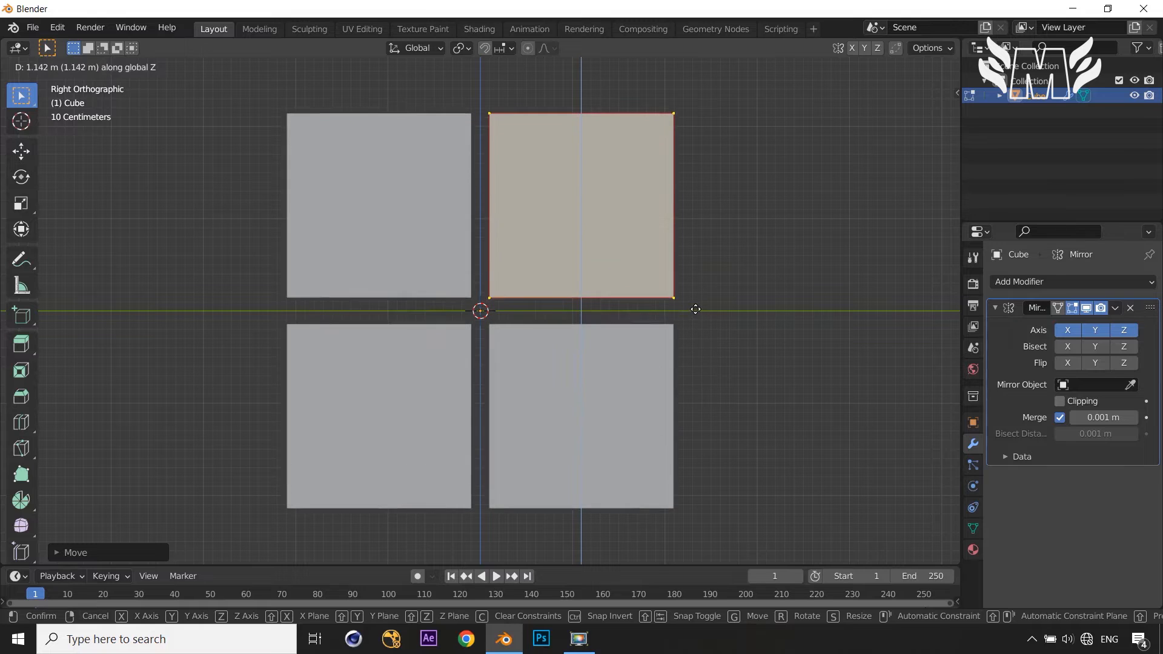
{"action": "left_click", "coordinate": [694, 309]}
{"action": "middle_click_drag", "start_coordinate": [693, 309], "coordinate": [680, 410]}
{"action": "scroll", "coordinate": [686, 387], "scroll_direction": "down", "scroll_amount": 5}
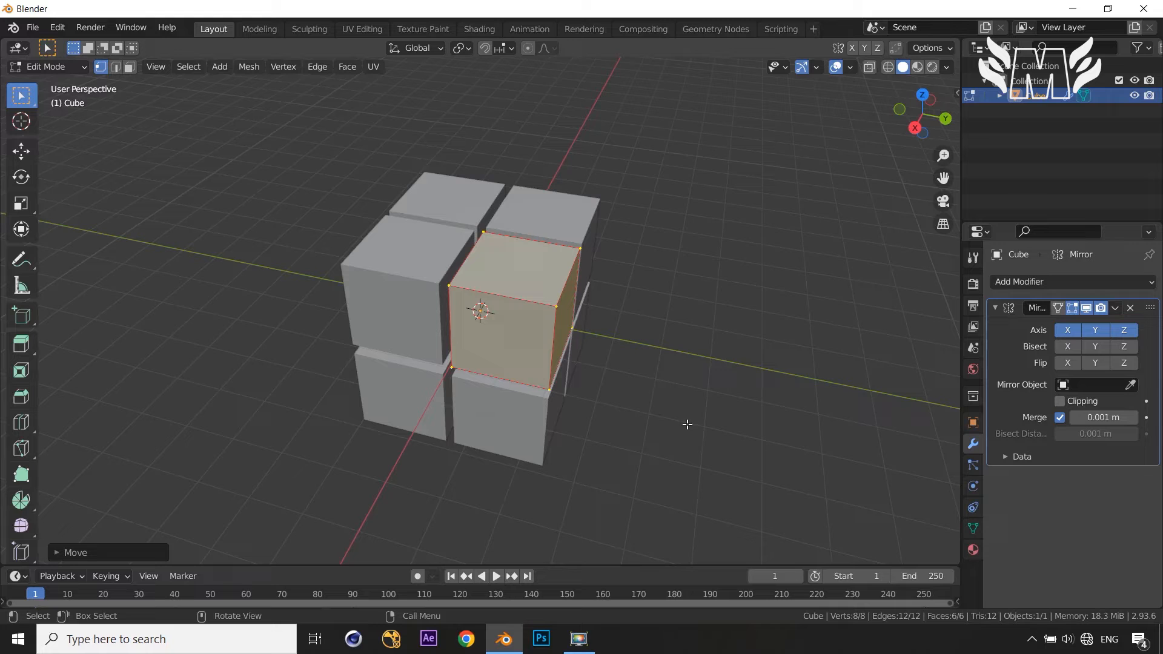
Inset the outer positive Y side face of the original cube in face select mode and extrude it outward a short distance
{"action": "mouse_move", "coordinate": [700, 442]}
{"action": "middle_mouse_down"}
{"action": "mouse_move", "coordinate": [654, 366]}
{"action": "mouse_move", "coordinate": [687, 377]}
{"action": "mouse_move", "coordinate": [688, 428]}
{"action": "middle_mouse_up"}
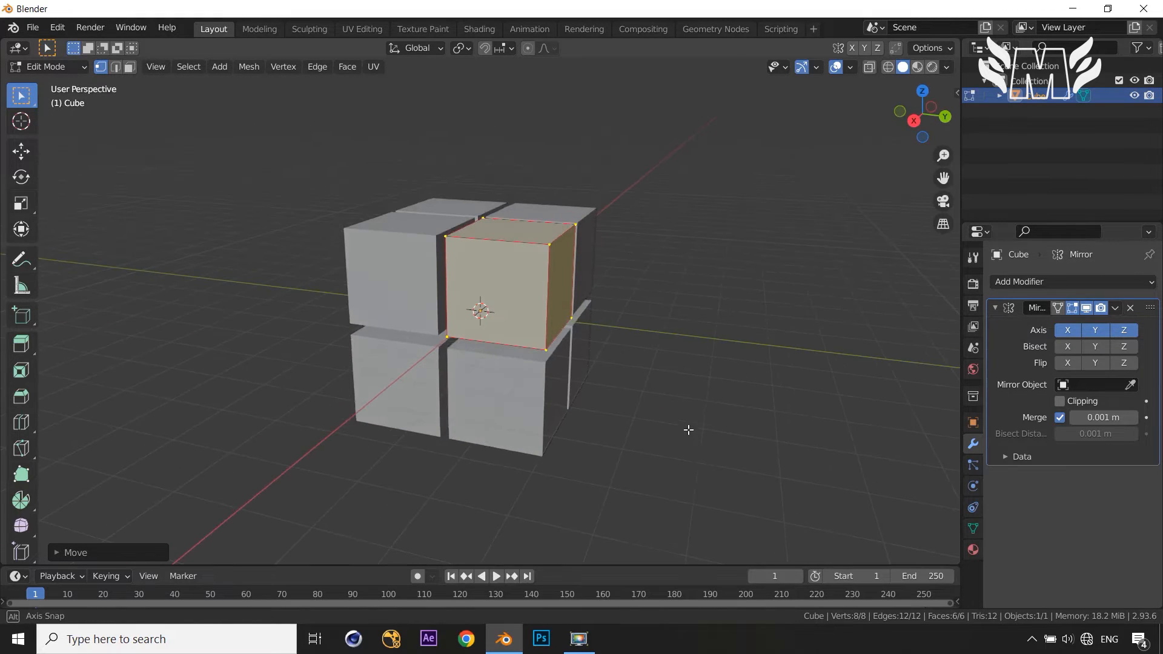
{"action": "key", "text": "3"}
{"action": "left_click", "coordinate": [573, 309]}
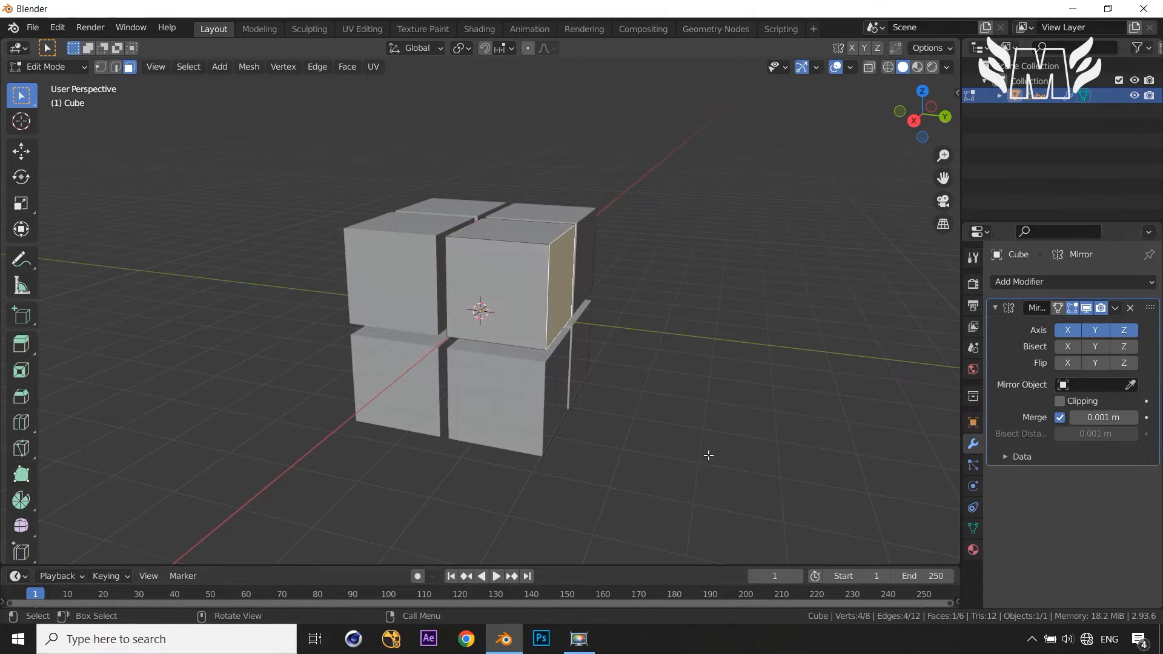
{"action": "key", "text": "i"}
{"action": "left_click", "coordinate": [696, 441]}
{"action": "key", "text": "e"}
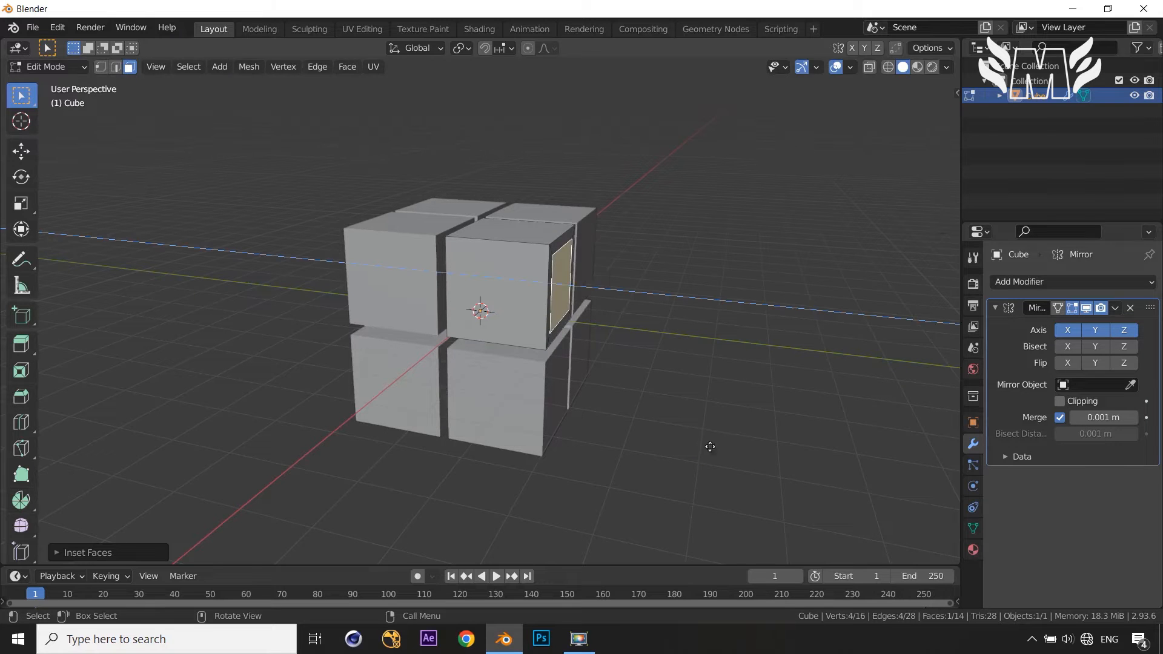
{"action": "left_click", "coordinate": [724, 451]}
Examine from several angles, in Edit Mode and Object Mode, how the side extrusion is repeated on the mirrored cubes
{"action": "middle_click_drag", "start_coordinate": [732, 462], "coordinate": [778, 511]}
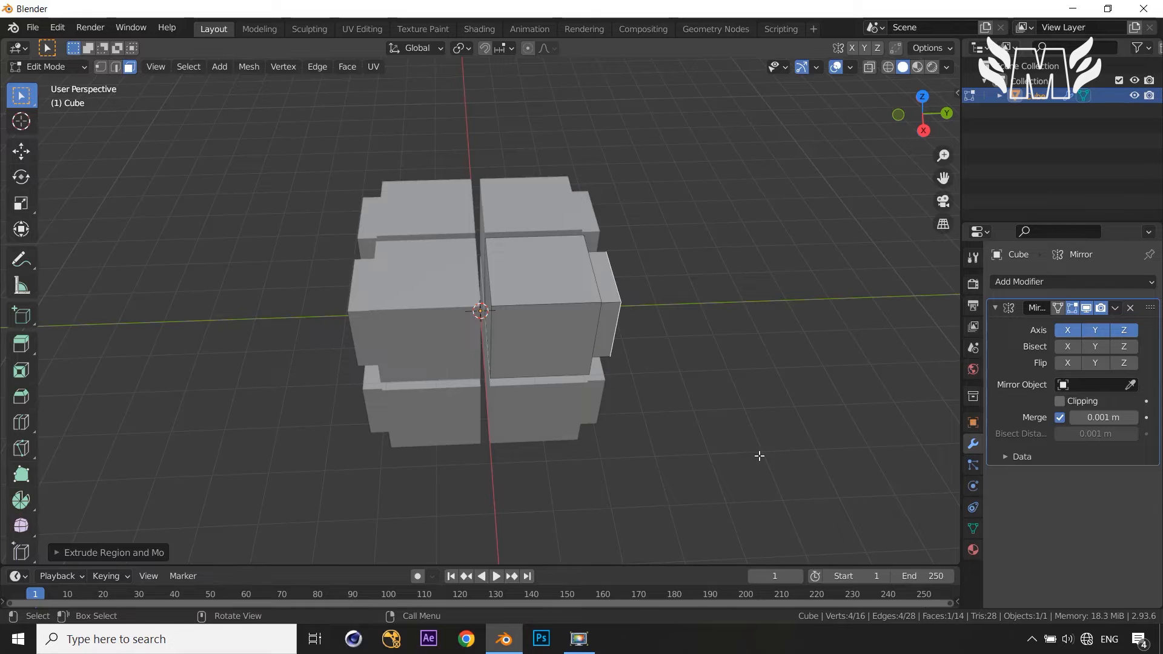
{"action": "middle_click_drag", "start_coordinate": [760, 456], "coordinate": [703, 436]}
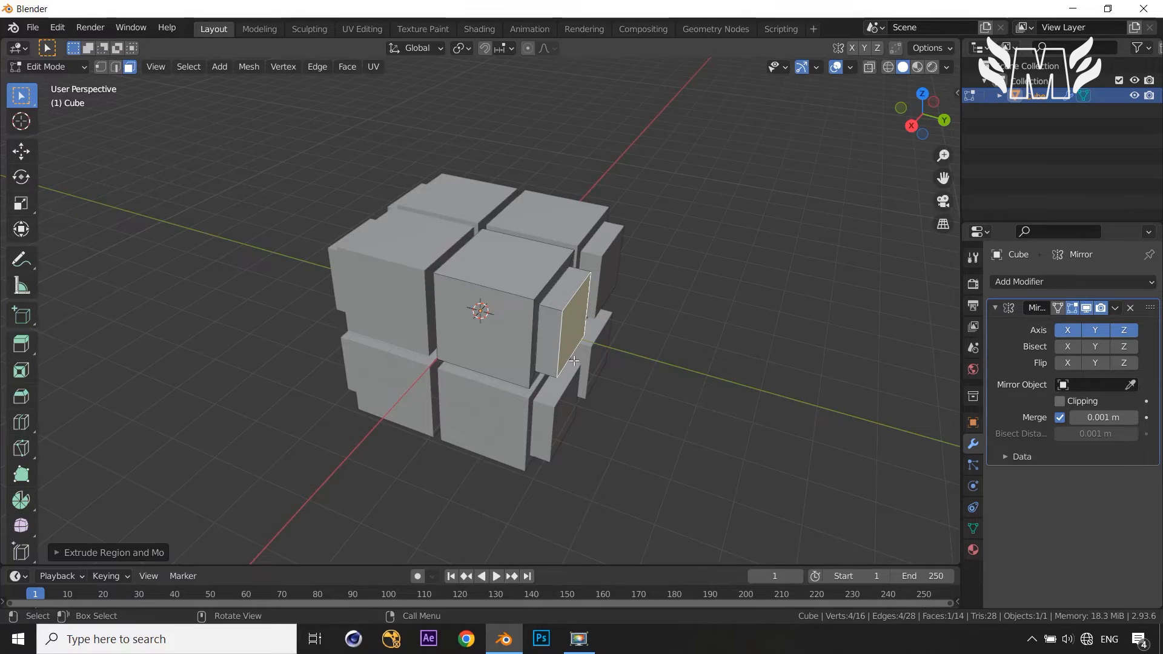
{"action": "middle_click_drag", "start_coordinate": [603, 372], "coordinate": [653, 379]}
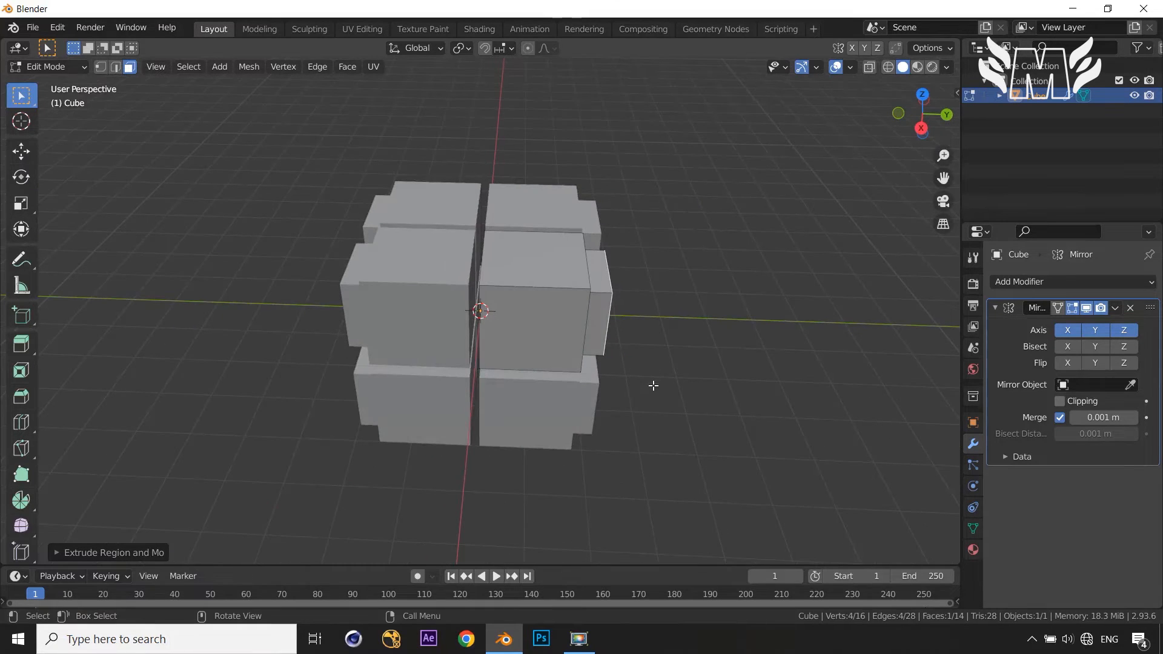
{"action": "left_click", "coordinate": [541, 263]}
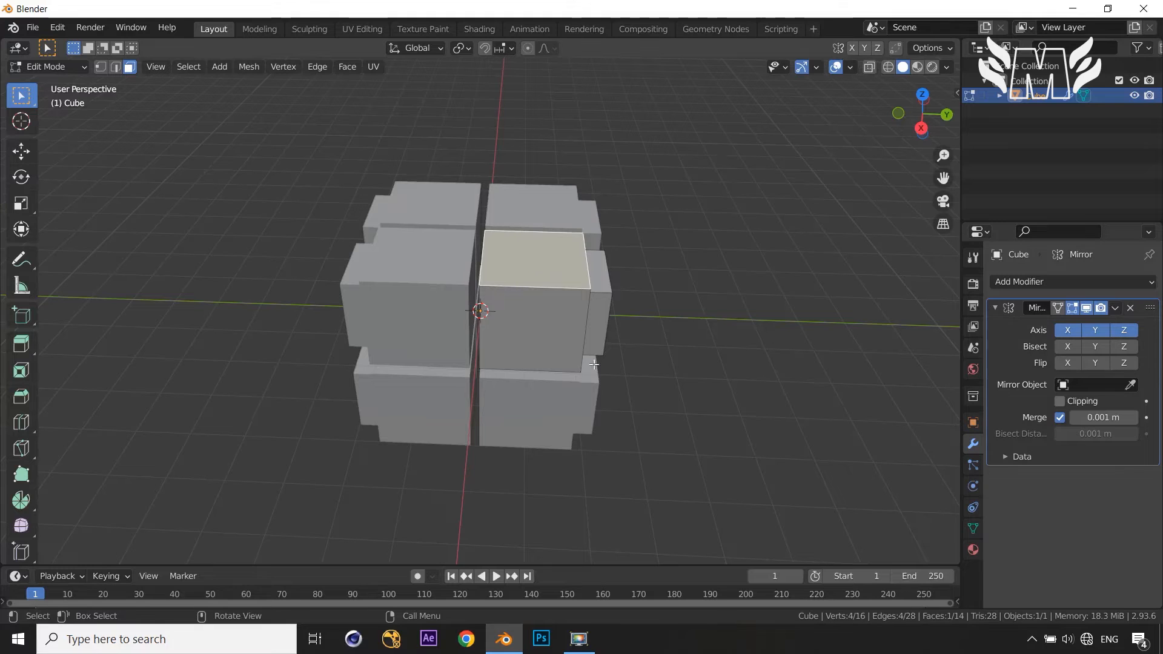
{"action": "key", "text": "alt+a"}
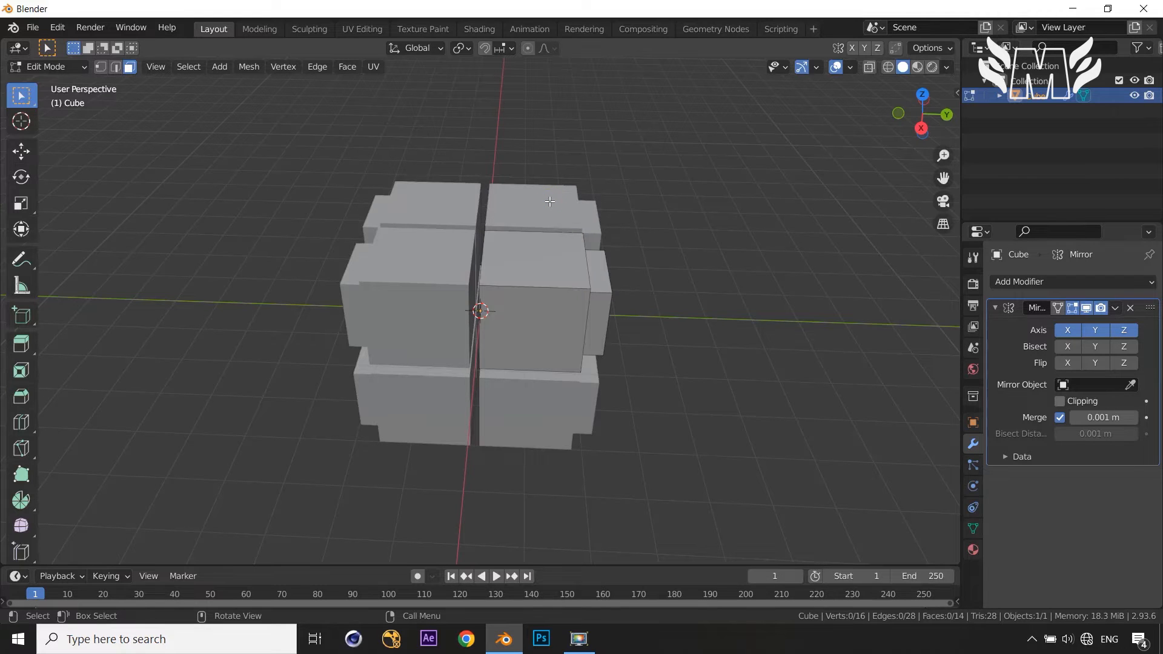
{"action": "key", "text": "Tab"}
{"action": "mouse_move", "coordinate": [713, 279]}
{"action": "middle_mouse_down"}
{"action": "mouse_move", "coordinate": [615, 264]}
{"action": "mouse_move", "coordinate": [707, 274]}
{"action": "middle_mouse_up"}
{"action": "key", "text": "Tab"}
Inset the top face of the original cube by about 0.33 m with a raised depth of about 0.37 m
{"action": "left_click", "coordinate": [534, 278]}
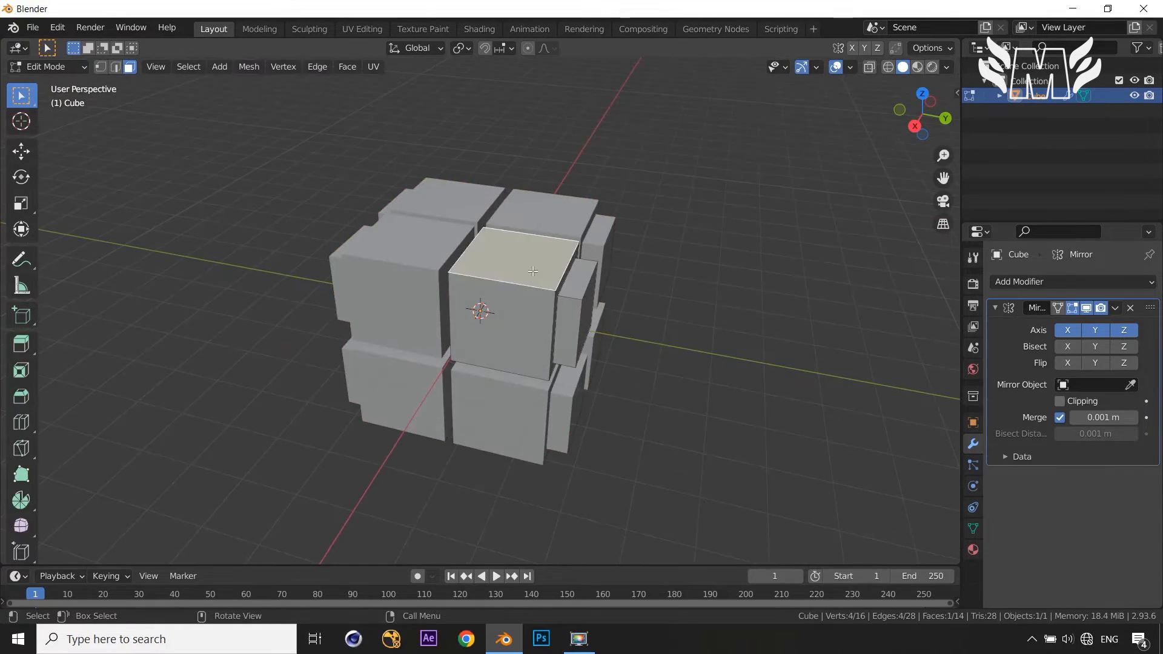
{"action": "middle_click_drag", "start_coordinate": [553, 292], "coordinate": [581, 297]}
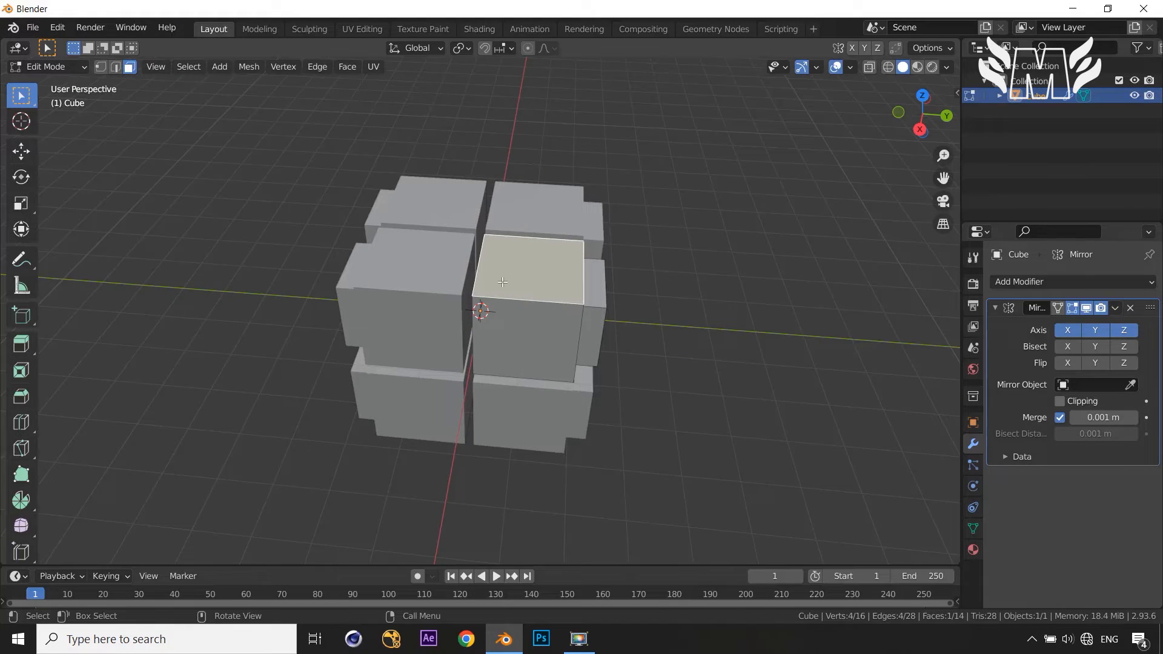
{"action": "left_click", "coordinate": [548, 191]}
{"action": "left_click", "coordinate": [548, 278]}
{"action": "key", "text": "i"}
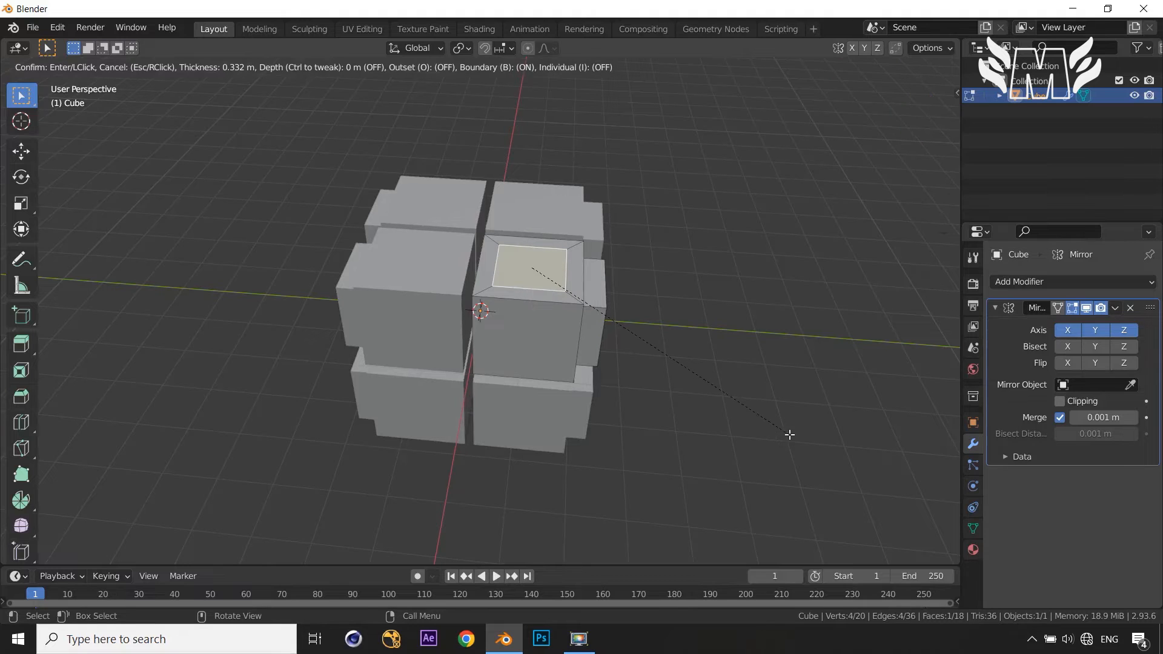
{"action": "key", "text": "ctrl"}
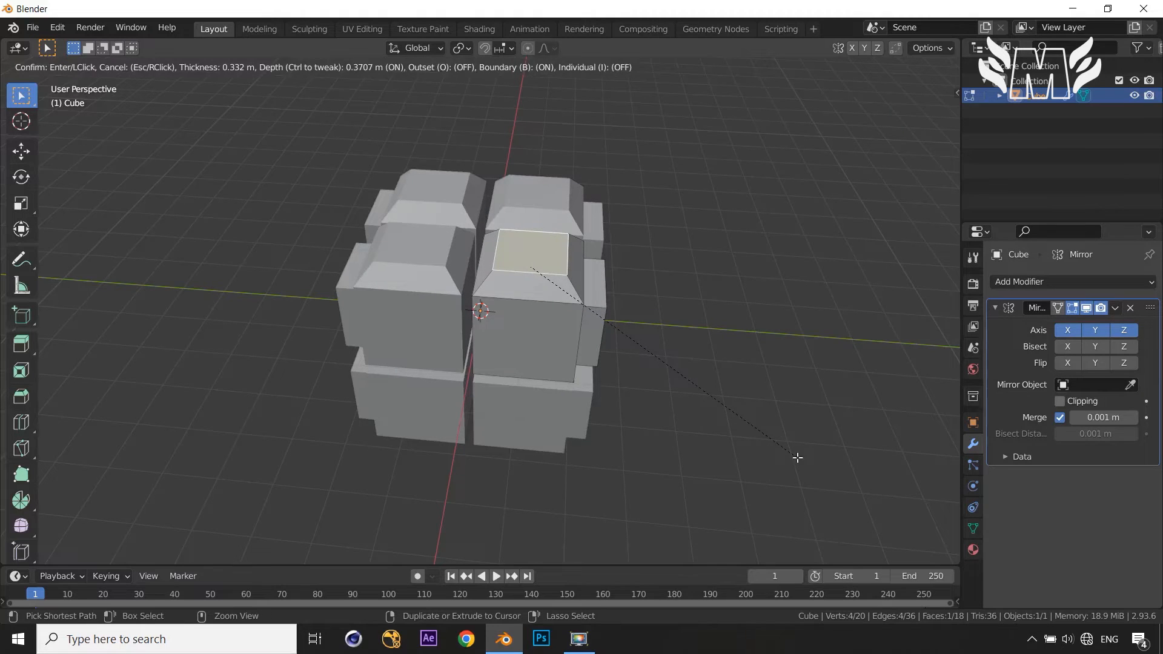
{"action": "left_click", "coordinate": [797, 457]}
{"action": "middle_click_drag", "start_coordinate": [797, 459], "coordinate": [818, 438]}
Inset the positive X side face of the original cube by about 0.16 m with a recessed depth, and inset the recessed face again
{"action": "left_click", "coordinate": [697, 430]}
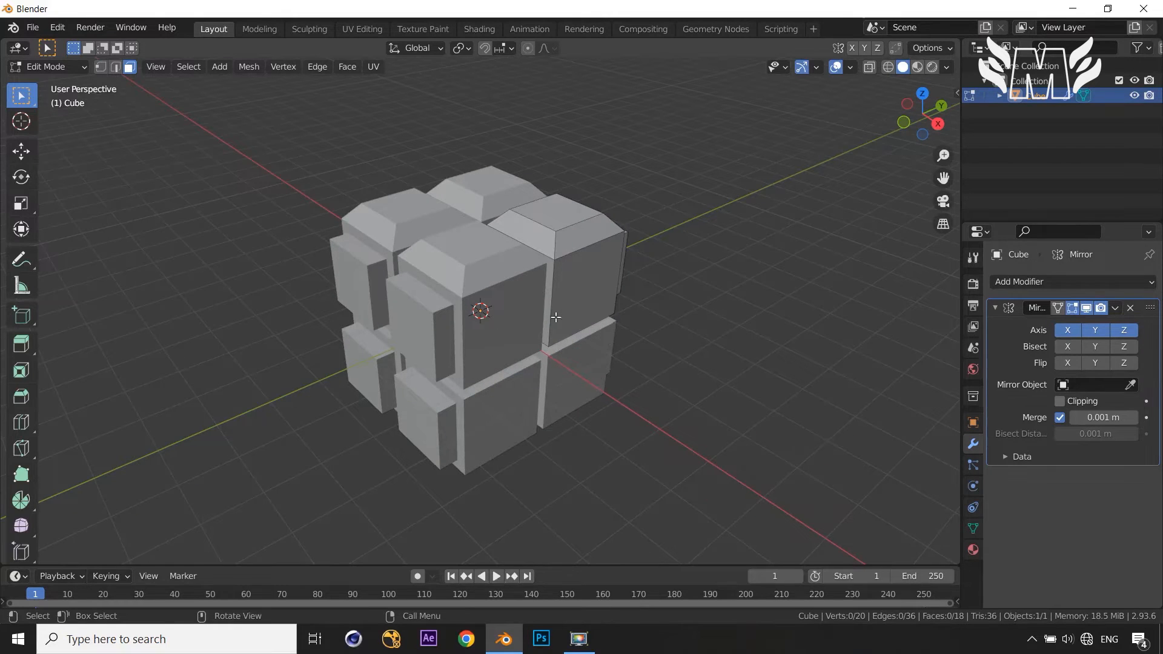
{"action": "left_click", "coordinate": [600, 301]}
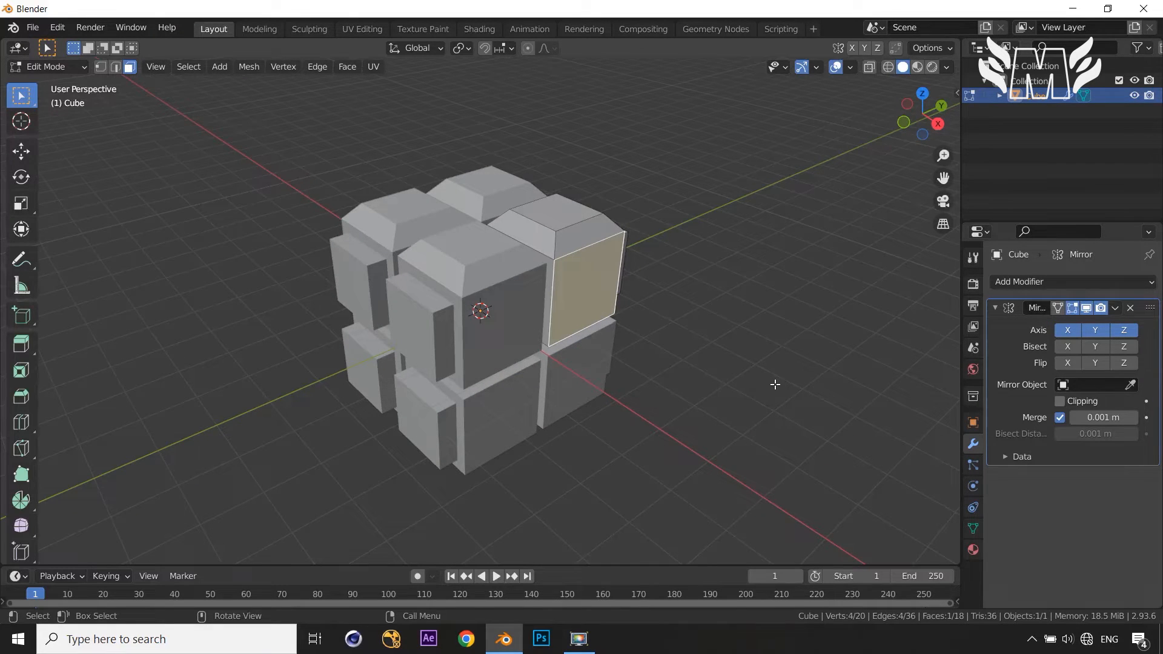
{"action": "key", "text": "i"}
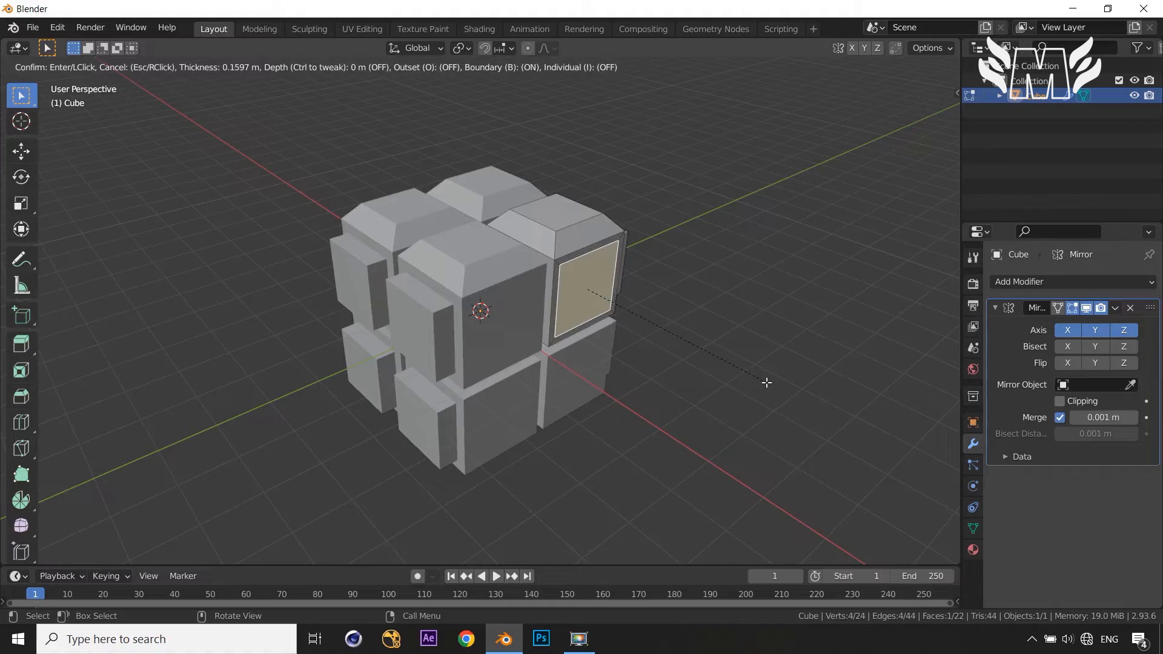
{"action": "key", "text": "ctrl"}
{"action": "left_click", "coordinate": [763, 380]}
{"action": "key", "text": "i"}
{"action": "left_click", "coordinate": [755, 377]}
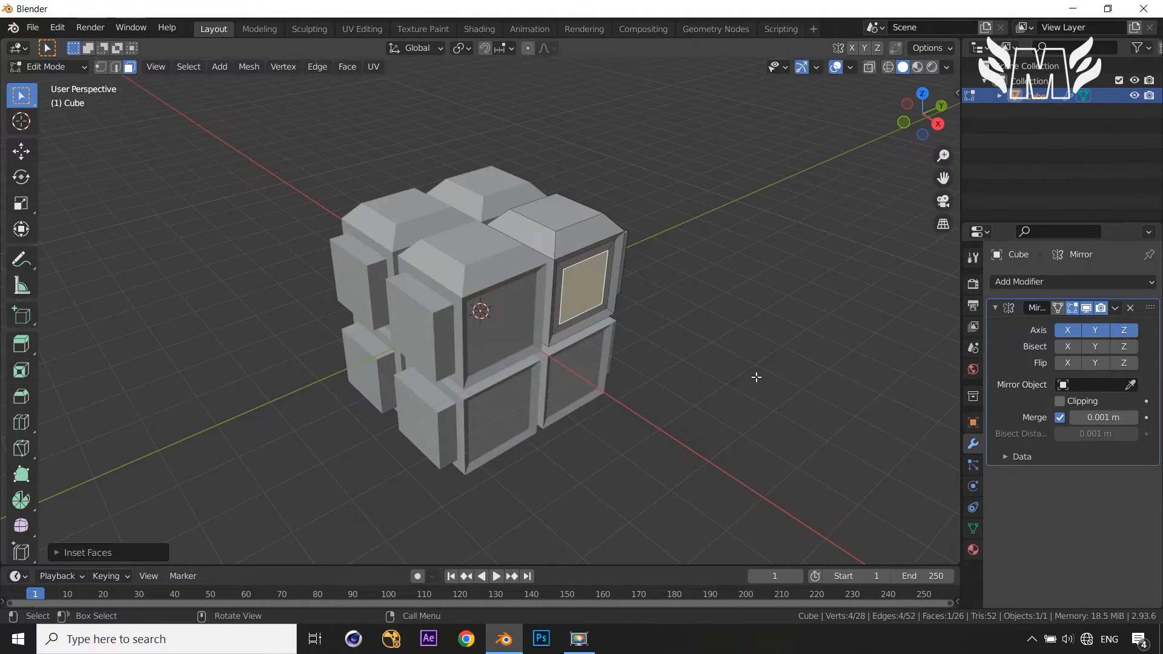
Extrude the inset face outward along positive X and scale down its end face into a tapered block
{"action": "key", "text": "e"}
{"action": "left_click", "coordinate": [792, 403]}
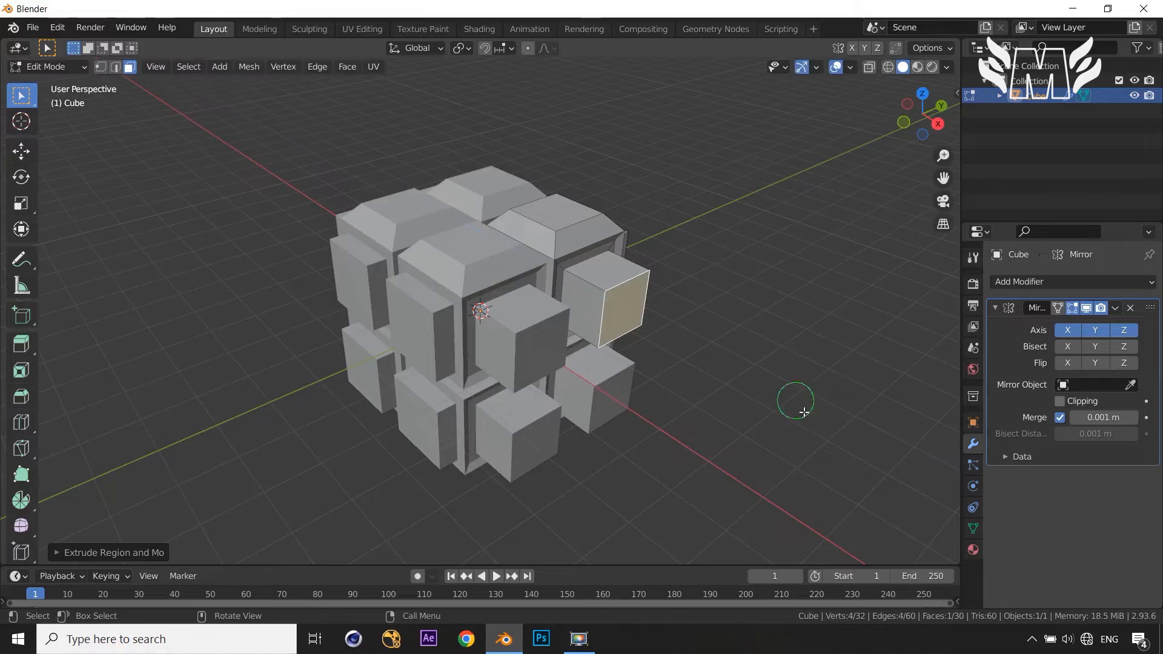
{"action": "key", "text": "s"}
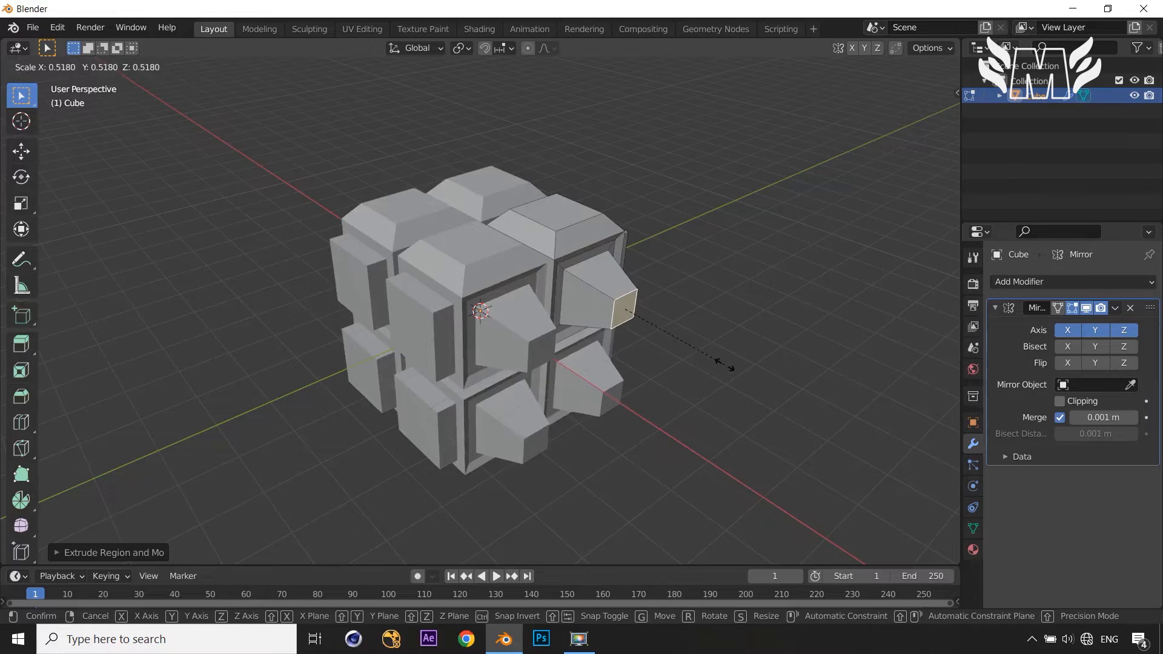
{"action": "left_click", "coordinate": [756, 370]}
{"action": "middle_click_drag", "start_coordinate": [756, 370], "coordinate": [606, 405]}
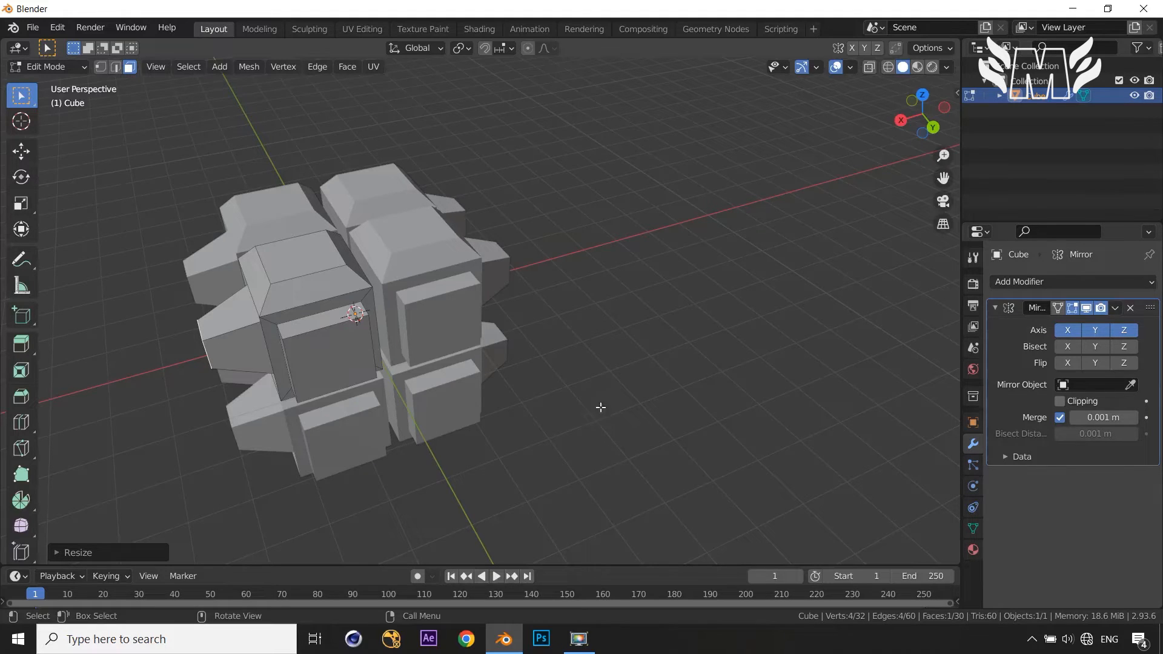
{"action": "middle_click_drag", "start_coordinate": [584, 410], "coordinate": [512, 395]}
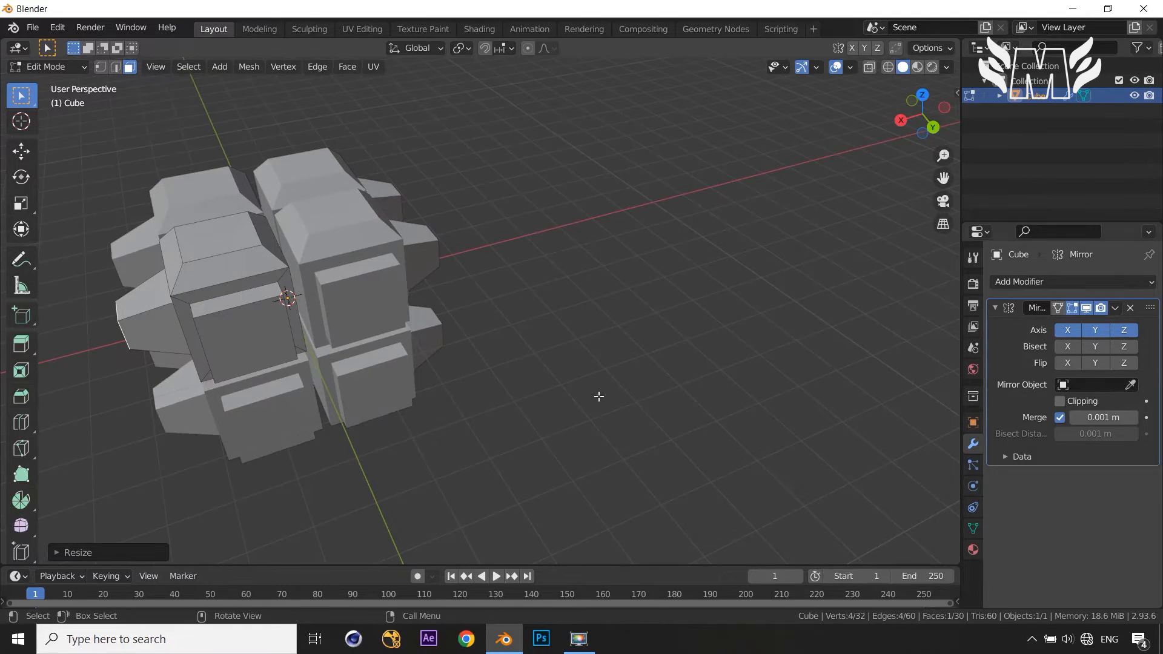
Return to Object Mode and add a new mesh cube at the 3D cursor
{"action": "key", "text": "Tab"}
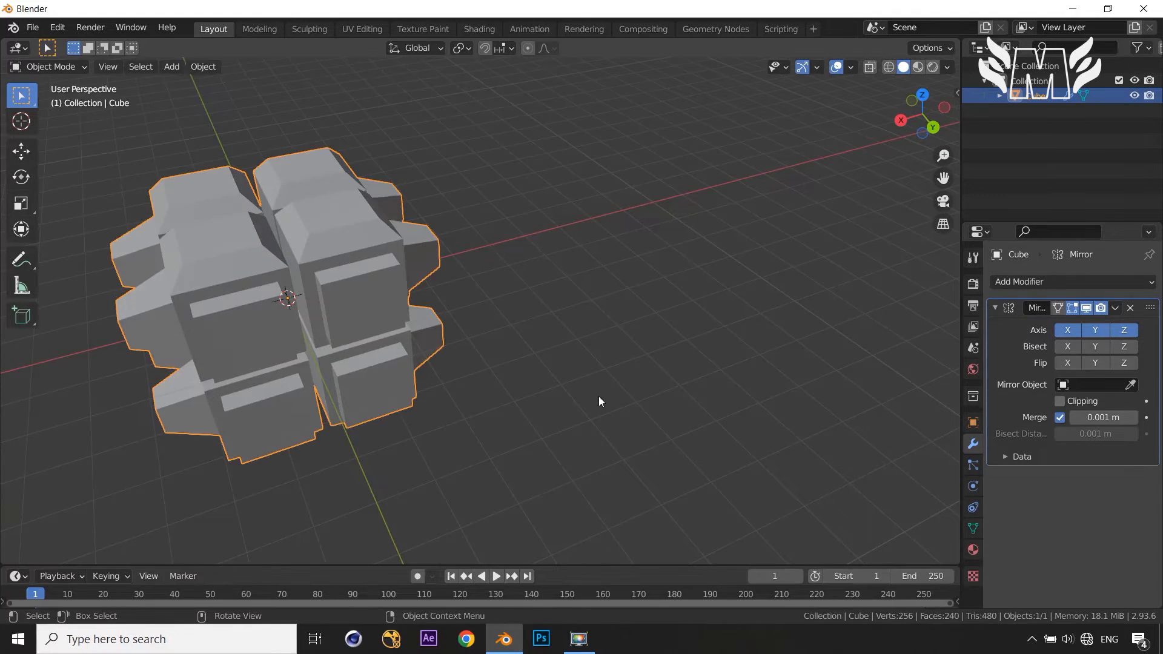
{"action": "key", "text": "shift+a"}
{"action": "mouse_move", "coordinate": [595, 322]}
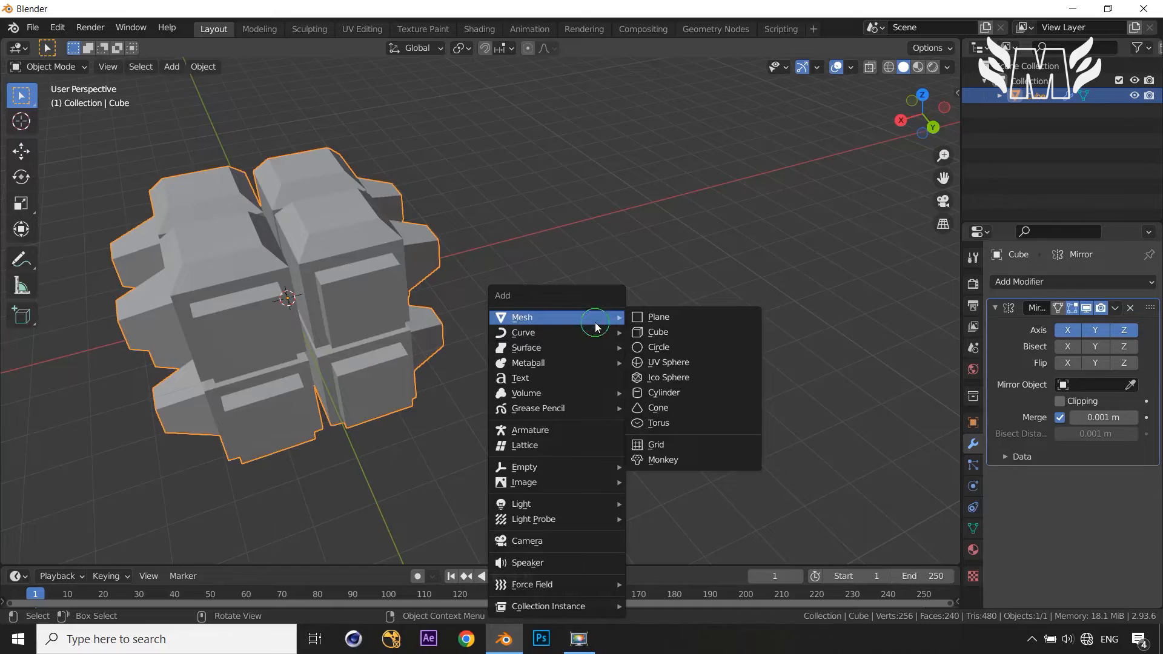
{"action": "left_click", "coordinate": [677, 332]}
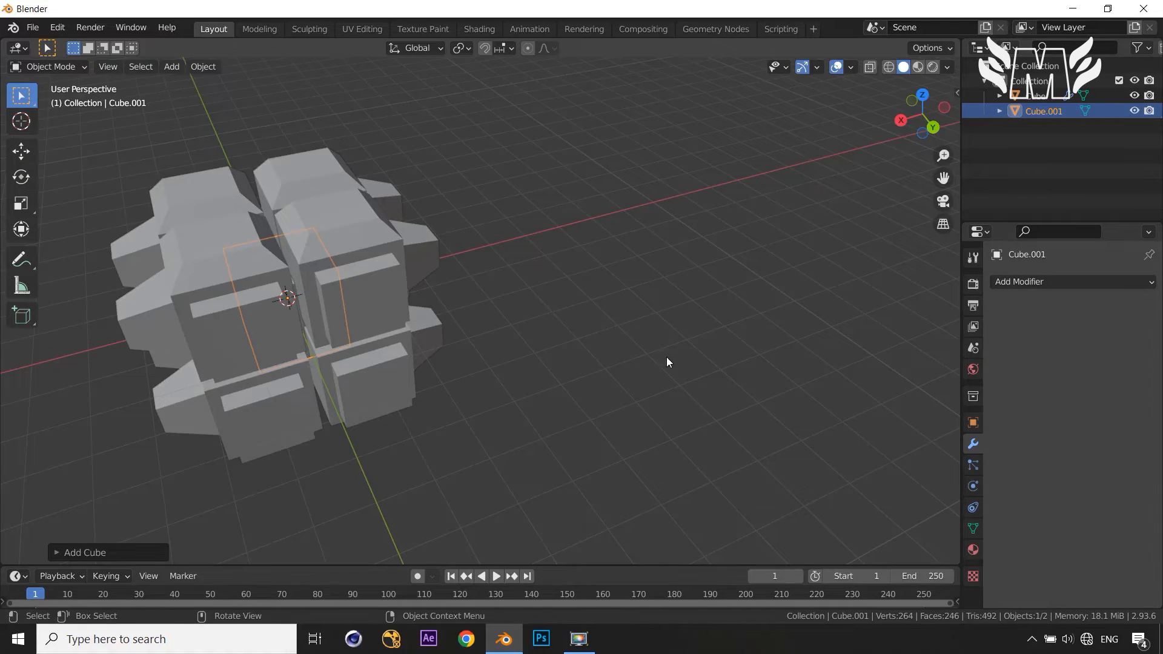
Add another mesh cube and move it along negative X, clear of the mirrored cubes
{"action": "middle_click_drag", "start_coordinate": [576, 367], "coordinate": [632, 381]}
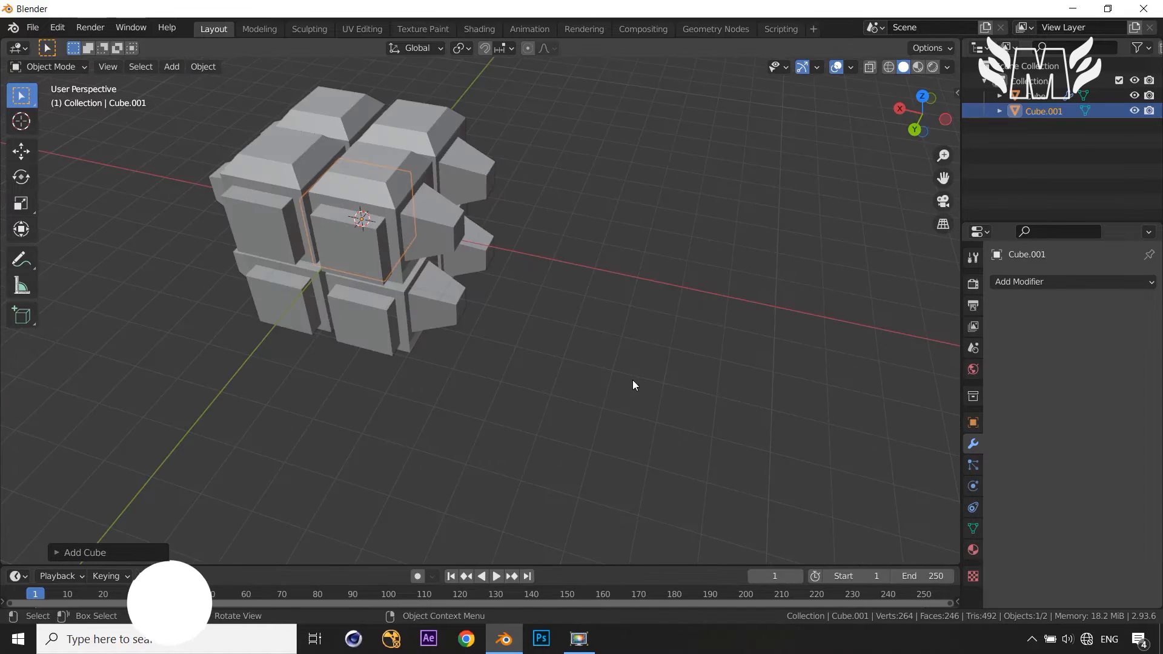
{"action": "key", "text": "shift+a"}
{"action": "mouse_move", "coordinate": [611, 317]}
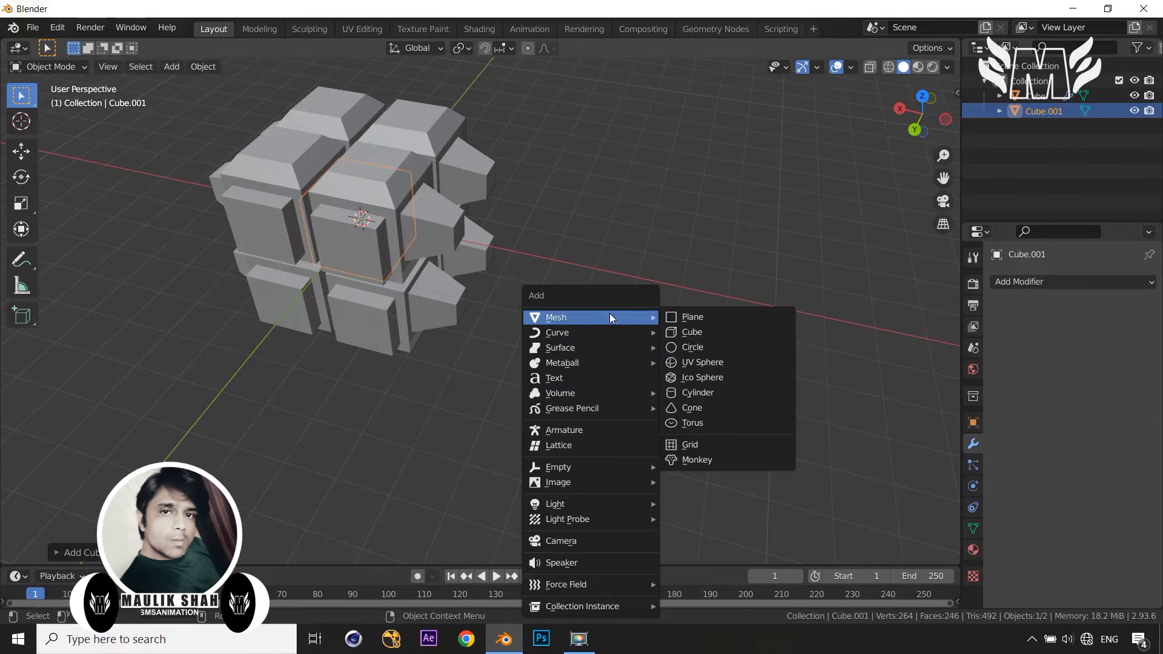
{"action": "left_click", "coordinate": [721, 327]}
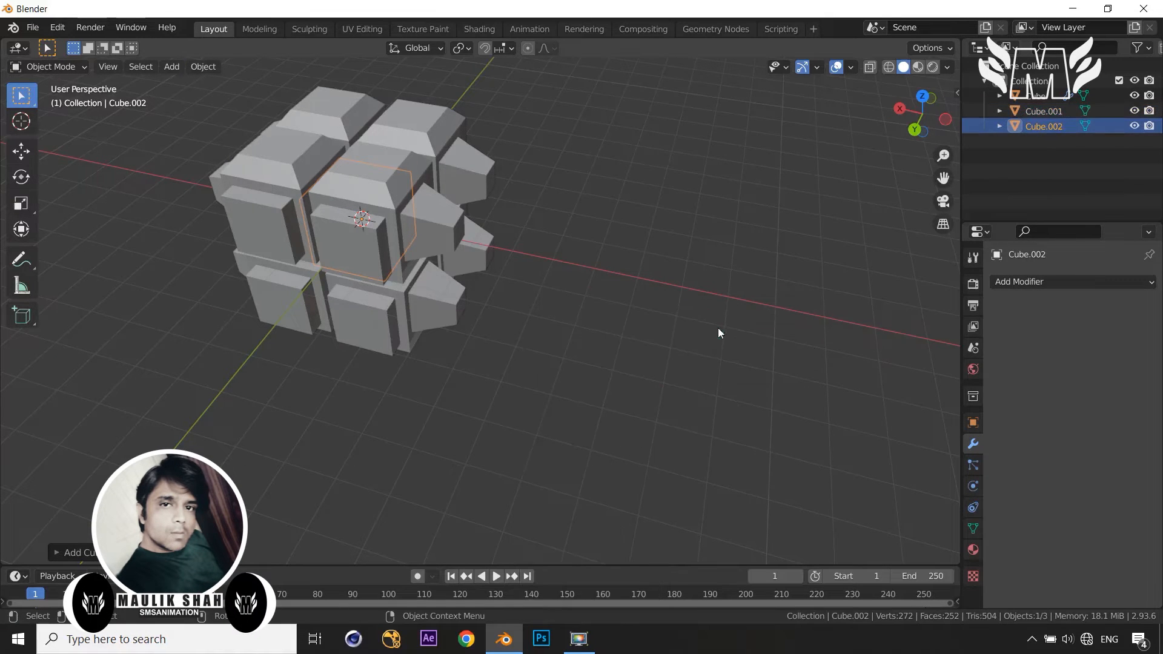
{"action": "key", "text": "g"}
{"action": "key", "text": "x"}
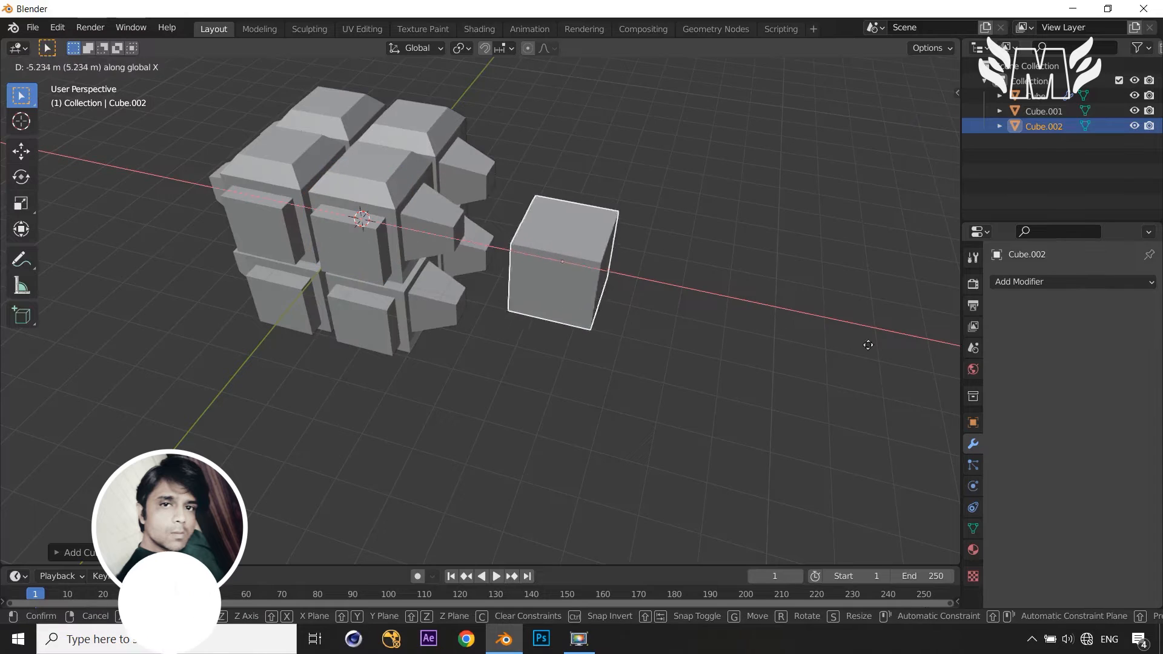
{"action": "left_click", "coordinate": [944, 353]}
Flatten the separate cube along Z to about a quarter of its height and apply its object transform
{"action": "mouse_move", "coordinate": [852, 395]}
{"action": "middle_mouse_down"}
{"action": "mouse_move", "coordinate": [742, 281]}
{"action": "mouse_move", "coordinate": [831, 362]}
{"action": "mouse_move", "coordinate": [833, 387]}
{"action": "middle_mouse_up"}
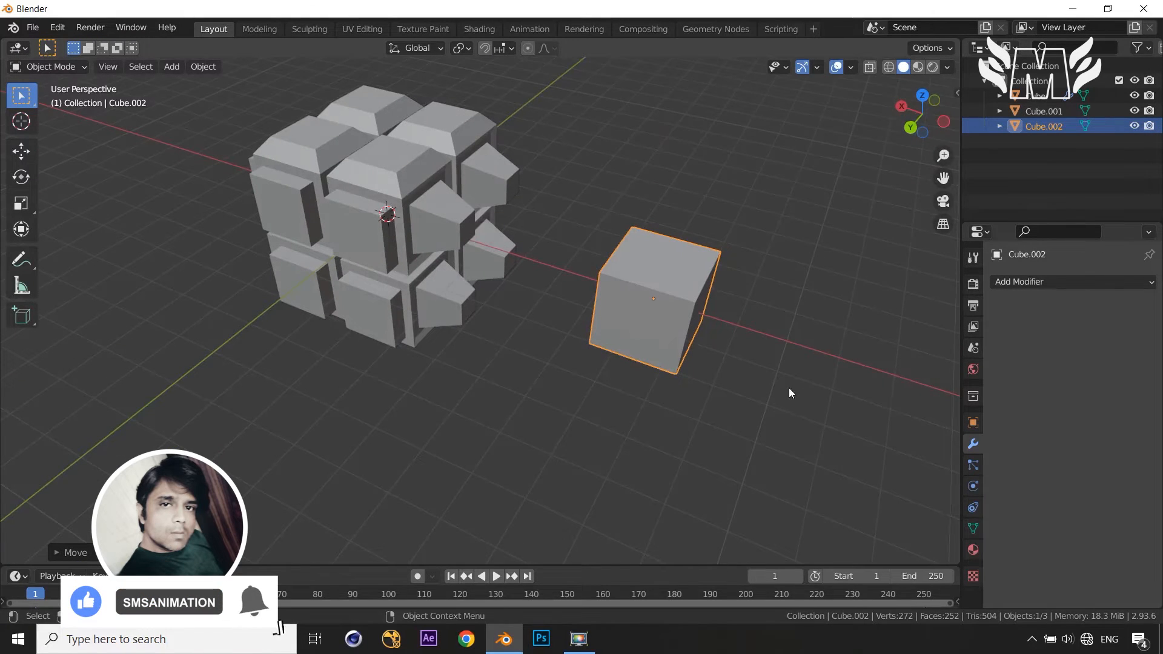
{"action": "key", "text": "s"}
{"action": "key", "text": "z"}
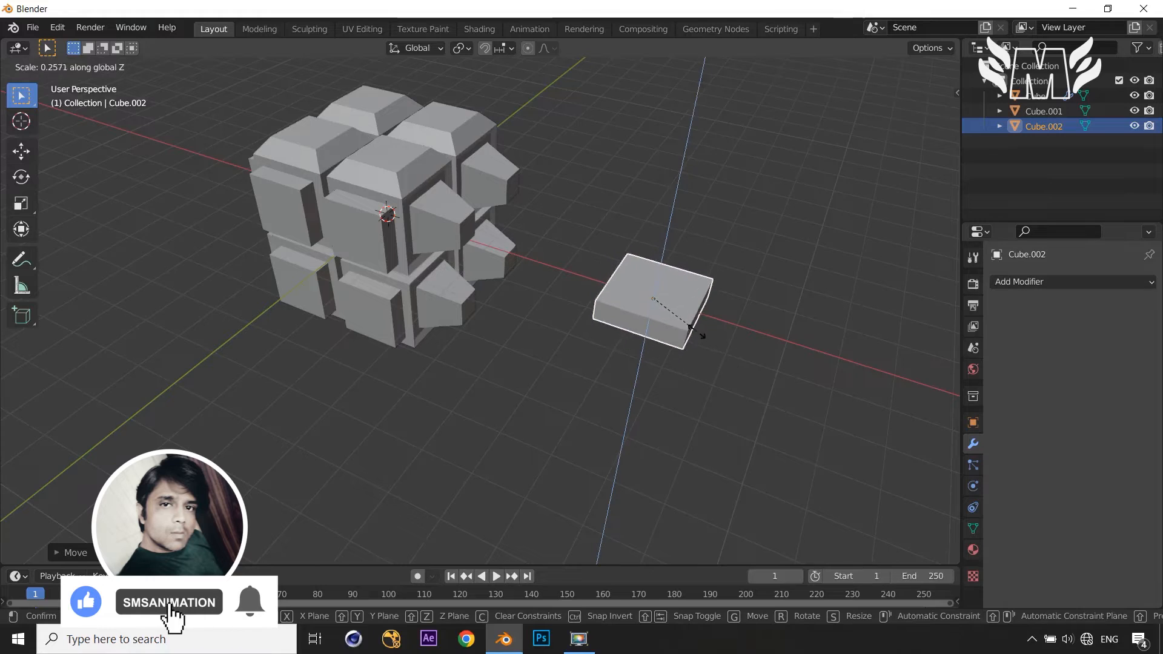
{"action": "left_click", "coordinate": [685, 326]}
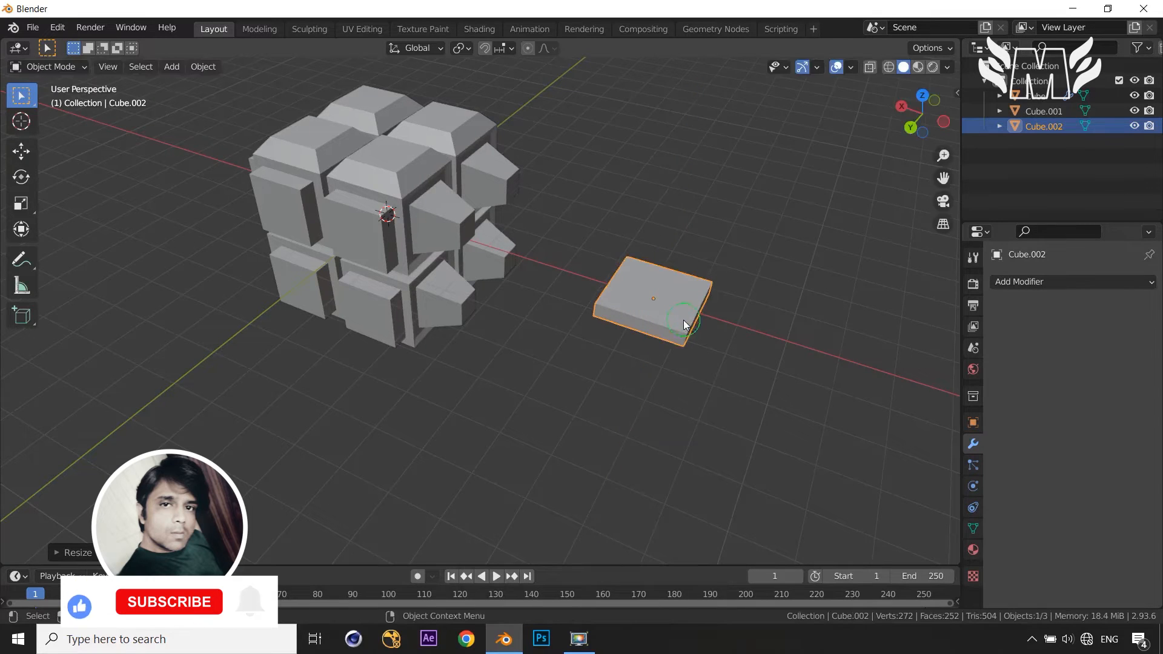
{"action": "key", "text": "ctrl+a"}
{"action": "left_click", "coordinate": [770, 373]}
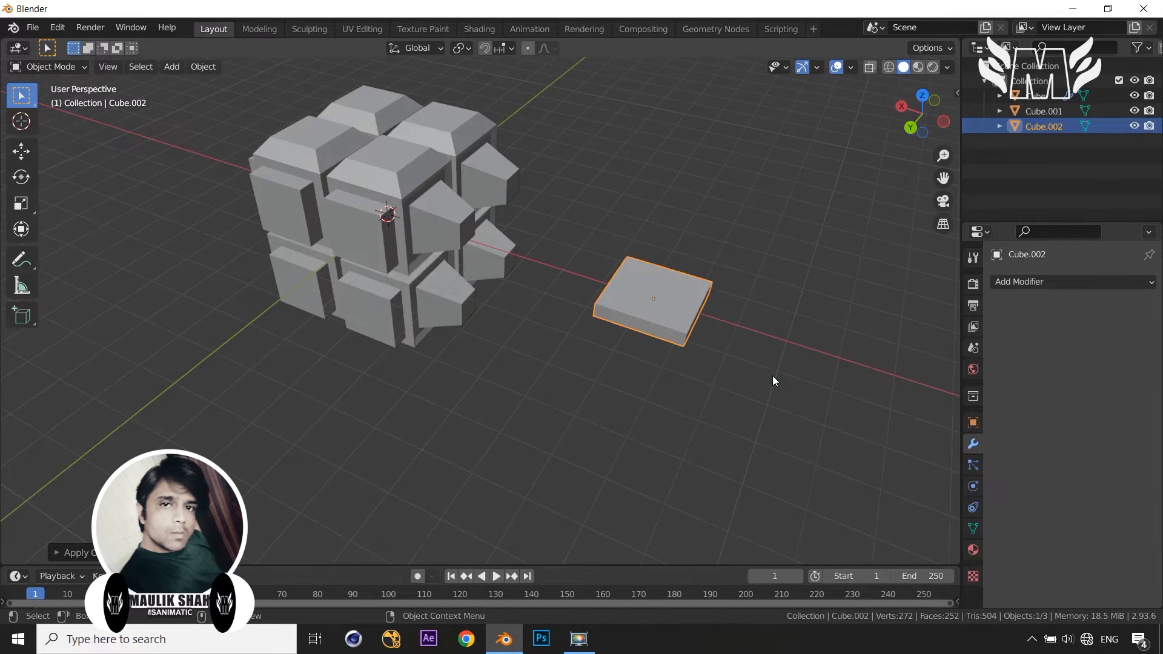
Add one centred loop cut running along the X axis on the flattened cube in Edit Mode
{"action": "key", "text": "Tab"}
{"action": "key", "text": "ctrl+r"}
{"action": "left_click", "coordinate": [710, 312]}
{"action": "right_click", "coordinate": [710, 313]}
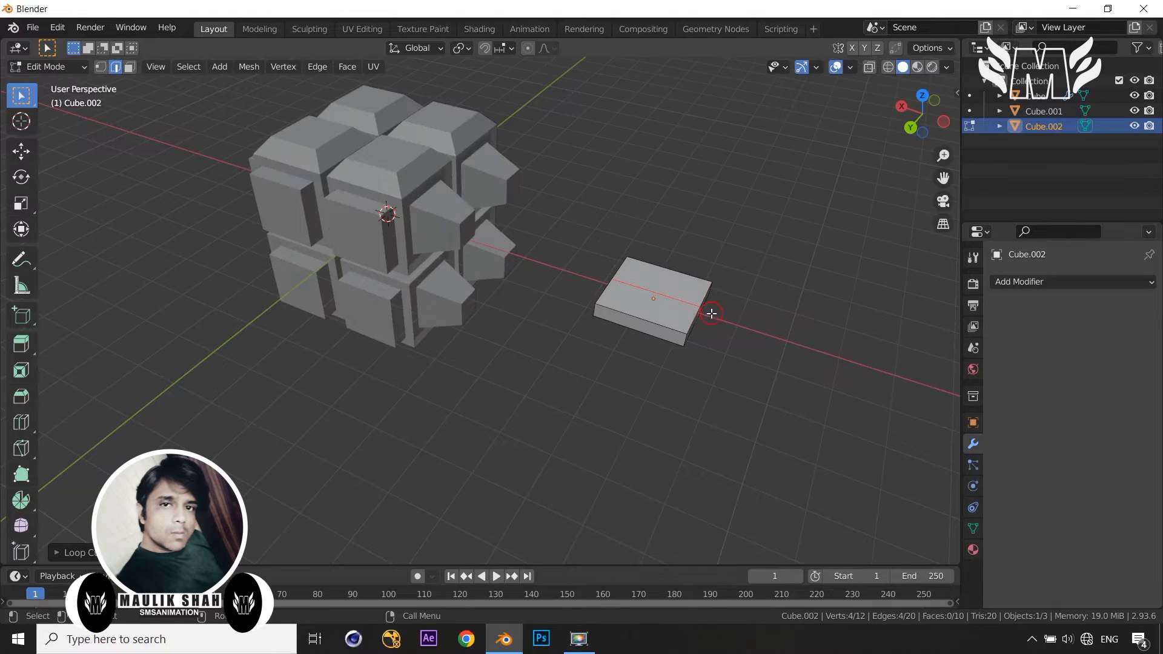
Add a second centred loop cut on the flattened cube, running along the Y axis
{"action": "key", "text": "ctrl+r"}
{"action": "left_click", "coordinate": [652, 306]}
{"action": "right_click", "coordinate": [654, 304]}
{"action": "middle_click_drag", "start_coordinate": [792, 369], "coordinate": [802, 361]}
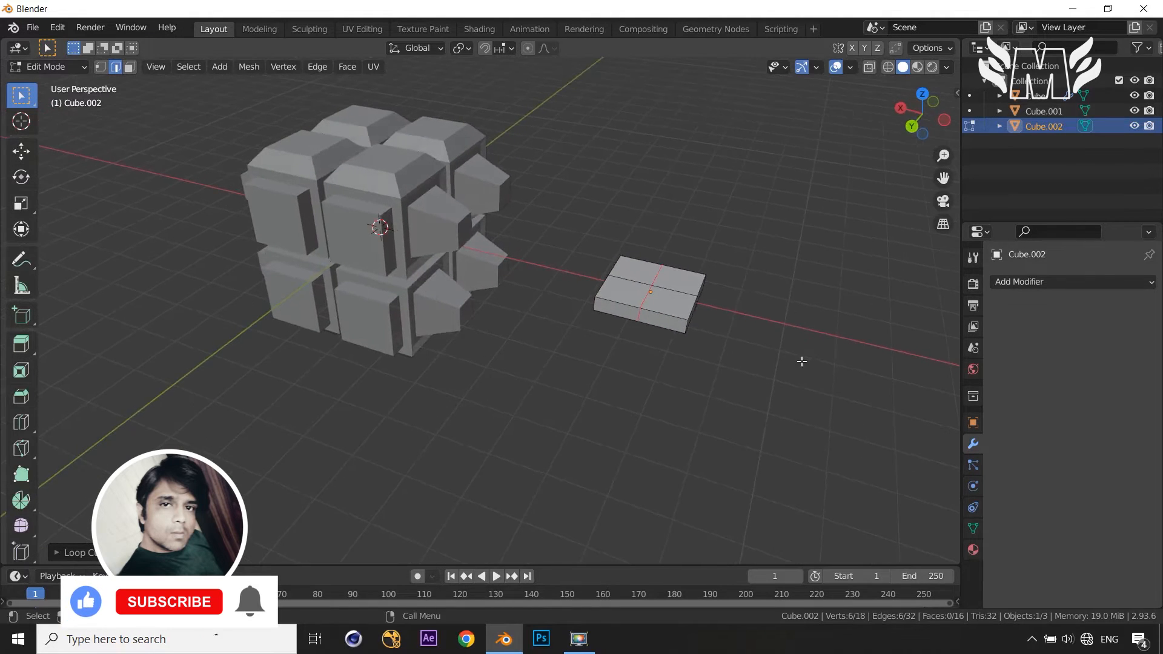
Delete the outer vertices on the negative X side of the flattened cube, using X-ray in the front view
{"action": "key", "text": "KP_1"}
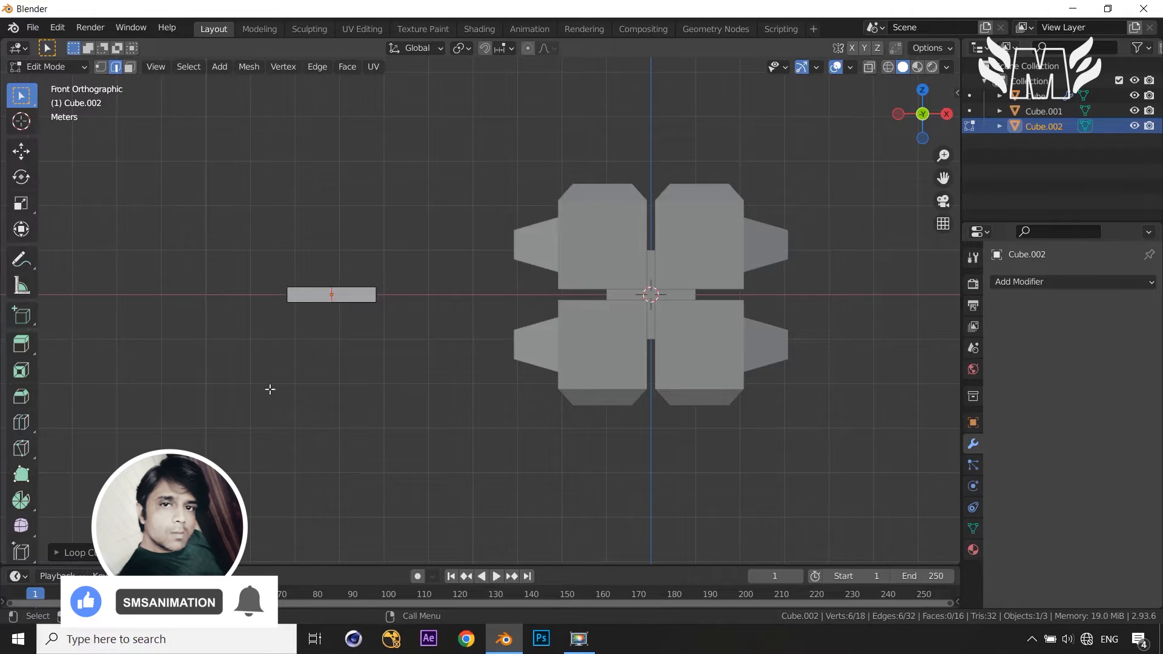
{"action": "key", "text": "alt+z"}
{"action": "left_click_drag", "start_coordinate": [218, 234], "coordinate": [318, 377]}
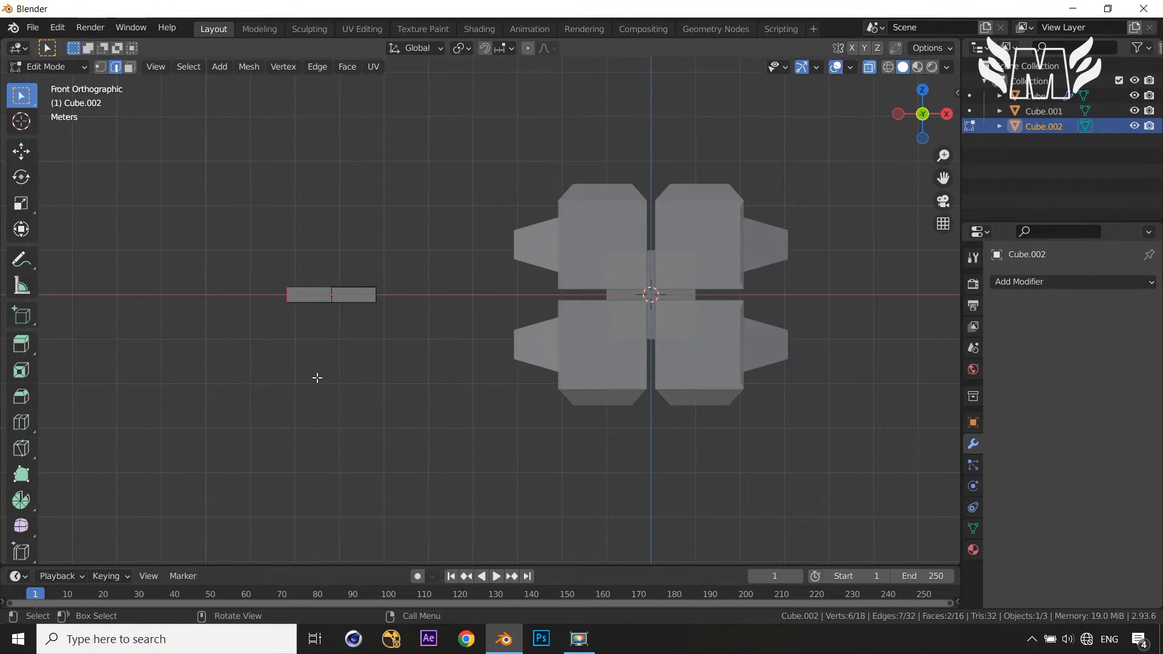
{"action": "key", "text": "1"}
{"action": "key", "text": "x"}
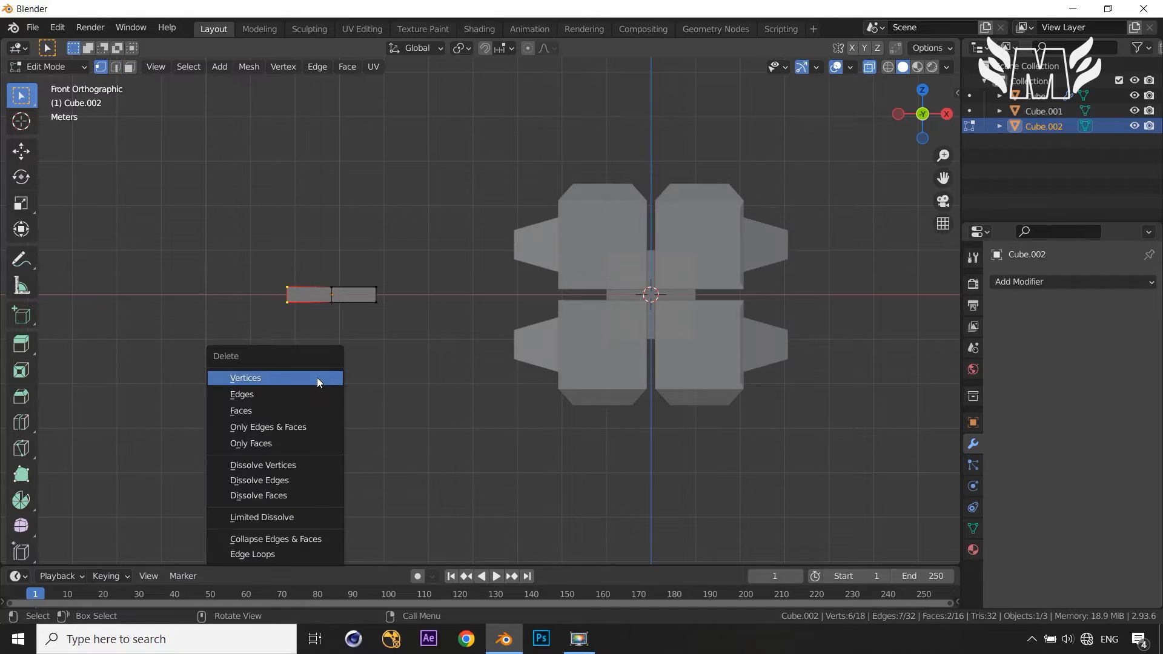
{"action": "left_click", "coordinate": [318, 376]}
{"action": "middle_click_drag", "start_coordinate": [349, 405], "coordinate": [436, 453]}
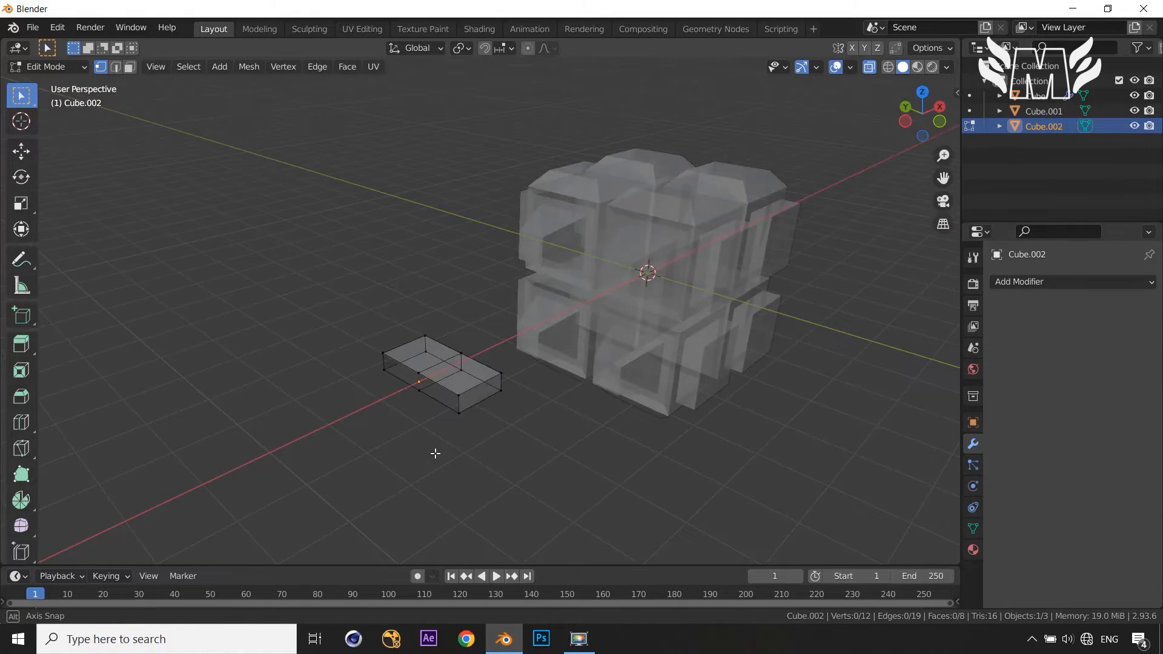
Delete the positive Y side vertices in the side view and turn X-ray off, leaving one quarter of the slab
{"action": "key", "text": "KP_3"}
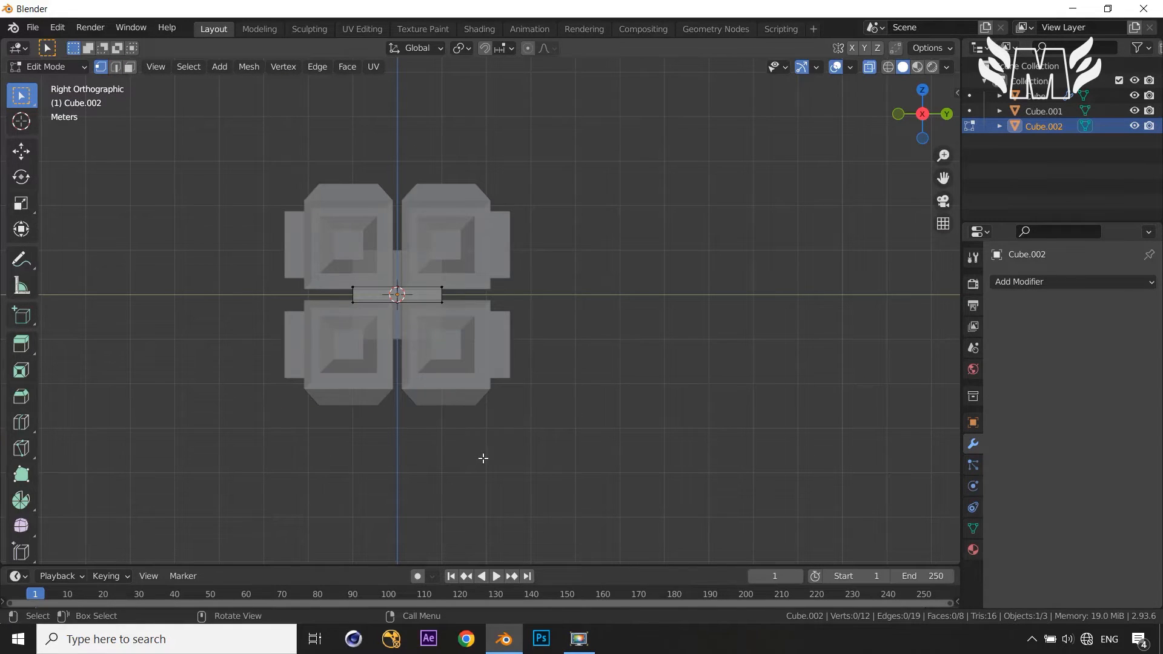
{"action": "left_click_drag", "start_coordinate": [429, 258], "coordinate": [469, 342]}
{"action": "key", "text": "x"}
{"action": "left_click", "coordinate": [469, 343]}
{"action": "middle_click_drag", "start_coordinate": [568, 384], "coordinate": [533, 387]}
{"action": "key", "text": "alt+z"}
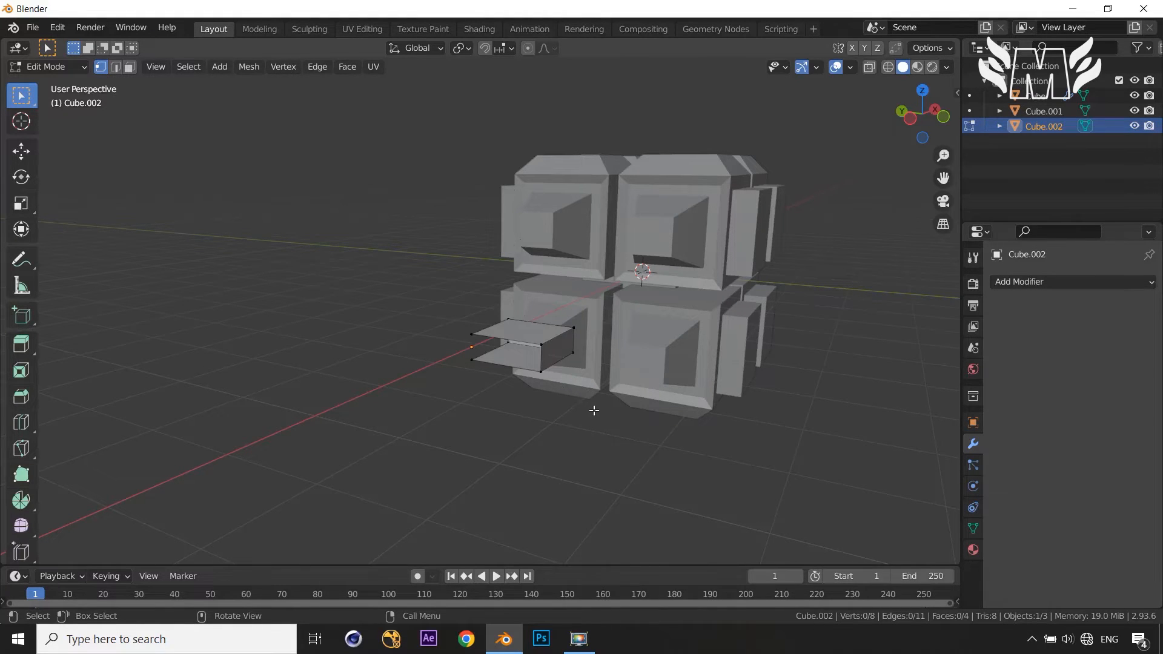
{"action": "middle_click_drag", "start_coordinate": [597, 410], "coordinate": [532, 419]}
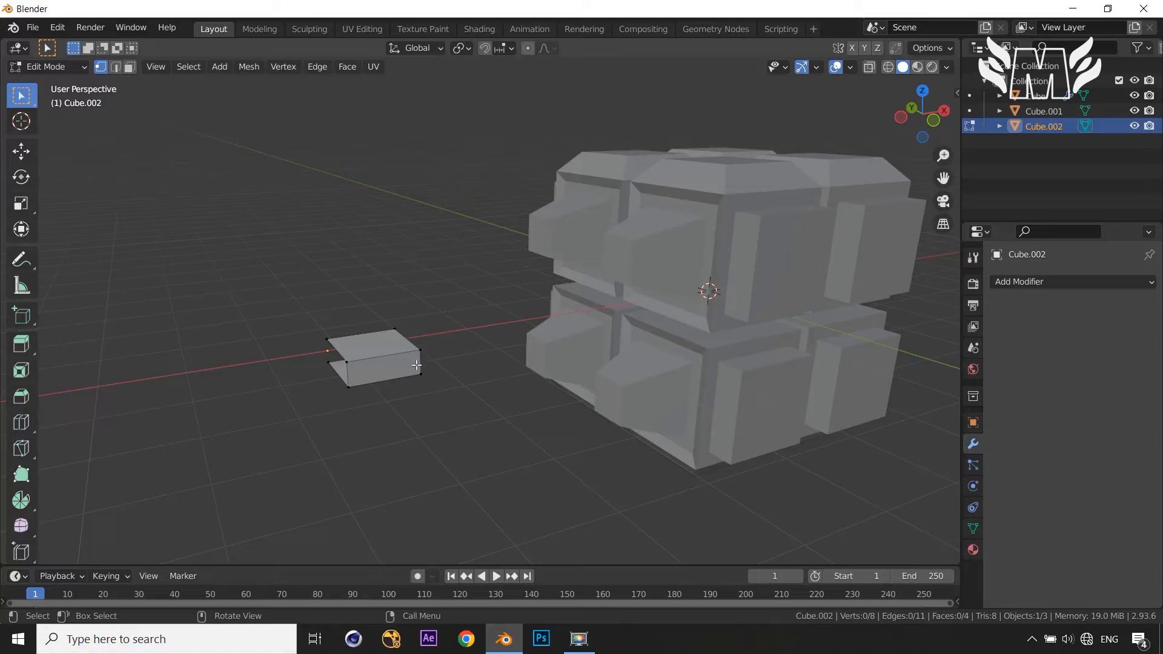
Add a Mirror modifier to the quarter slab and enable the Y axis together with X
{"action": "middle_click_drag", "start_coordinate": [455, 410], "coordinate": [685, 400]}
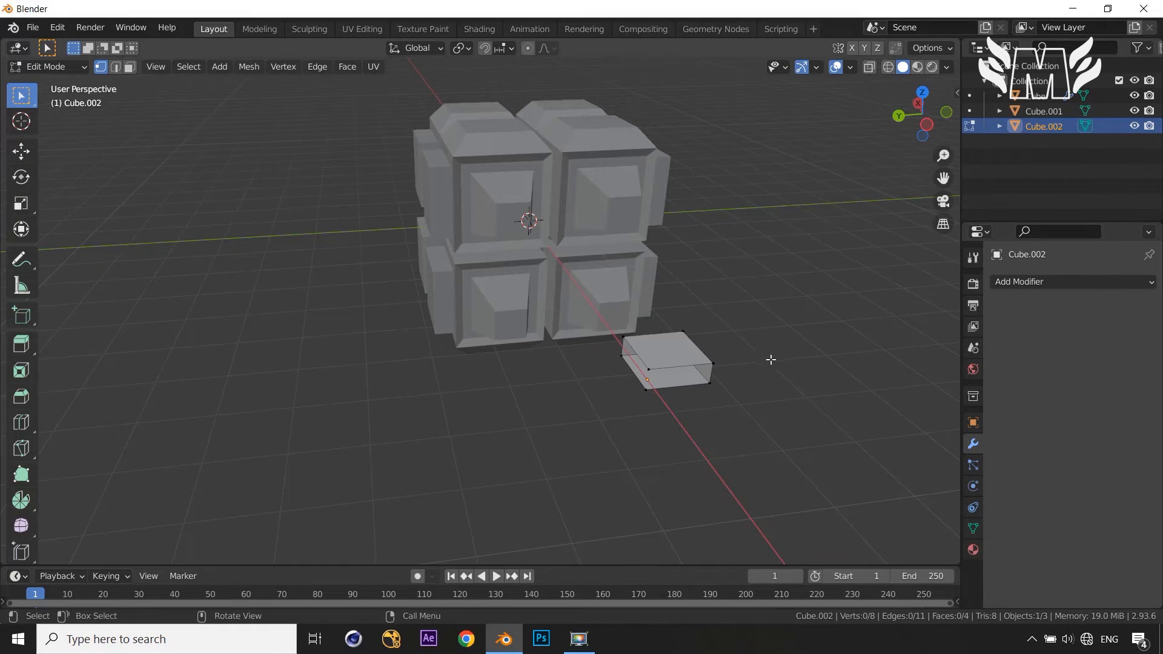
{"action": "left_click", "coordinate": [1067, 284]}
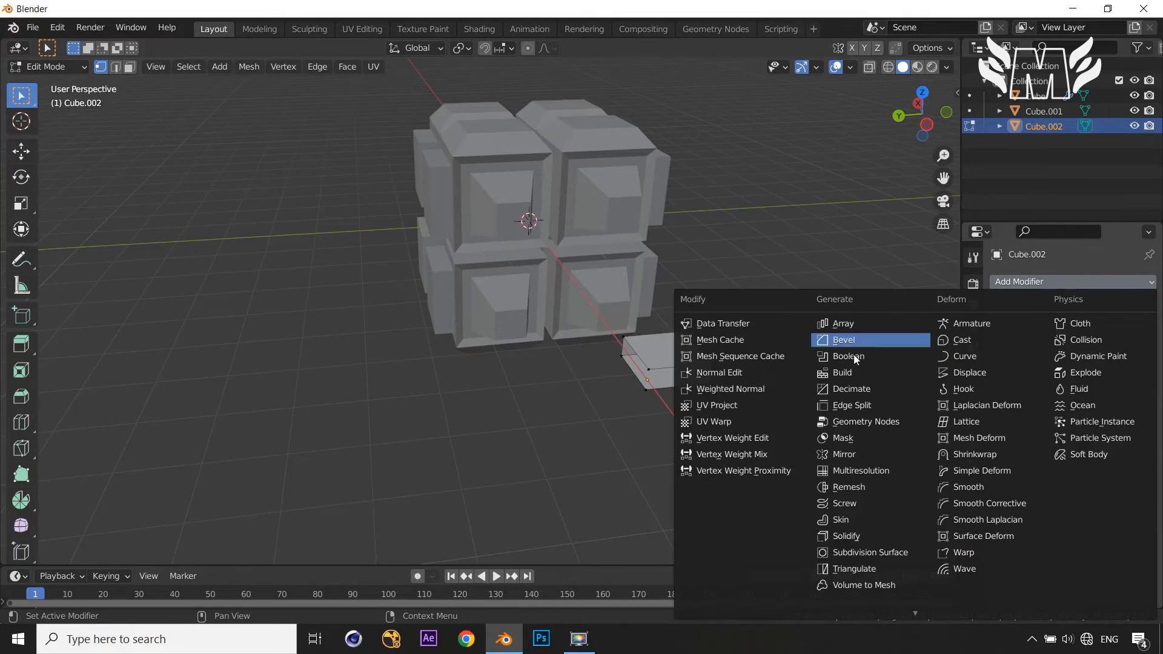
{"action": "left_click", "coordinate": [860, 455]}
{"action": "middle_click_drag", "start_coordinate": [771, 460], "coordinate": [838, 475]}
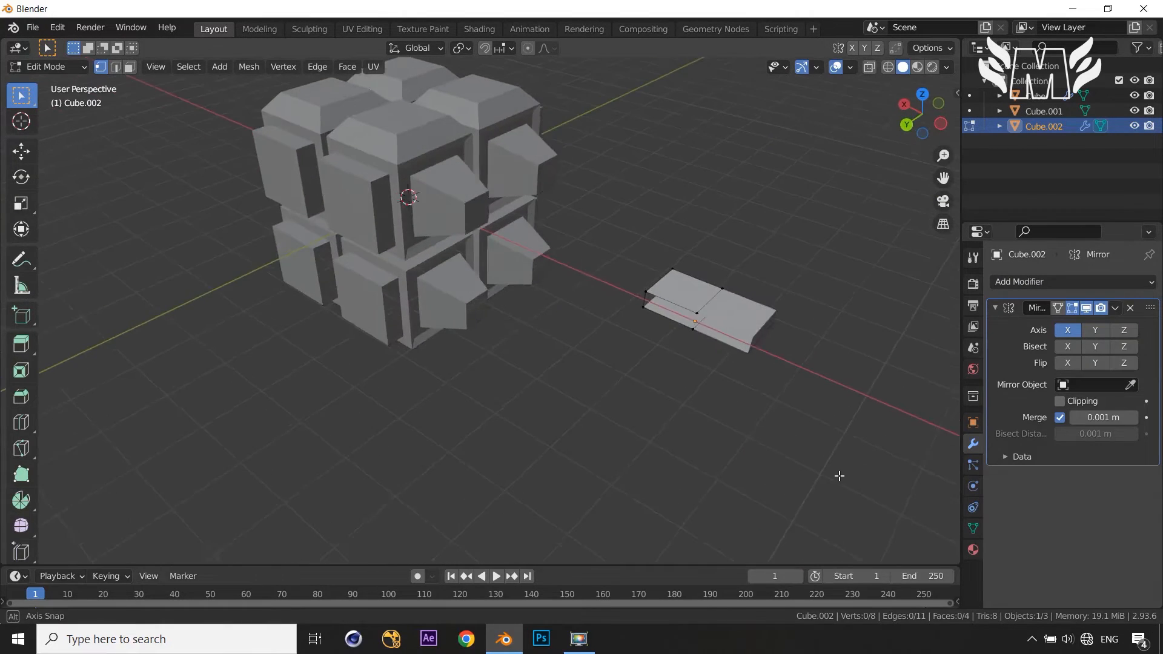
{"action": "left_click", "coordinate": [1097, 330]}
{"action": "middle_click_drag", "start_coordinate": [859, 384], "coordinate": [773, 356]}
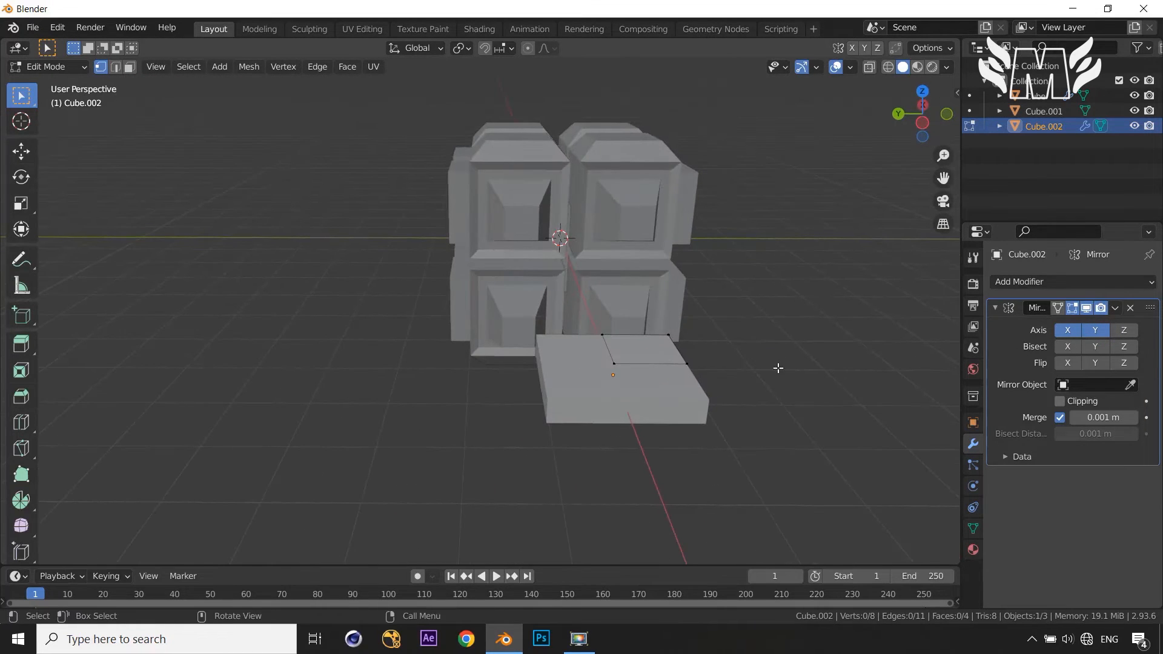
{"action": "middle_click_drag", "start_coordinate": [739, 453], "coordinate": [628, 428]}
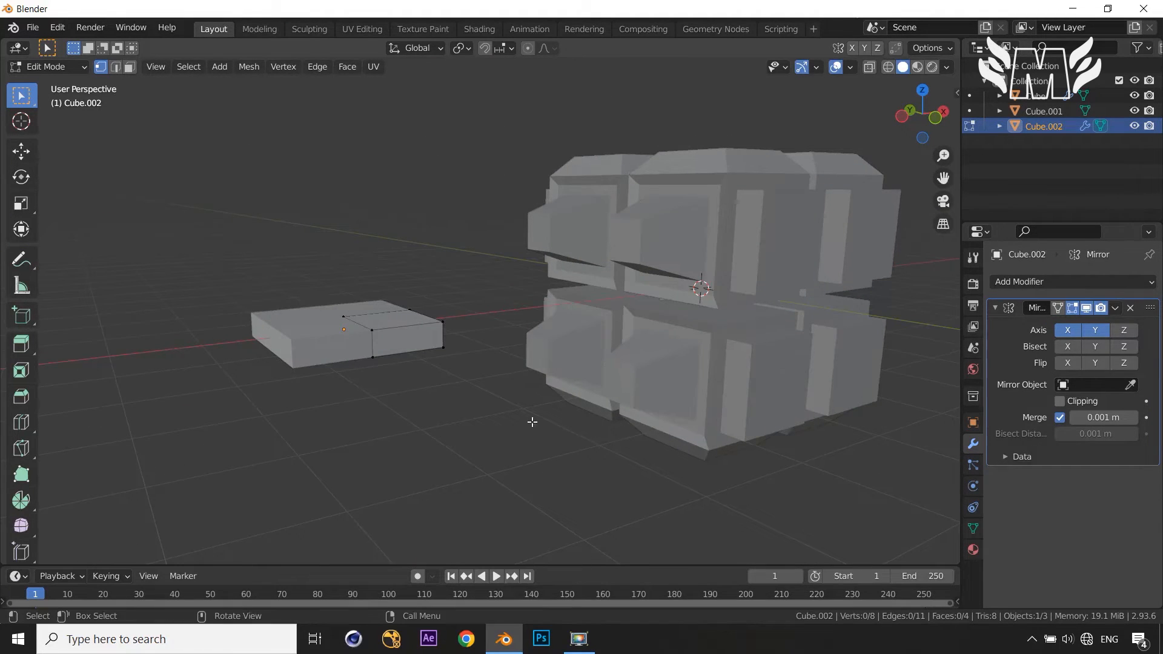
Add two loop cuts to the quarter slab, one slid towards its outer X edge and one towards its outer Y edge
{"action": "key", "text": "ctrl+r"}
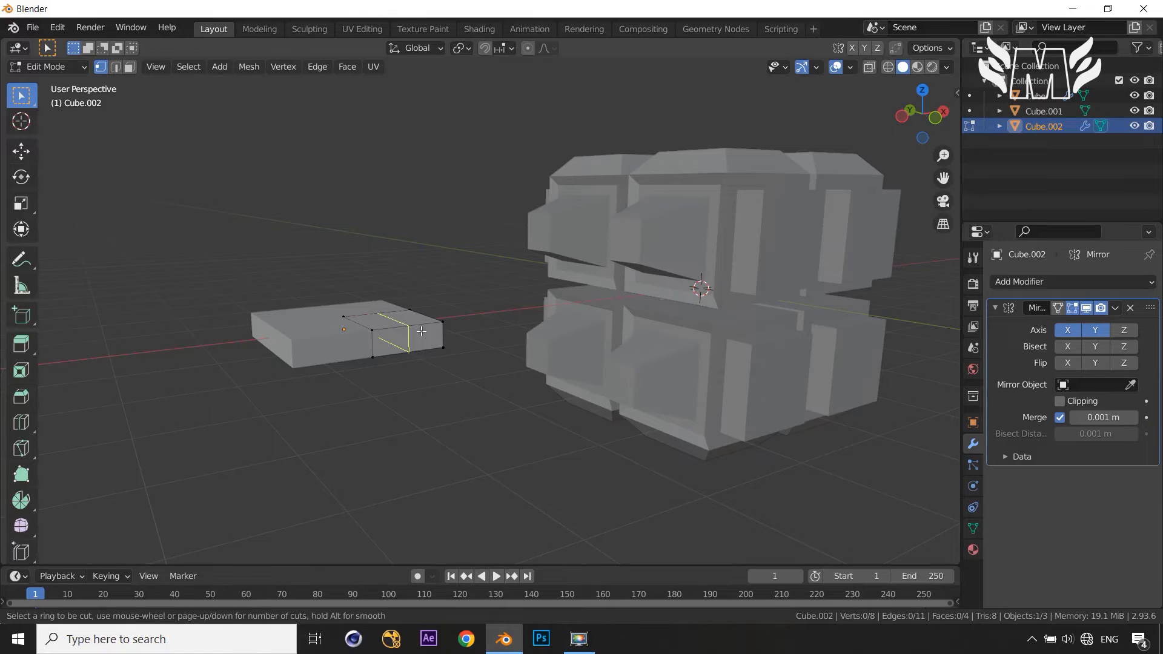
{"action": "left_click", "coordinate": [421, 331]}
{"action": "left_click", "coordinate": [424, 330]}
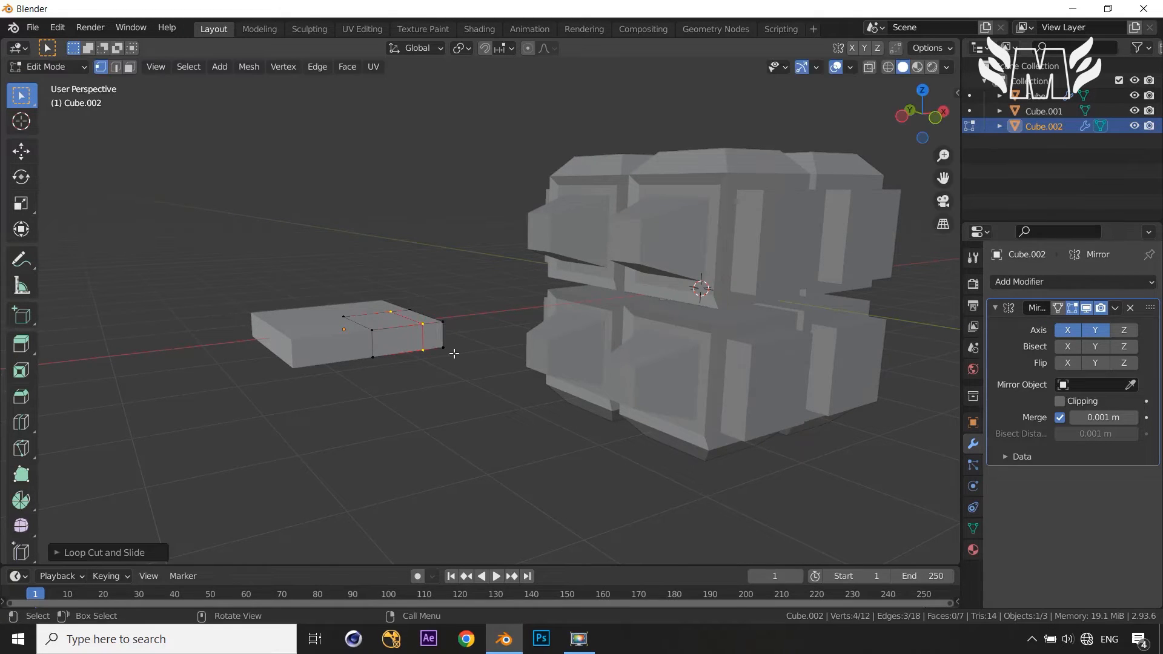
{"action": "key", "text": "KP_7"}
{"action": "key", "text": "ctrl+r"}
{"action": "left_click", "coordinate": [353, 447]}
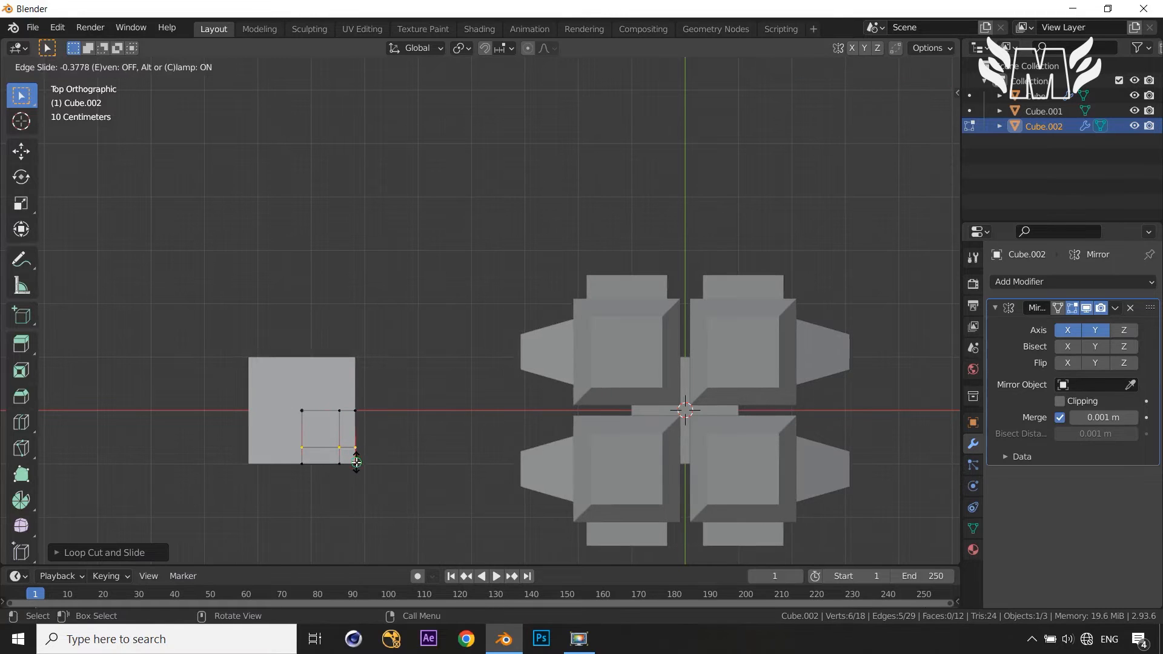
{"action": "left_click", "coordinate": [356, 462]}
Extrude the small corner face on the slab's underside downward into table legs and scale its end to about half size
{"action": "middle_click_drag", "start_coordinate": [395, 483], "coordinate": [433, 234]}
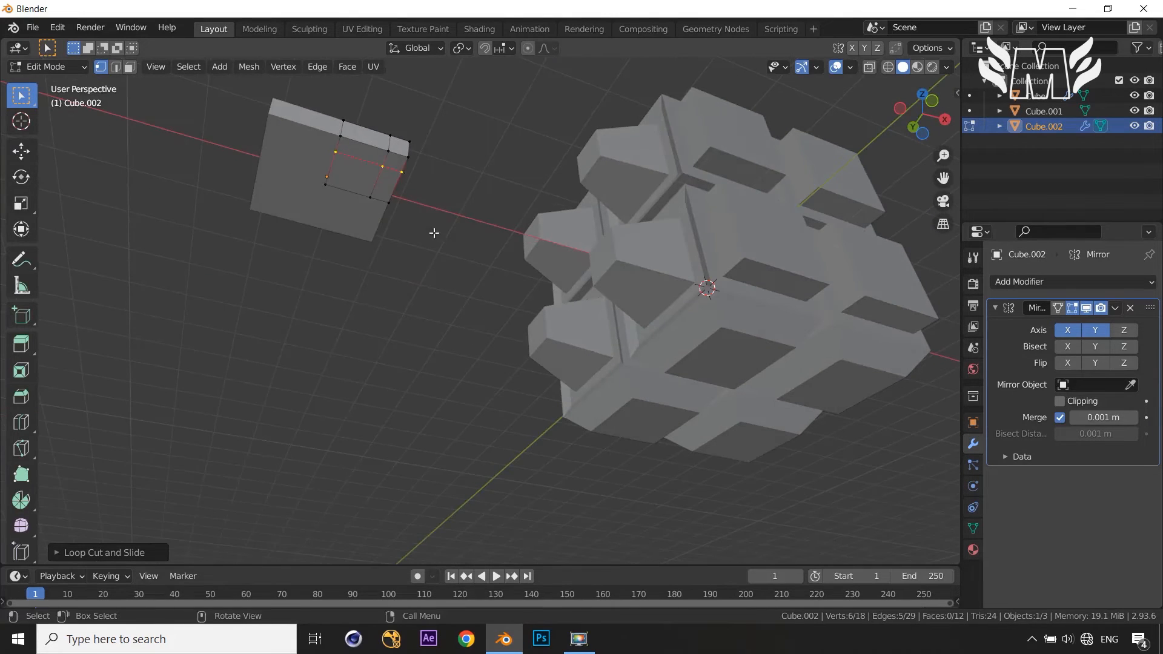
{"action": "left_click", "coordinate": [396, 167]}
{"action": "key", "text": "3"}
{"action": "left_click", "coordinate": [396, 167]}
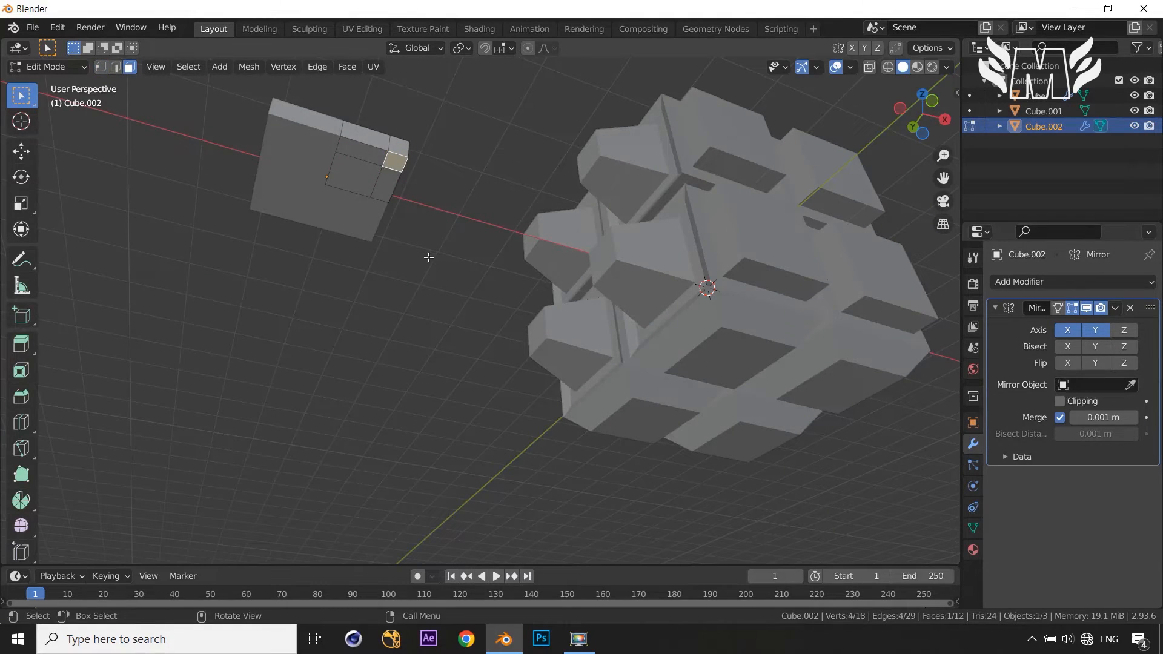
{"action": "key", "text": "e"}
{"action": "left_click", "coordinate": [418, 327]}
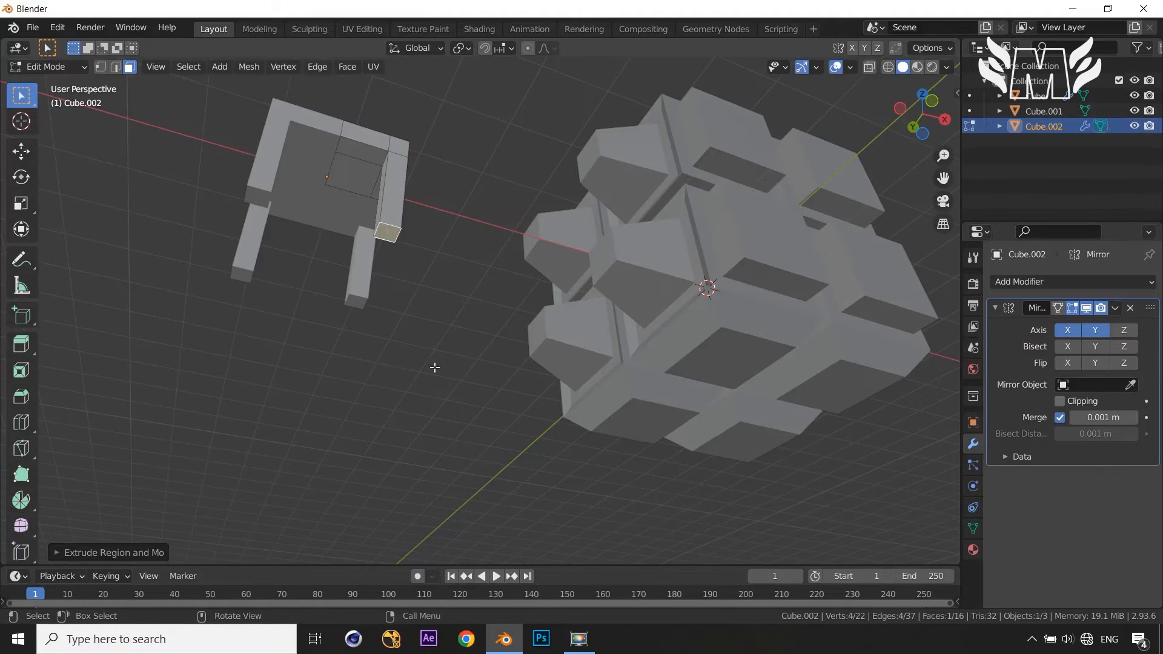
{"action": "key", "text": "s"}
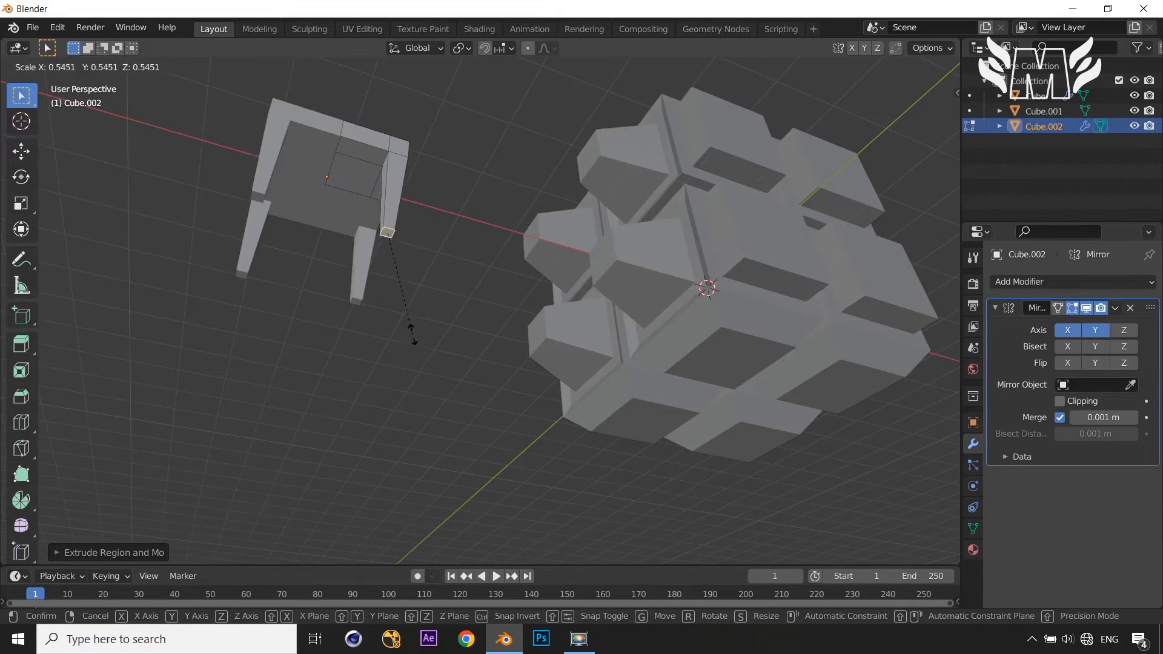
{"action": "left_click", "coordinate": [422, 346]}
{"action": "middle_click_drag", "start_coordinate": [423, 346], "coordinate": [826, 364]}
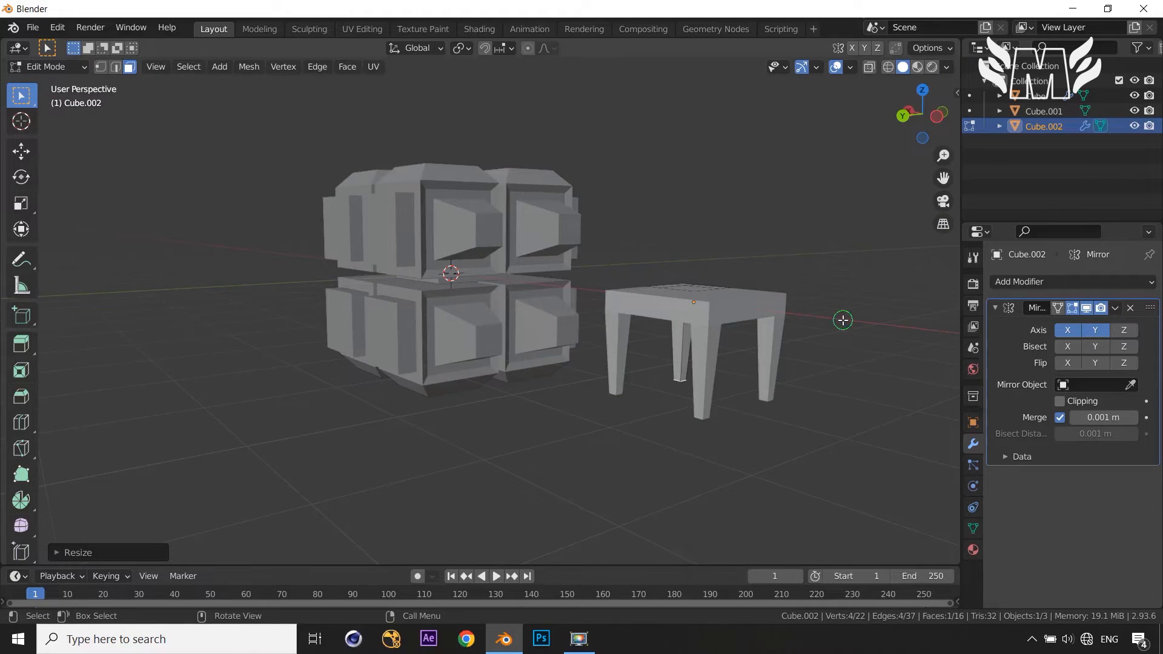
Clear the selection and compare the mirrored table in Object Mode and Edit Mode
{"action": "left_click", "coordinate": [814, 379]}
{"action": "mouse_move", "coordinate": [846, 411]}
{"action": "middle_mouse_down"}
{"action": "mouse_move", "coordinate": [882, 433]}
{"action": "mouse_move", "coordinate": [836, 384]}
{"action": "mouse_move", "coordinate": [855, 455]}
{"action": "mouse_move", "coordinate": [779, 406]}
{"action": "mouse_move", "coordinate": [630, 453]}
{"action": "mouse_move", "coordinate": [848, 402]}
{"action": "mouse_move", "coordinate": [848, 384]}
{"action": "mouse_move", "coordinate": [858, 413]}
{"action": "middle_mouse_up"}
{"action": "left_click", "coordinate": [843, 389]}
{"action": "key", "text": "Tab"}
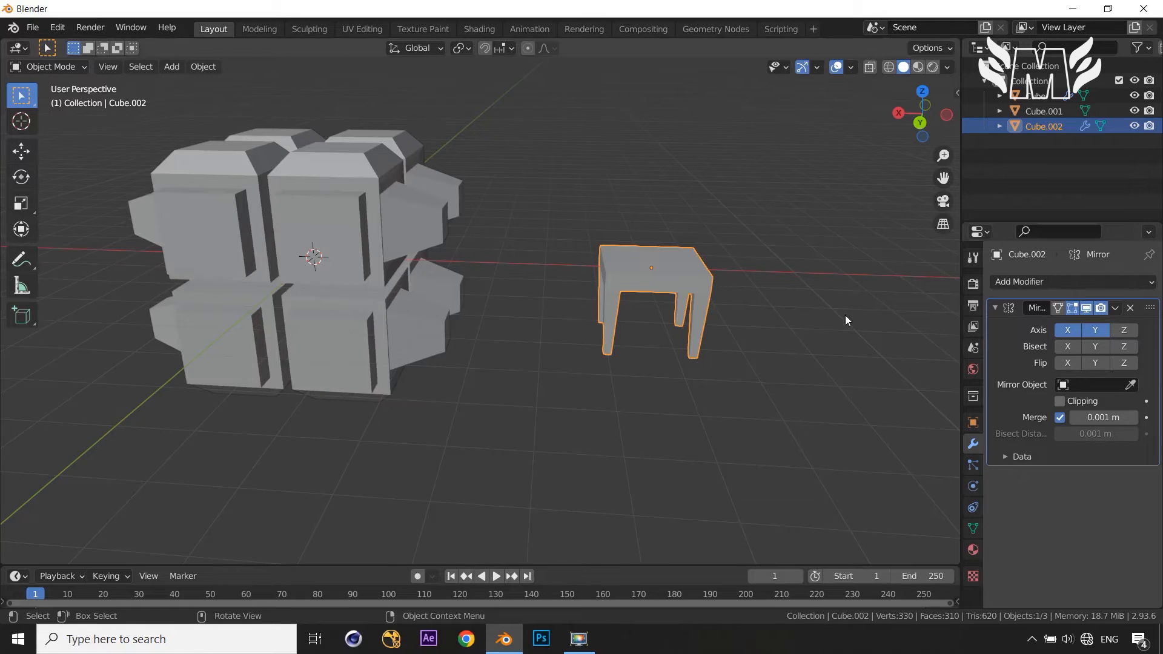
{"action": "key", "text": "Tab"}
{"action": "middle_click_drag", "start_coordinate": [838, 321], "coordinate": [823, 350]}
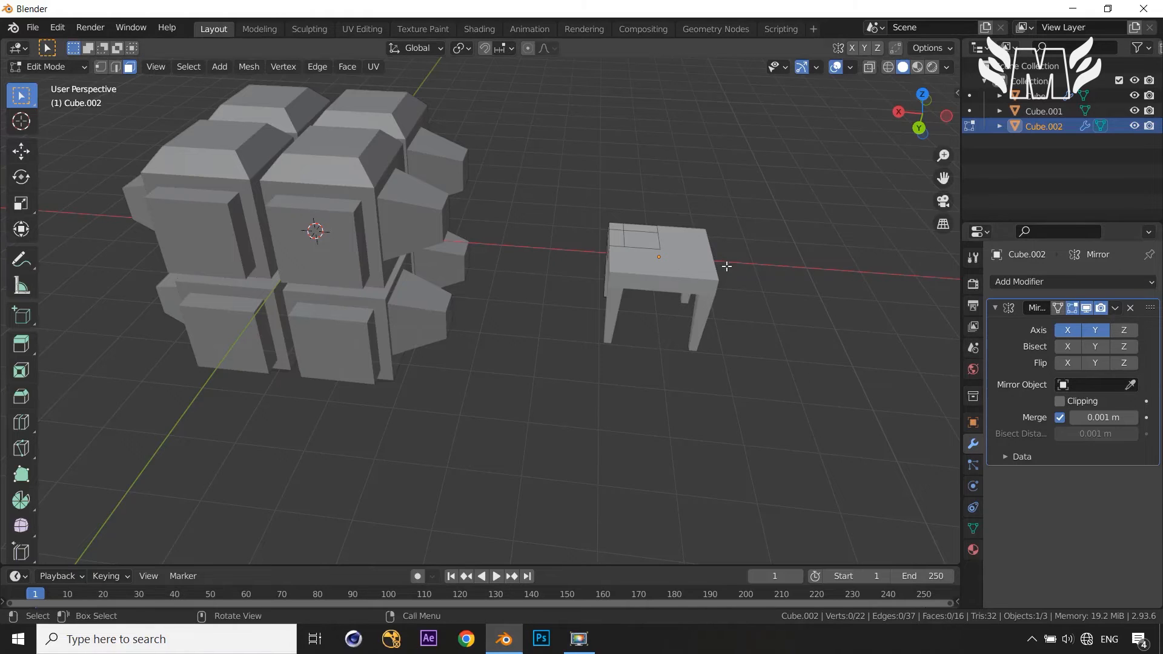
Apply the Mirror modifier to the table in Object Mode
{"action": "key", "text": "Tab"}
{"action": "left_click", "coordinate": [1114, 307]}
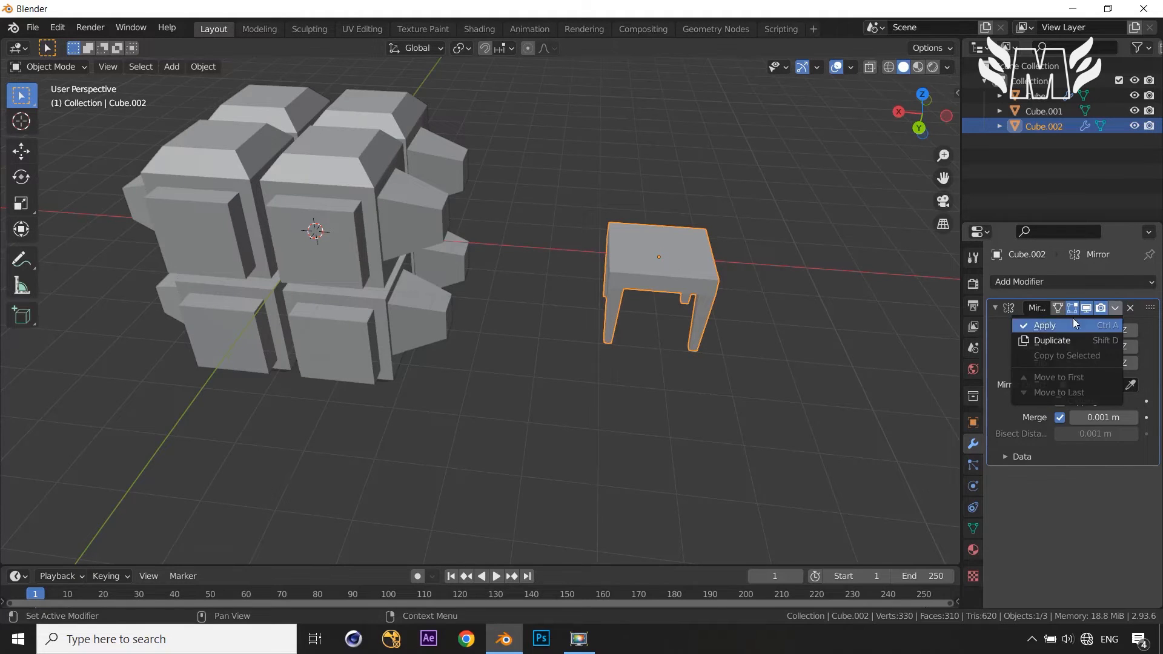
{"action": "left_click", "coordinate": [1049, 326]}
Inset two diagonally opposite large faces of the tabletop by about 0.04 m and extrude them slightly inward
{"action": "key", "text": "Tab"}
{"action": "middle_click_drag", "start_coordinate": [804, 325], "coordinate": [765, 333]}
{"action": "left_click", "coordinate": [655, 289]}
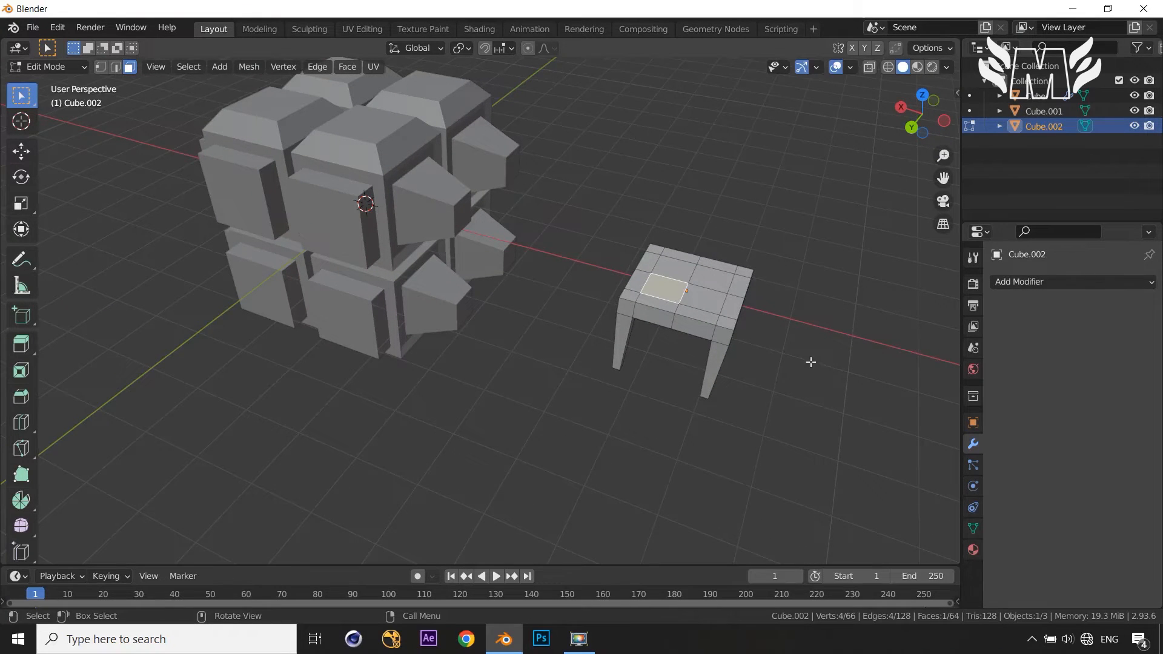
{"action": "left_click", "coordinate": [714, 277], "text": "shift"}
{"action": "key", "text": "i"}
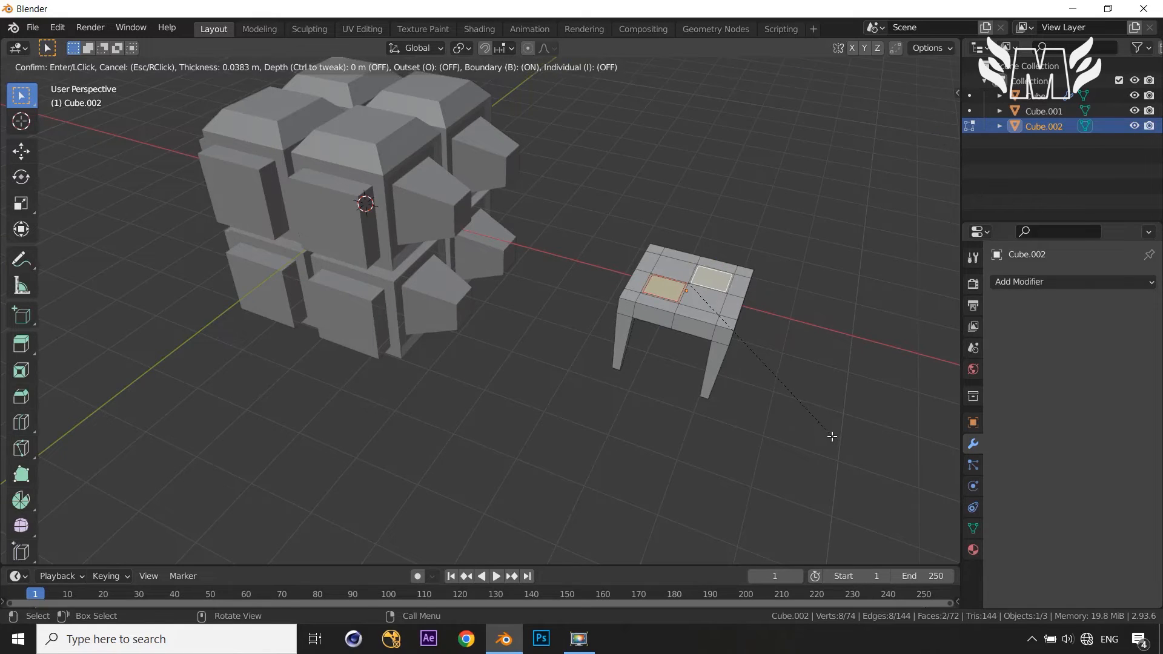
{"action": "left_click", "coordinate": [828, 436]}
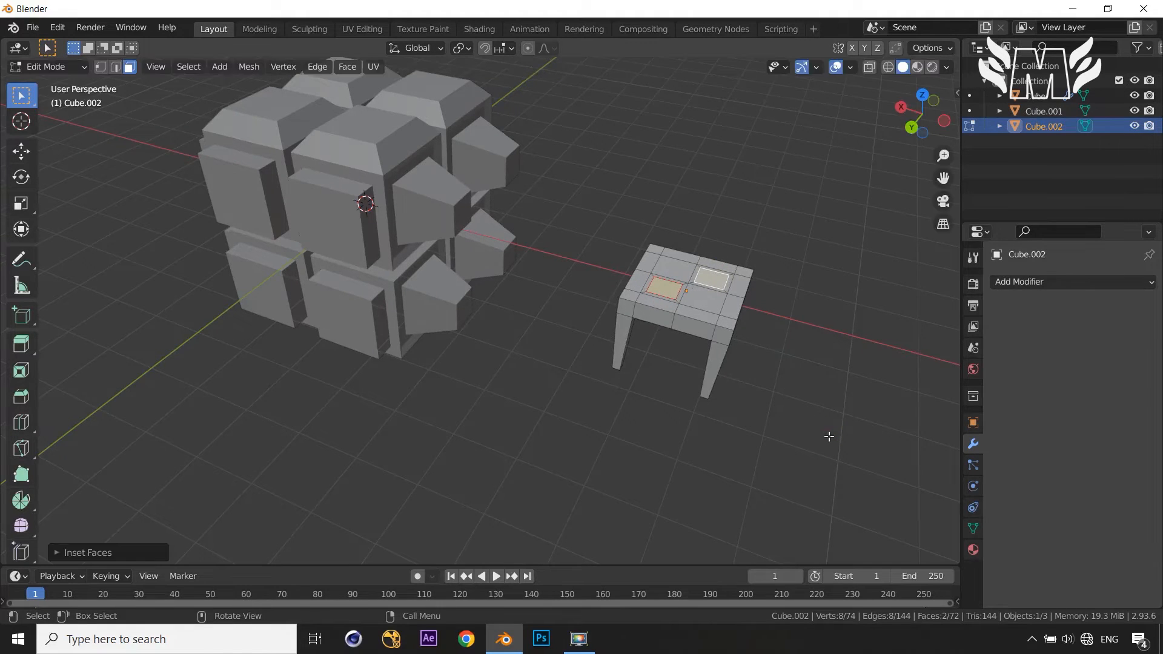
{"action": "key", "text": "e"}
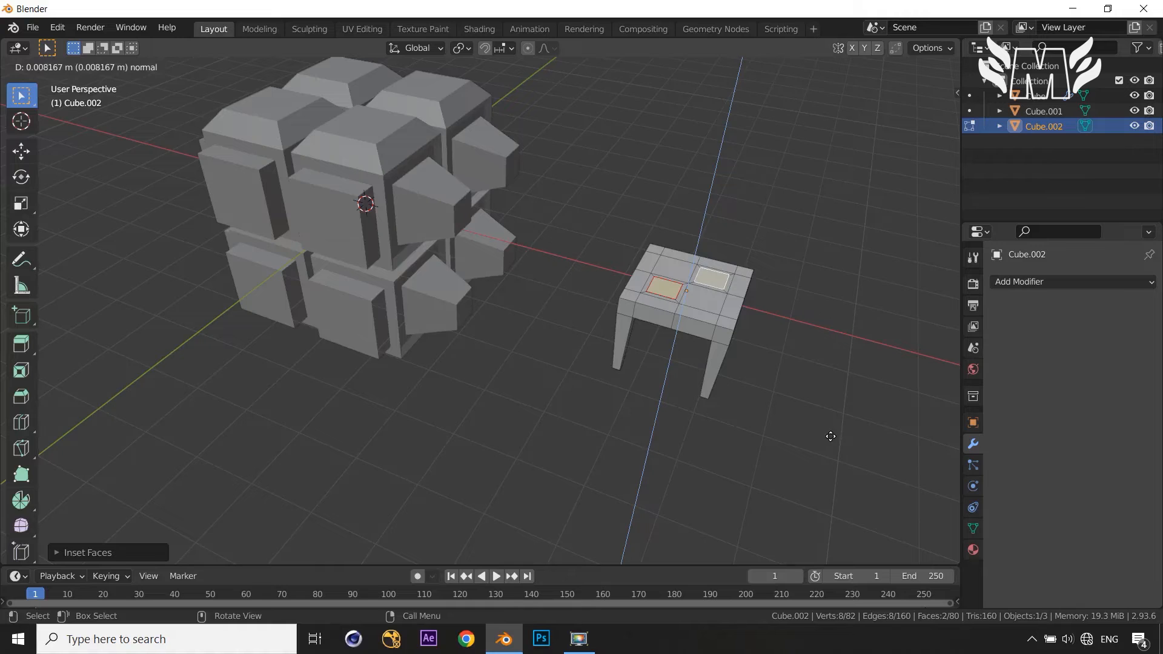
{"action": "left_click", "coordinate": [830, 436]}
Return to Object Mode and move the table about 1.5 m along X towards the mirrored cubes
{"action": "key", "text": "Tab"}
{"action": "mouse_move", "coordinate": [855, 433]}
{"action": "middle_mouse_down"}
{"action": "mouse_move", "coordinate": [718, 391]}
{"action": "mouse_move", "coordinate": [874, 441]}
{"action": "middle_mouse_up"}
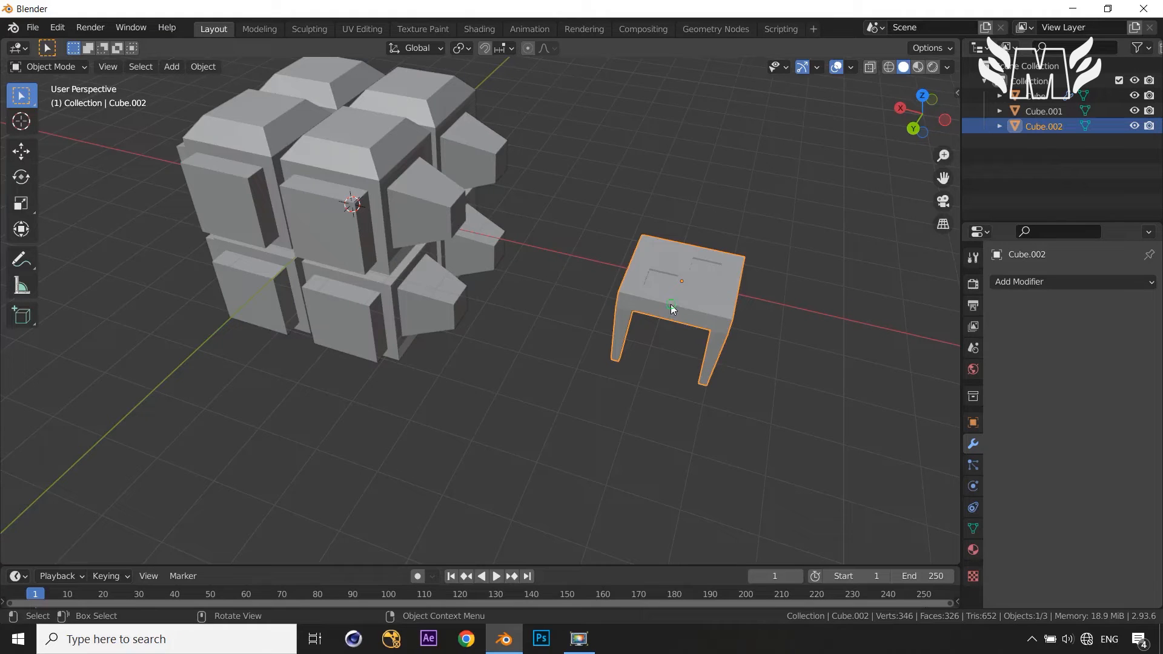
{"action": "key", "text": "g"}
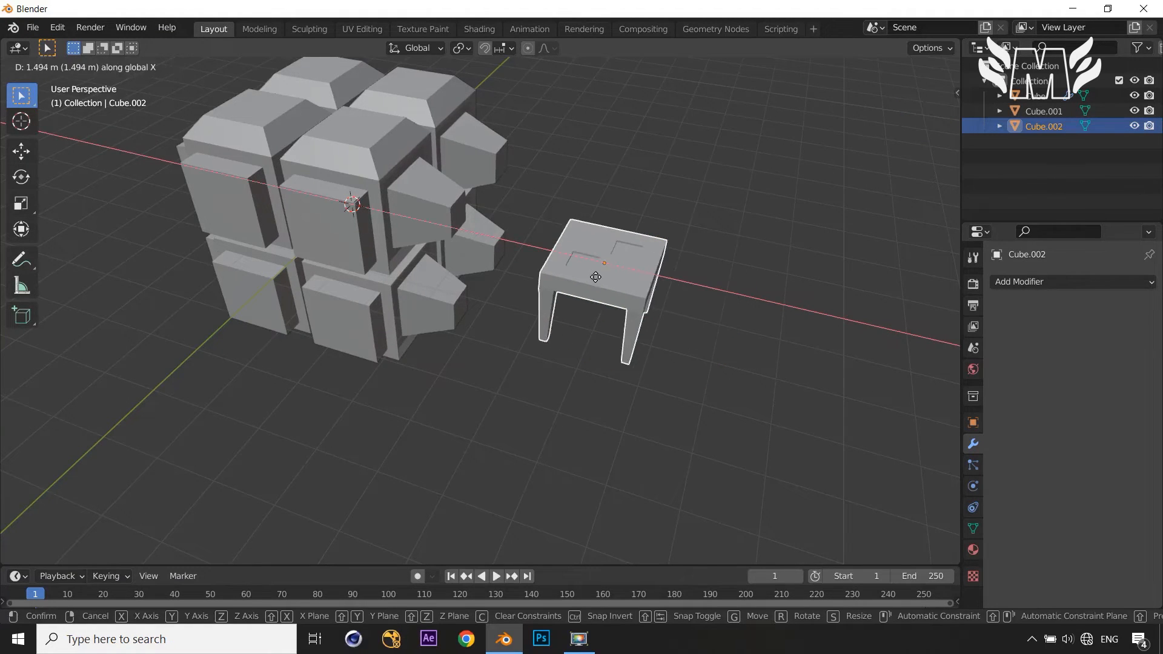
{"action": "left_click", "coordinate": [594, 282]}
Examine the finished table from the side and from above, in Object Mode and Edit Mode
{"action": "middle_click_drag", "start_coordinate": [701, 311], "coordinate": [721, 254]}
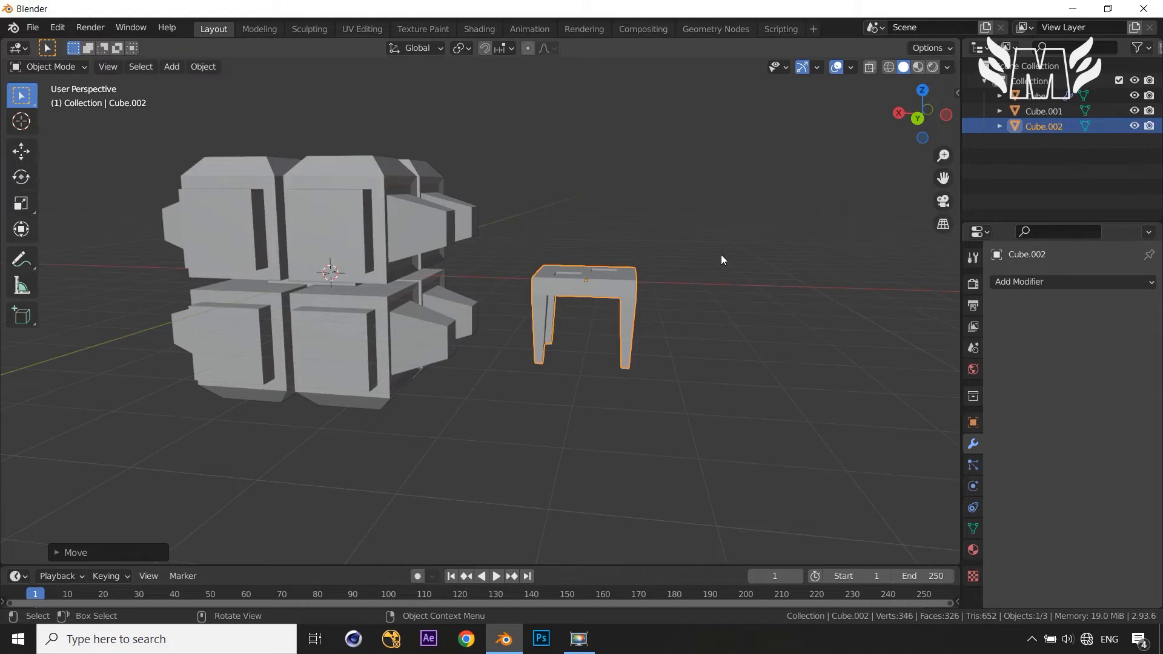
{"action": "middle_click_drag", "start_coordinate": [721, 264], "coordinate": [727, 343]}
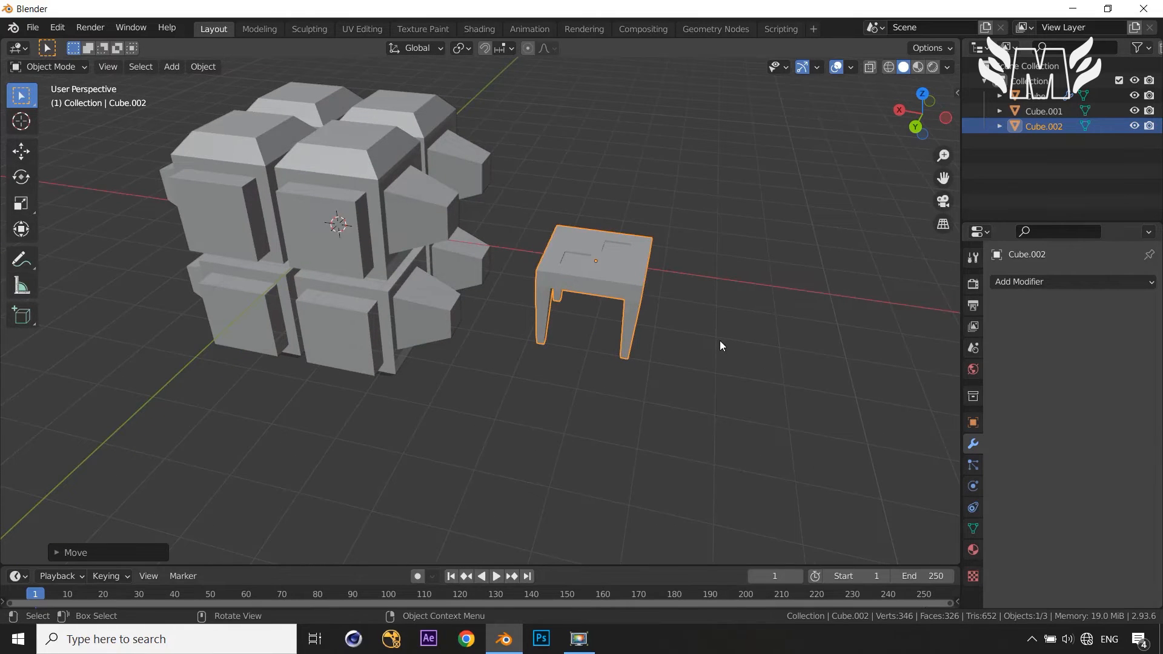
{"action": "middle_click_drag", "start_coordinate": [720, 344], "coordinate": [719, 367]}
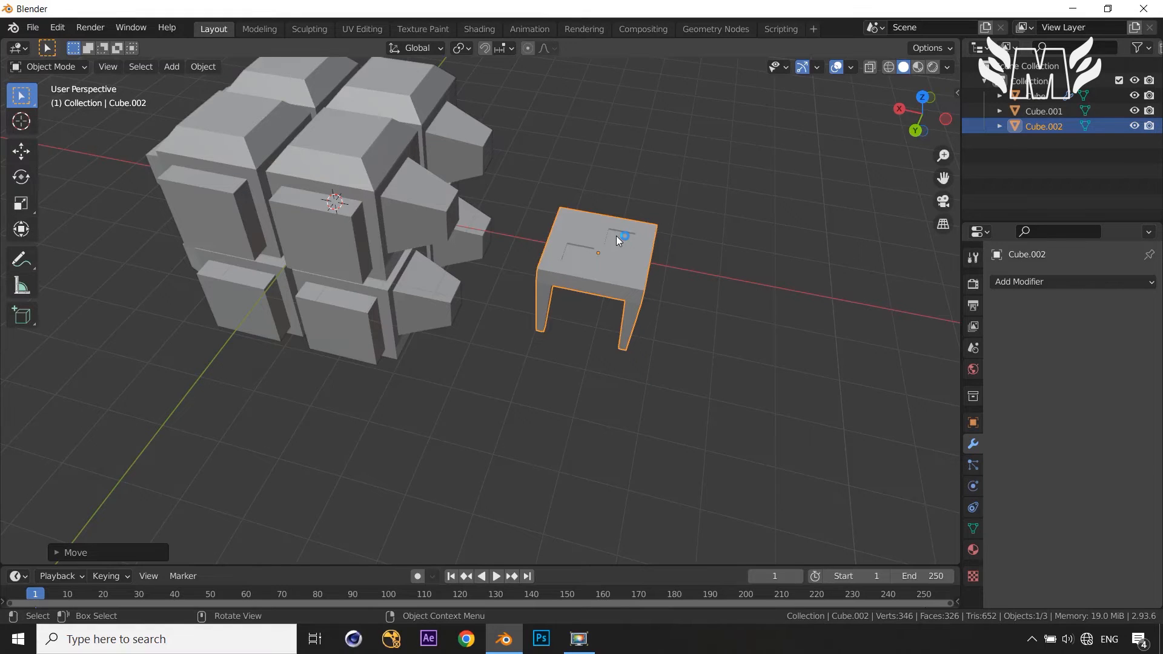
{"action": "key", "text": "Tab"}
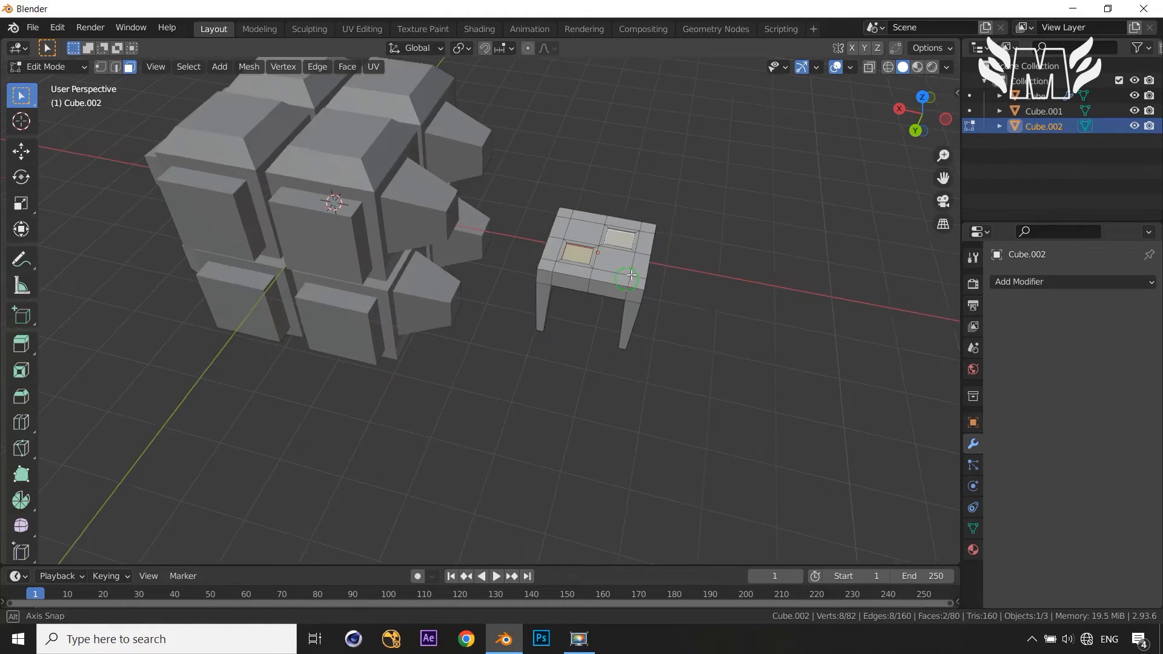
{"action": "middle_click_drag", "start_coordinate": [624, 265], "coordinate": [637, 272]}
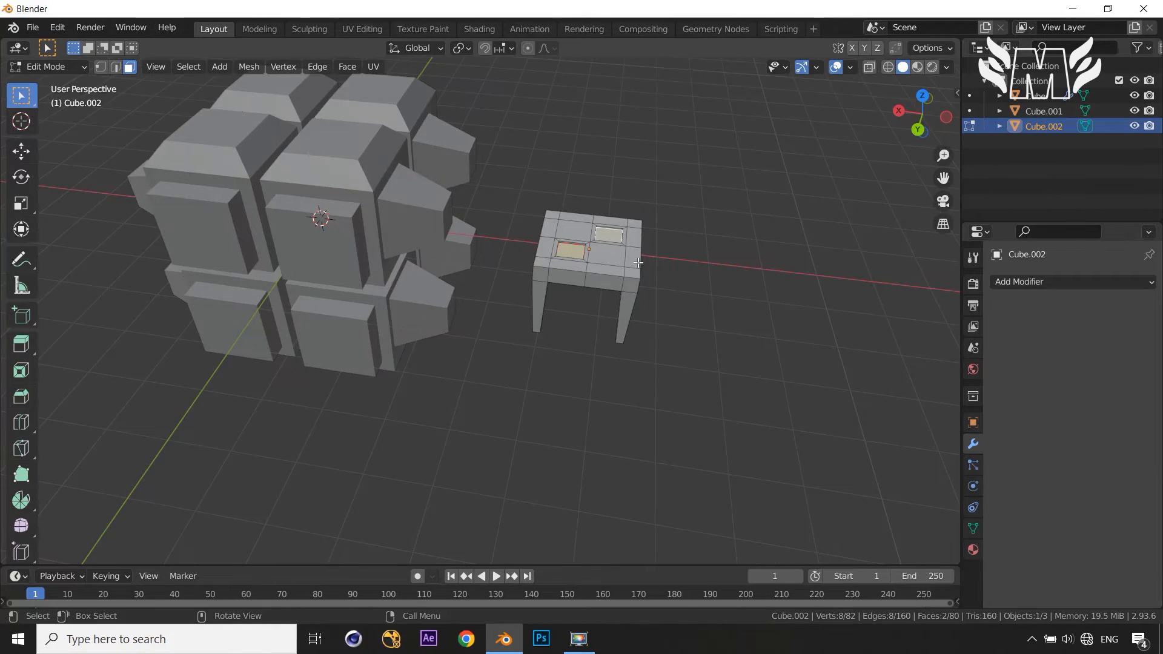
Try to delete the vertices of the table's +X half, selected through the mesh in the front view with X-ray on
{"action": "key", "text": "KP_1"}
{"action": "left_click_drag", "start_coordinate": [394, 221], "coordinate": [488, 438]}
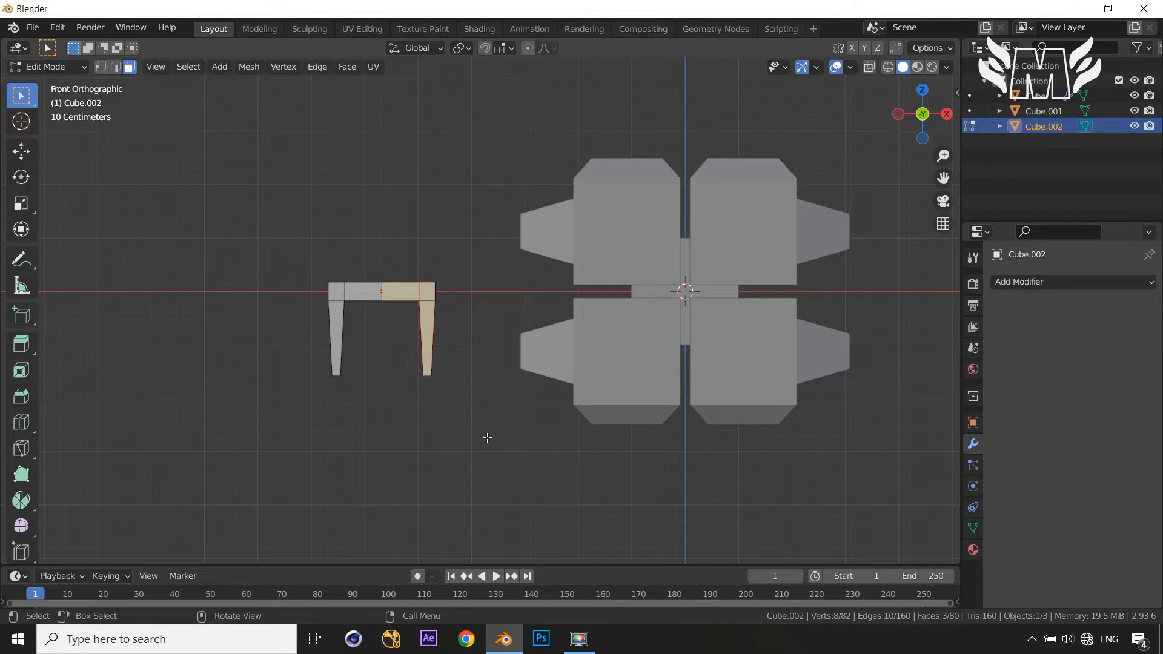
{"action": "key", "text": "alt+z"}
{"action": "left_click_drag", "start_coordinate": [388, 225], "coordinate": [474, 433]}
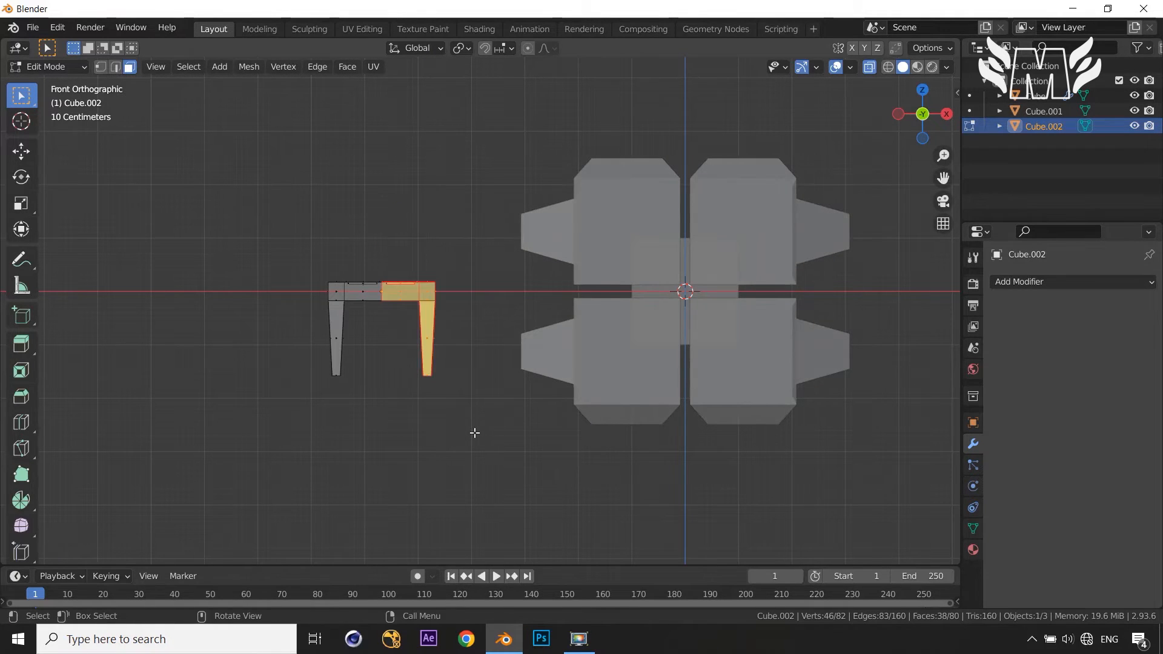
{"action": "key", "text": "x"}
{"action": "left_click", "coordinate": [471, 430]}
{"action": "middle_click_drag", "start_coordinate": [471, 425], "coordinate": [482, 467]}
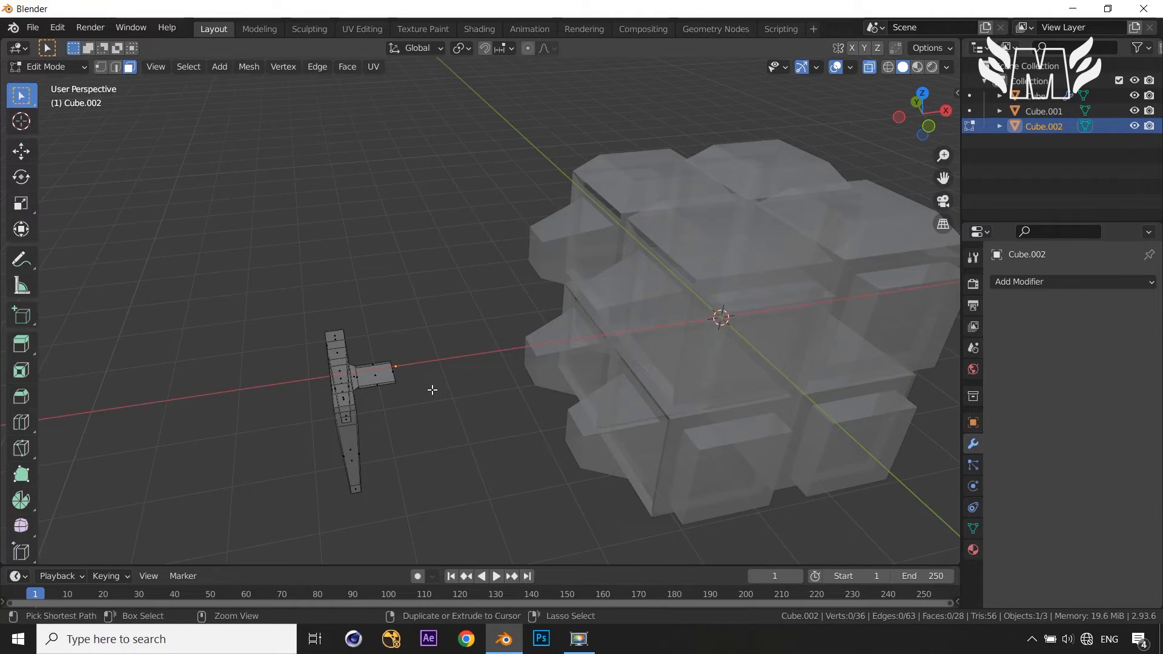
{"action": "key", "text": "ctrl+z"}
{"action": "middle_click_drag", "start_coordinate": [549, 483], "coordinate": [589, 461]}
{"action": "middle_click_drag", "start_coordinate": [697, 447], "coordinate": [458, 388]}
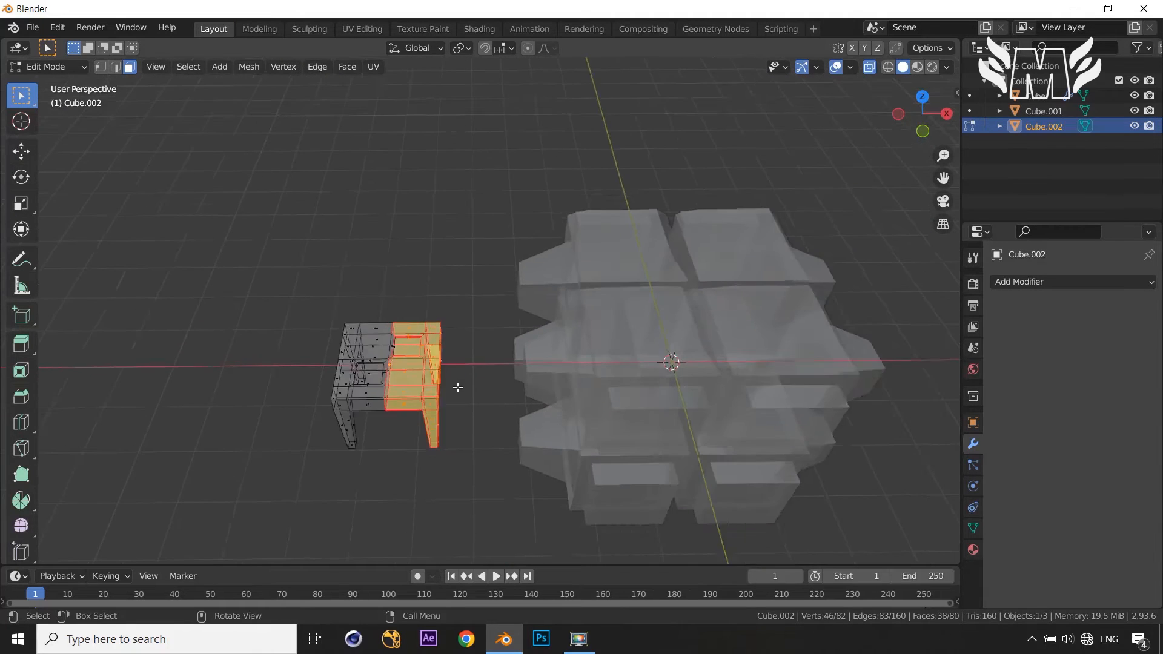
Add one more face near the table's middle to the +X half selection and try to delete its vertices
{"action": "scroll", "coordinate": [457, 388], "scroll_direction": "up", "scroll_amount": 4}
{"action": "left_click", "coordinate": [314, 380], "text": "shift"}
{"action": "middle_click_drag", "start_coordinate": [315, 381], "coordinate": [474, 337]}
{"action": "key", "text": "x"}
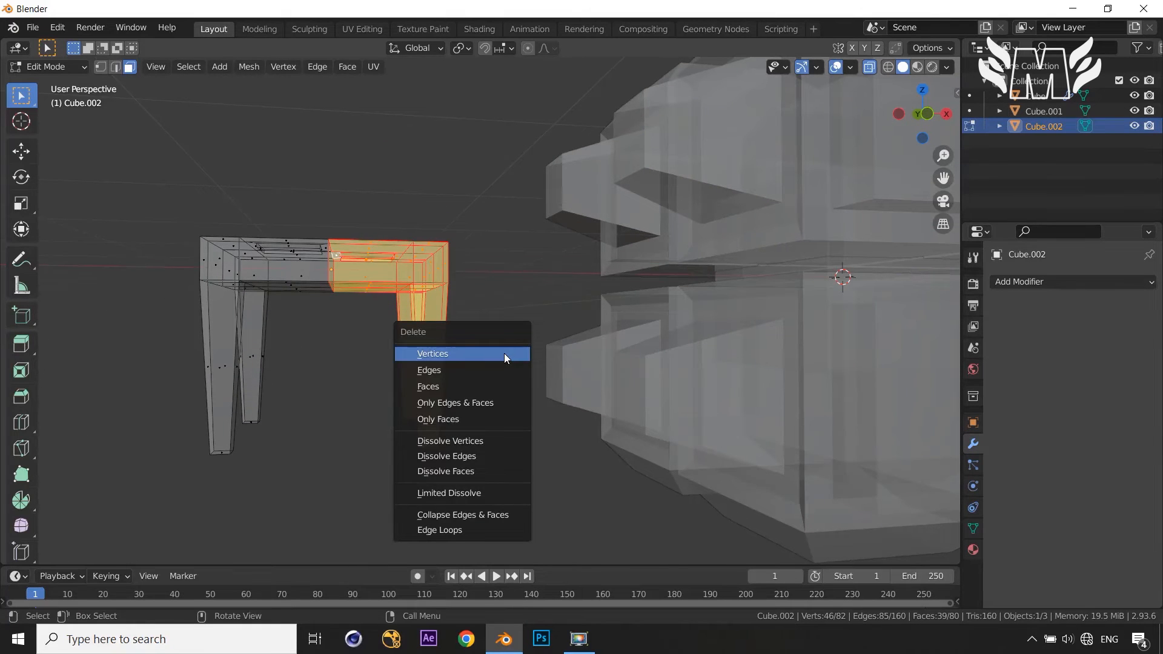
{"action": "left_click", "coordinate": [503, 354]}
{"action": "middle_click_drag", "start_coordinate": [506, 351], "coordinate": [525, 462]}
{"action": "key", "text": "ctrl+z"}
{"action": "left_click", "coordinate": [560, 394]}
{"action": "middle_click_drag", "start_coordinate": [513, 337], "coordinate": [635, 335]}
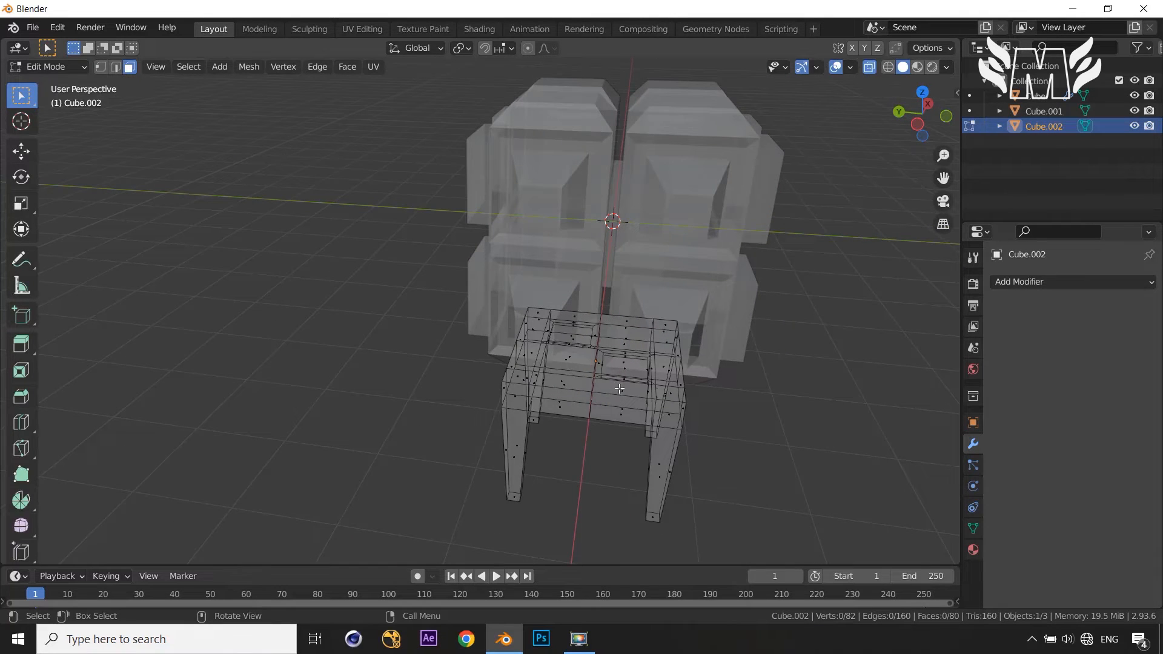
Reselect only the table's +X half in the front view and try again to delete its vertices
{"action": "key", "text": "KP_1"}
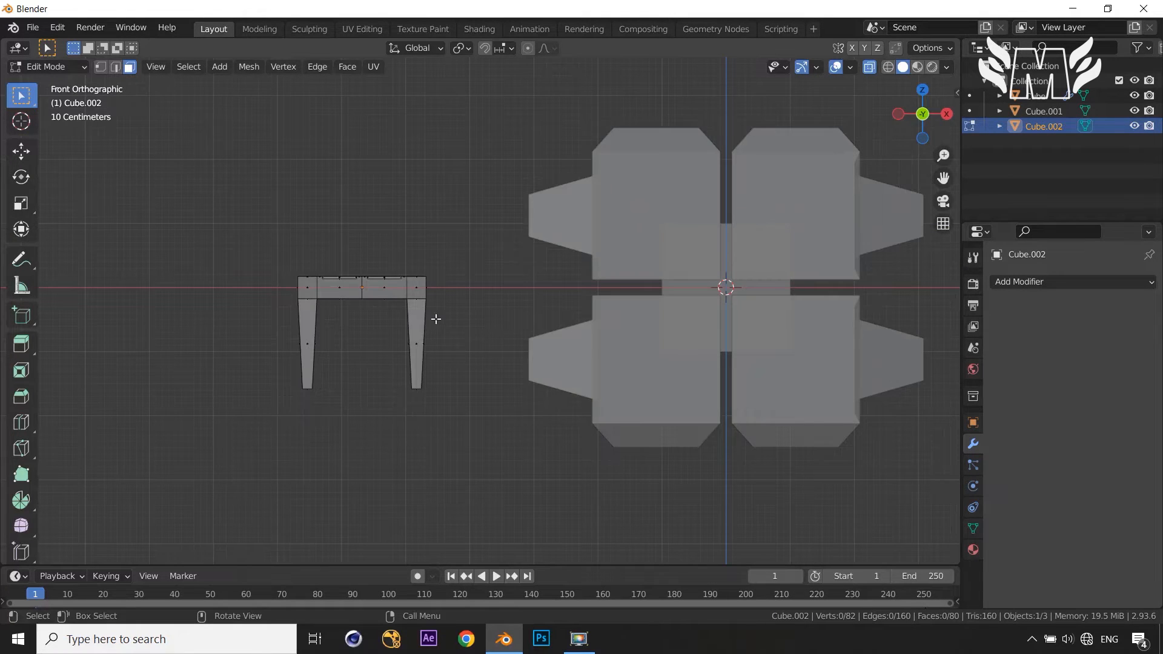
{"action": "key", "text": "KP_3"}
{"action": "key", "text": "KP_1"}
{"action": "left_click_drag", "start_coordinate": [370, 222], "coordinate": [481, 446]}
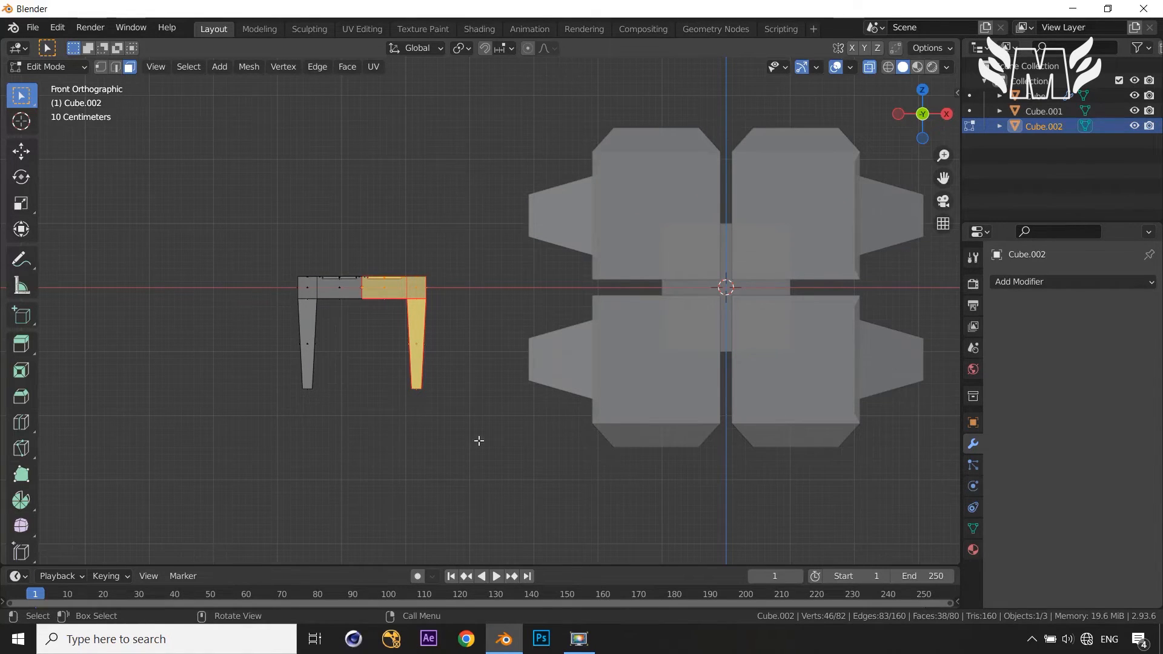
{"action": "key", "text": "x"}
{"action": "left_click", "coordinate": [471, 408]}
{"action": "middle_click_drag", "start_coordinate": [470, 408], "coordinate": [489, 451]}
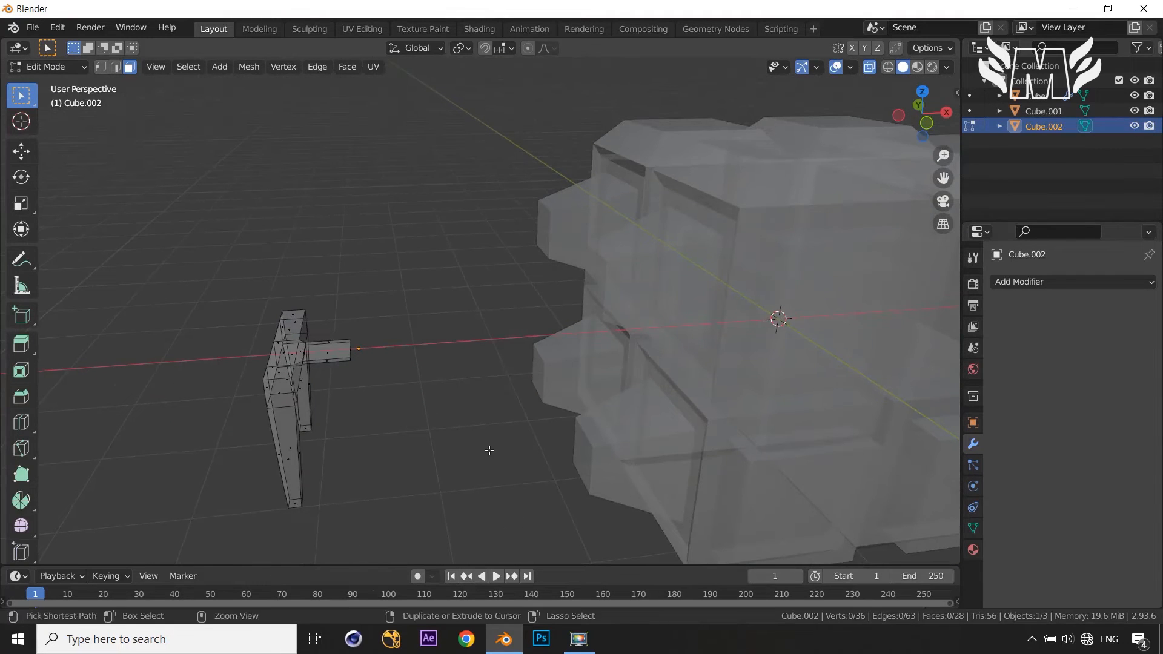
Undo the deletion, the table's move and the two tabletop insets, and return to Edit Mode with nothing selected and X-ray off
{"action": "key", "text": "ctrl+z"}
{"action": "key", "text": "ctrl+z"}
{"action": "key", "text": "ctrl+z"}
{"action": "key", "text": "ctrl+z"}
{"action": "key", "text": "ctrl+z"}
{"action": "key", "text": "ctrl+z"}
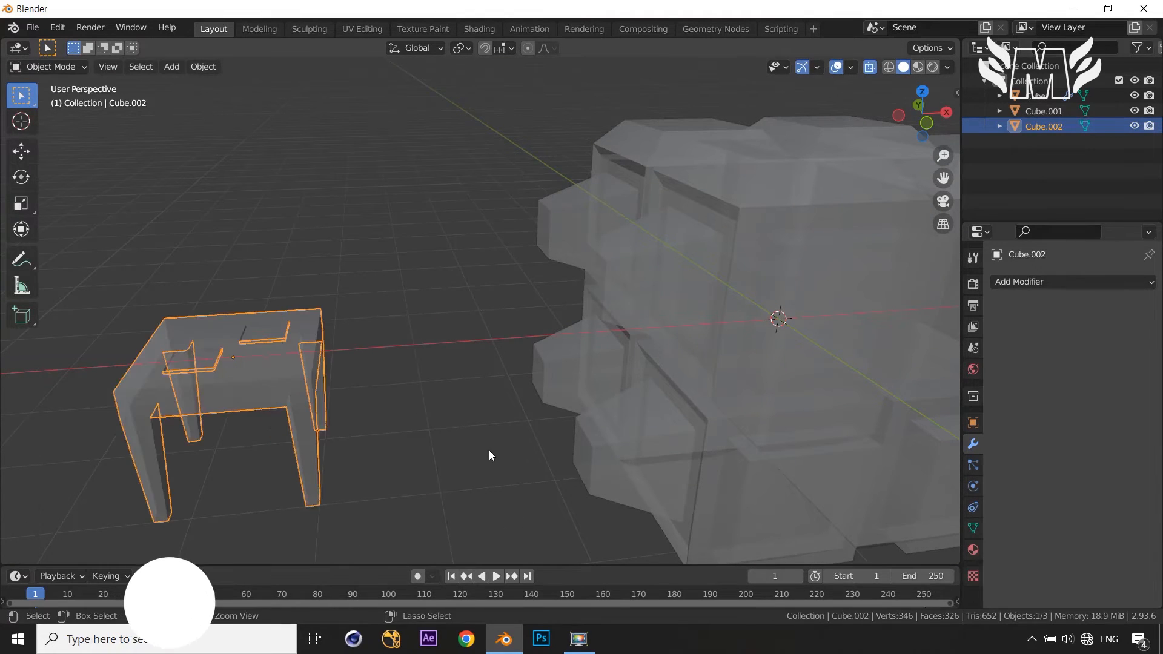
{"action": "key", "text": "Tab"}
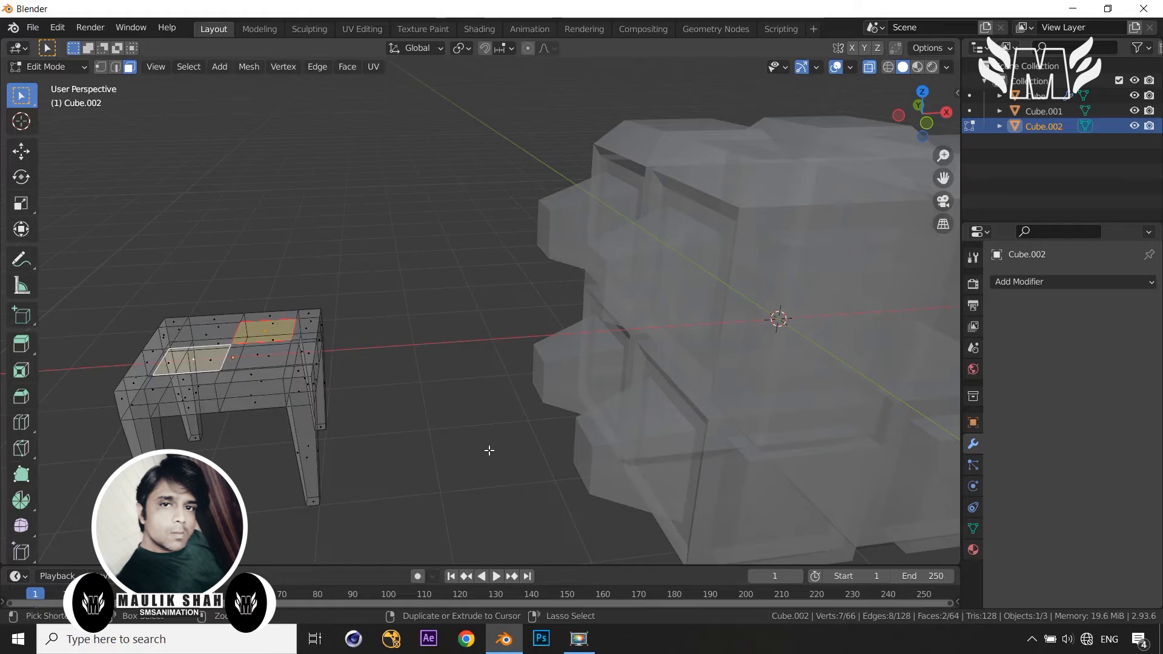
{"action": "left_click", "coordinate": [484, 436]}
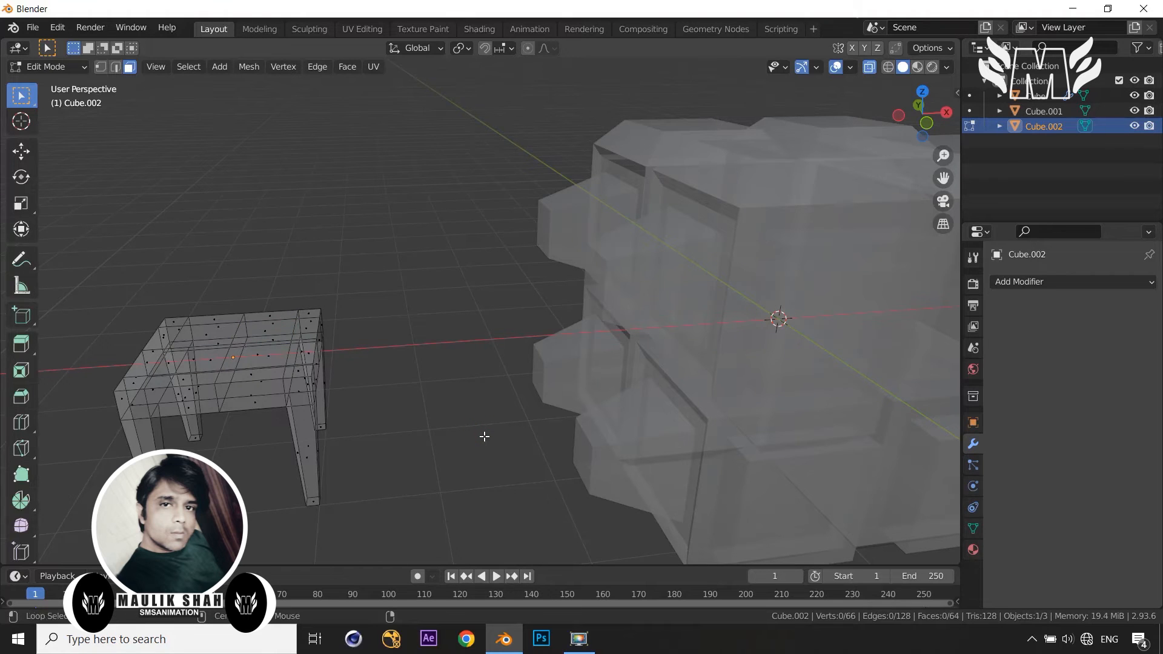
{"action": "key", "text": "alt+z"}
{"action": "middle_click_drag", "start_coordinate": [456, 426], "coordinate": [236, 394]}
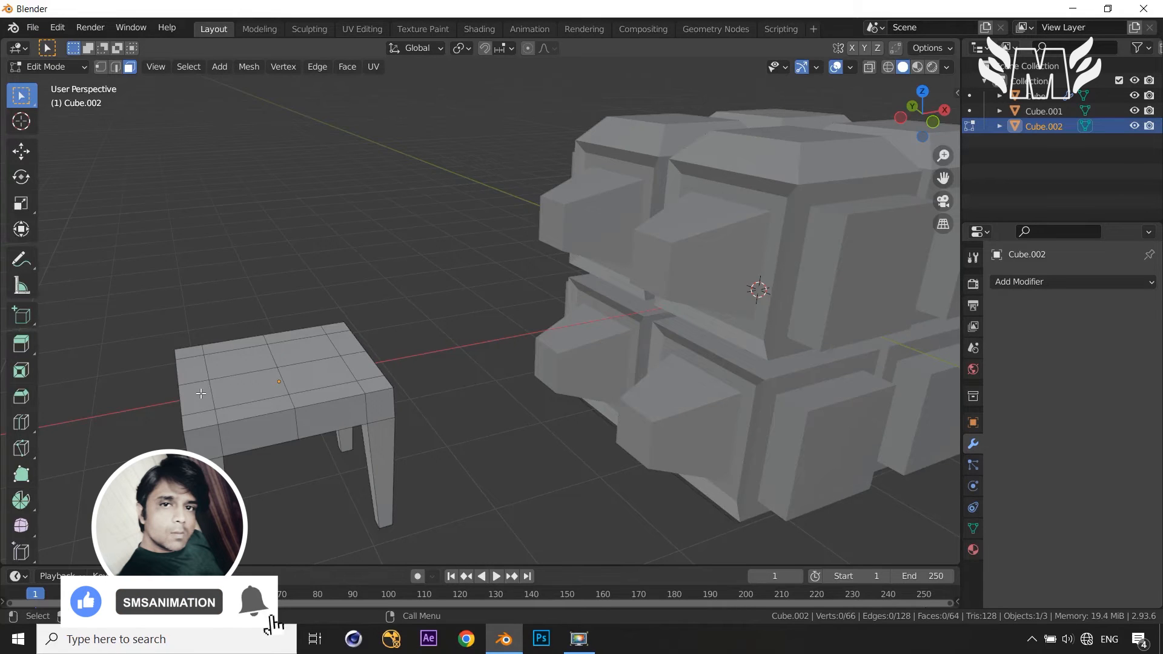
Inset the two middle faces along the tabletop's -X edge slightly, extrude them about 0.015 m inward and return to Object Mode
{"action": "key", "text": "Tab"}
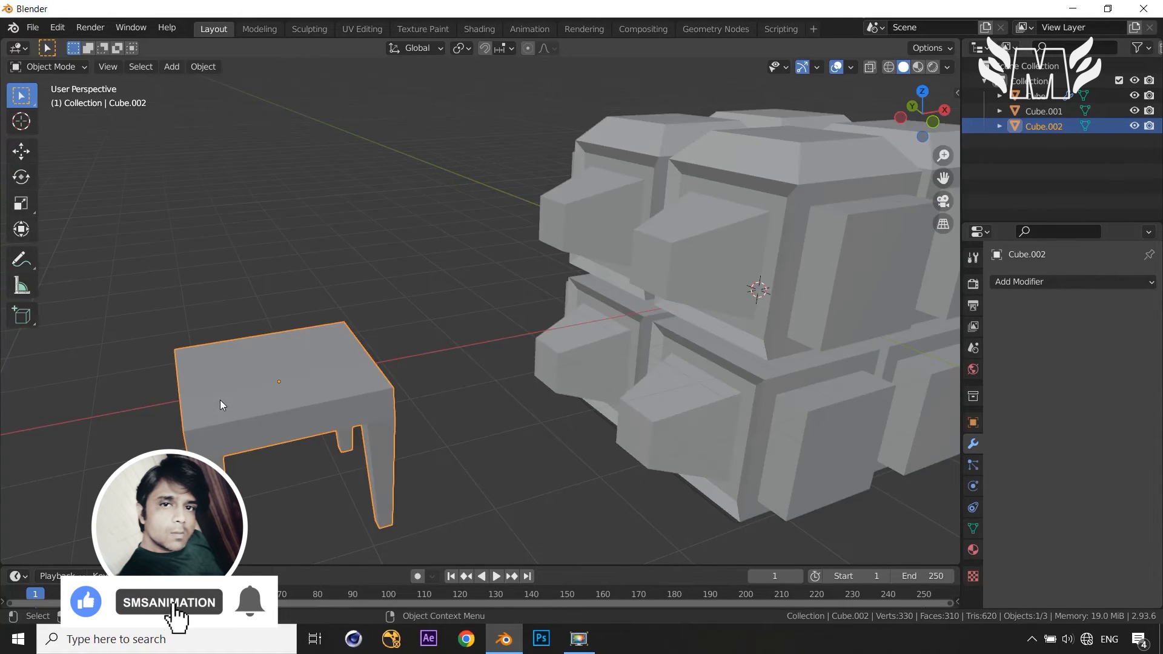
{"action": "key", "text": "Tab"}
{"action": "left_click", "coordinate": [185, 383]}
{"action": "left_click", "coordinate": [189, 370], "text": "shift"}
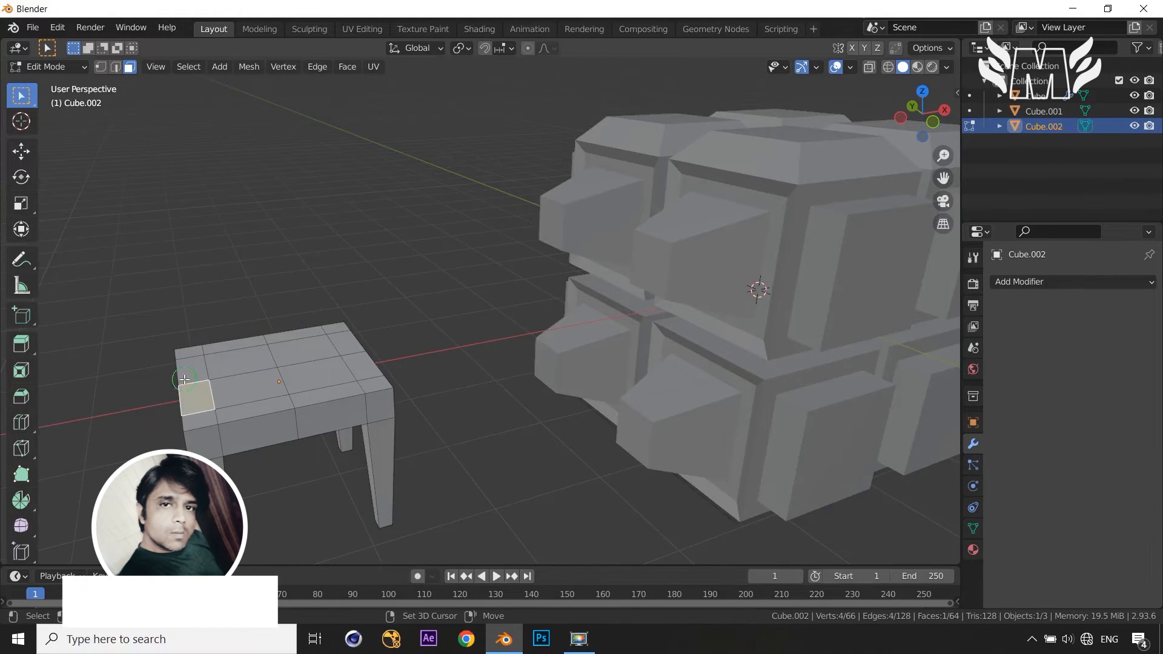
{"action": "key", "text": "i"}
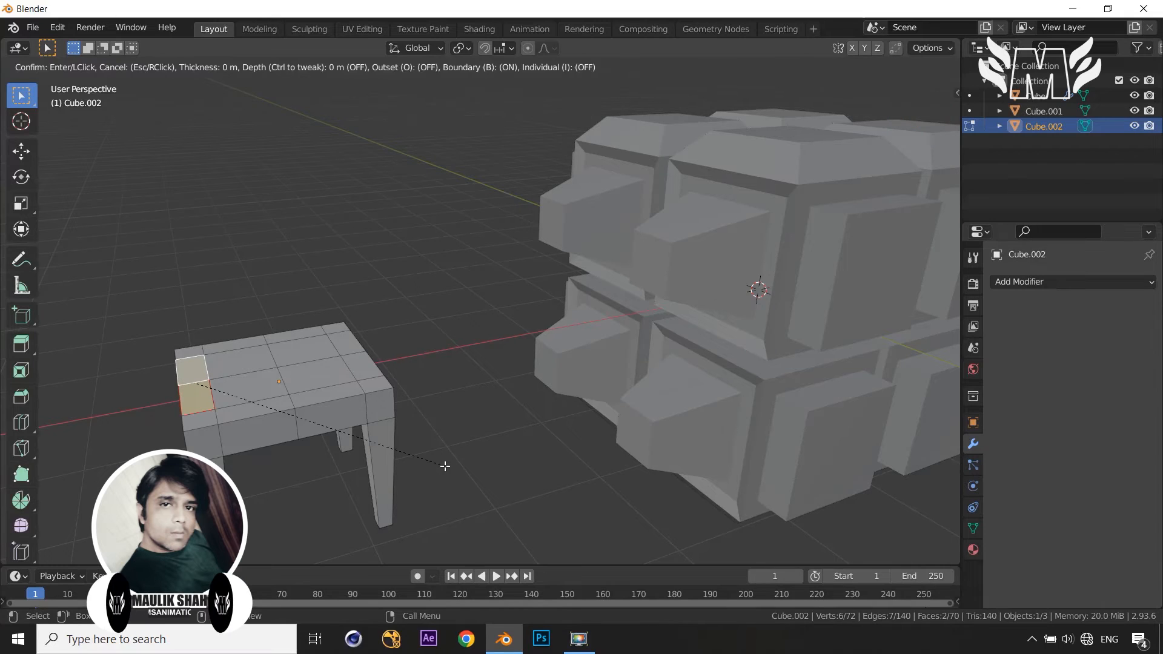
{"action": "left_click", "coordinate": [441, 466]}
{"action": "key", "text": "e"}
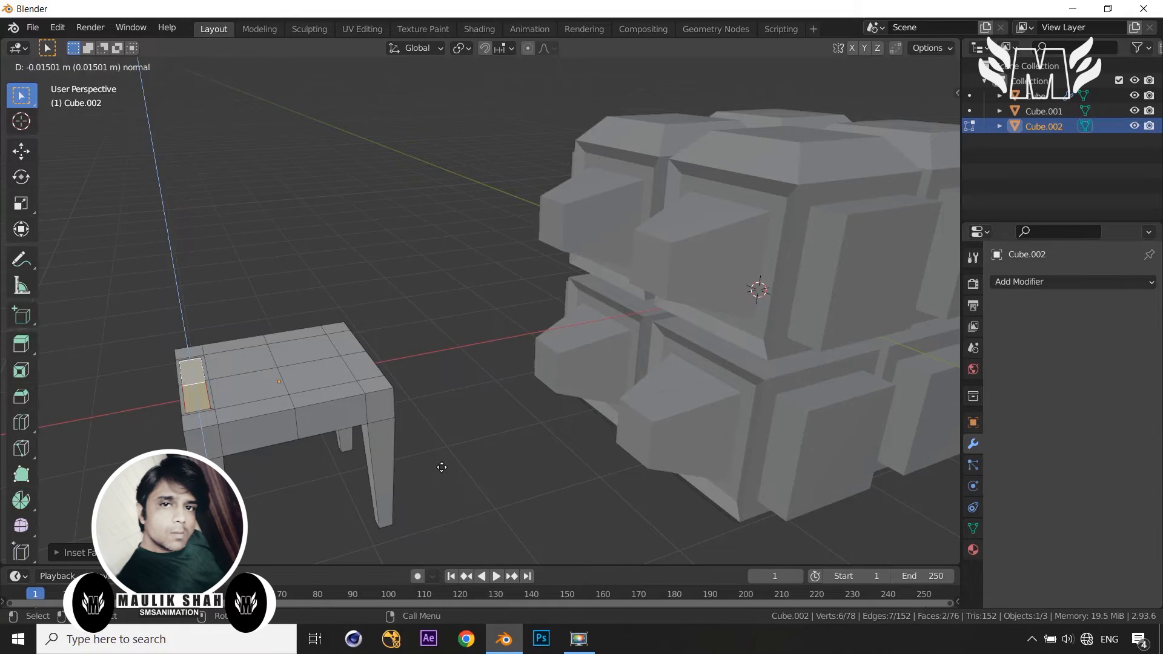
{"action": "left_click", "coordinate": [442, 467]}
{"action": "key", "text": "Tab"}
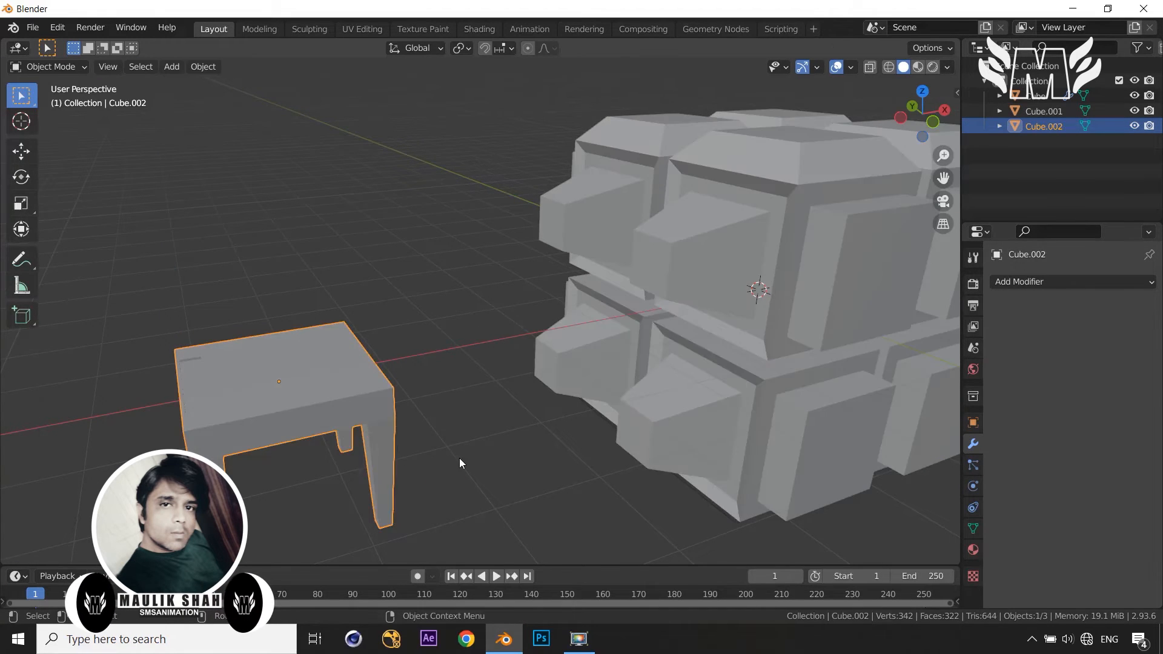
Return the table to Edit Mode and show it in the front view with X-ray on
{"action": "middle_click_drag", "start_coordinate": [459, 458], "coordinate": [467, 458]}
{"action": "middle_click_drag", "start_coordinate": [389, 384], "coordinate": [401, 408]}
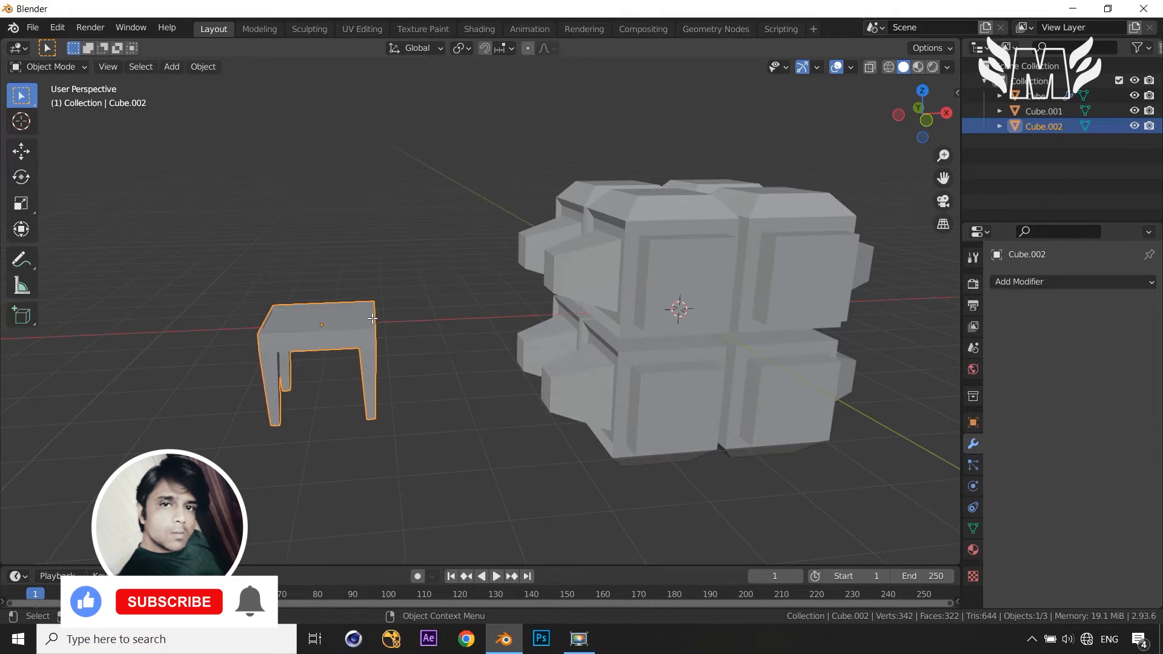
{"action": "key", "text": "Tab"}
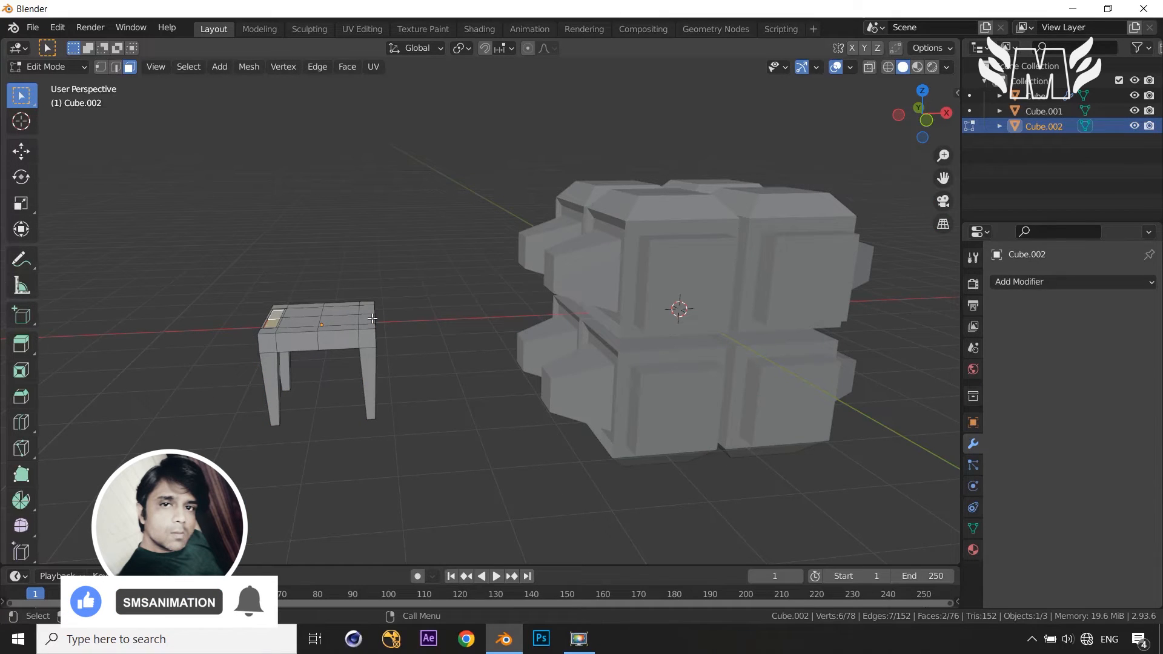
{"action": "middle_click_drag", "start_coordinate": [404, 360], "coordinate": [410, 360]}
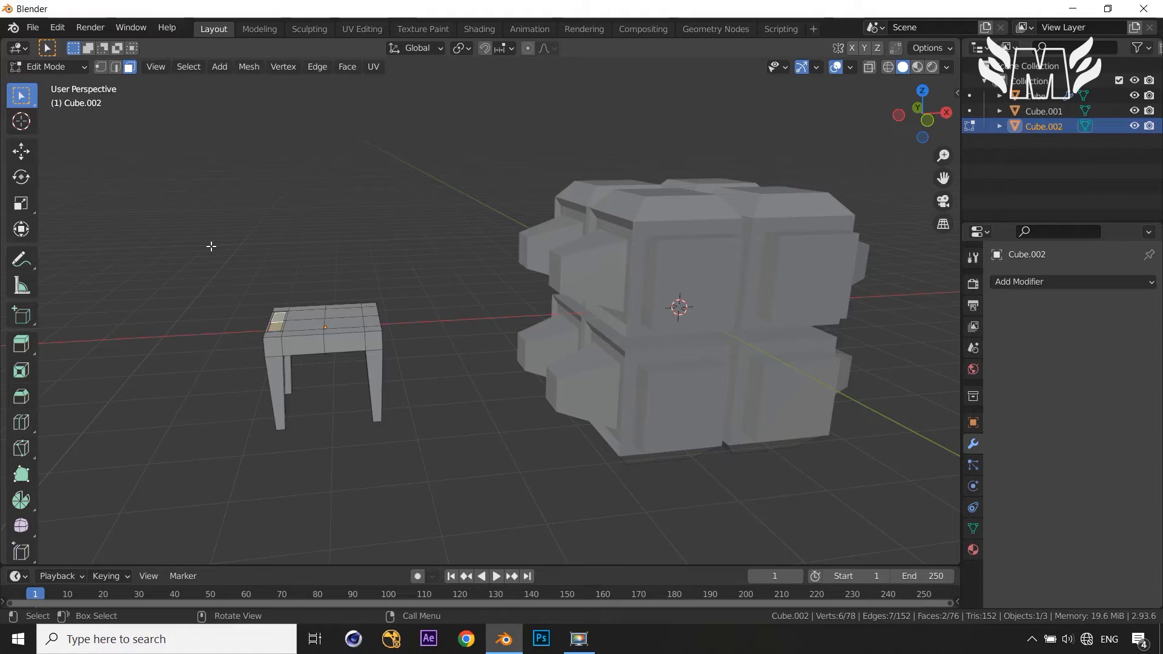
{"action": "key", "text": "KP_1"}
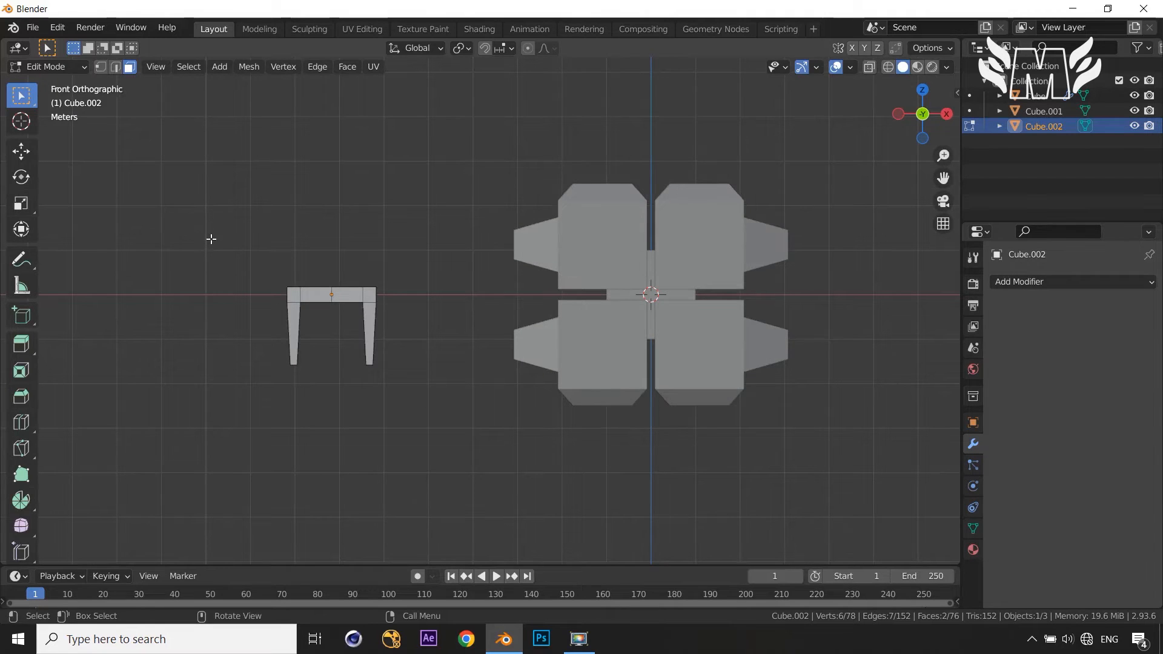
{"action": "key", "text": "alt+z"}
Try to delete the vertices of the table's whole -X half, including its top up to the centre
{"action": "left_click_drag", "start_coordinate": [211, 239], "coordinate": [320, 410]}
{"action": "key", "text": "x"}
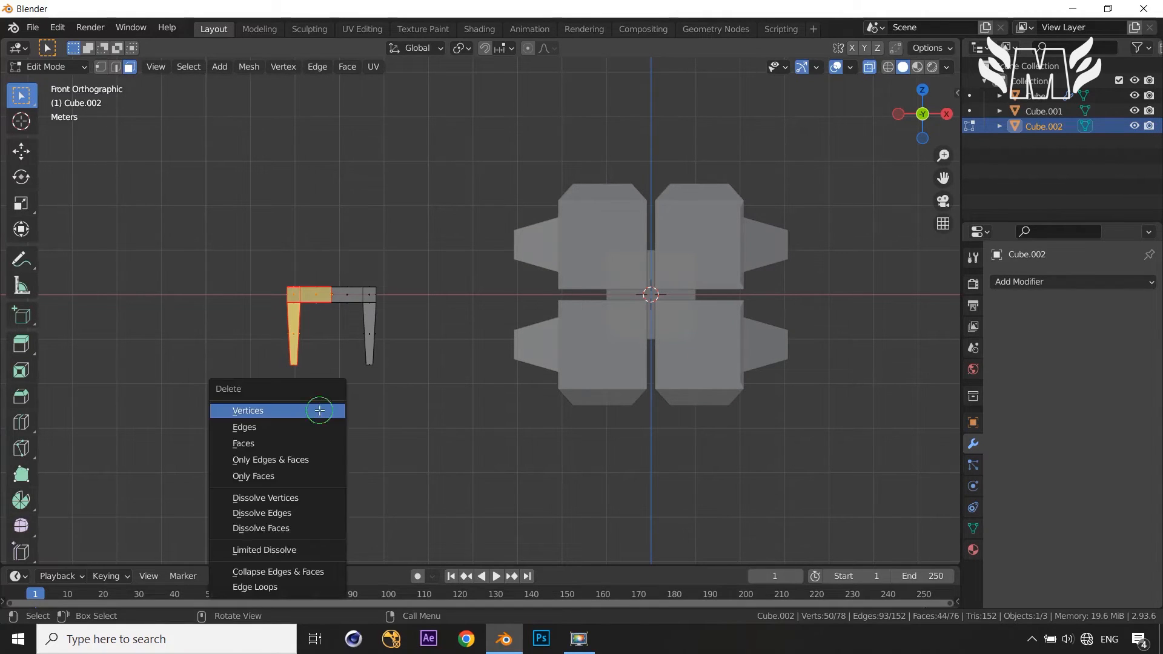
{"action": "left_click", "coordinate": [319, 410]}
{"action": "mouse_move", "coordinate": [324, 410]}
{"action": "middle_mouse_down"}
{"action": "mouse_move", "coordinate": [420, 448]}
{"action": "mouse_move", "coordinate": [340, 424]}
{"action": "middle_mouse_up"}
{"action": "key", "text": "ctrl+z"}
Delete the vertices of the table's outer -X strip and legs so that only the +X half is left
{"action": "left_click_drag", "start_coordinate": [183, 246], "coordinate": [281, 467]}
{"action": "key", "text": "KP_1"}
{"action": "left_click_drag", "start_coordinate": [209, 206], "coordinate": [303, 400]}
{"action": "key", "text": "x"}
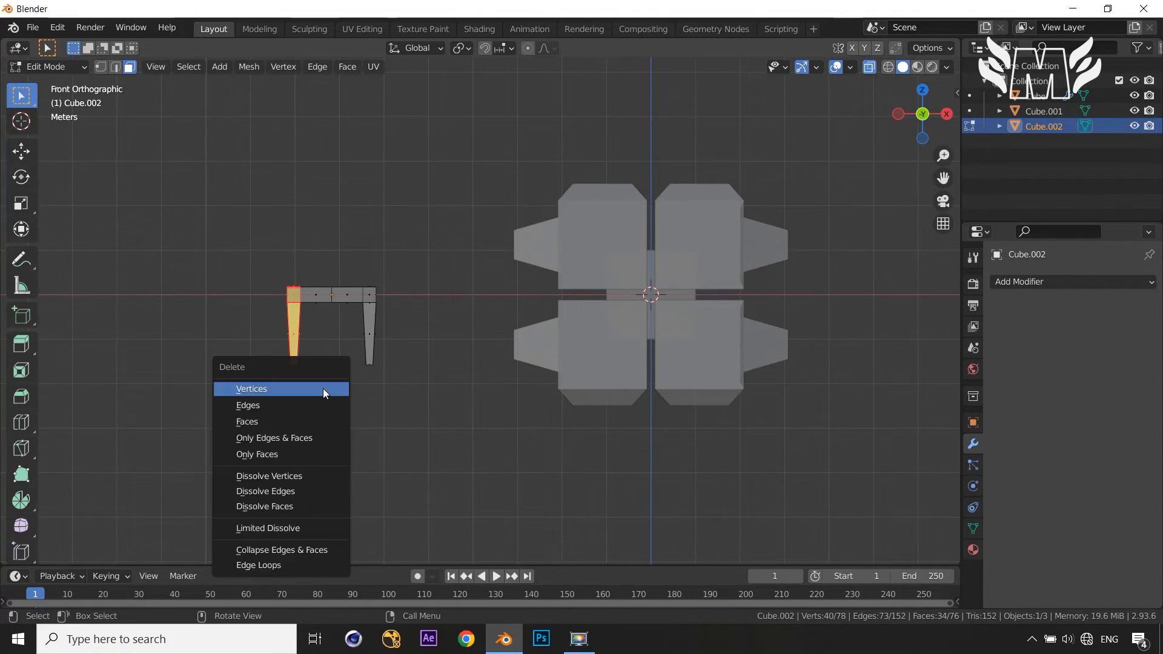
{"action": "left_click", "coordinate": [323, 389]}
{"action": "middle_click_drag", "start_coordinate": [397, 376], "coordinate": [461, 461]}
Add a Mirror modifier on the X axis to the remaining half of the table and turn X-ray off
{"action": "left_click", "coordinate": [1061, 283]}
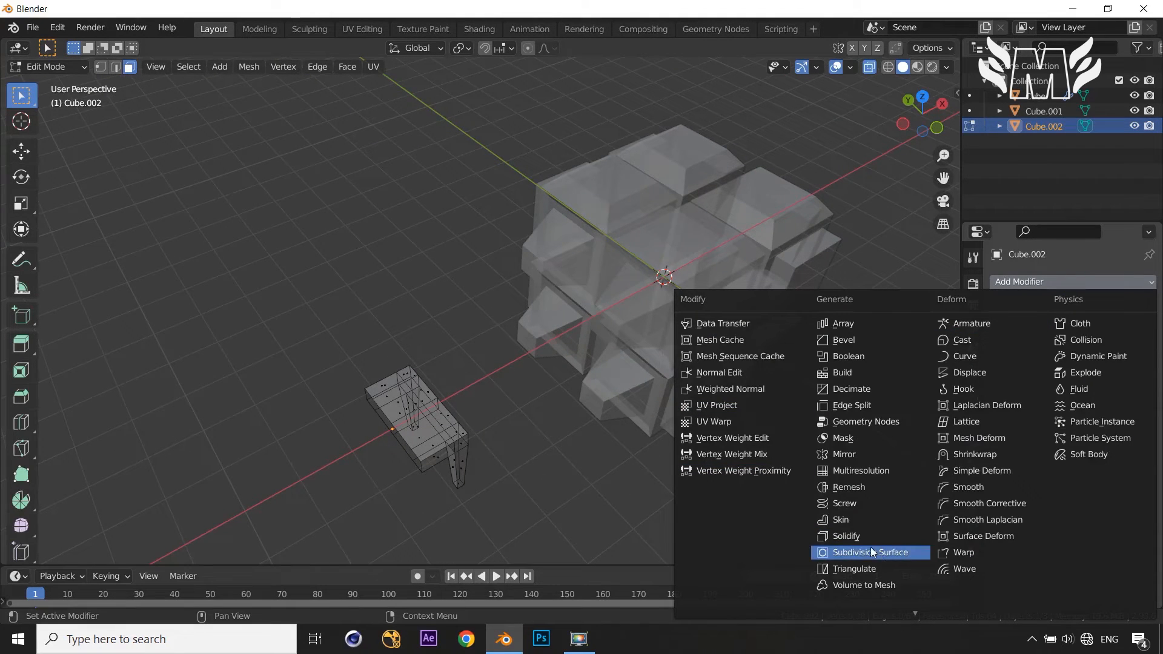
{"action": "left_click", "coordinate": [867, 454]}
{"action": "middle_click_drag", "start_coordinate": [773, 482], "coordinate": [672, 426]}
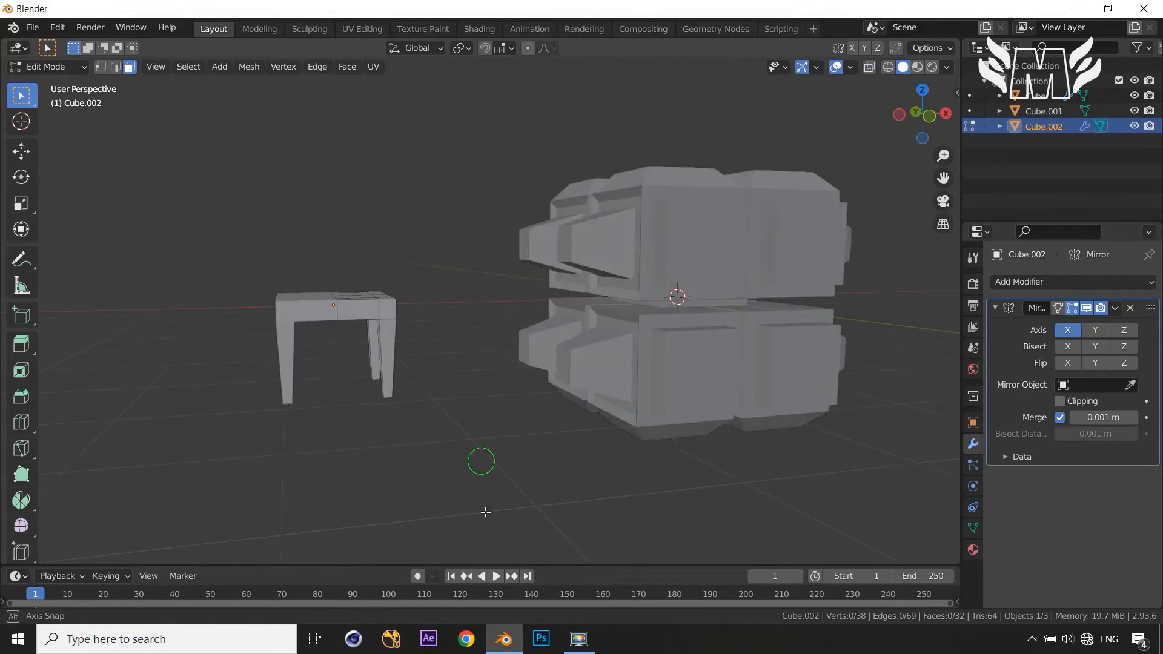
{"action": "middle_click_drag", "start_coordinate": [482, 511], "coordinate": [394, 380]}
Extrude the two middle faces along the tabletop's +X edge upward, narrow their top along Y and return to Object Mode
{"action": "left_click", "coordinate": [392, 375]}
{"action": "left_click", "coordinate": [405, 404], "text": "shift"}
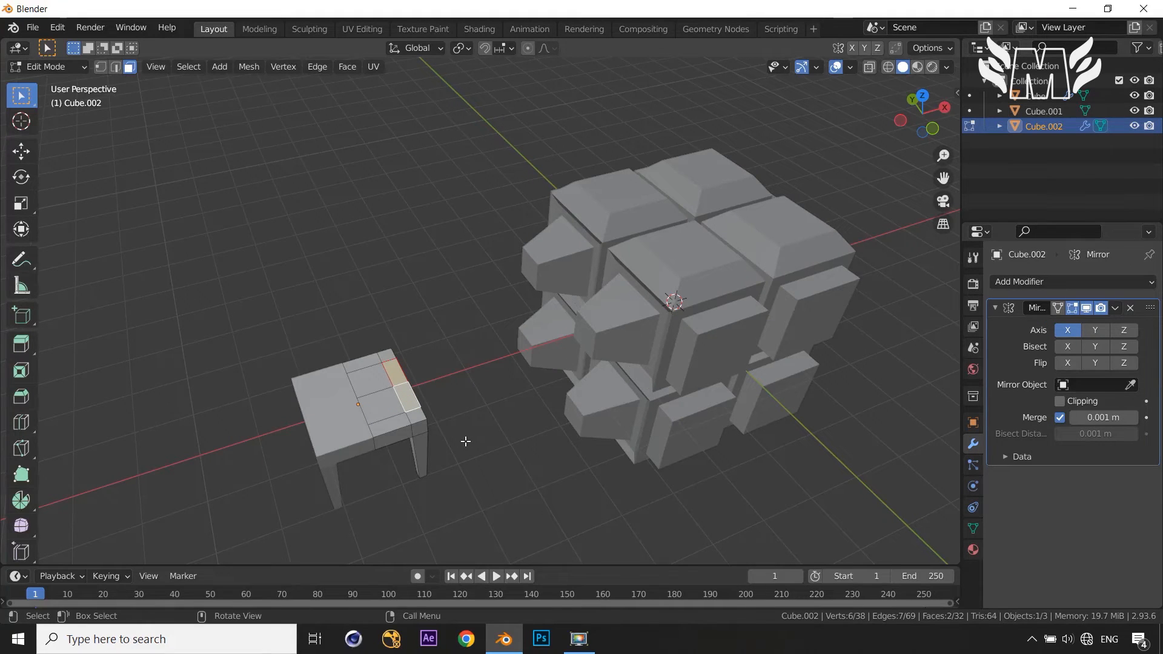
{"action": "key", "text": "e"}
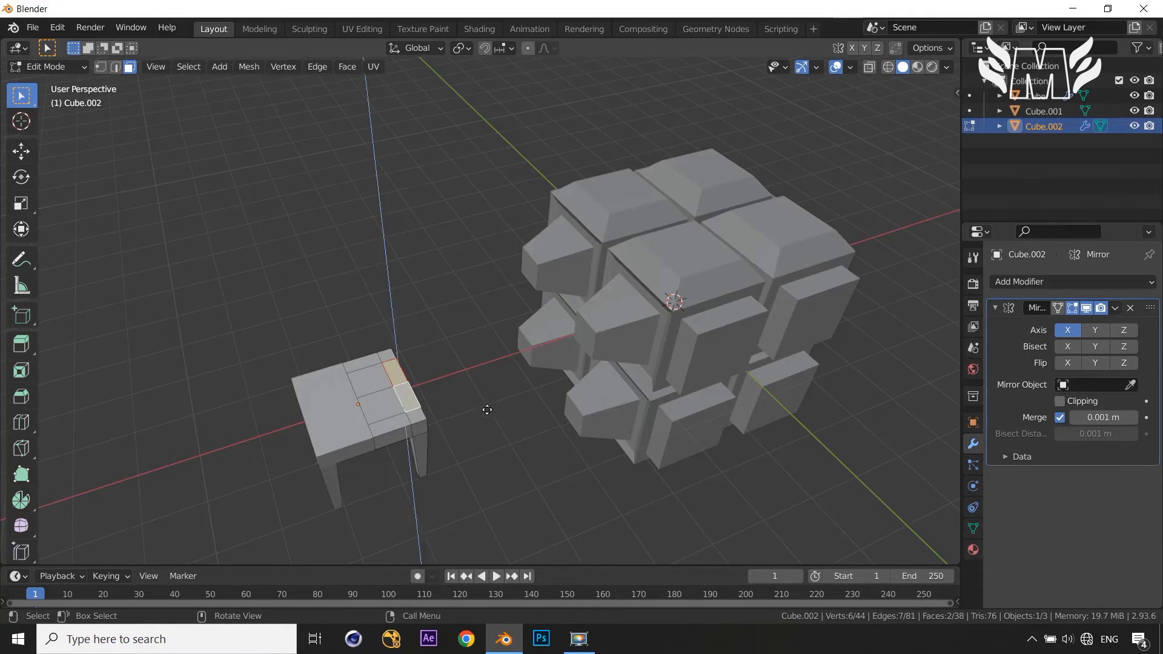
{"action": "left_click", "coordinate": [485, 379]}
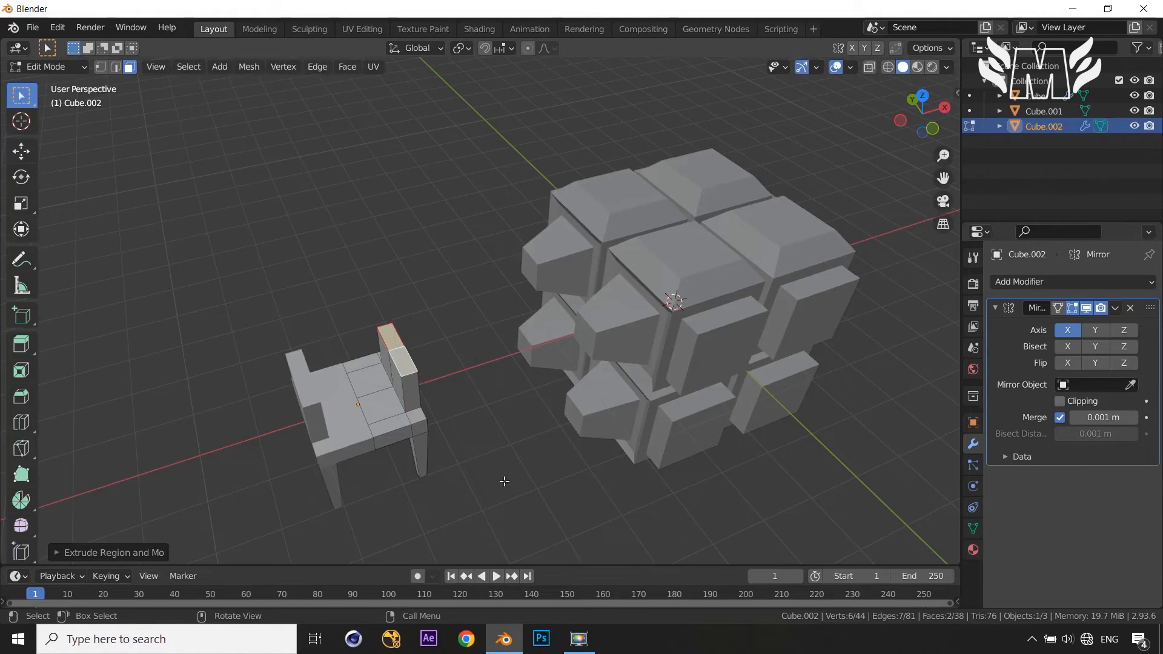
{"action": "key", "text": "s"}
{"action": "key", "text": "y"}
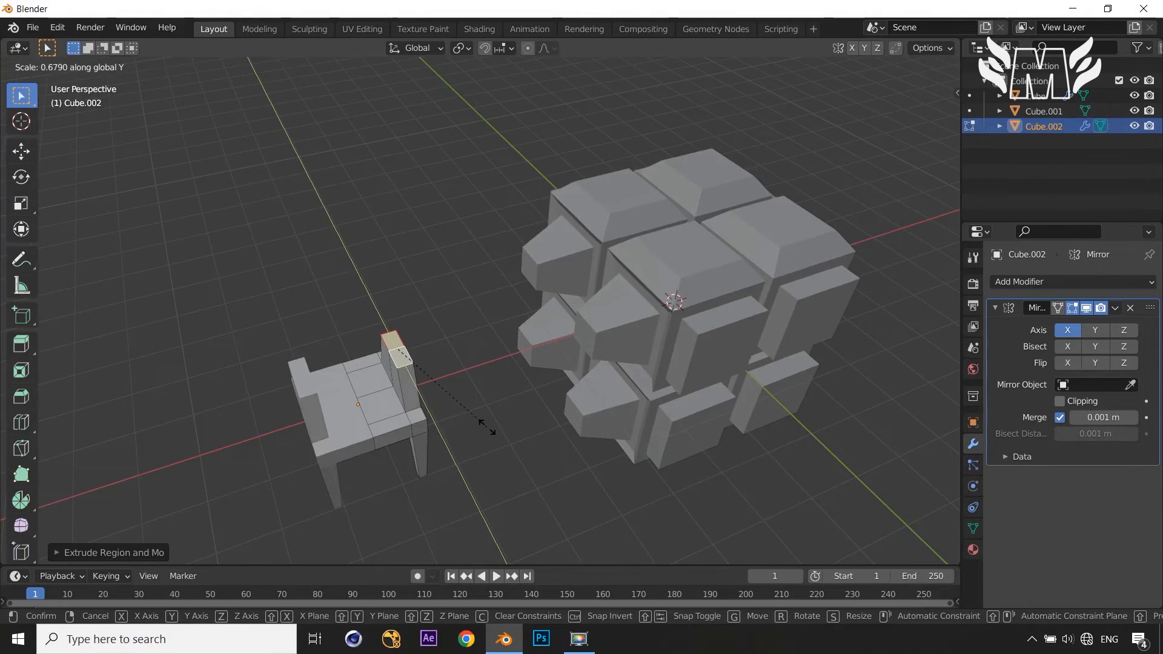
{"action": "left_click", "coordinate": [506, 470]}
{"action": "key", "text": "Tab"}
{"action": "middle_click_drag", "start_coordinate": [514, 470], "coordinate": [710, 383]}
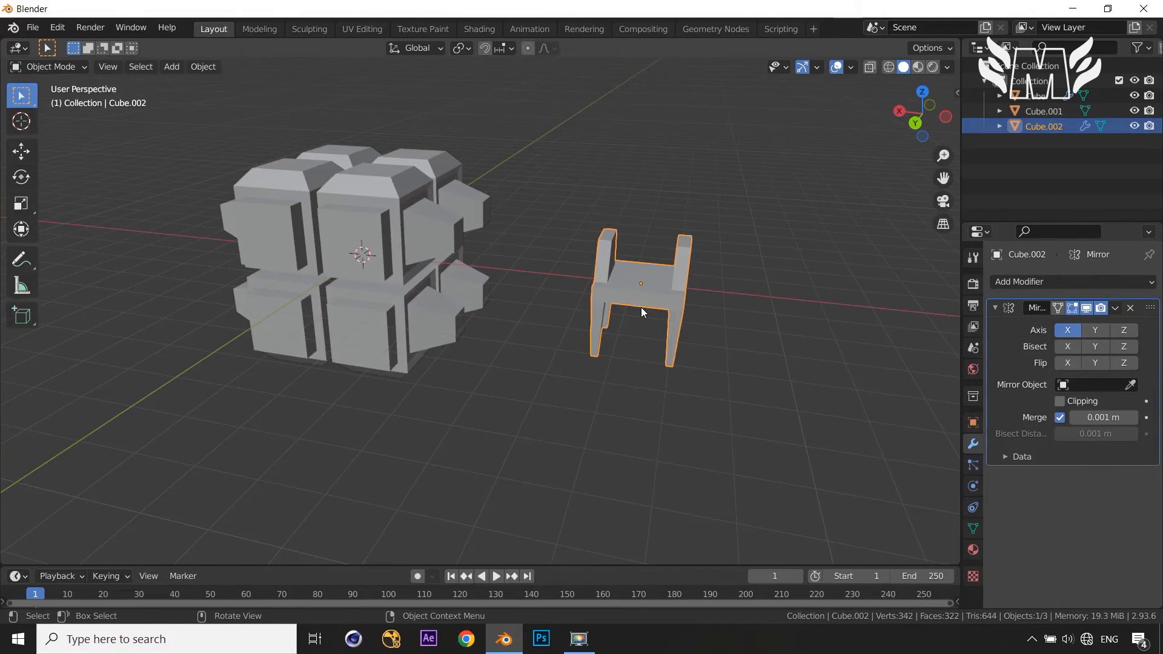
Move the mirrored chair along X towards the mirrored cubes and deselect it
{"action": "key", "text": "g"}
{"action": "key", "text": "x"}
{"action": "left_click", "coordinate": [710, 339]}
{"action": "left_click", "coordinate": [727, 350]}
{"action": "mouse_move", "coordinate": [740, 355]}
{"action": "middle_mouse_down"}
{"action": "mouse_move", "coordinate": [771, 418]}
{"action": "mouse_move", "coordinate": [680, 389]}
{"action": "mouse_move", "coordinate": [730, 354]}
{"action": "middle_mouse_up"}
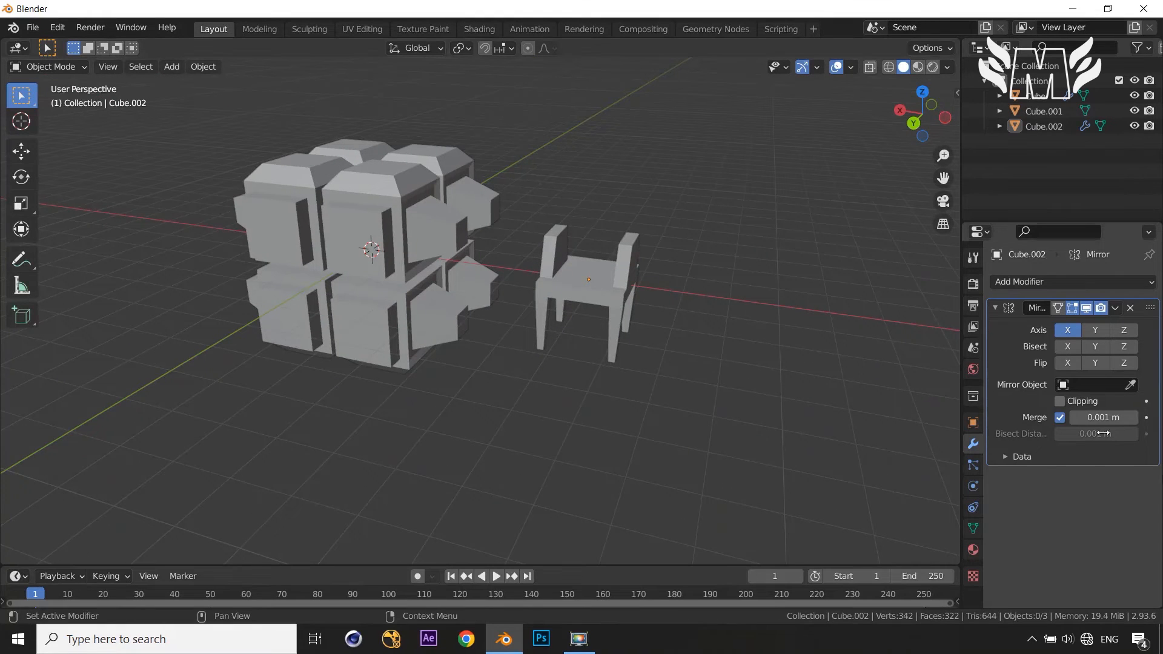
{"action": "middle_click_drag", "start_coordinate": [824, 448], "coordinate": [844, 439]}
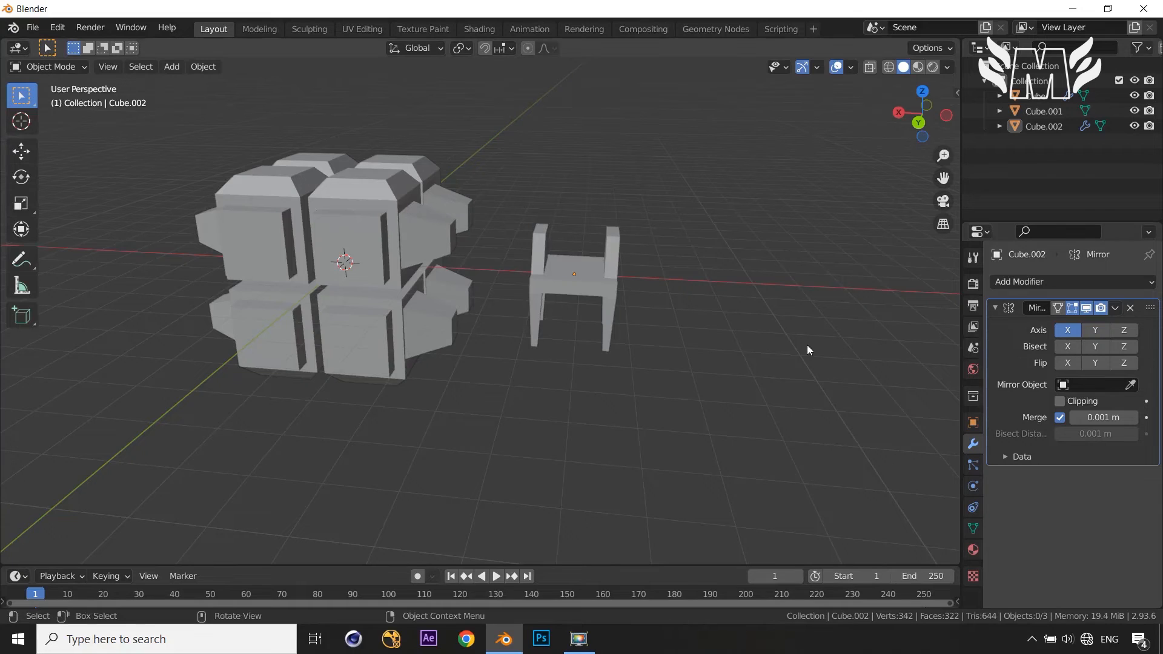
Select the chair's whole mesh in Edit Mode and turn on Flip X in its Mirror modifier
{"action": "key", "text": "Tab"}
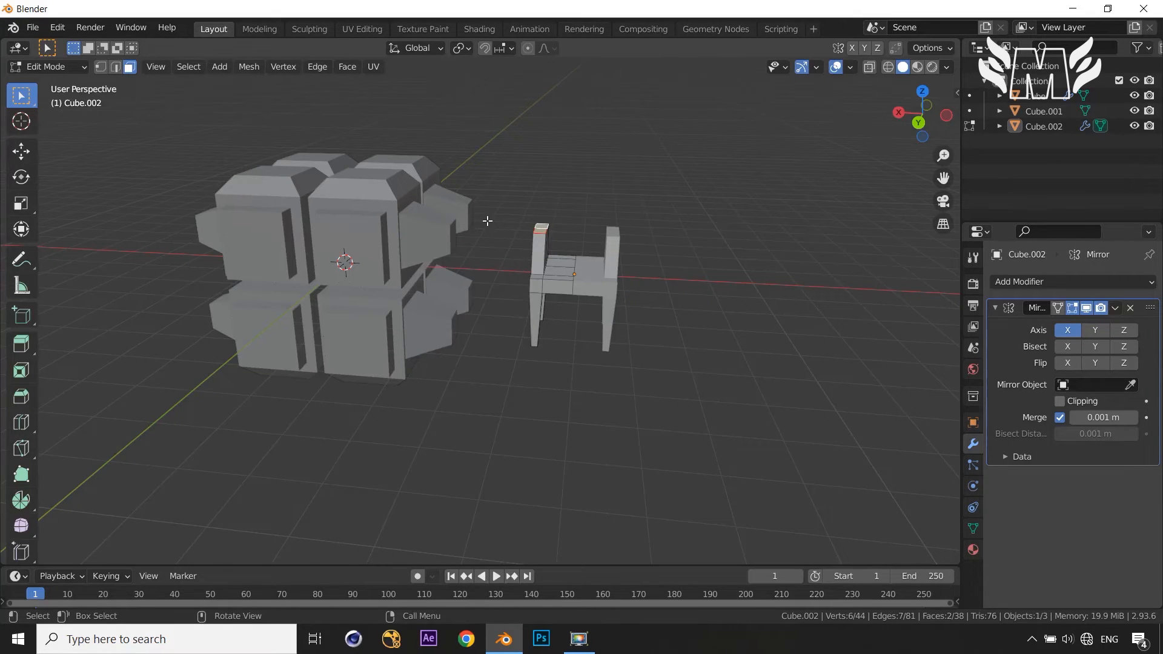
{"action": "key", "text": "a"}
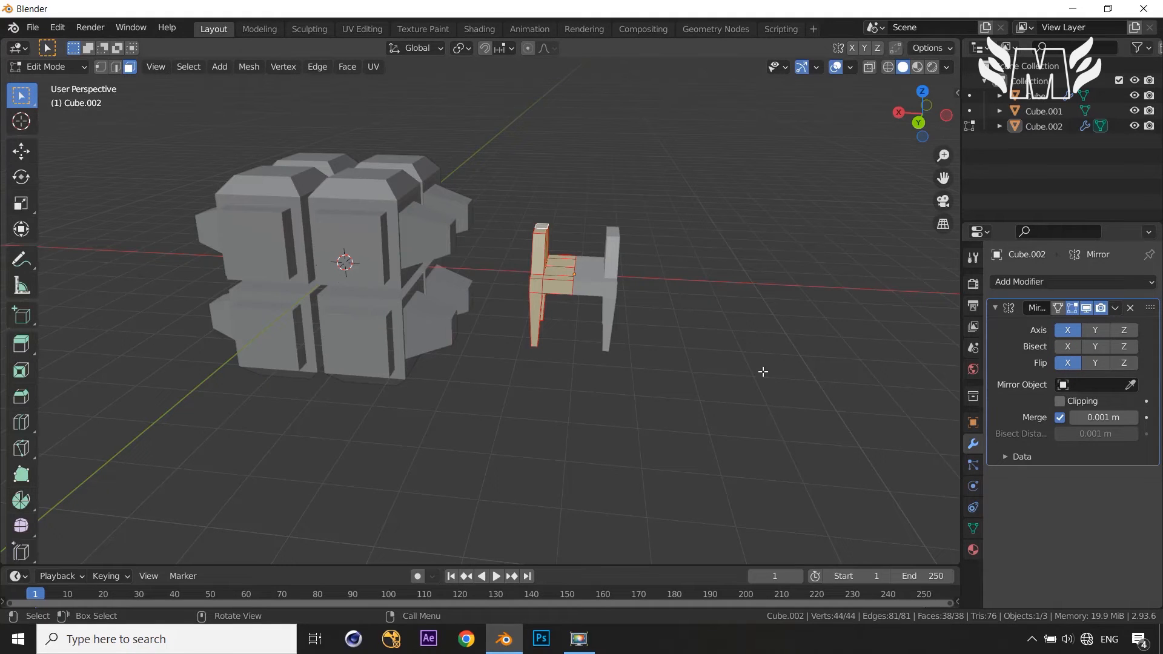
Turn on Bisect X in the chair's Mirror modifier and move its mesh along X past the origin to the -X side
{"action": "left_click", "coordinate": [1068, 347]}
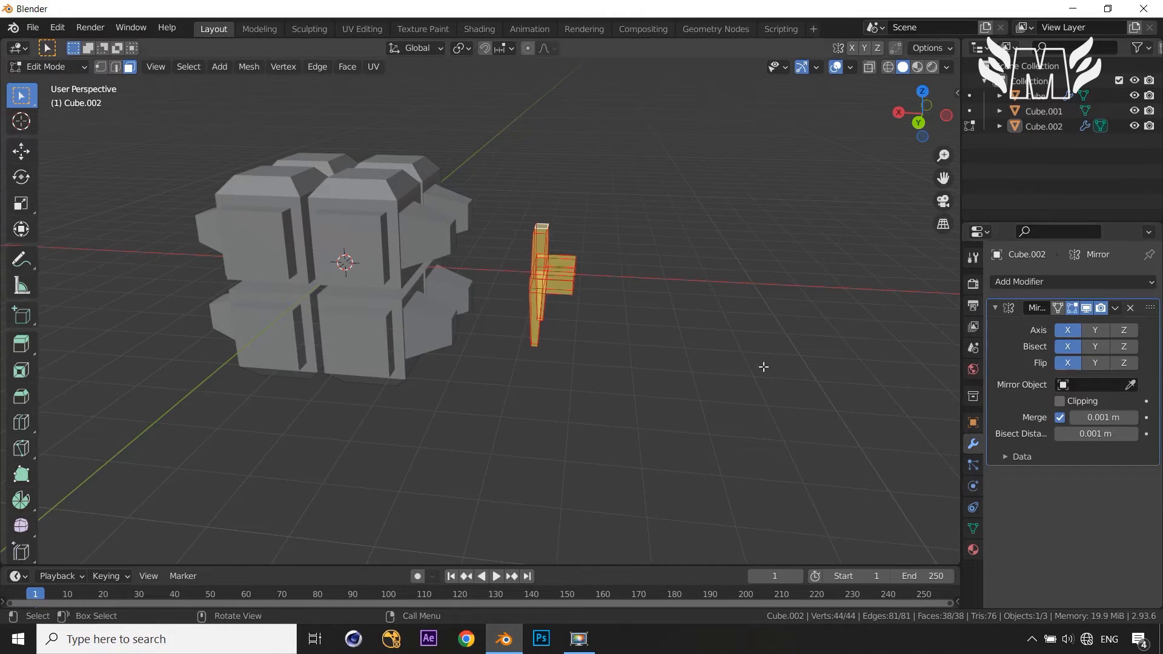
{"action": "key", "text": "g"}
{"action": "key", "text": "x"}
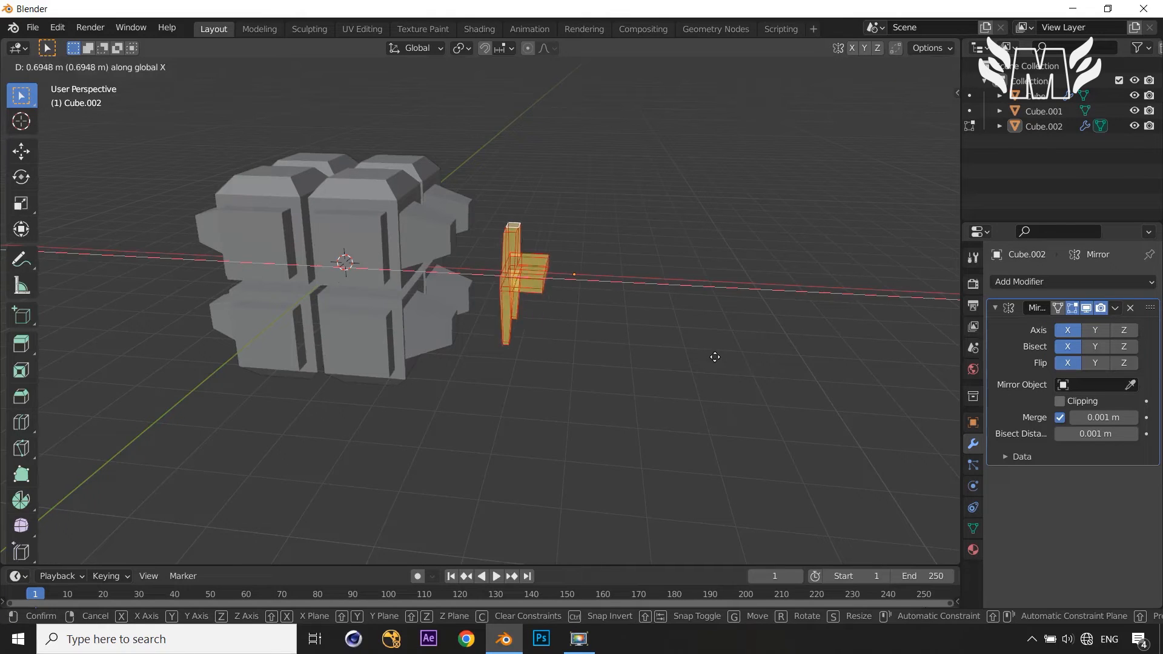
{"action": "right_click", "coordinate": [808, 356]}
{"action": "key", "text": "g"}
{"action": "key", "text": "x"}
{"action": "left_click", "coordinate": [858, 352]}
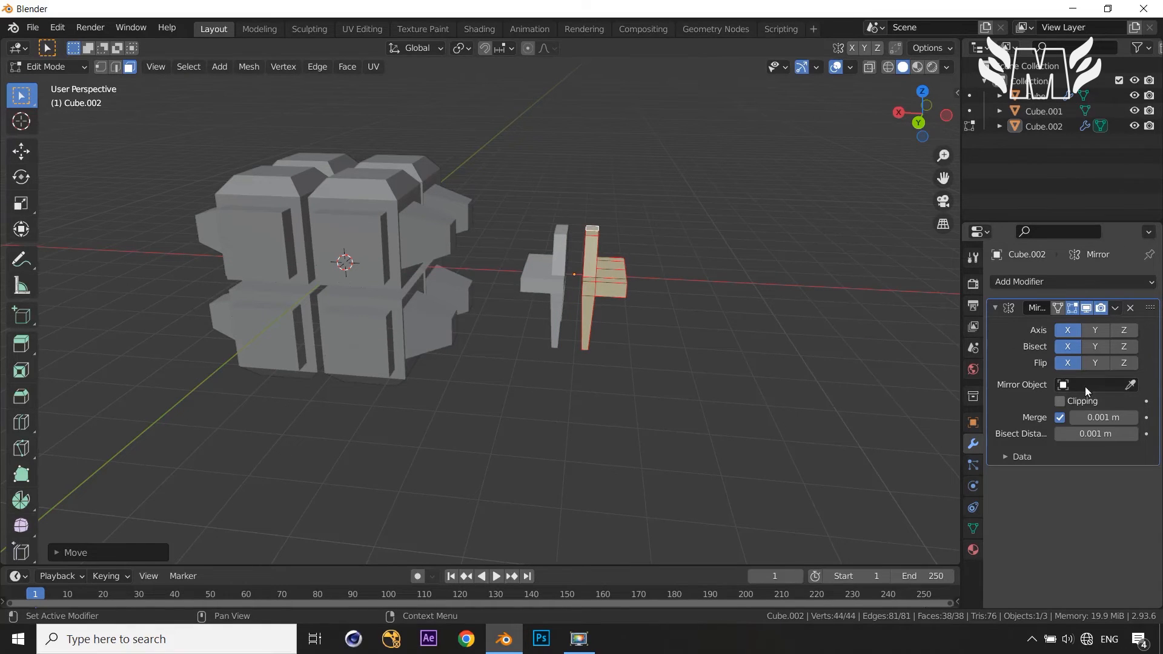
Turn off Flip X and try moving the chair mesh about 1.26 m along X back across the origin
{"action": "left_click", "coordinate": [1069, 362]}
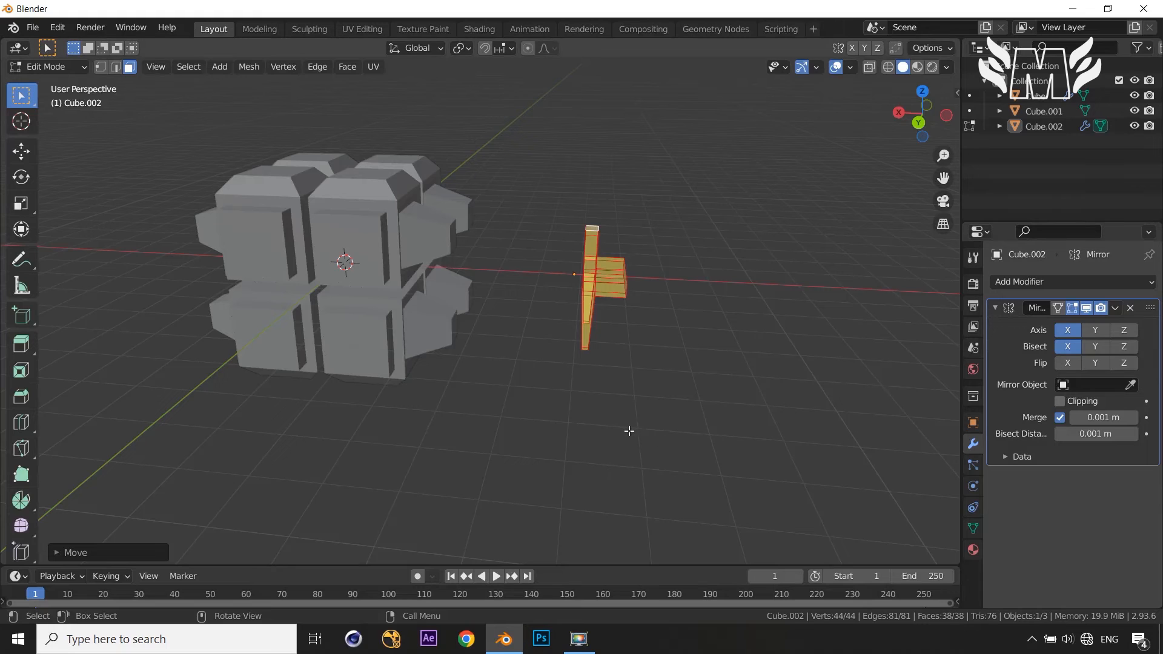
{"action": "key", "text": "g"}
{"action": "key", "text": "x"}
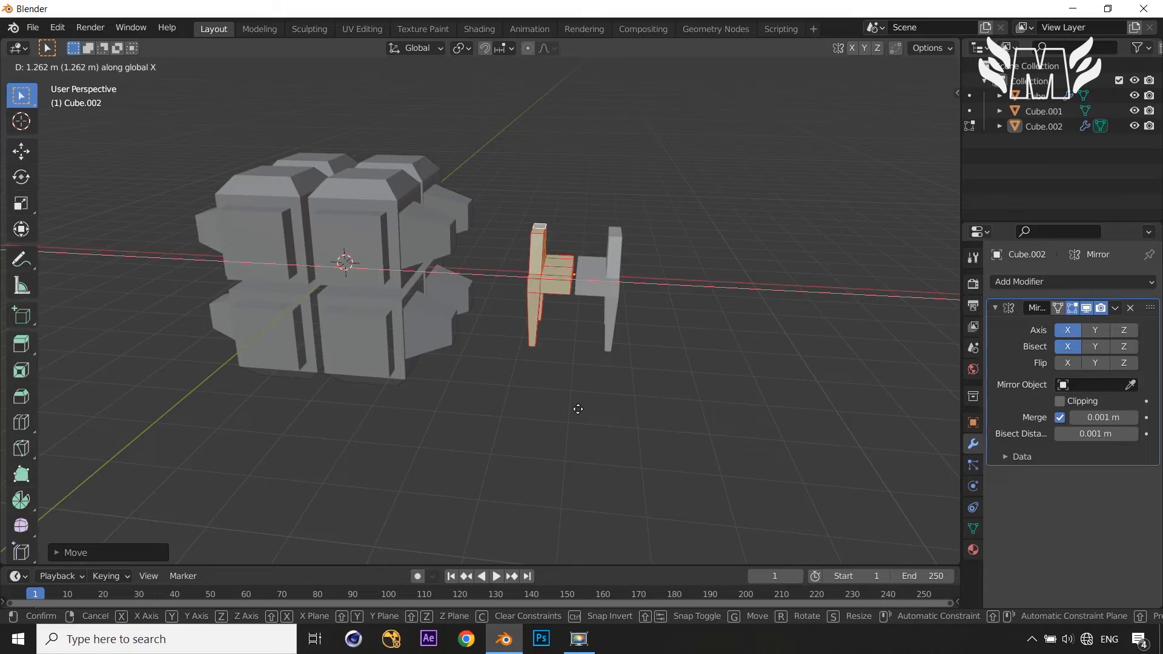
{"action": "right_click", "coordinate": [578, 409]}
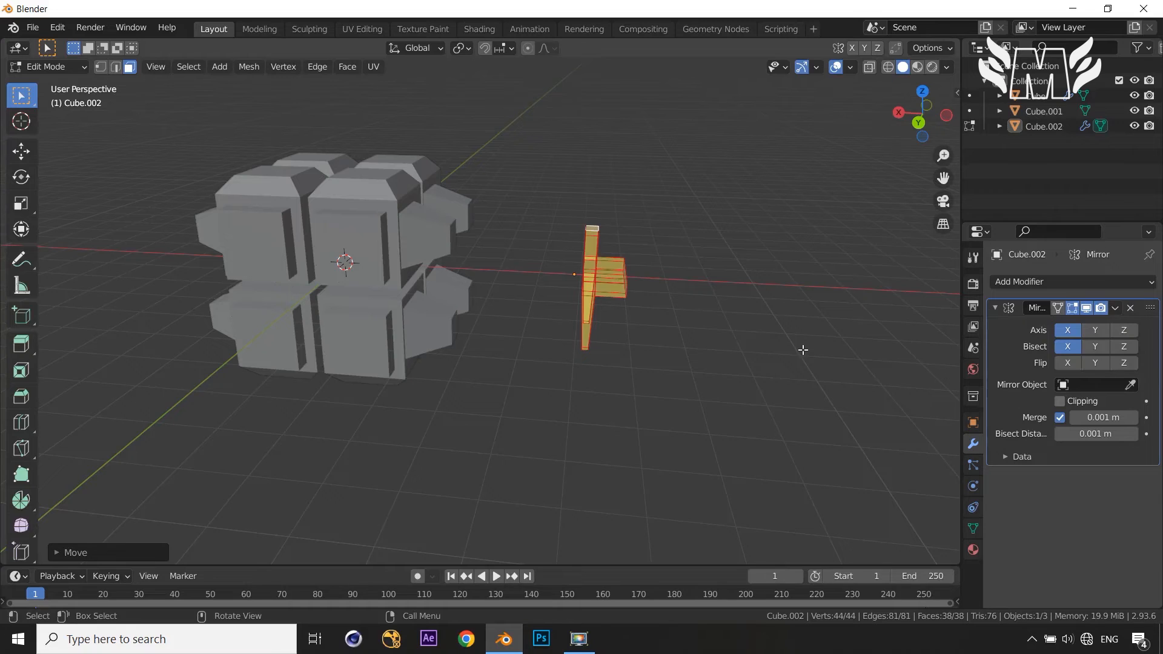
Turn off Bisect X, move the chair mesh about 1.21 m along X to rejoin its mirrored half, and return to Object Mode
{"action": "left_click", "coordinate": [1067, 346]}
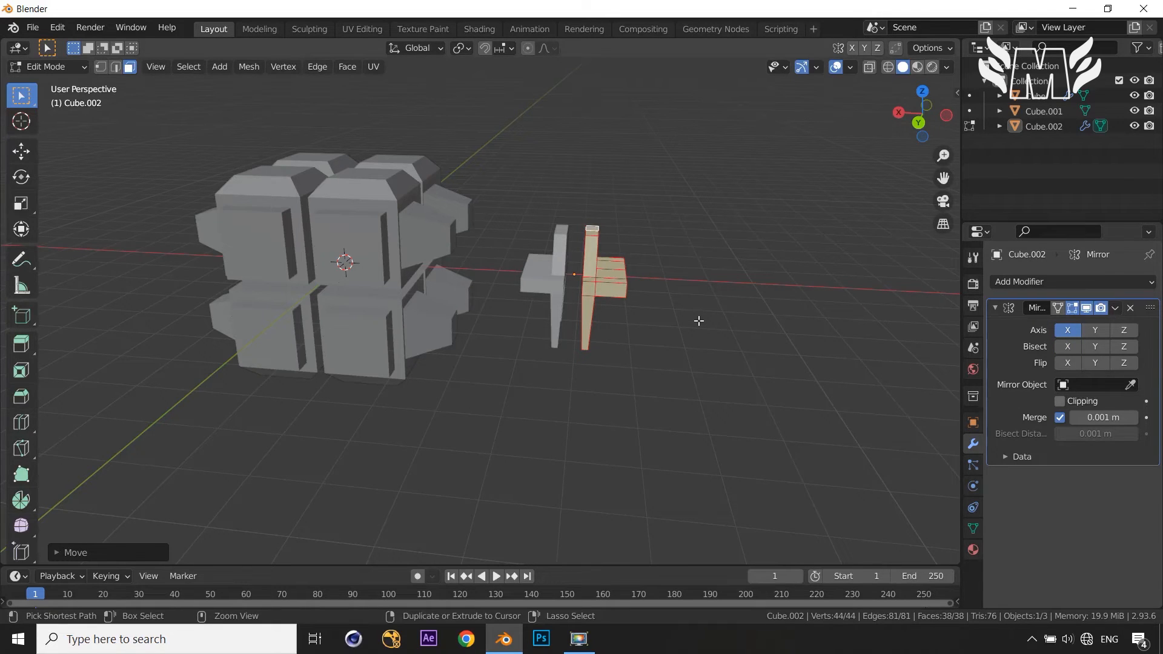
{"action": "key", "text": "g"}
{"action": "key", "text": "x"}
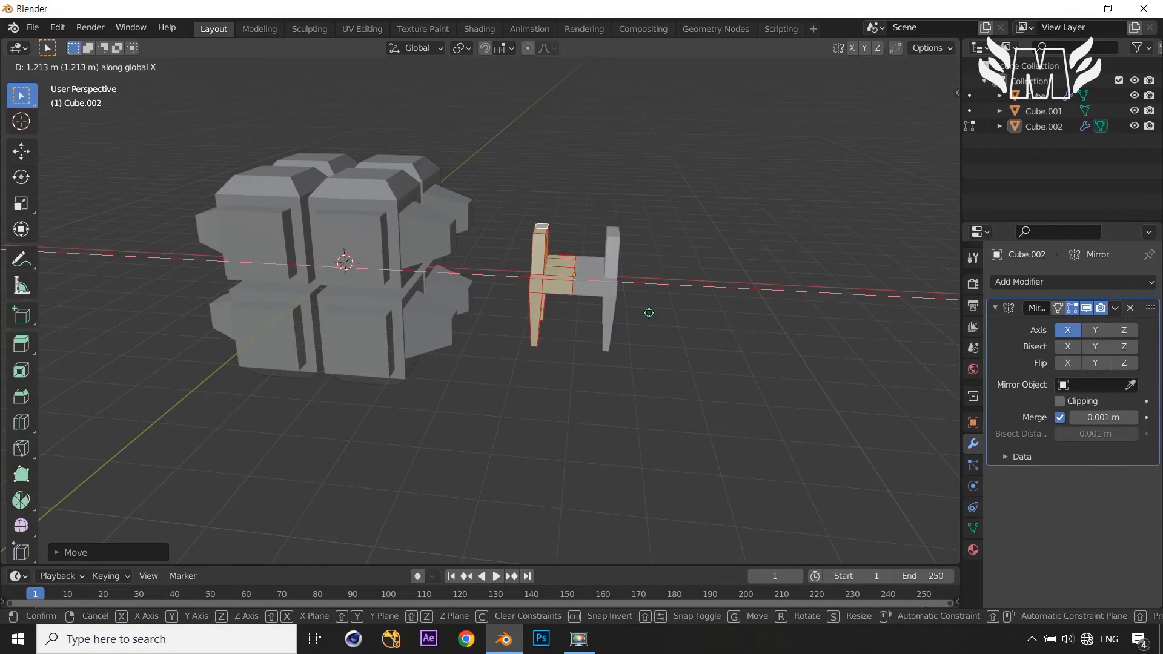
{"action": "left_click", "coordinate": [649, 313]}
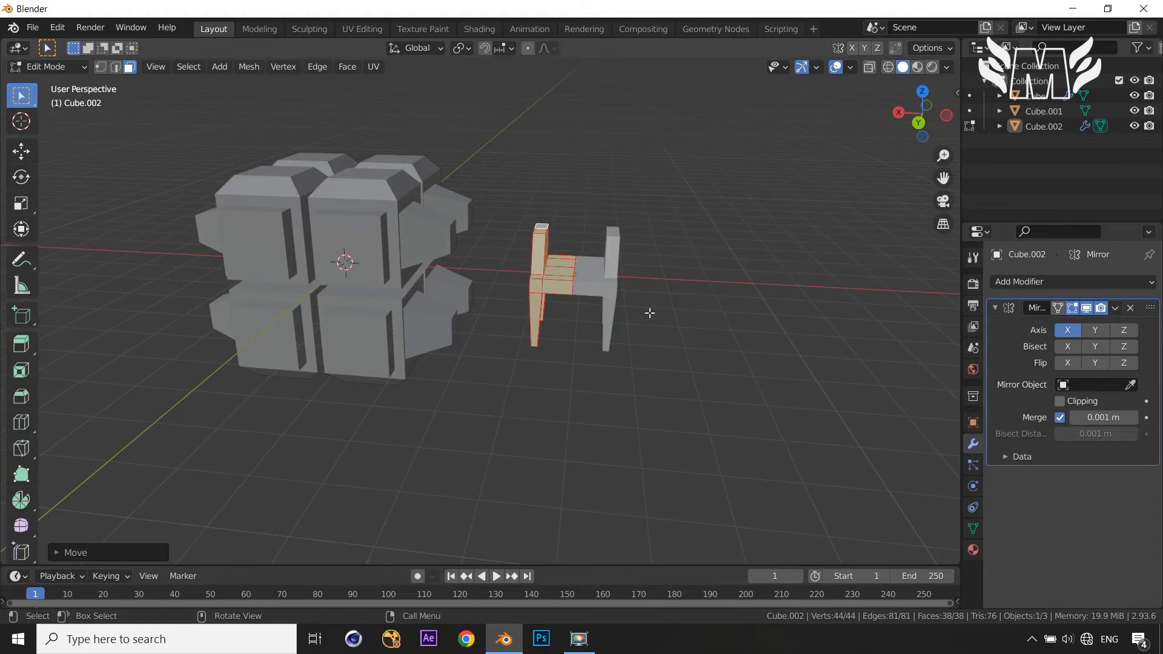
{"action": "key", "text": "Tab"}
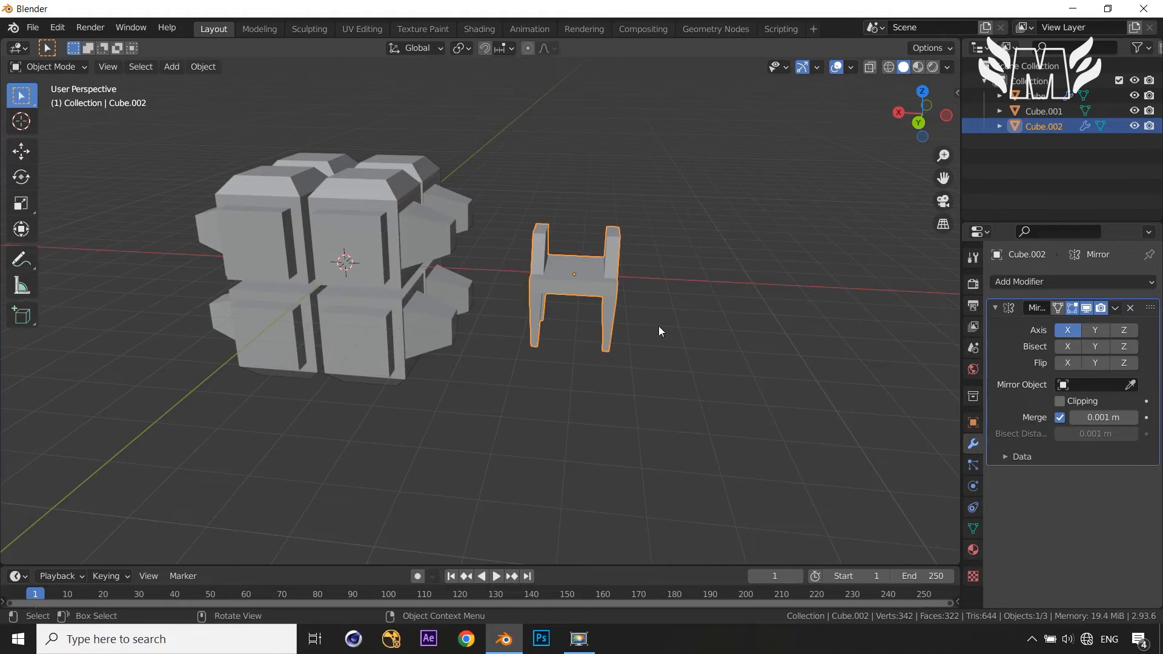
Undo the modifier changes, backrest extrusion and halving back to the complete table, and return to Object Mode
{"action": "key", "text": "ctrl+z"}
{"action": "key", "text": "ctrl+z"}
{"action": "key", "text": "ctrl+z"}
{"action": "key", "text": "ctrl+z"}
{"action": "key", "text": "ctrl+z"}
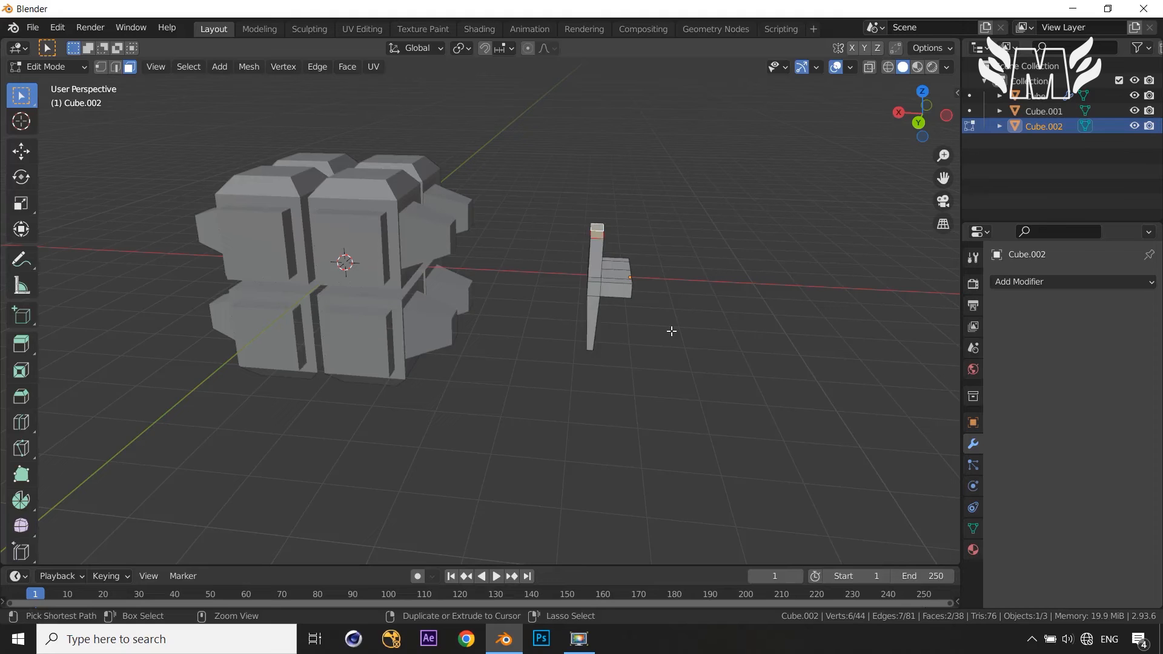
{"action": "key", "text": "ctrl+z"}
{"action": "key", "text": "ctrl+z"}
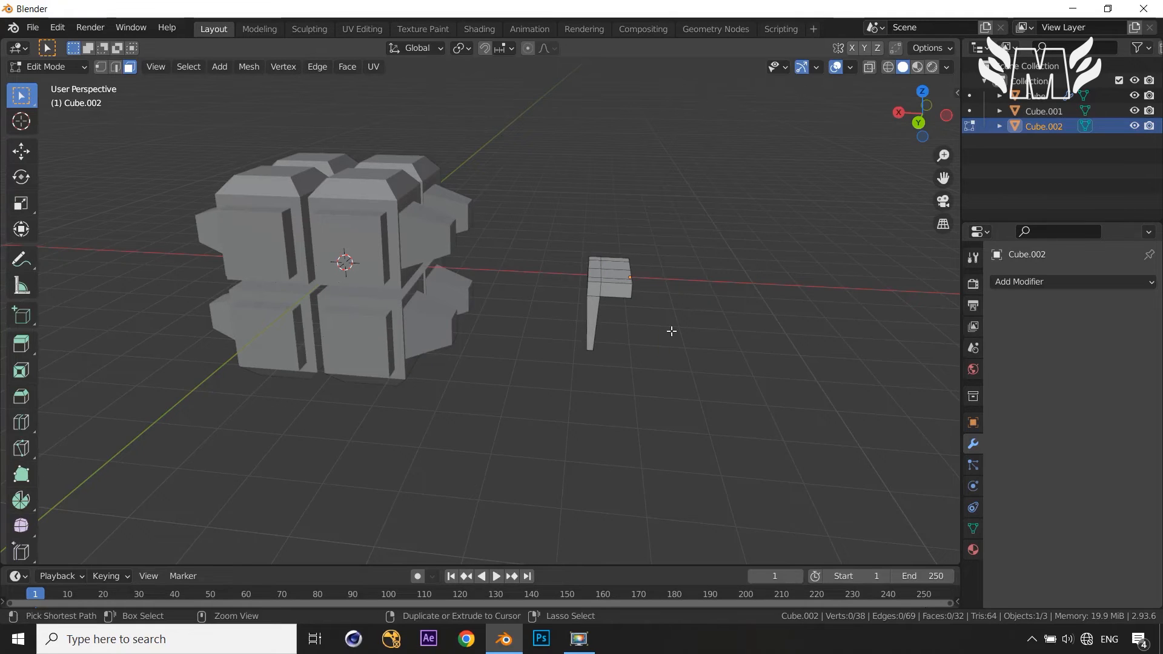
{"action": "left_click", "coordinate": [749, 323]}
{"action": "middle_click_drag", "start_coordinate": [748, 323], "coordinate": [792, 345]}
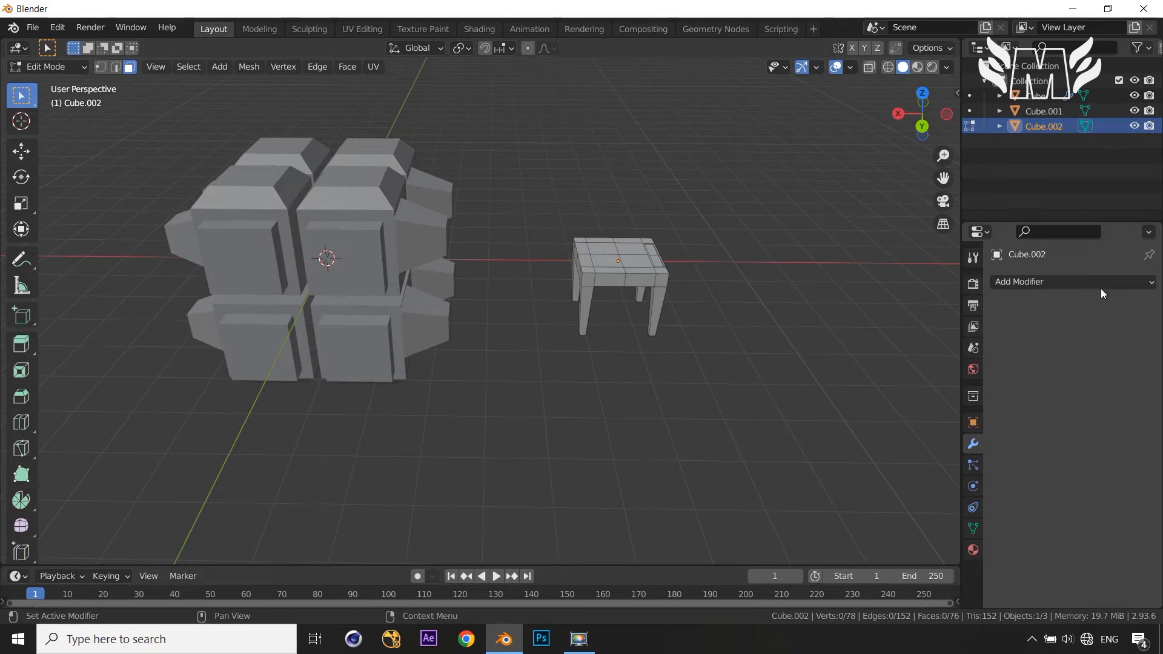
{"action": "key", "text": "Tab"}
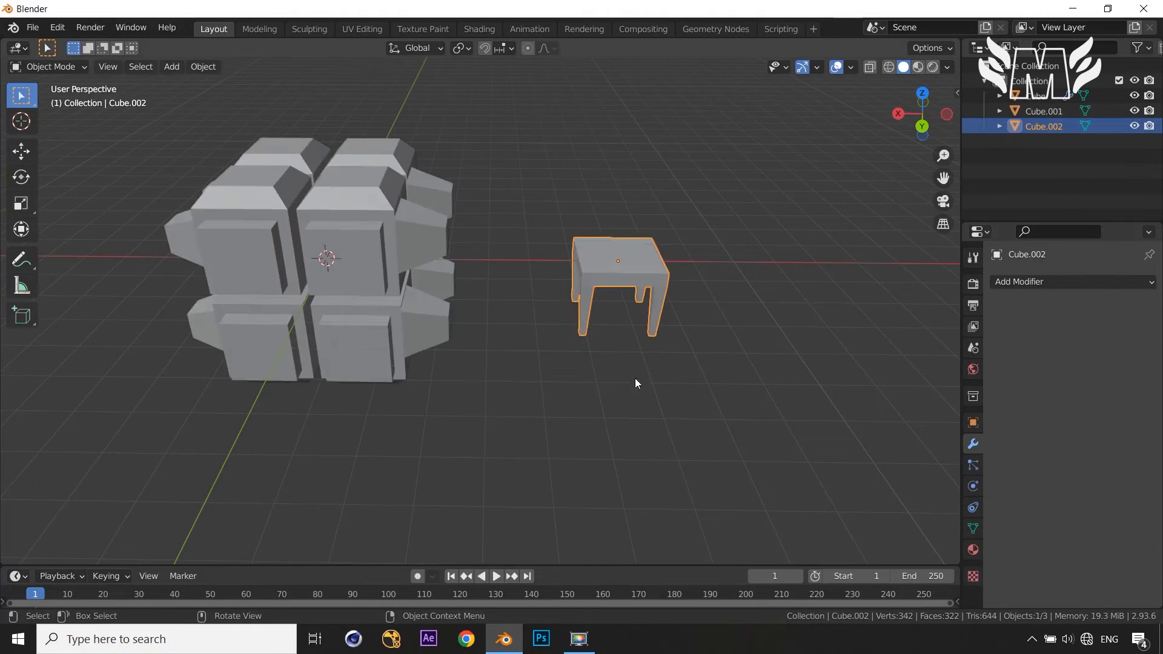
Add a Mirror modifier on the X axis to the complete table and turn on Bisect X
{"action": "left_click", "coordinate": [1073, 282]}
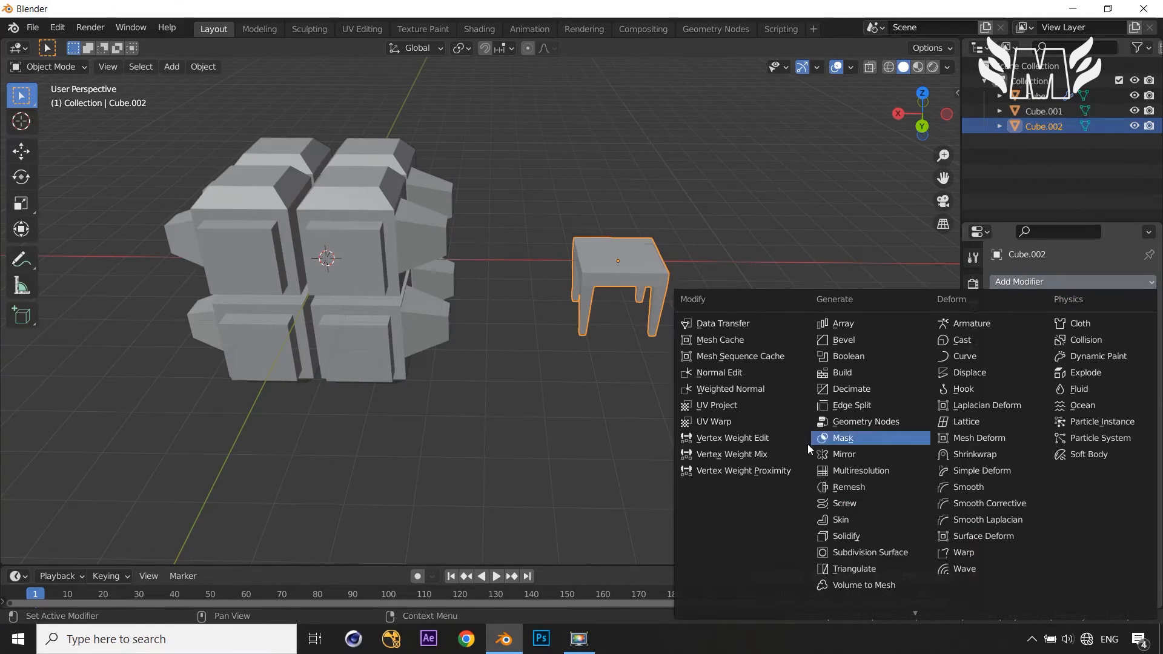
{"action": "left_click", "coordinate": [864, 457]}
{"action": "middle_click_drag", "start_coordinate": [841, 456], "coordinate": [753, 420]}
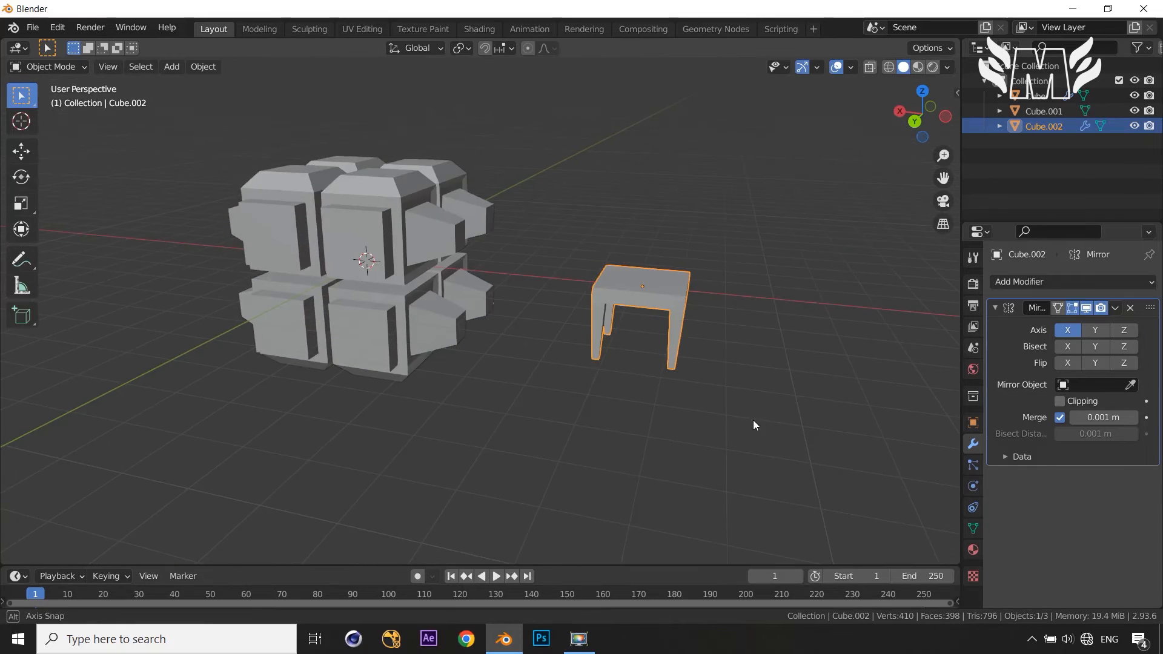
{"action": "left_click", "coordinate": [1067, 346]}
Select the table's whole mesh in Edit Mode and move it along X to the +X side of its origin
{"action": "key", "text": "Tab"}
{"action": "middle_click_drag", "start_coordinate": [789, 379], "coordinate": [795, 401]}
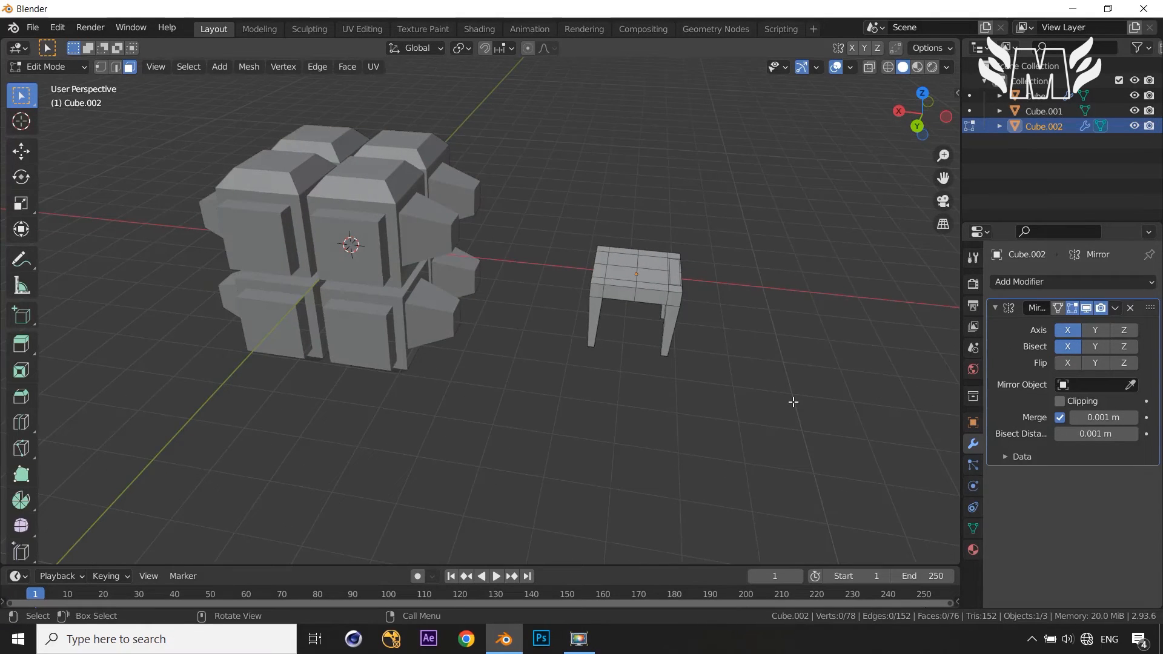
{"action": "middle_click_drag", "start_coordinate": [794, 402], "coordinate": [634, 384]}
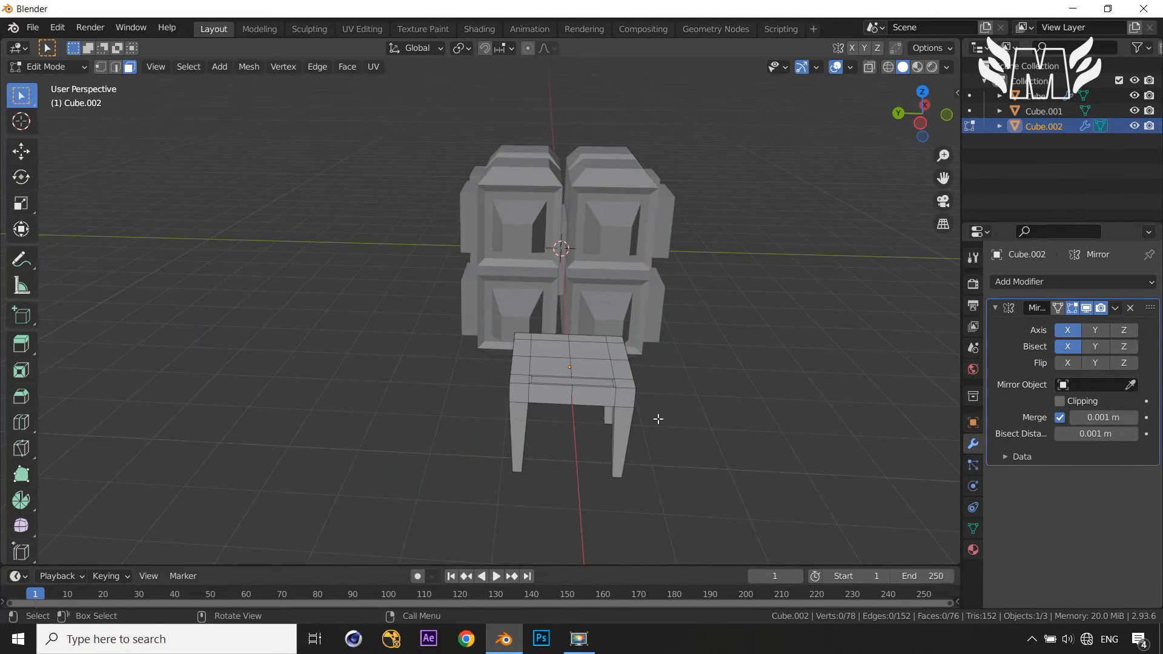
{"action": "key", "text": "a"}
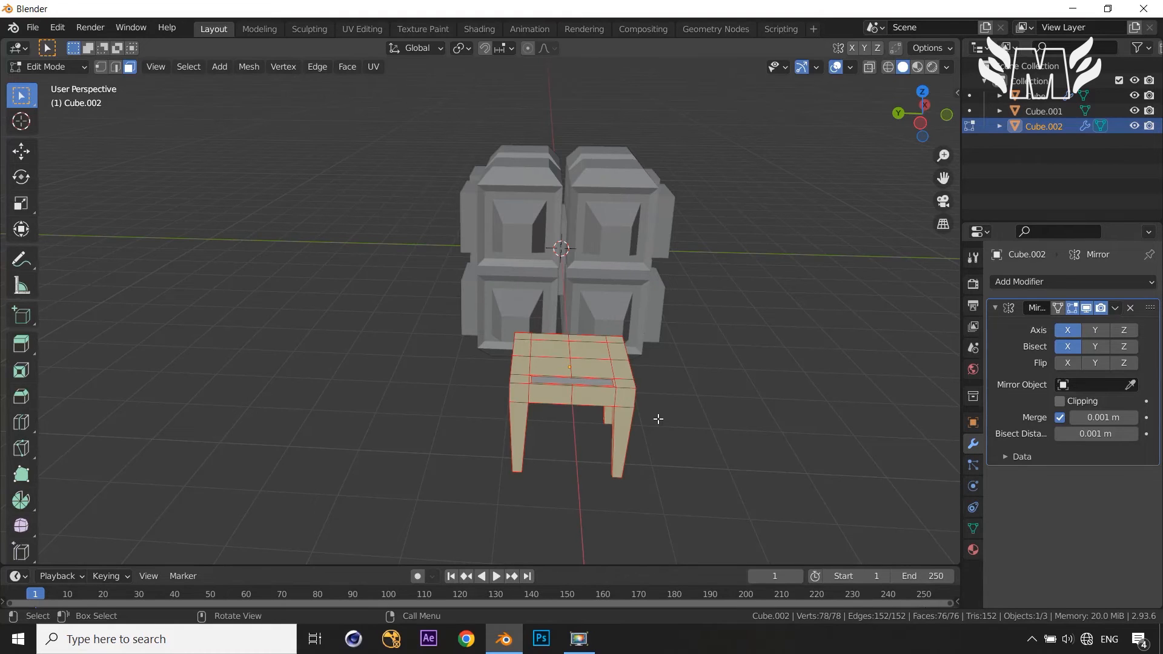
{"action": "key", "text": "shift+d"}
{"action": "key", "text": "x"}
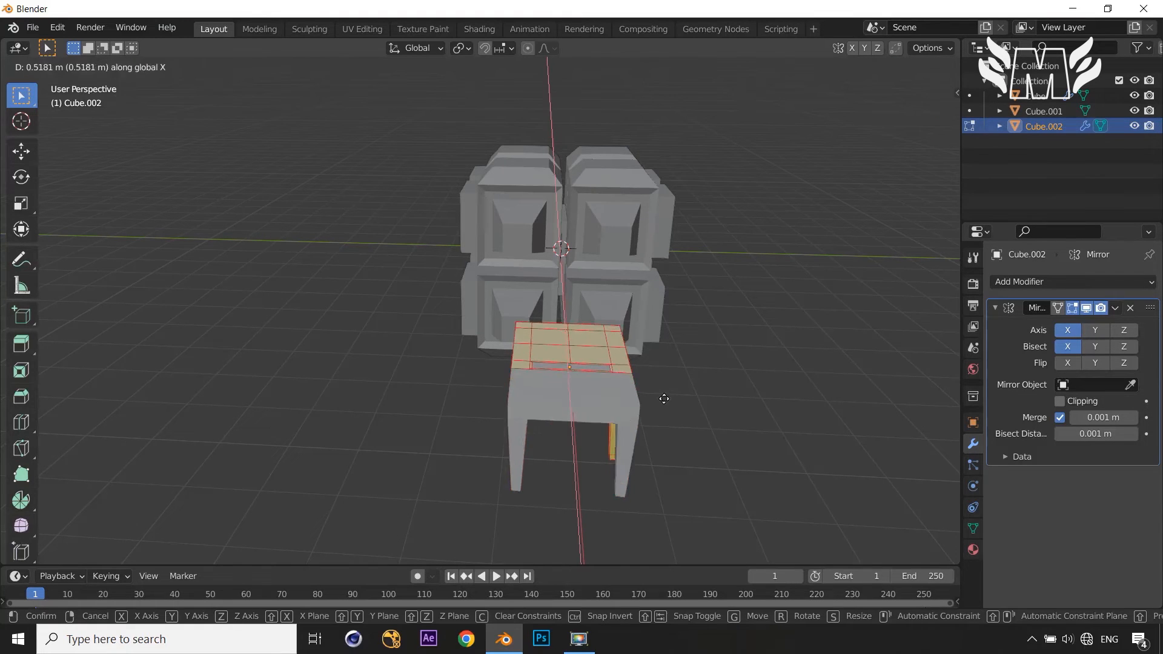
{"action": "left_click", "coordinate": [670, 385]}
{"action": "middle_click_drag", "start_coordinate": [701, 411], "coordinate": [860, 492]}
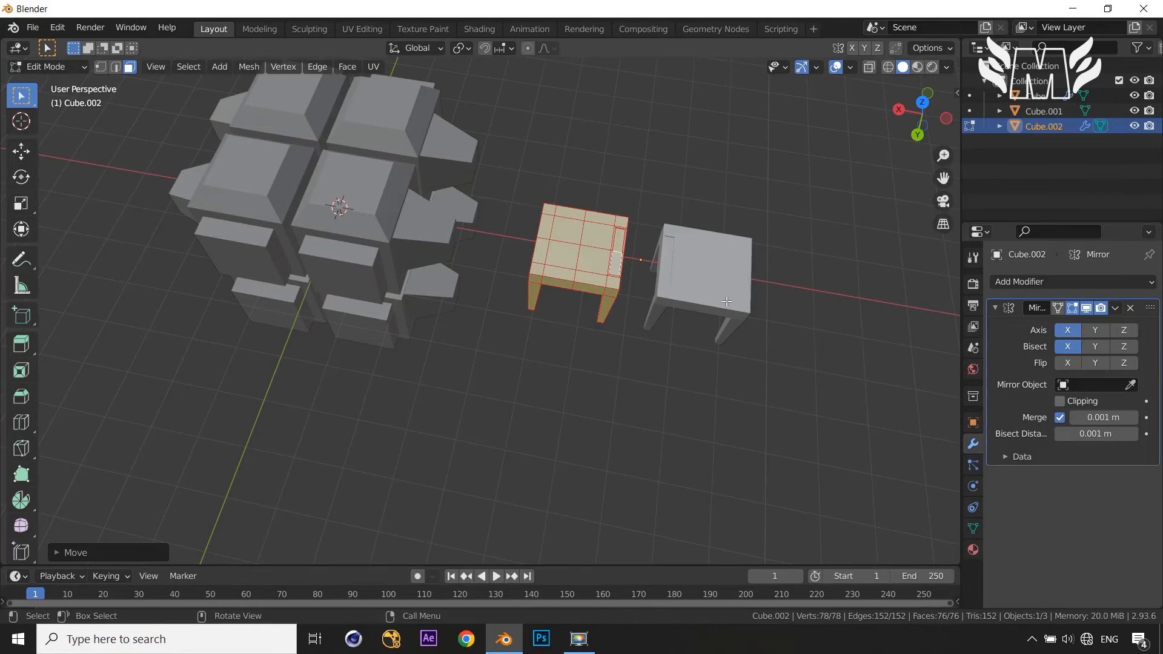
Turn on Flip X and move the table mesh along X across the origin to the -X side
{"action": "left_click", "coordinate": [1067, 362]}
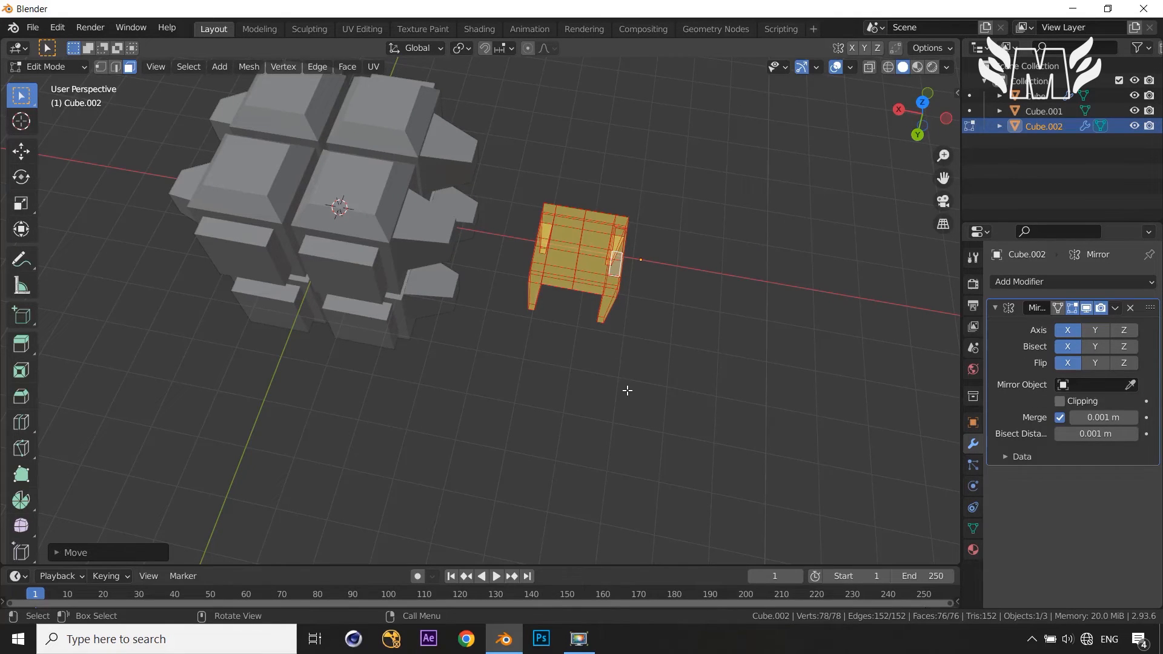
{"action": "key", "text": "g"}
{"action": "key", "text": "x"}
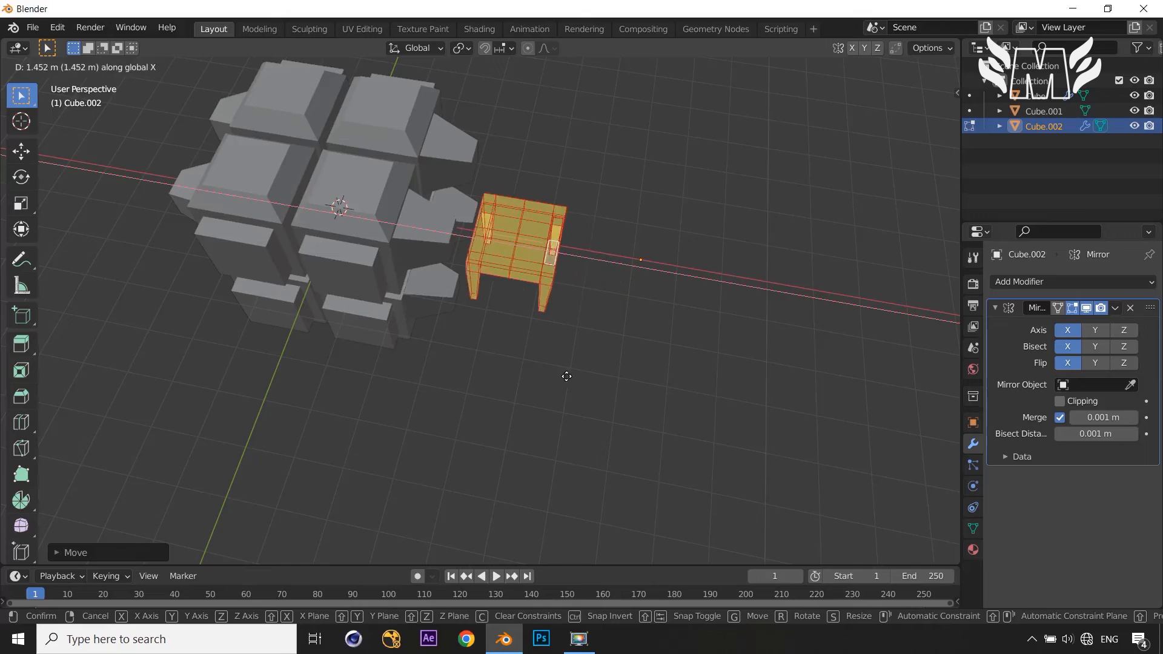
{"action": "left_click", "coordinate": [767, 376]}
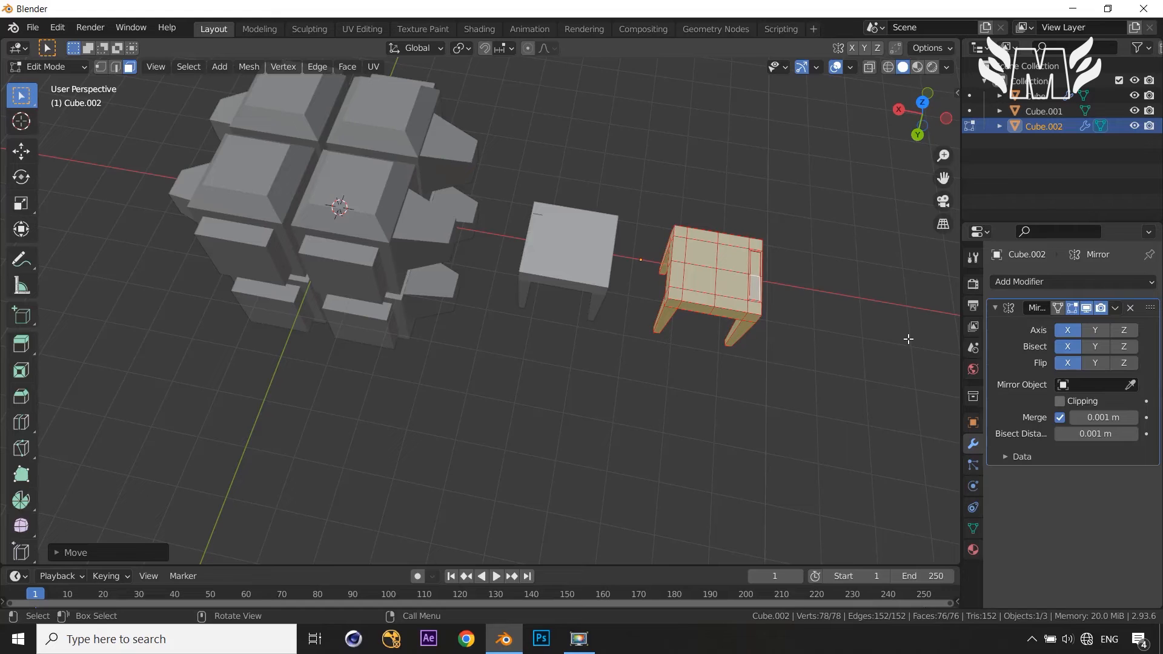
Undo the table mesh's moves along X and the Flip X setting, keeping Bisect X on in Edit Mode
{"action": "key", "text": "ctrl+z"}
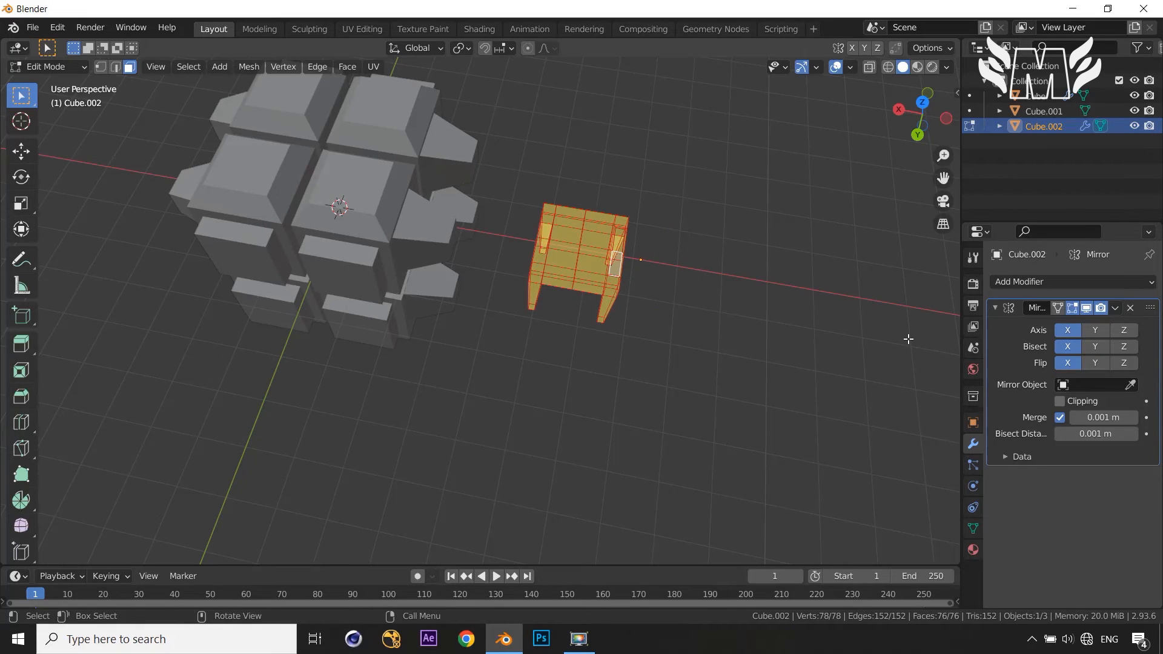
{"action": "middle_click_drag", "start_coordinate": [878, 380], "coordinate": [849, 330]}
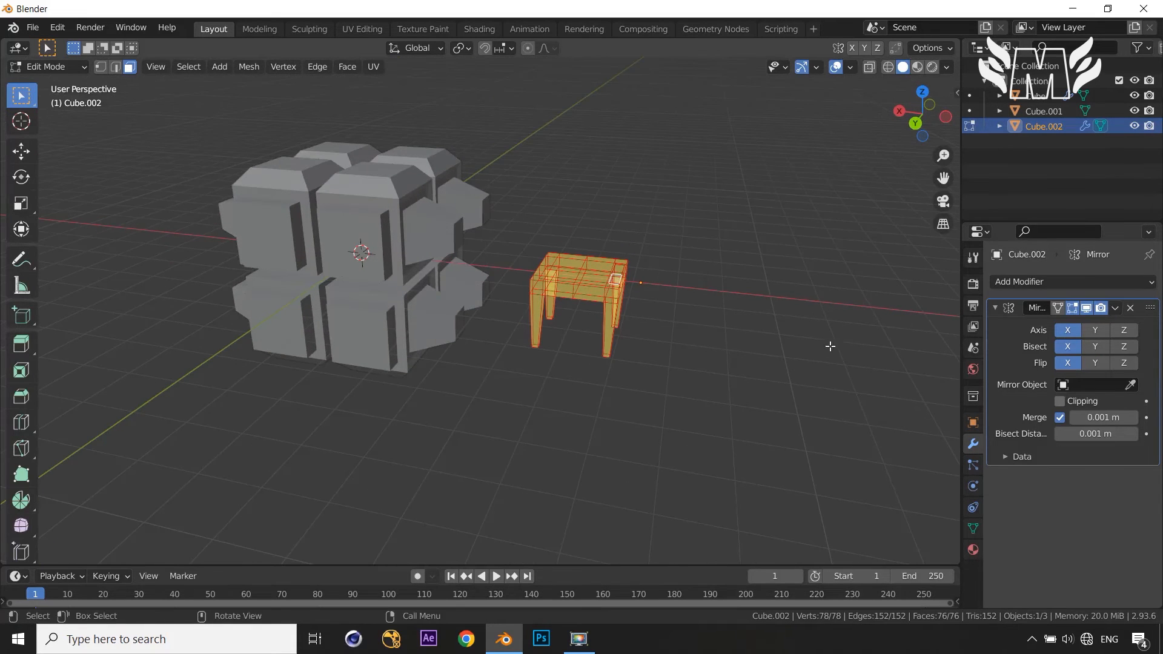
{"action": "middle_click_drag", "start_coordinate": [722, 370], "coordinate": [729, 398]}
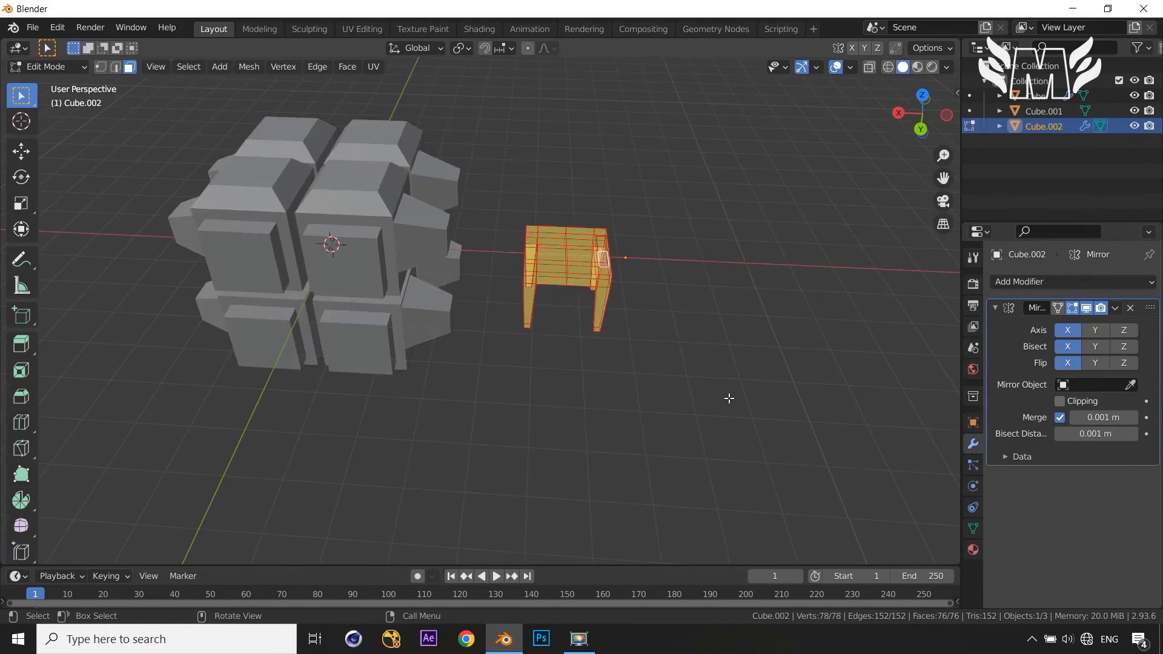
{"action": "left_click", "coordinate": [747, 355]}
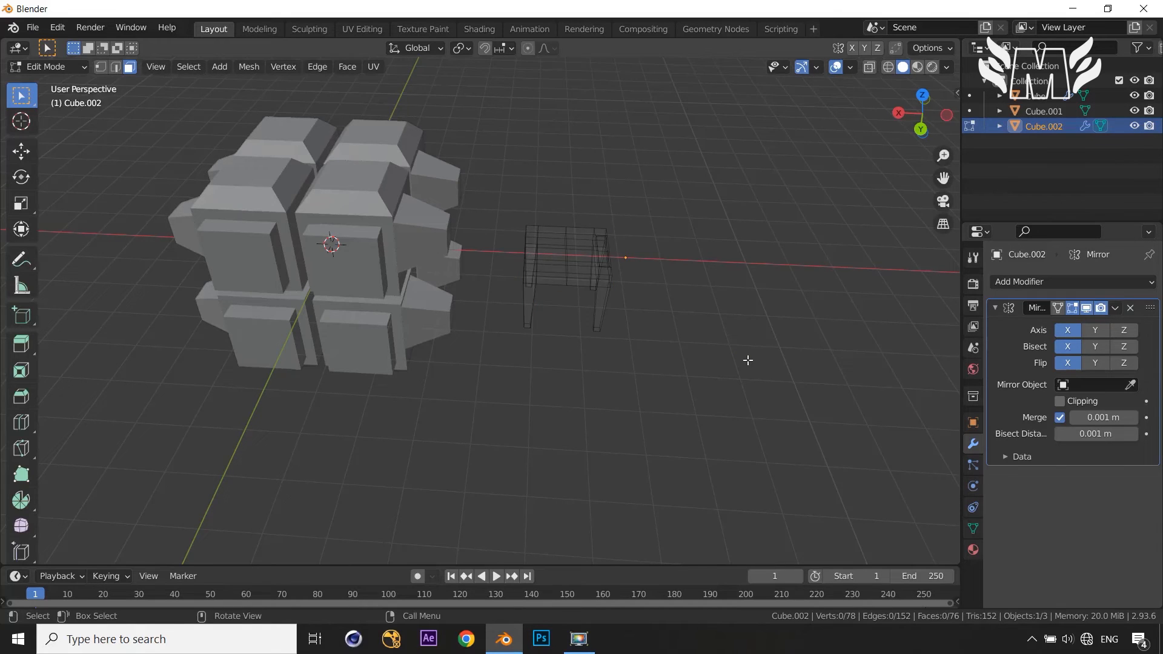
{"action": "scroll", "coordinate": [748, 361], "scroll_direction": "up", "scroll_amount": 1}
{"action": "key", "text": "Tab"}
{"action": "left_click", "coordinate": [1067, 362]}
{"action": "middle_click_drag", "start_coordinate": [831, 342], "coordinate": [817, 341]}
{"action": "key", "text": "ctrl+z"}
{"action": "key", "text": "ctrl+z"}
{"action": "key", "text": "ctrl+z"}
{"action": "key", "text": "ctrl+shift+z"}
{"action": "key", "text": "ctrl+shift+z"}
{"action": "key", "text": "ctrl+shift+z"}
{"action": "key", "text": "ctrl+z"}
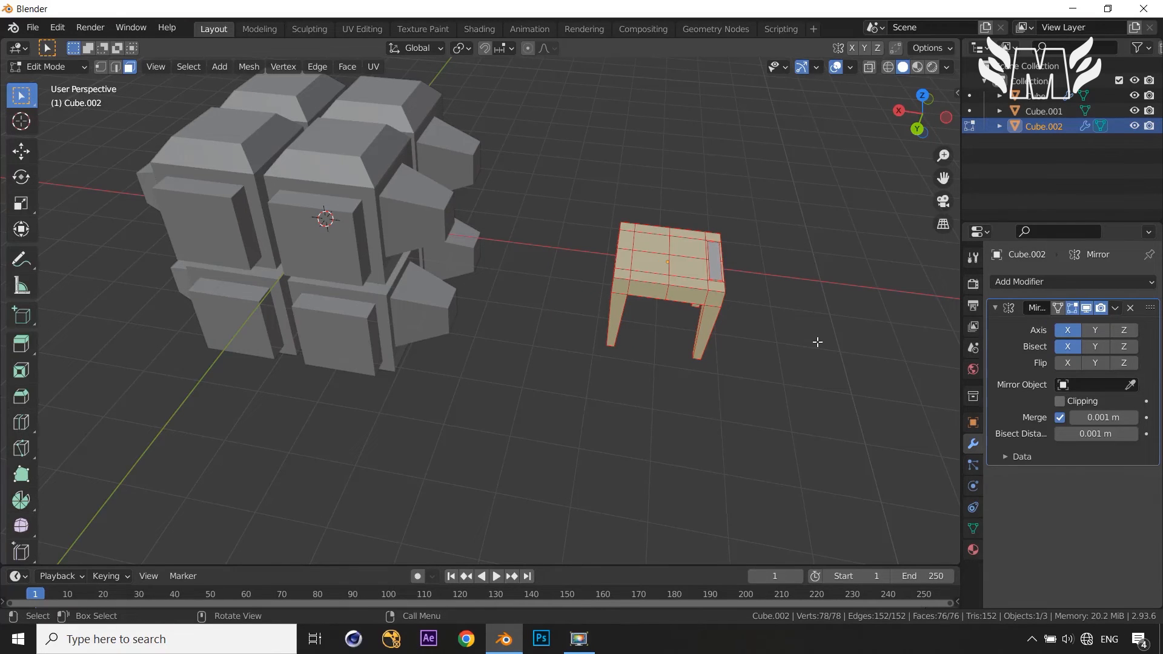
Try extruding the tabletop's middle faces on the -X side upward, and undo the extrusion of about 1 m
{"action": "left_click", "coordinate": [689, 268]}
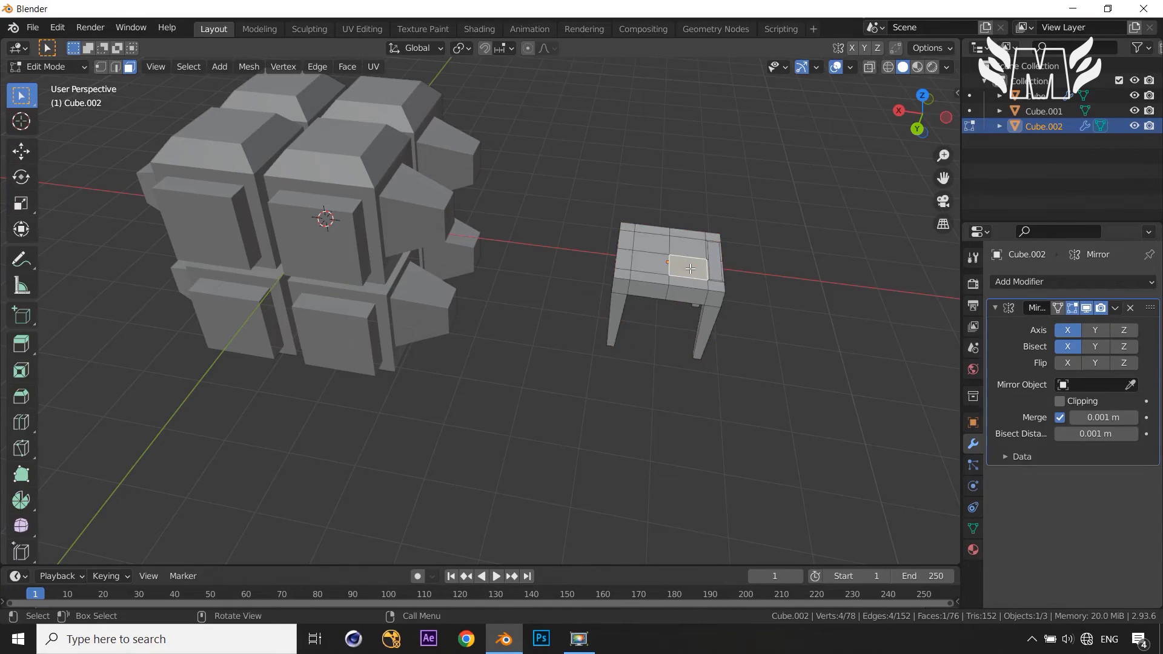
{"action": "key", "text": "e"}
{"action": "right_click", "coordinate": [686, 211]}
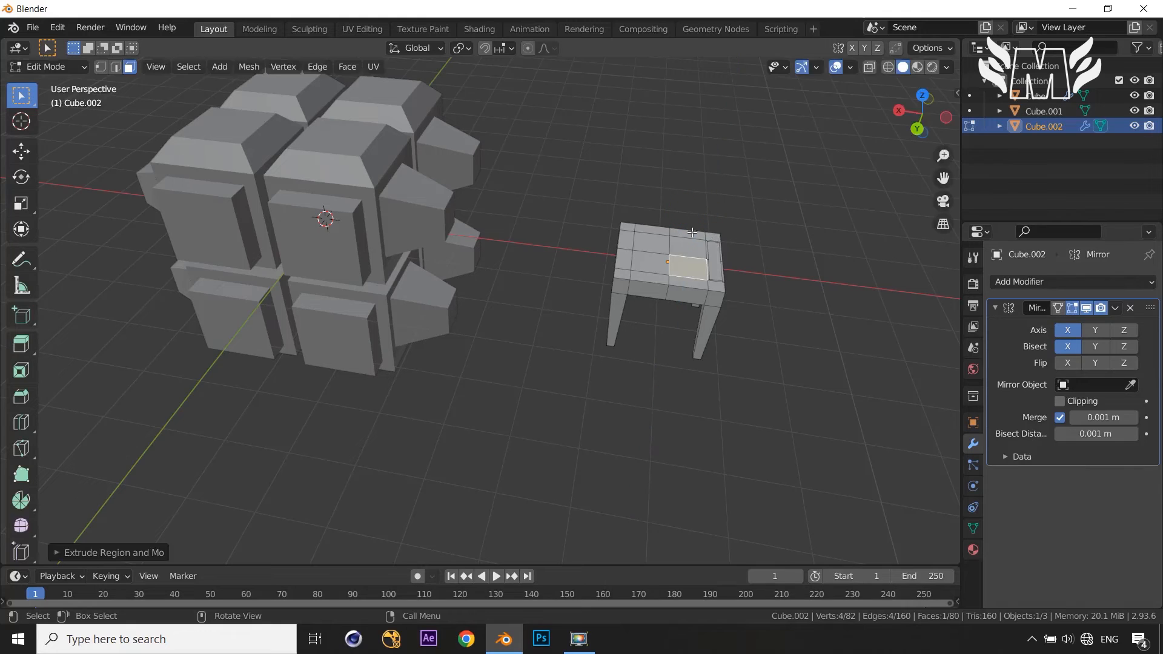
{"action": "left_click", "coordinate": [689, 253]}
{"action": "key", "text": "e"}
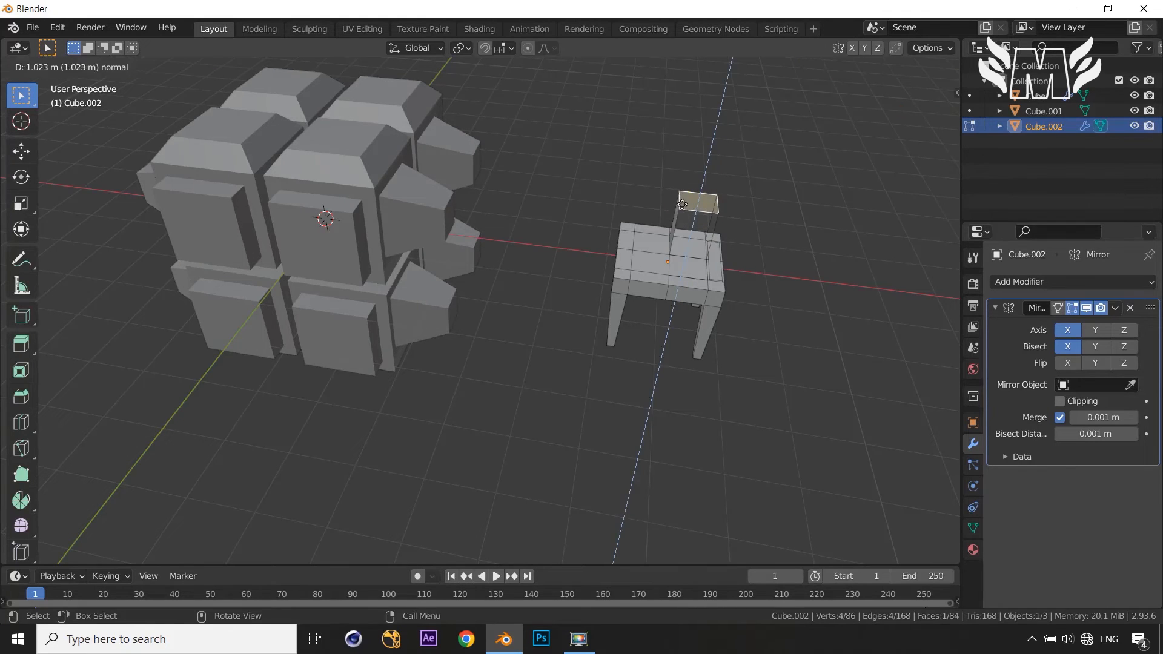
{"action": "left_click", "coordinate": [666, 224]}
{"action": "key", "text": "ctrl+z"}
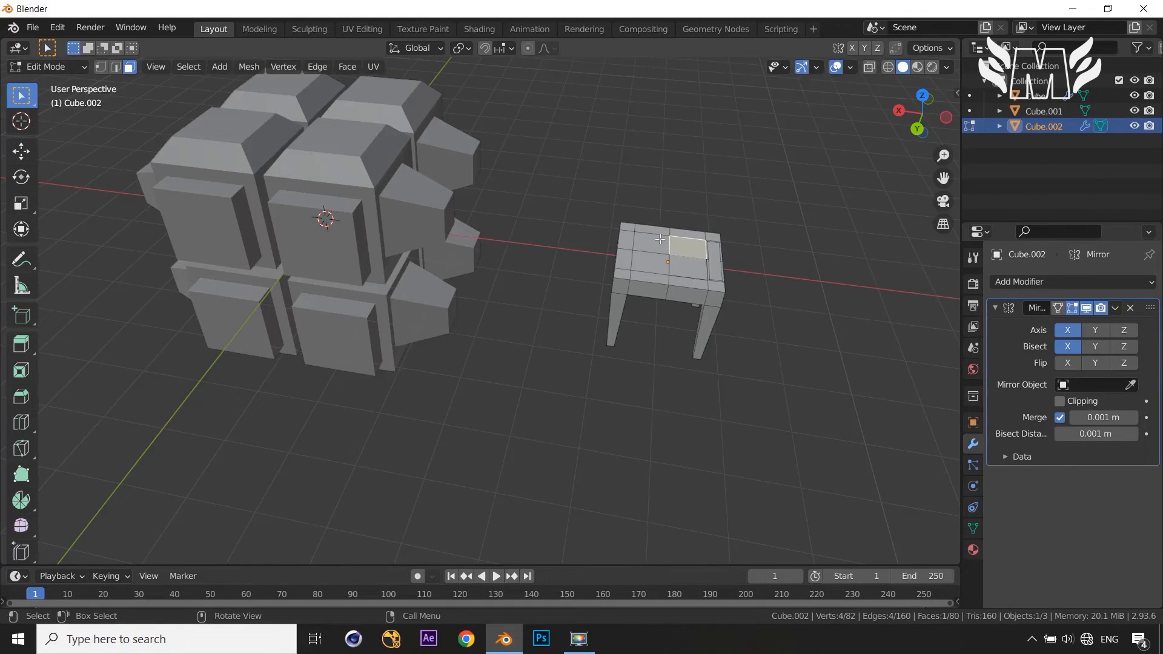
Try extruding the tabletop's inner middle face on the +X side upward and sliding it outward along X, and undo both
{"action": "left_click", "coordinate": [659, 241]}
{"action": "key", "text": "e"}
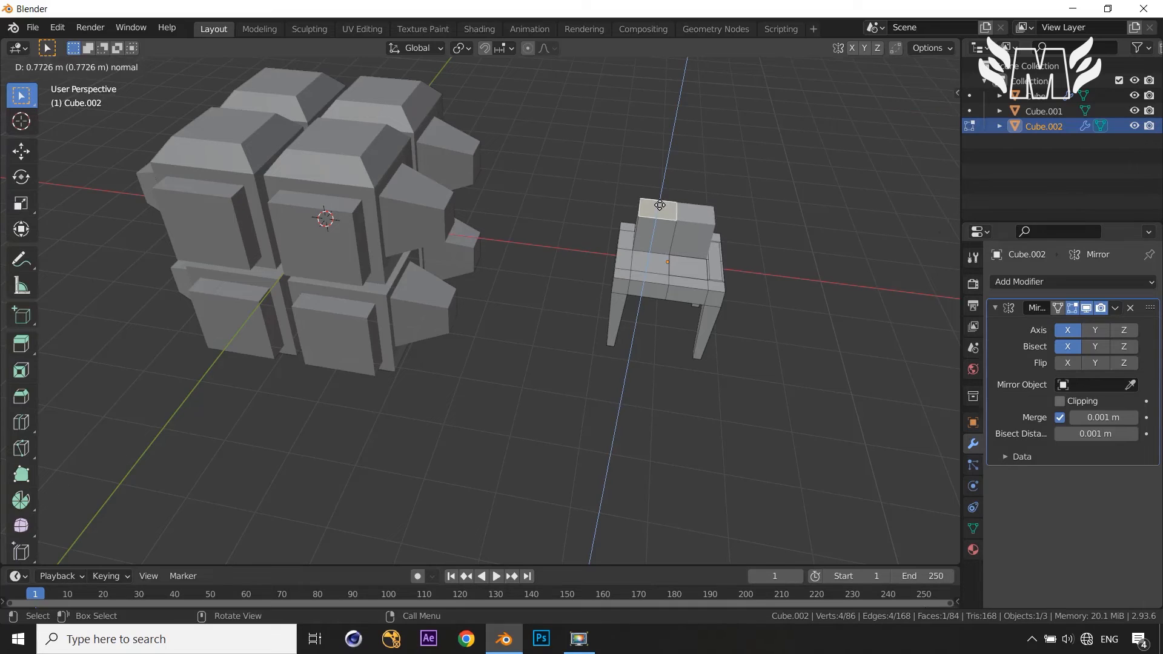
{"action": "left_click", "coordinate": [659, 200]}
{"action": "key", "text": "g"}
{"action": "key", "text": "x"}
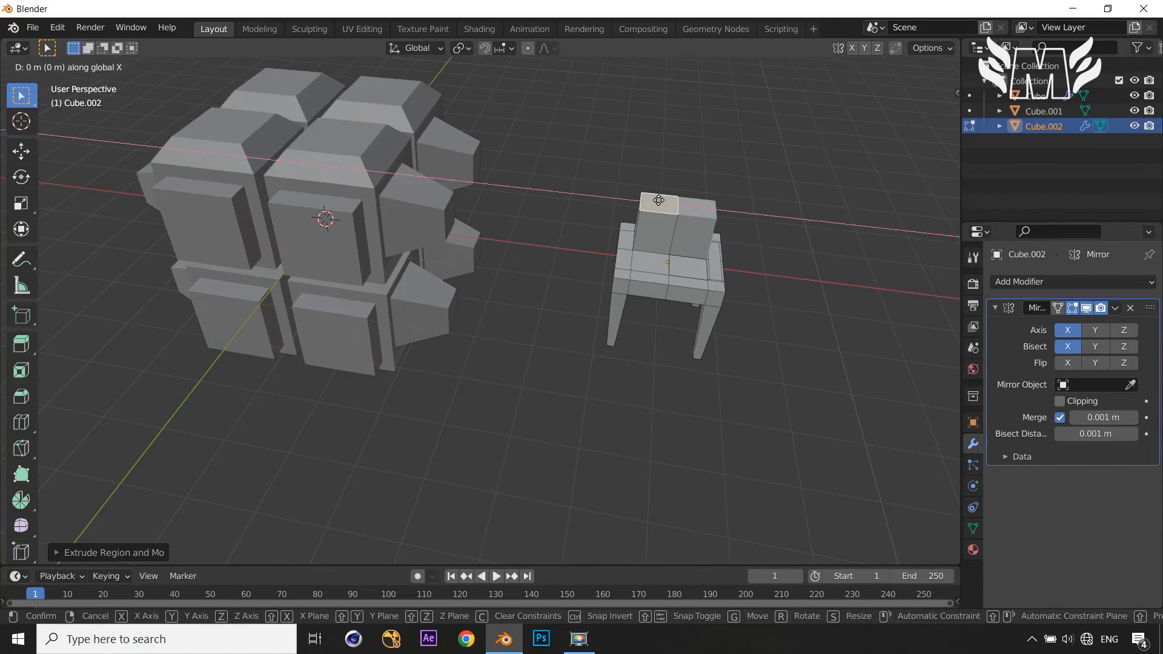
{"action": "left_click", "coordinate": [630, 203]}
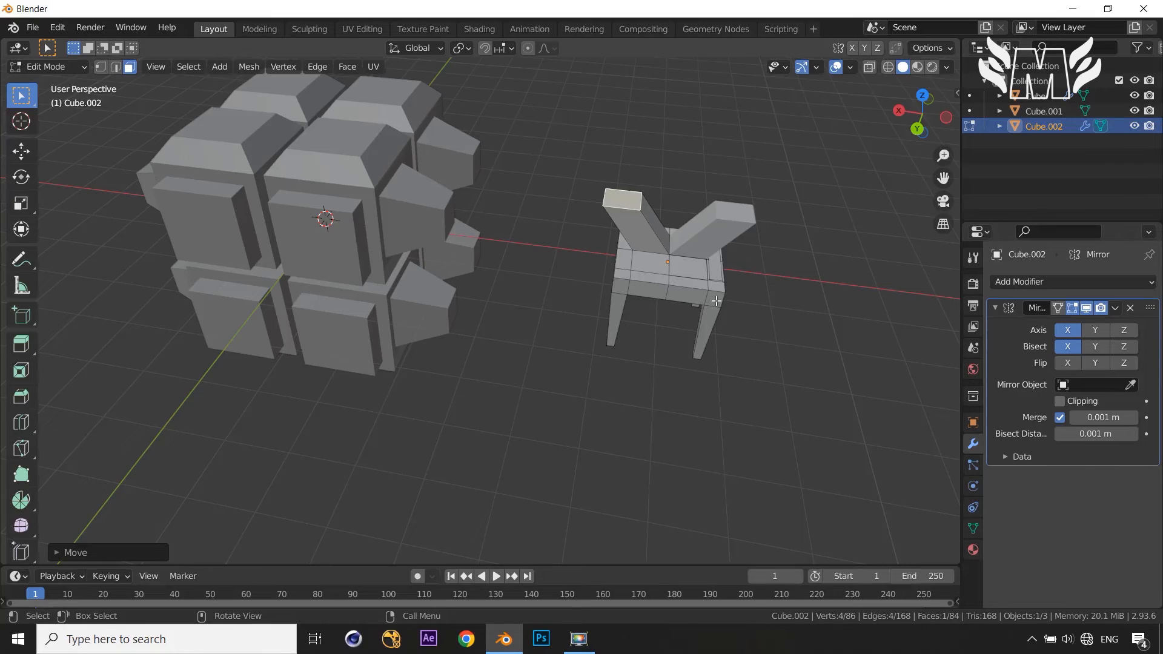
{"action": "key", "text": "ctrl+z"}
{"action": "key", "text": "ctrl+z"}
{"action": "key", "text": "ctrl+z"}
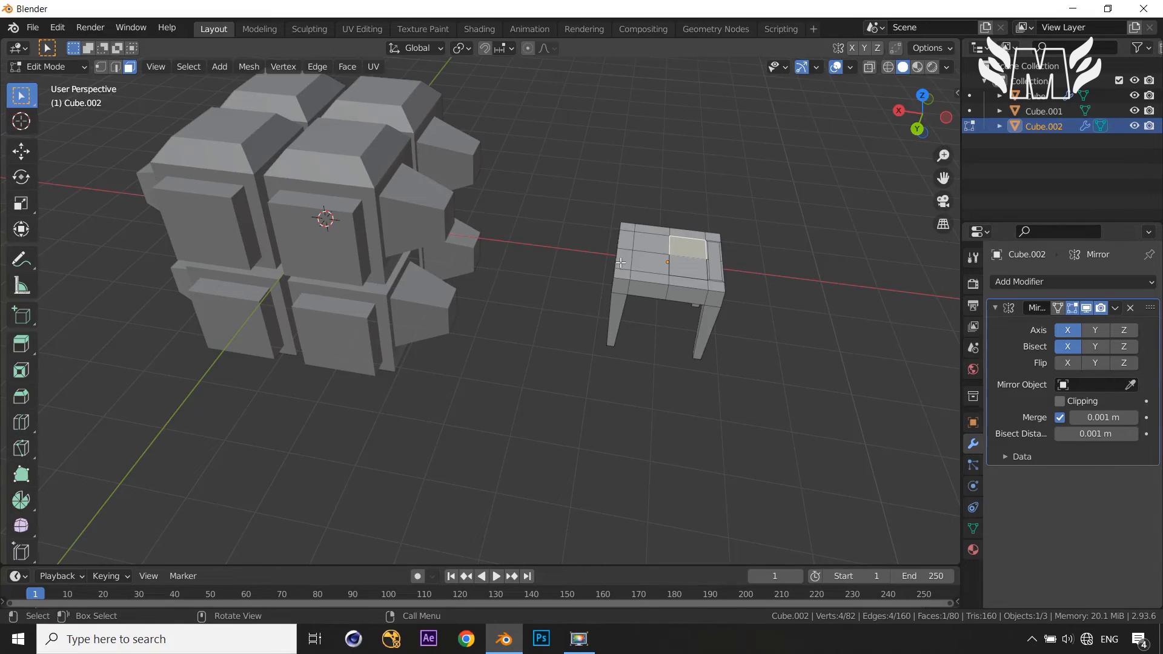
Extrude the middle face along the tabletop's +X outer edge upward by about 0.8 m to form mirrored armrests
{"action": "left_click", "coordinate": [621, 262]}
{"action": "key", "text": "e"}
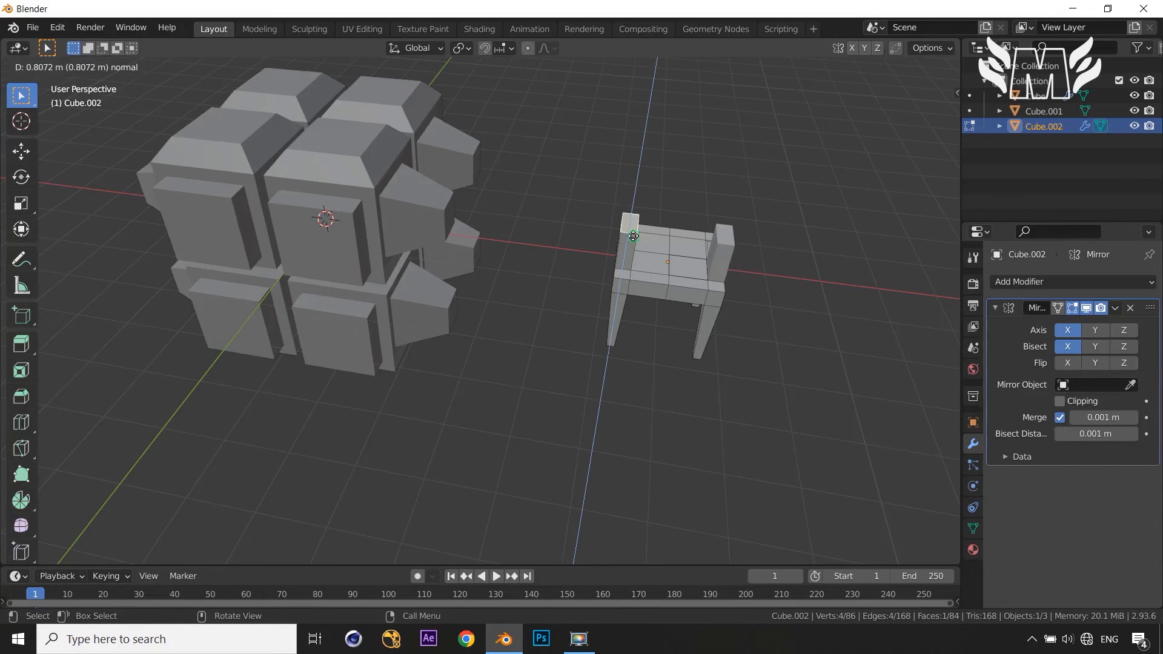
{"action": "left_click", "coordinate": [633, 235]}
{"action": "middle_click_drag", "start_coordinate": [879, 351], "coordinate": [774, 393]}
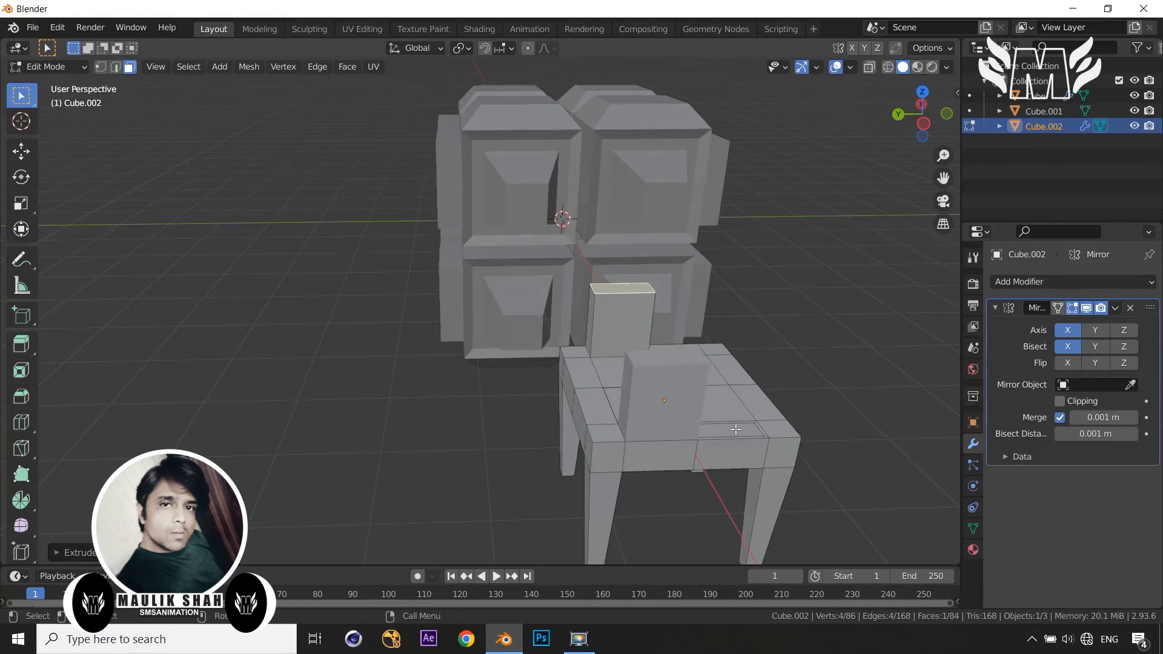
{"action": "middle_click_drag", "start_coordinate": [736, 429], "coordinate": [868, 479]}
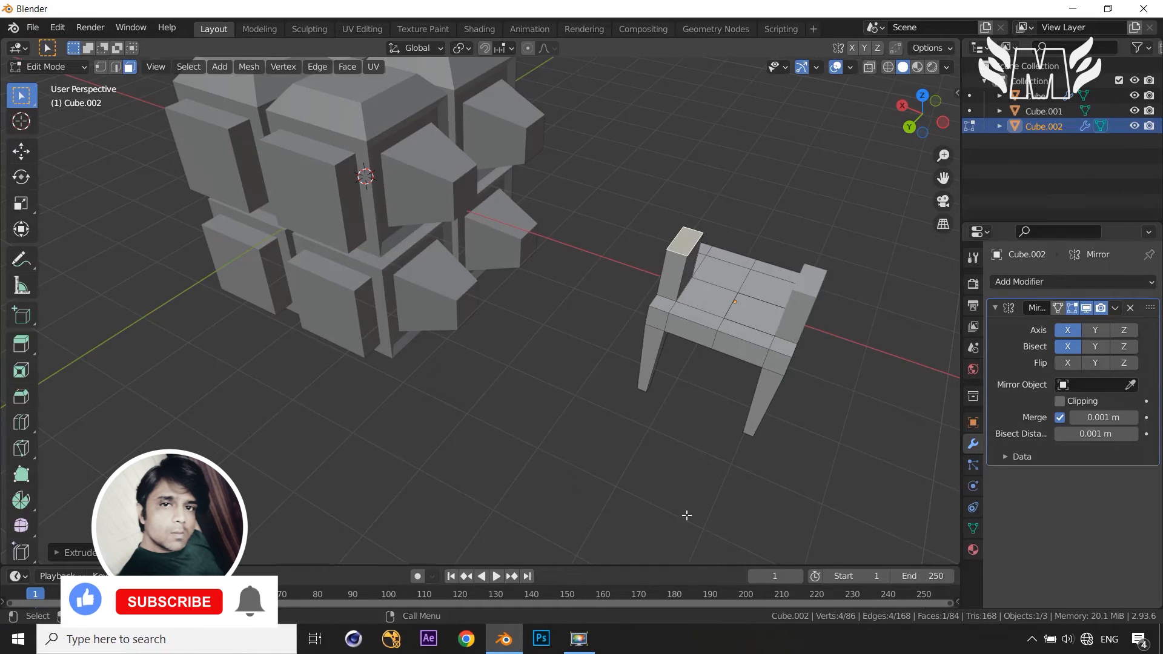
{"action": "middle_click_drag", "start_coordinate": [818, 365], "coordinate": [794, 452]}
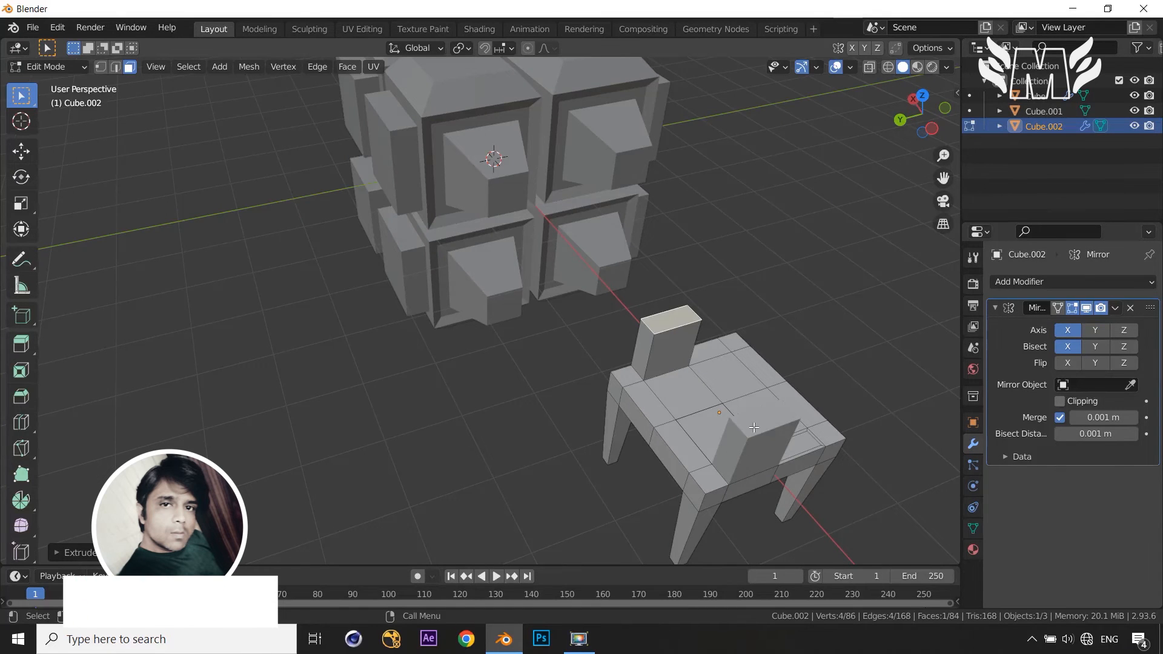
Apply the Mirror modifier to the chair in Object Mode and inspect the resulting full mesh in Edit Mode
{"action": "key", "text": "Tab"}
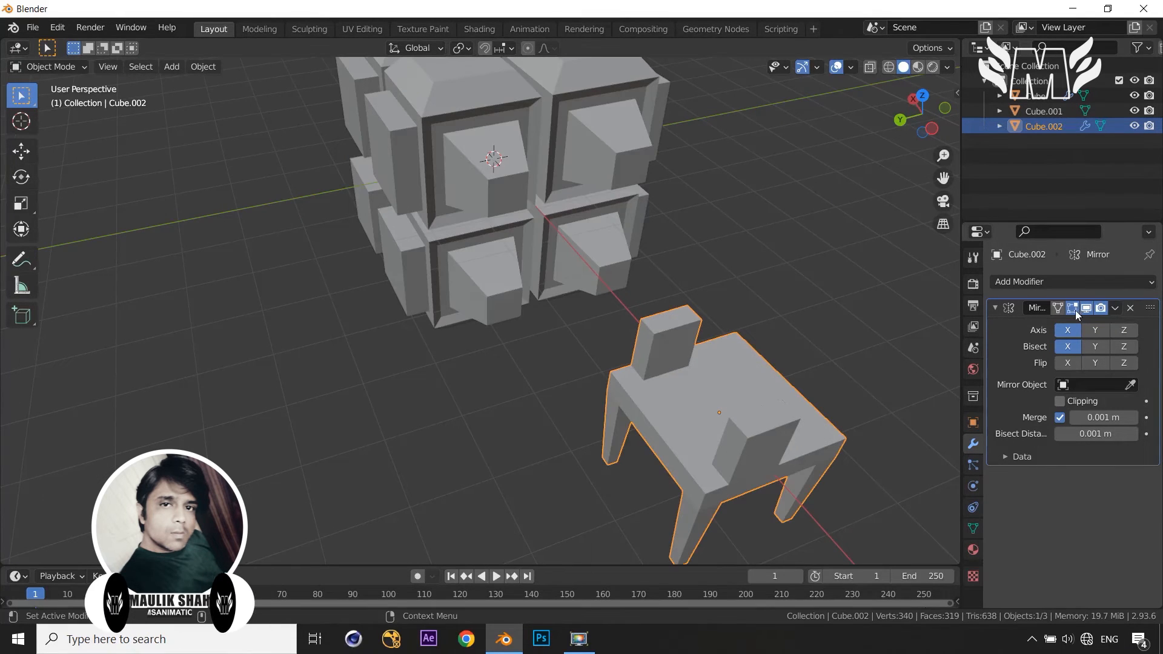
{"action": "left_click", "coordinate": [1114, 308]}
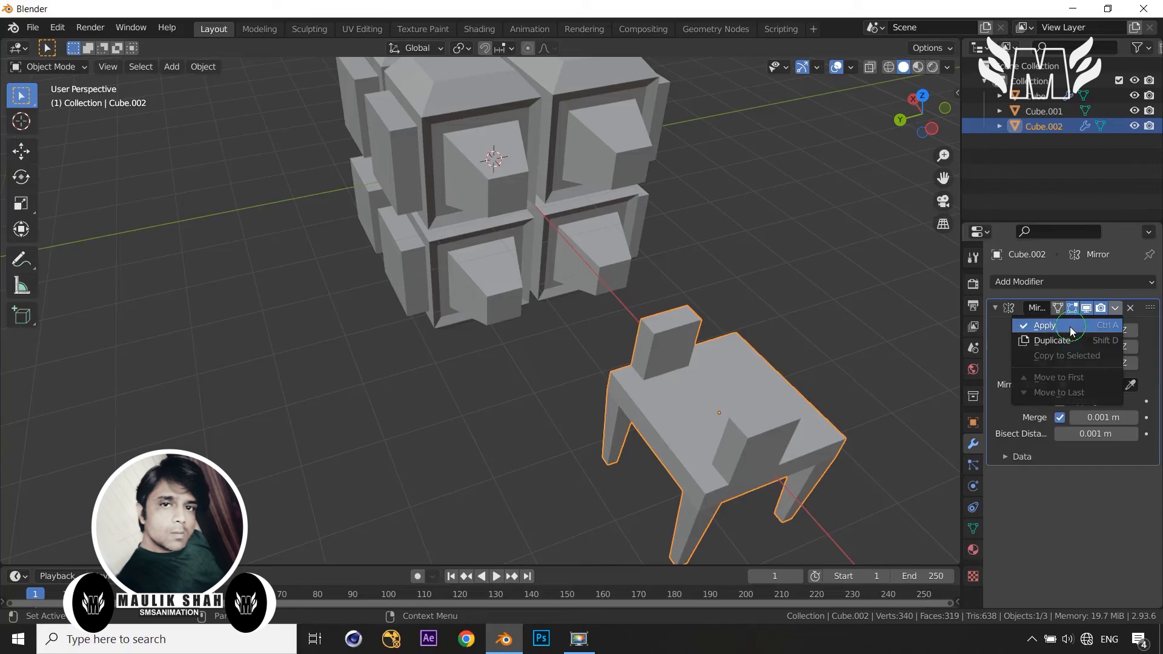
{"action": "left_click", "coordinate": [1070, 326]}
{"action": "key", "text": "Tab"}
{"action": "middle_click_drag", "start_coordinate": [820, 371], "coordinate": [589, 441]}
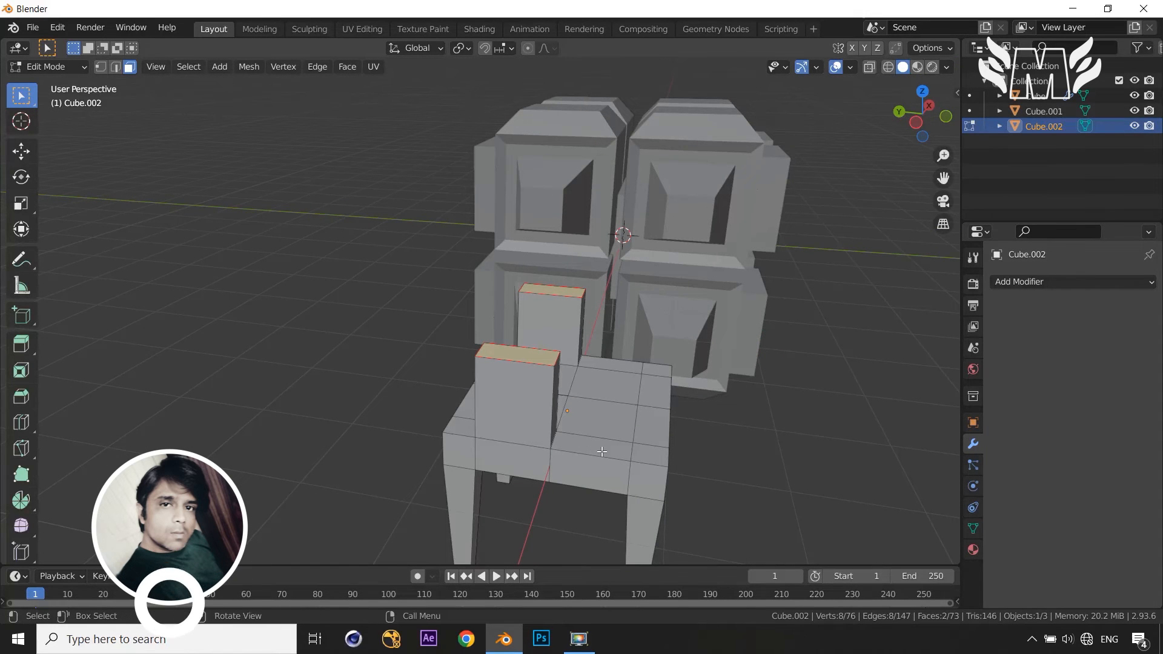
{"action": "middle_click_drag", "start_coordinate": [601, 452], "coordinate": [671, 470]}
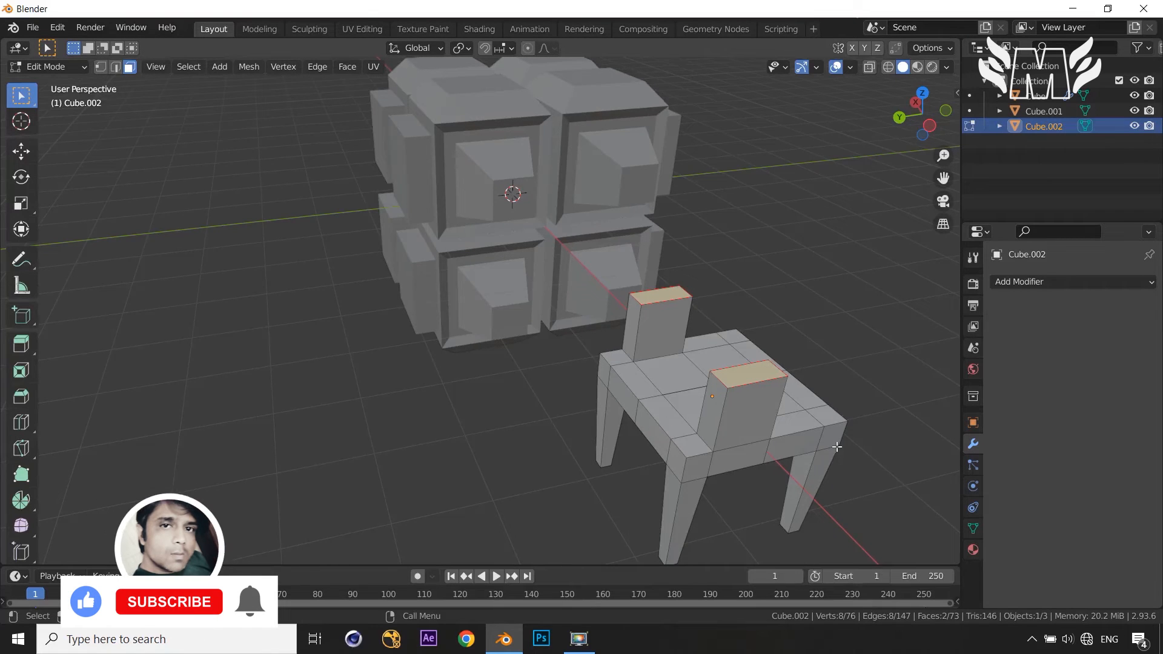
{"action": "scroll", "coordinate": [837, 447], "scroll_direction": "down", "scroll_amount": 3}
{"action": "middle_click_drag", "start_coordinate": [820, 470], "coordinate": [911, 483]}
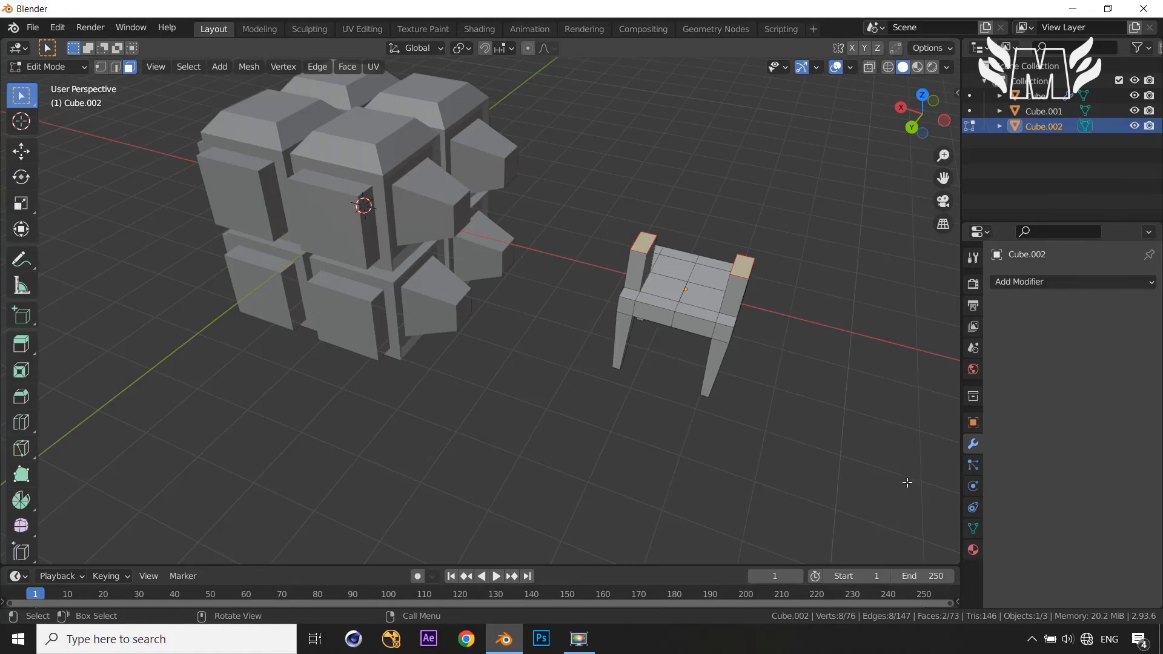
{"action": "middle_click_drag", "start_coordinate": [628, 463], "coordinate": [730, 493]}
Return to Object Mode and move the chair along X closer to the mirrored cubes
{"action": "key", "text": "Tab"}
{"action": "key", "text": "g"}
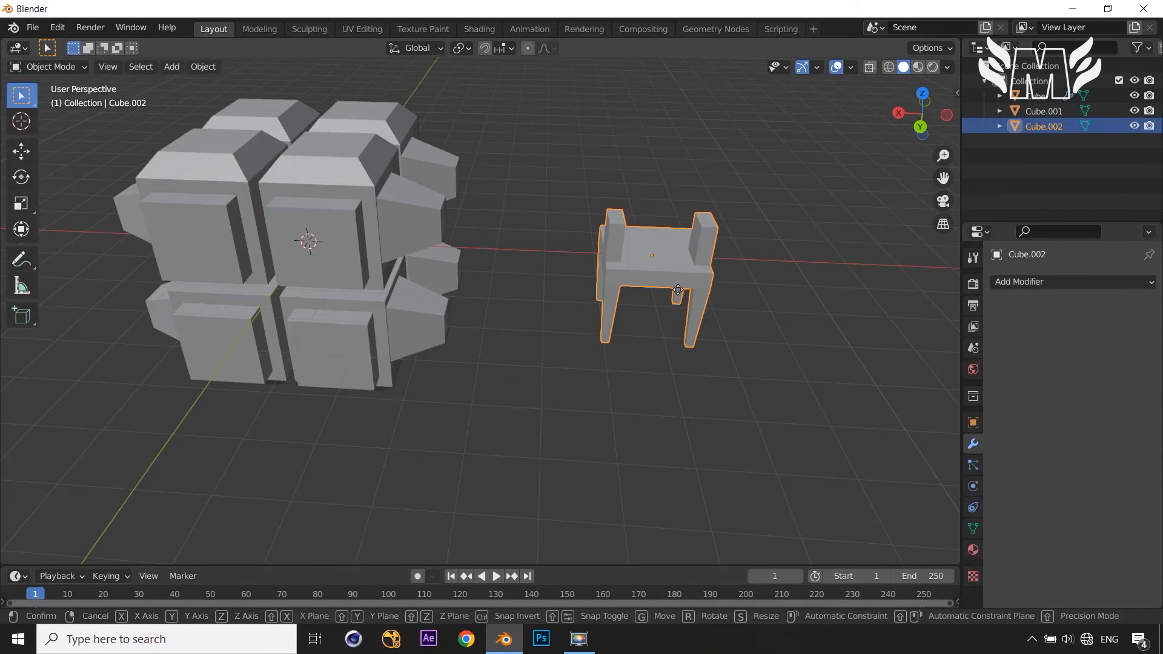
{"action": "key", "text": "x"}
{"action": "left_click", "coordinate": [590, 282]}
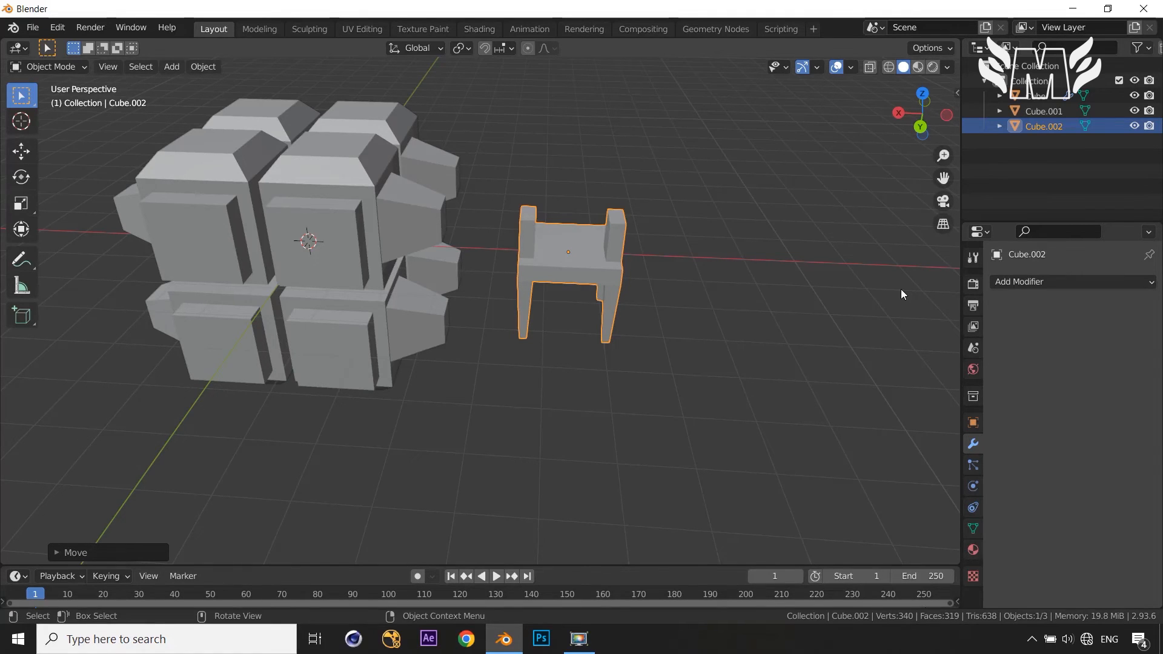
{"action": "middle_click_drag", "start_coordinate": [730, 346], "coordinate": [694, 418]}
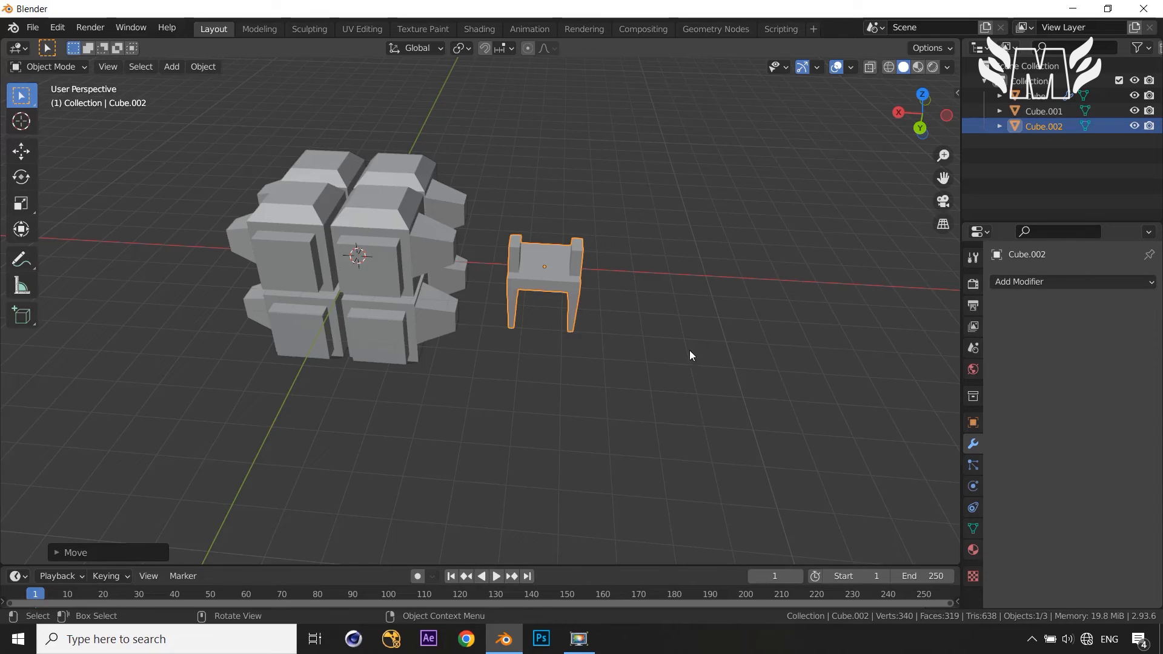
Add a Monkey mesh and move it along X to the far side of the chair from the cubes
{"action": "key", "text": "shift+a"}
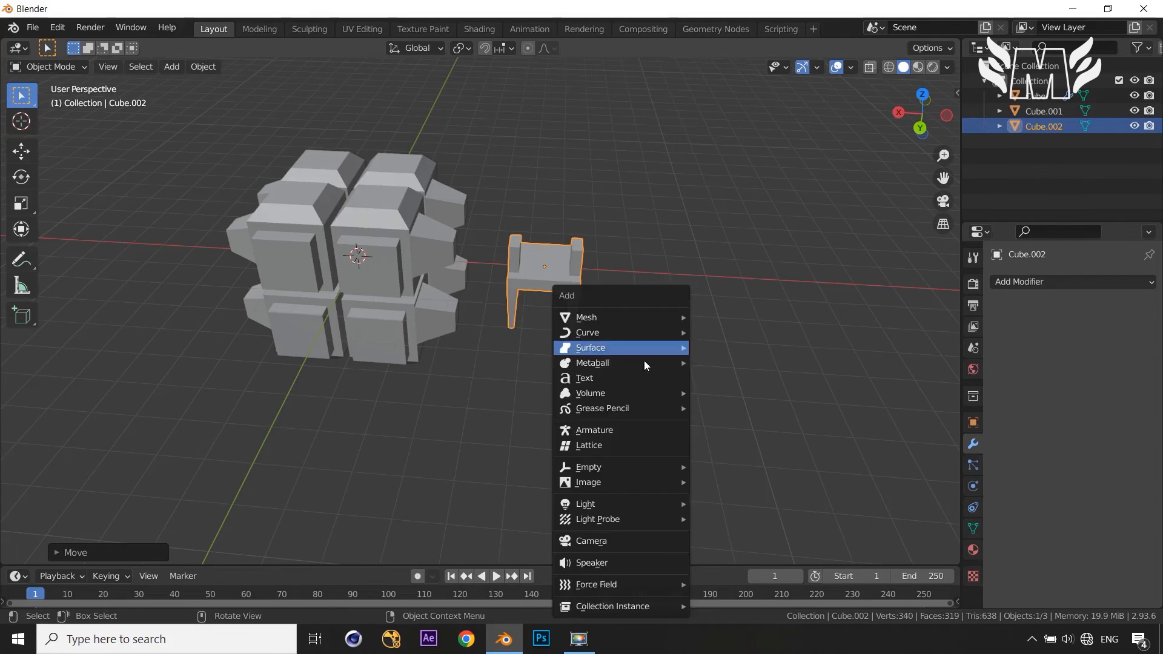
{"action": "mouse_move", "coordinate": [637, 316]}
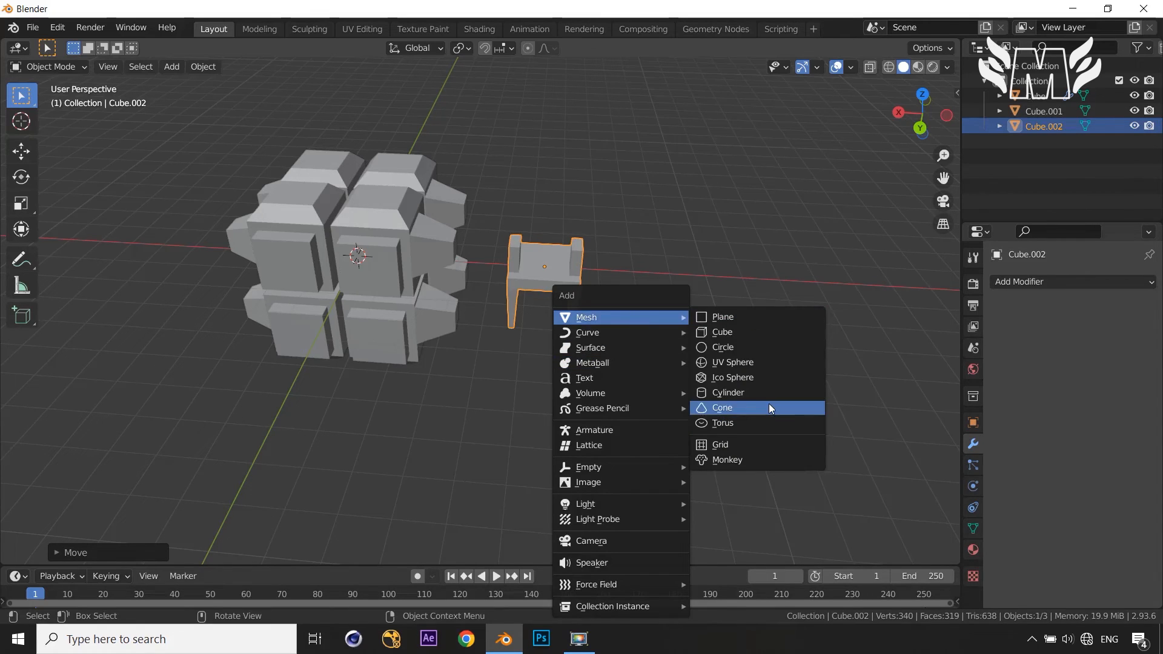
{"action": "left_click", "coordinate": [765, 459]}
{"action": "key", "text": "g"}
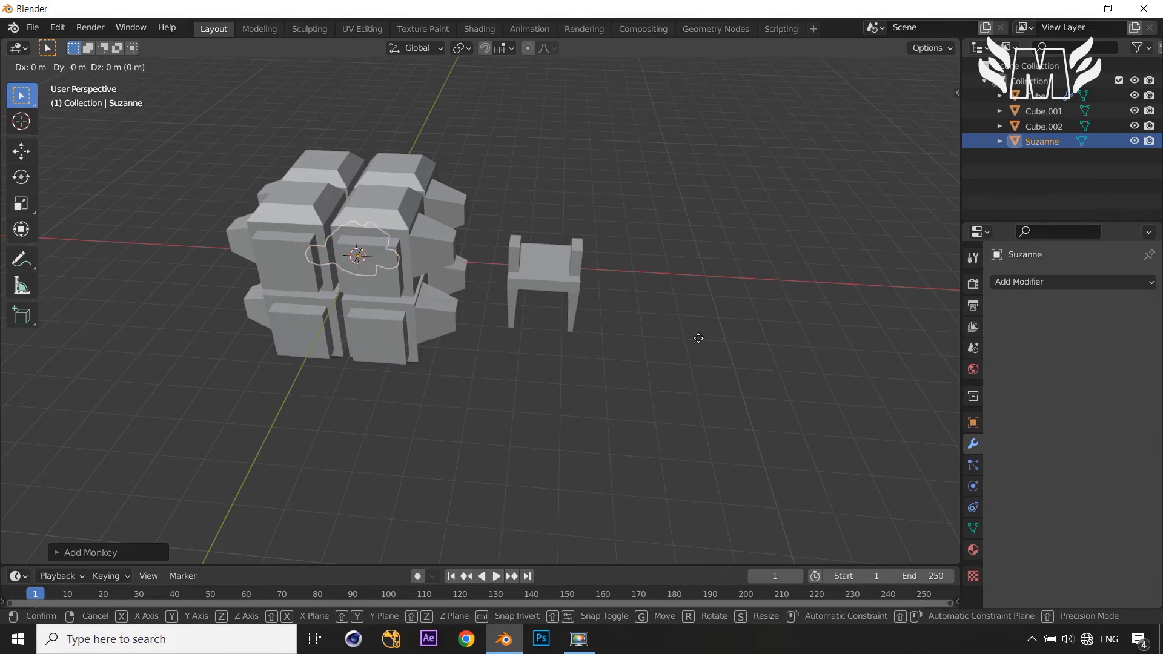
{"action": "key", "text": "x"}
{"action": "left_click", "coordinate": [44, 330]}
{"action": "middle_click_drag", "start_coordinate": [574, 314], "coordinate": [275, 260]}
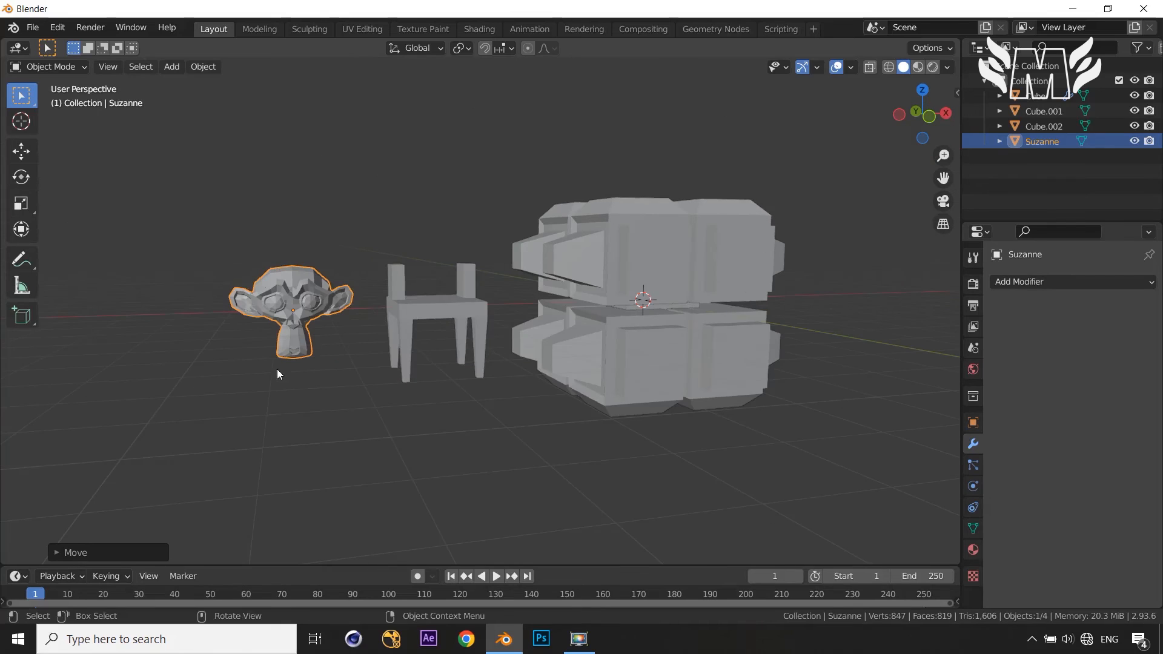
{"action": "middle_click_drag", "start_coordinate": [357, 416], "coordinate": [456, 388]}
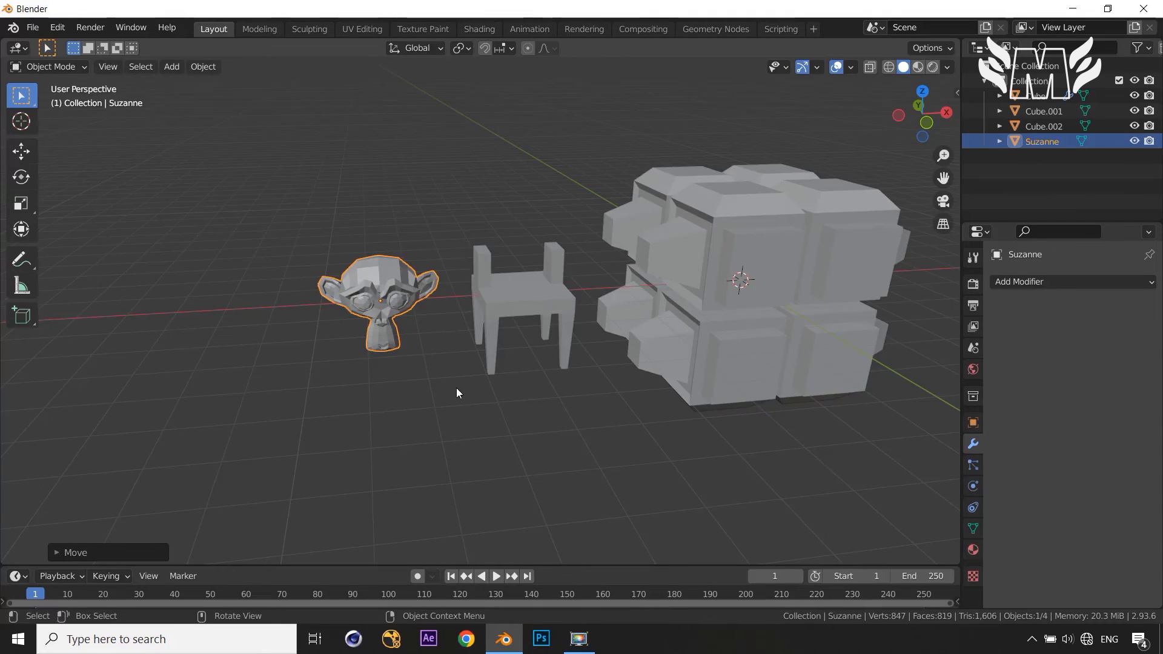
Enter Edit Mode on the monkey and turn on X-axis mesh mirroring
{"action": "key", "text": "Tab"}
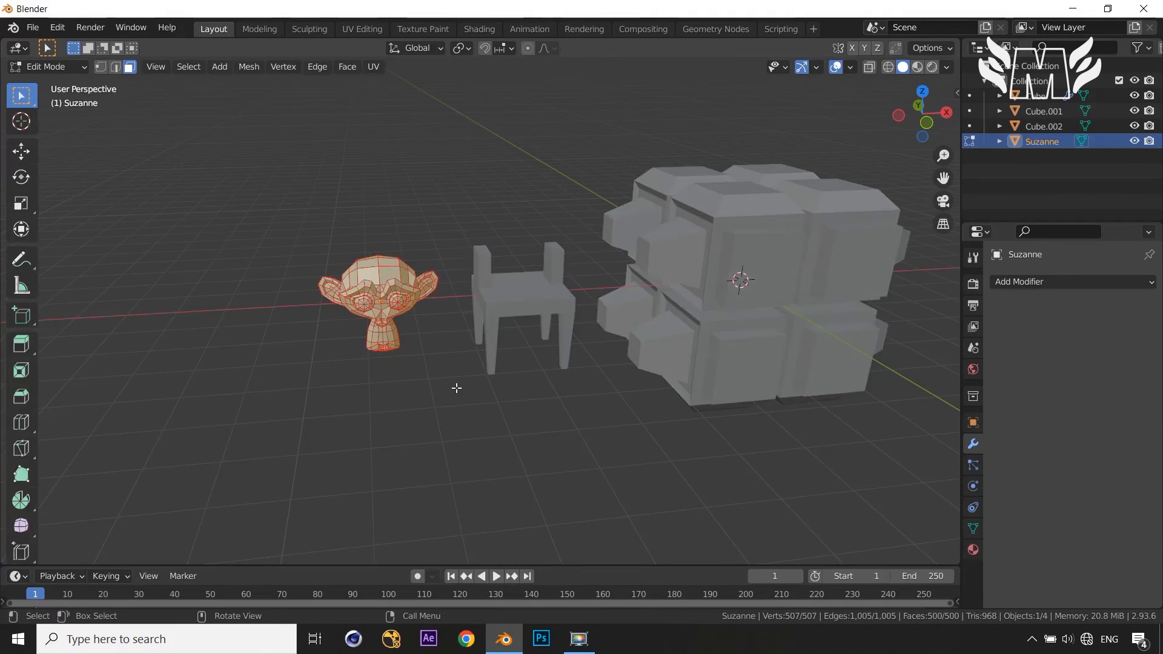
{"action": "left_click", "coordinate": [852, 47]}
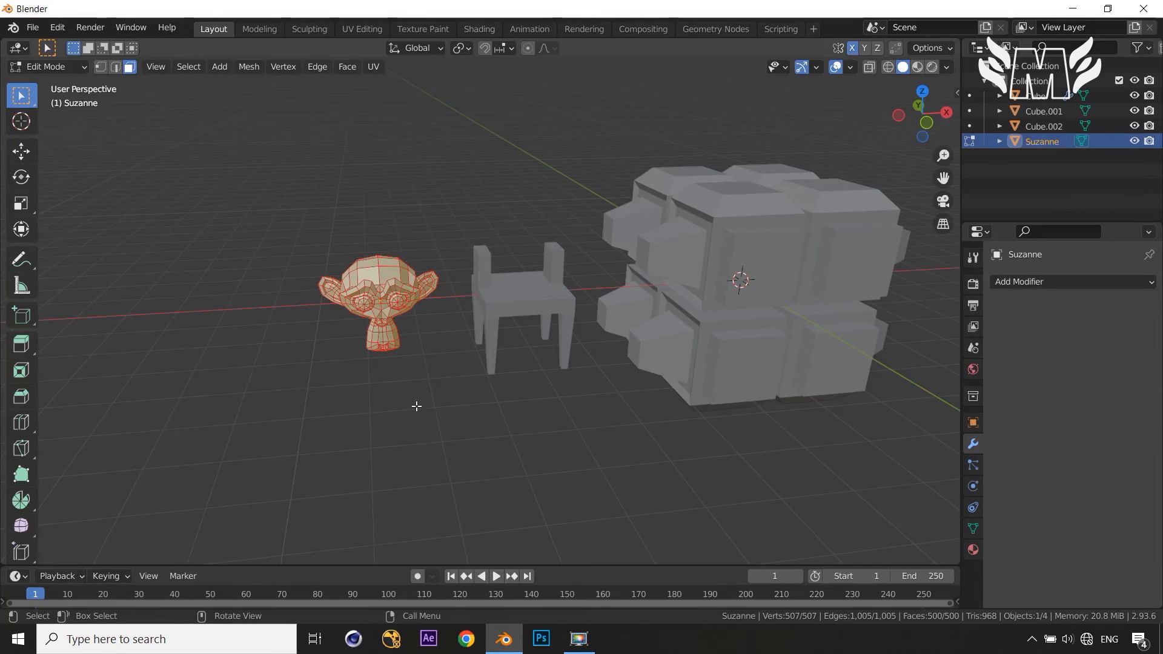
{"action": "middle_click_drag", "start_coordinate": [393, 395], "coordinate": [375, 363]}
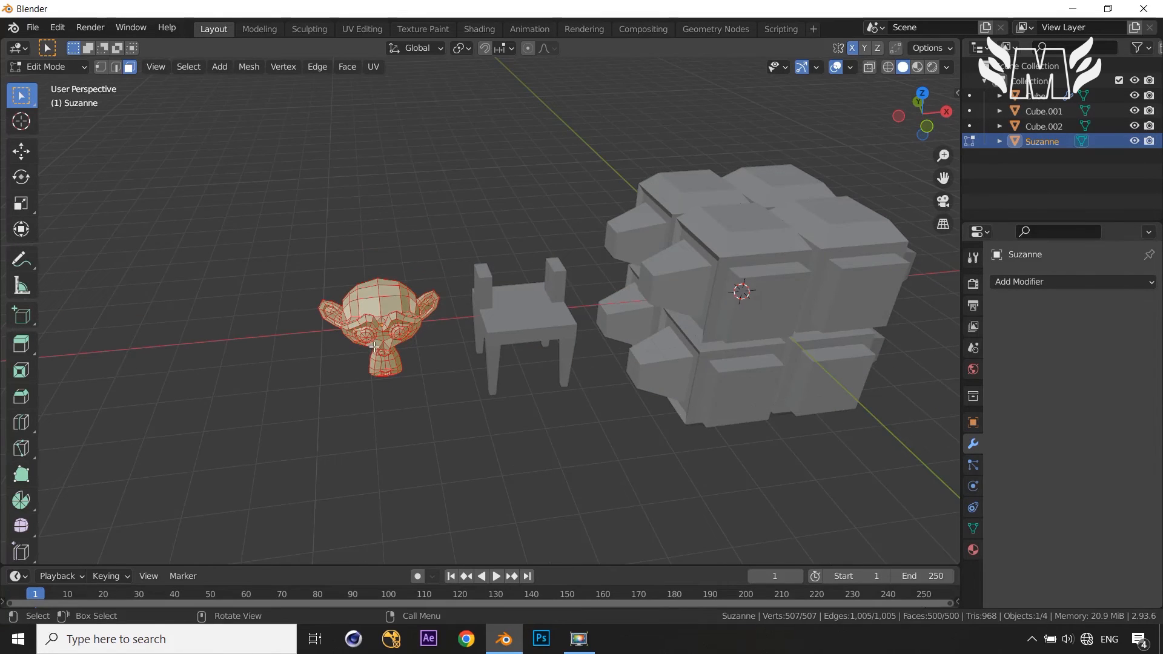
Try extruding a face on one side of the monkey's upper head by about 1.2 m, and undo it
{"action": "left_click", "coordinate": [370, 293]}
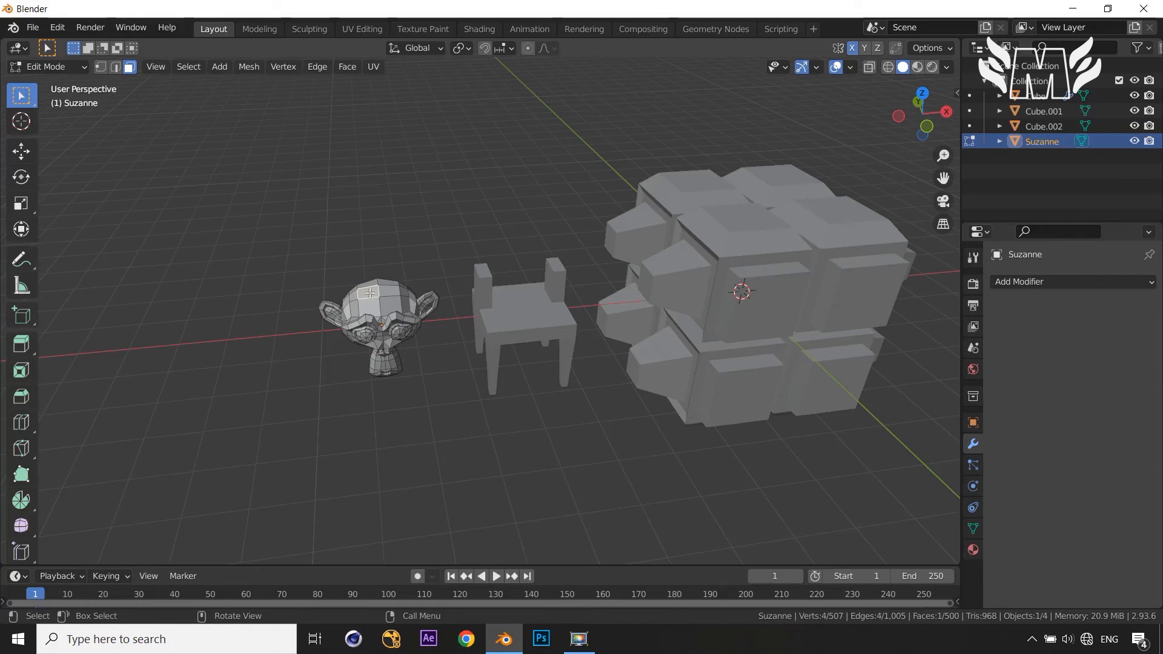
{"action": "key", "text": "e"}
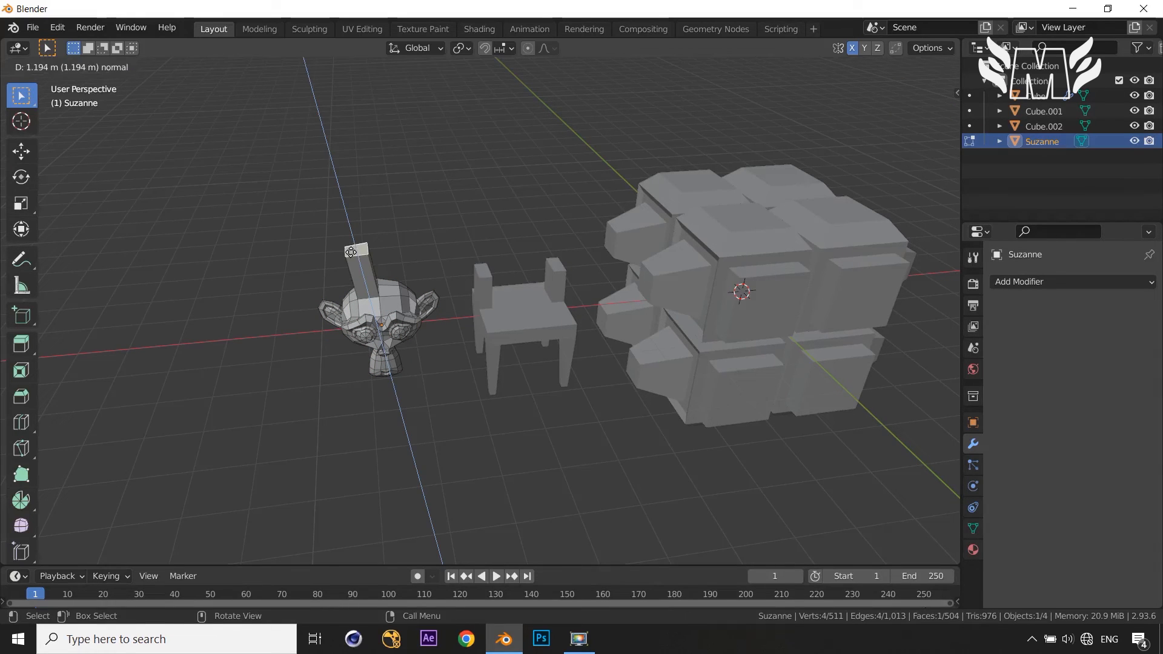
{"action": "left_click", "coordinate": [351, 252]}
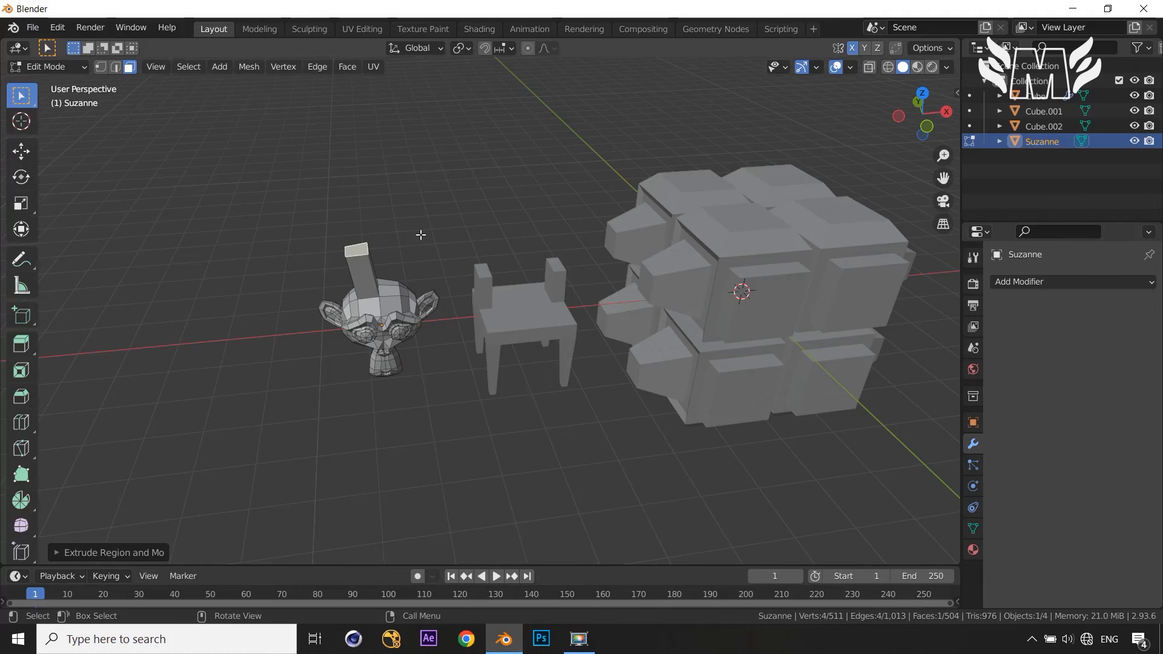
{"action": "key", "text": "ctrl+z"}
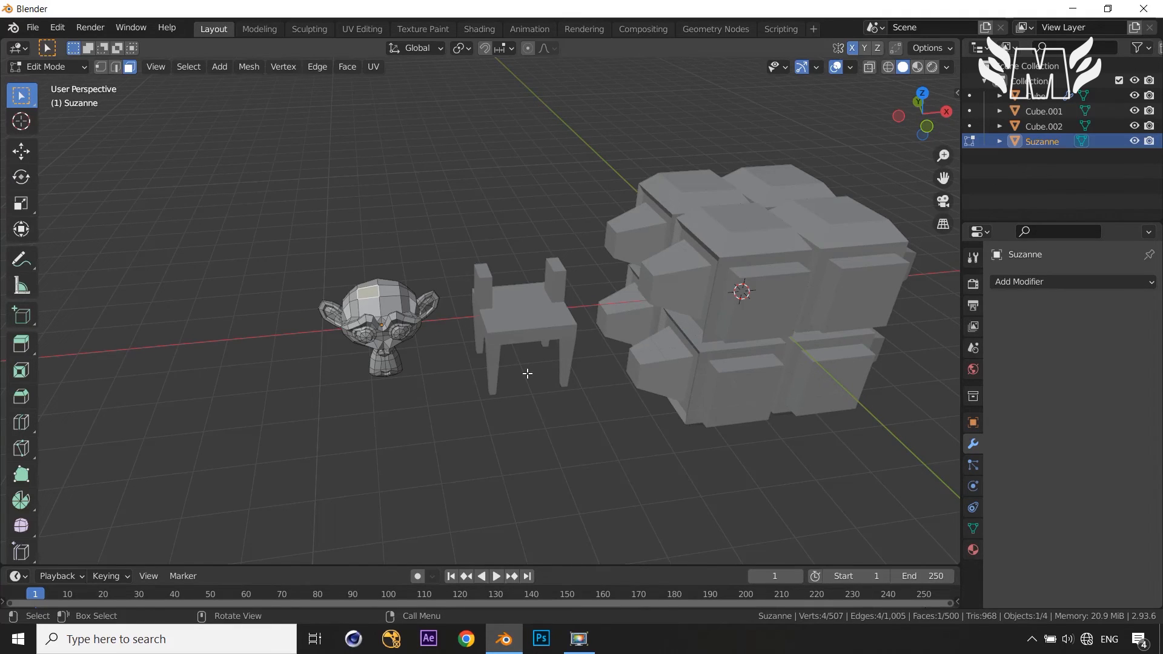
Try insetting the selected face on the monkey's head, and cancel the inset
{"action": "key", "text": "a"}
{"action": "left_click", "coordinate": [383, 295]}
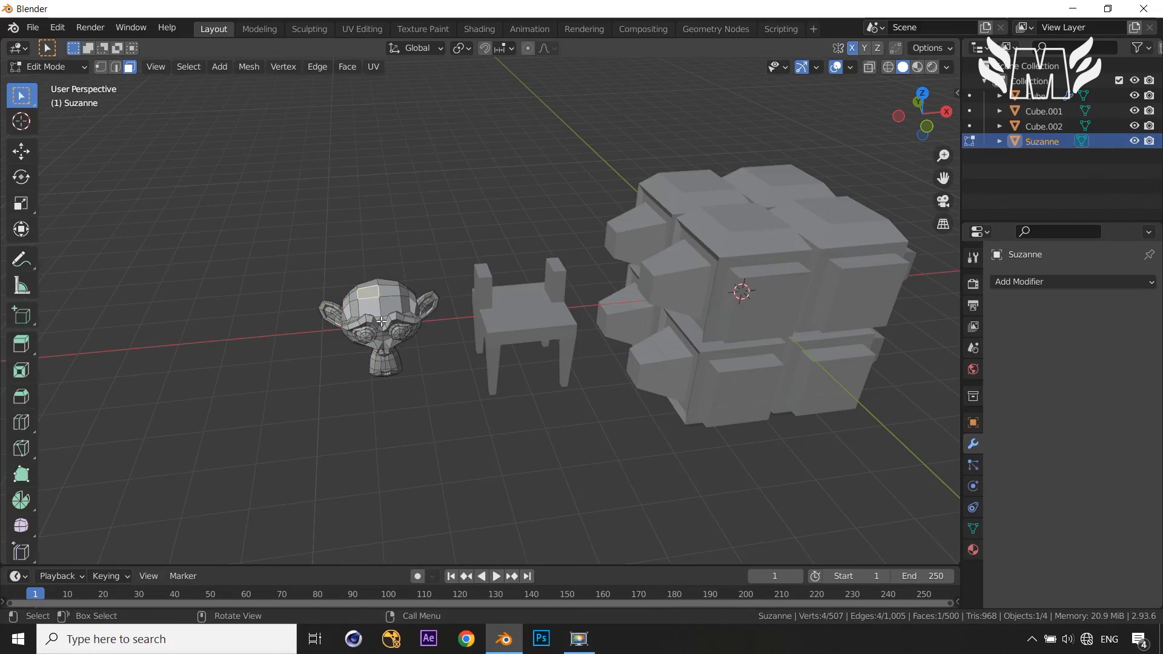
{"action": "key", "text": "i"}
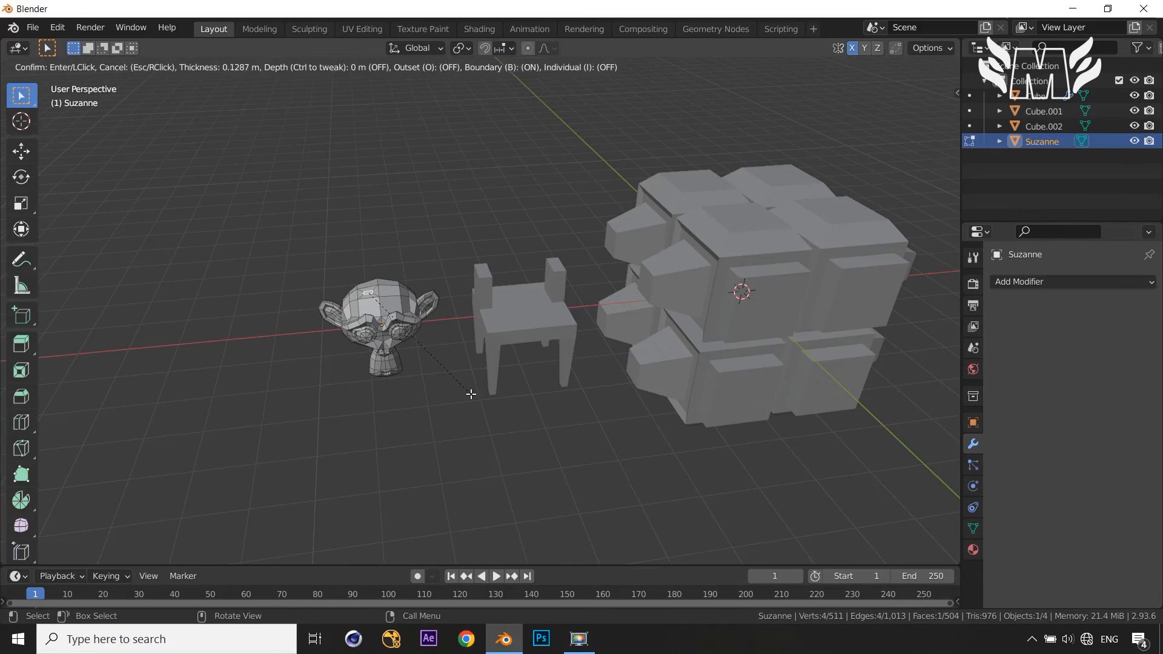
{"action": "key", "text": "Escape"}
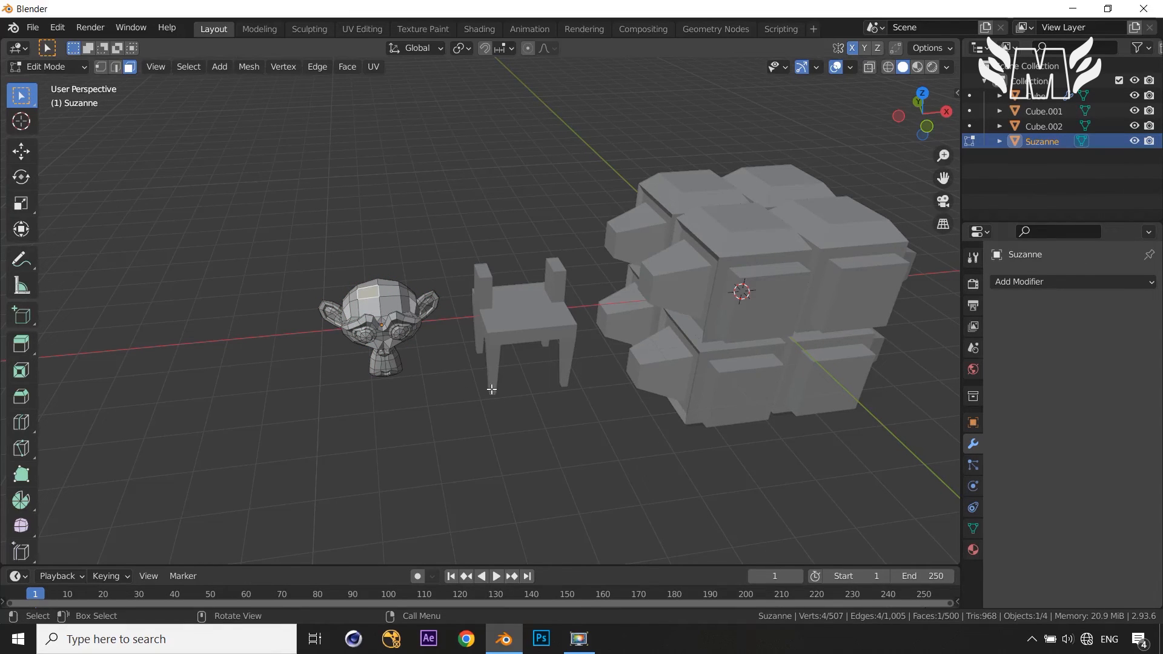
Move the selected face on the monkey's head upward with X mirroring on and scale it down
{"action": "key", "text": "e"}
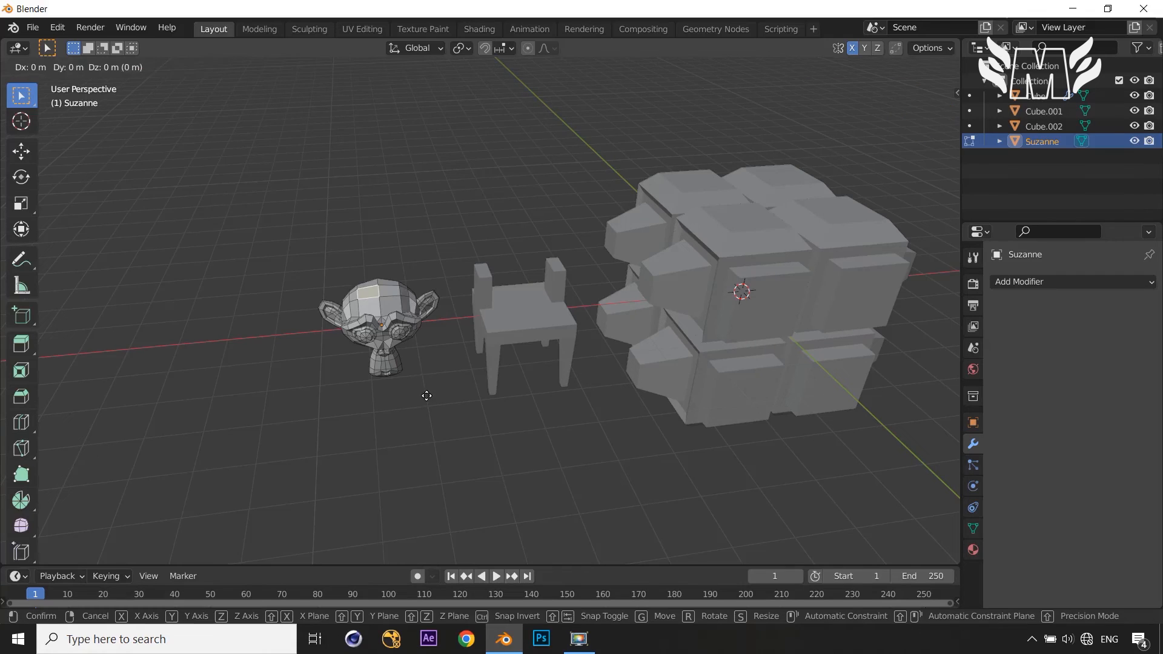
{"action": "left_click", "coordinate": [416, 366]}
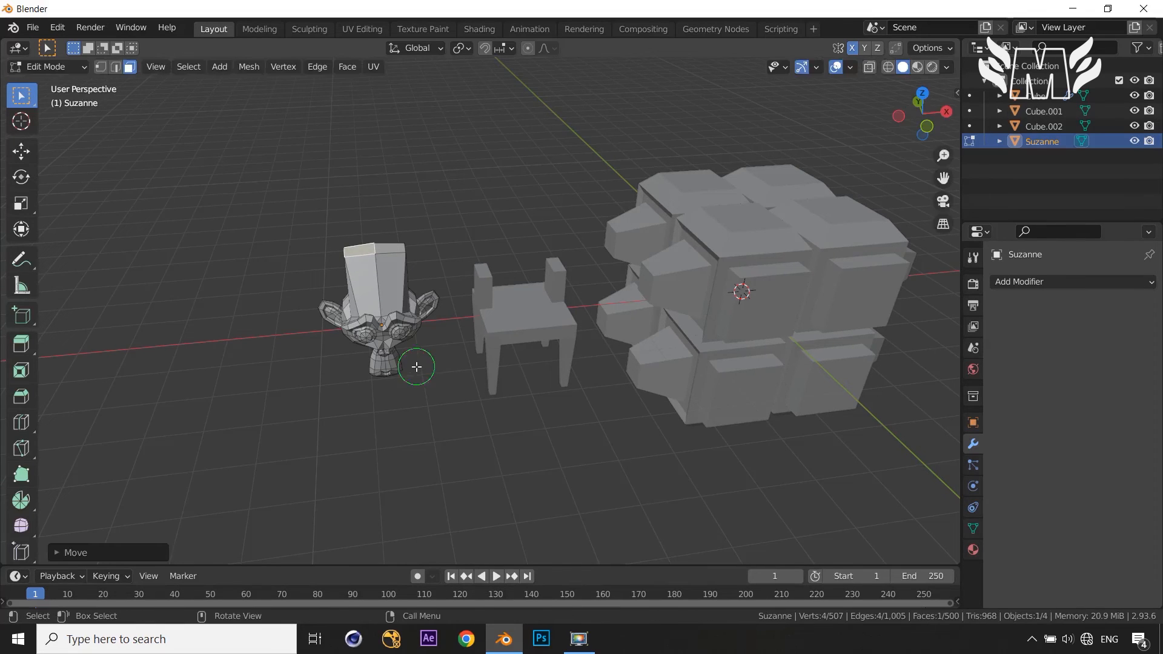
{"action": "key", "text": "s"}
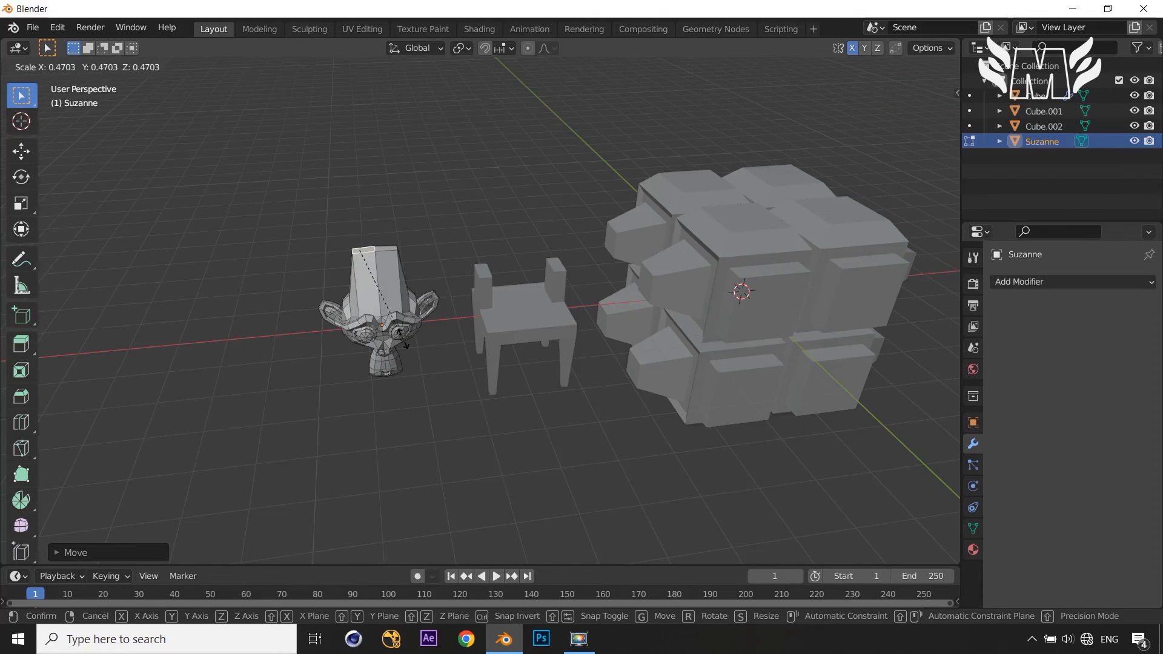
{"action": "left_click", "coordinate": [443, 343]}
{"action": "middle_click_drag", "start_coordinate": [496, 388], "coordinate": [512, 315]}
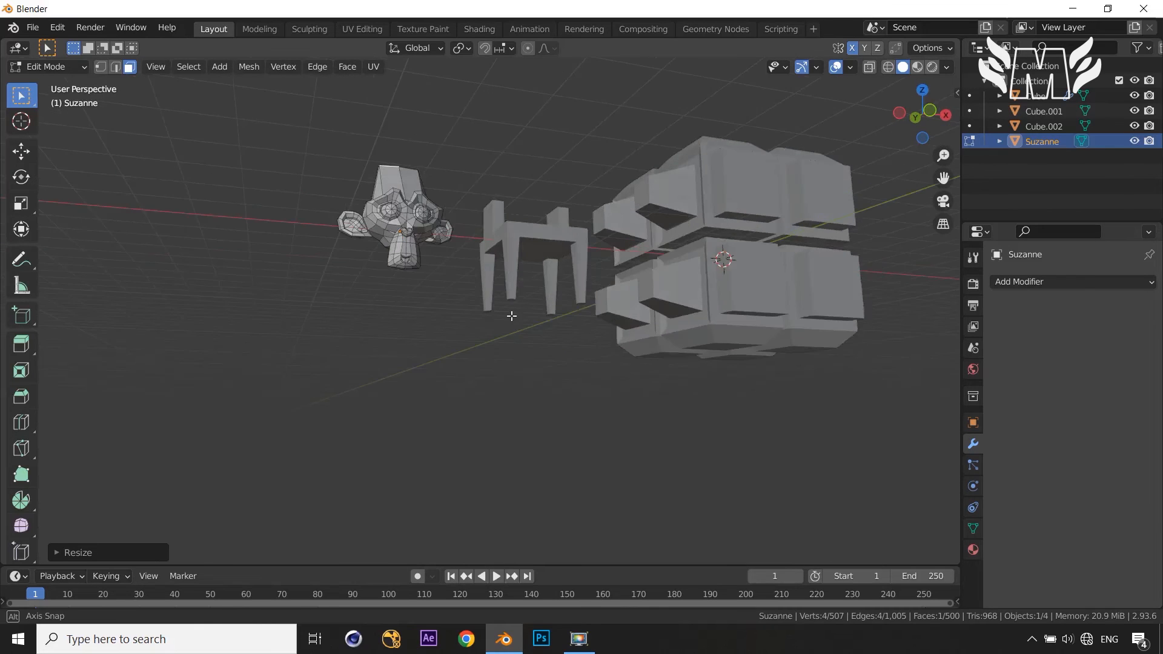
Move a face on the front of the monkey's snout about 0.19 m in the negative X direction, and deselect it
{"action": "scroll", "coordinate": [382, 299], "scroll_direction": "down", "scroll_amount": 2}
{"action": "scroll", "coordinate": [393, 324], "scroll_direction": "up", "scroll_amount": 6}
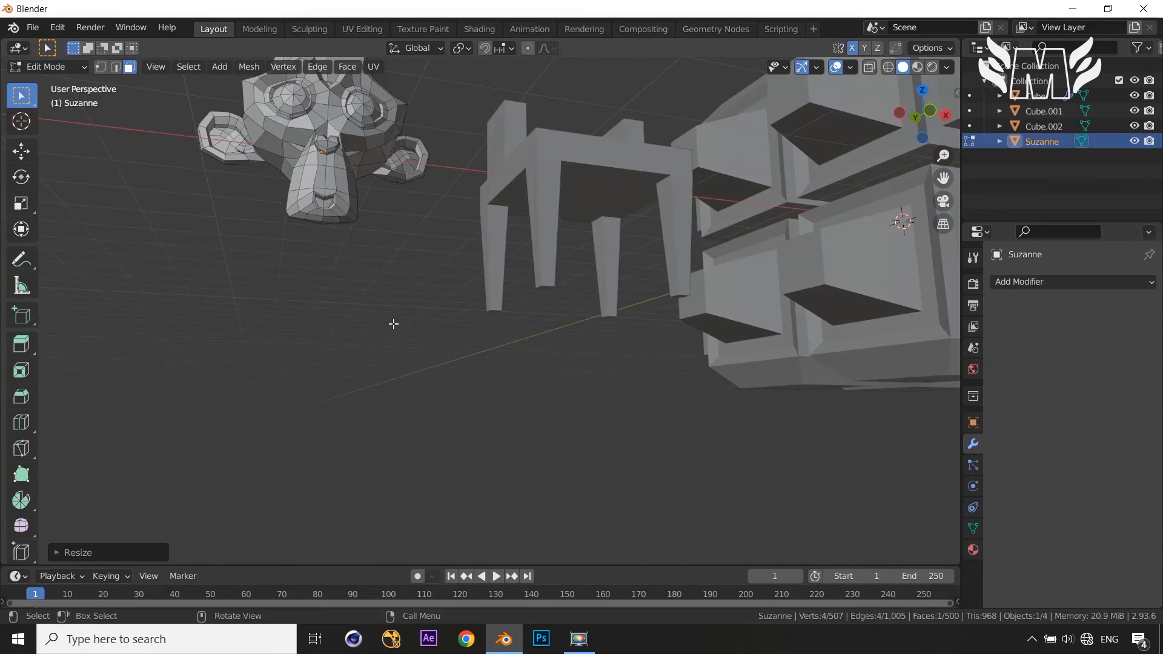
{"action": "middle_click_drag", "start_coordinate": [392, 325], "coordinate": [366, 262]}
{"action": "left_click", "coordinate": [344, 213]}
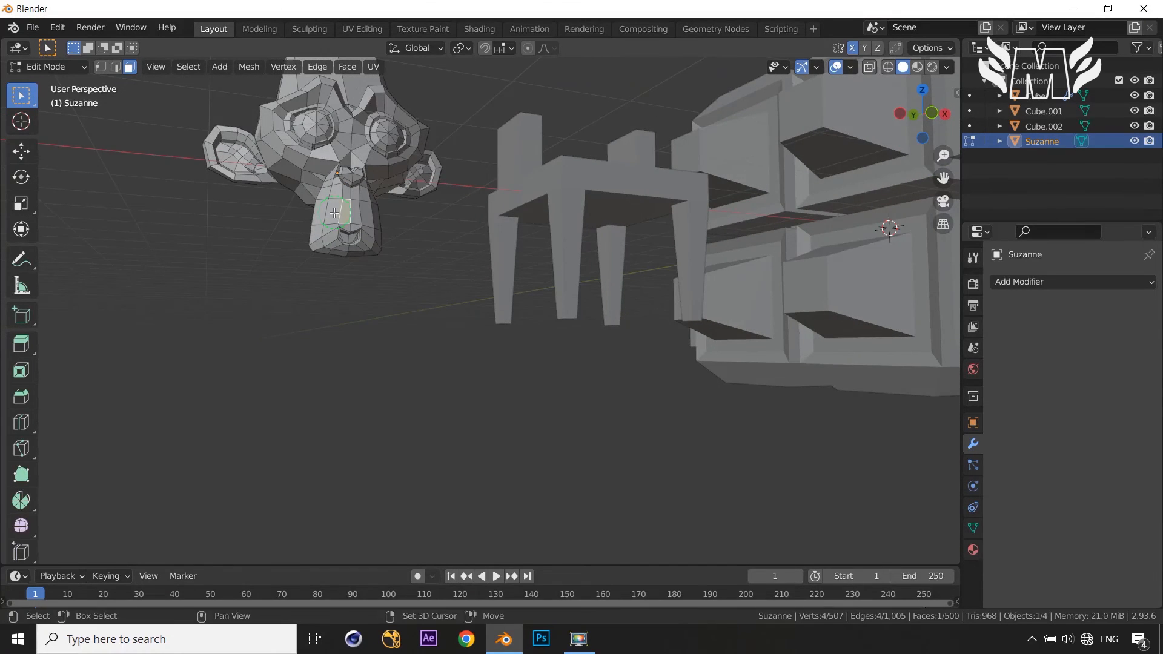
{"action": "key", "text": "g"}
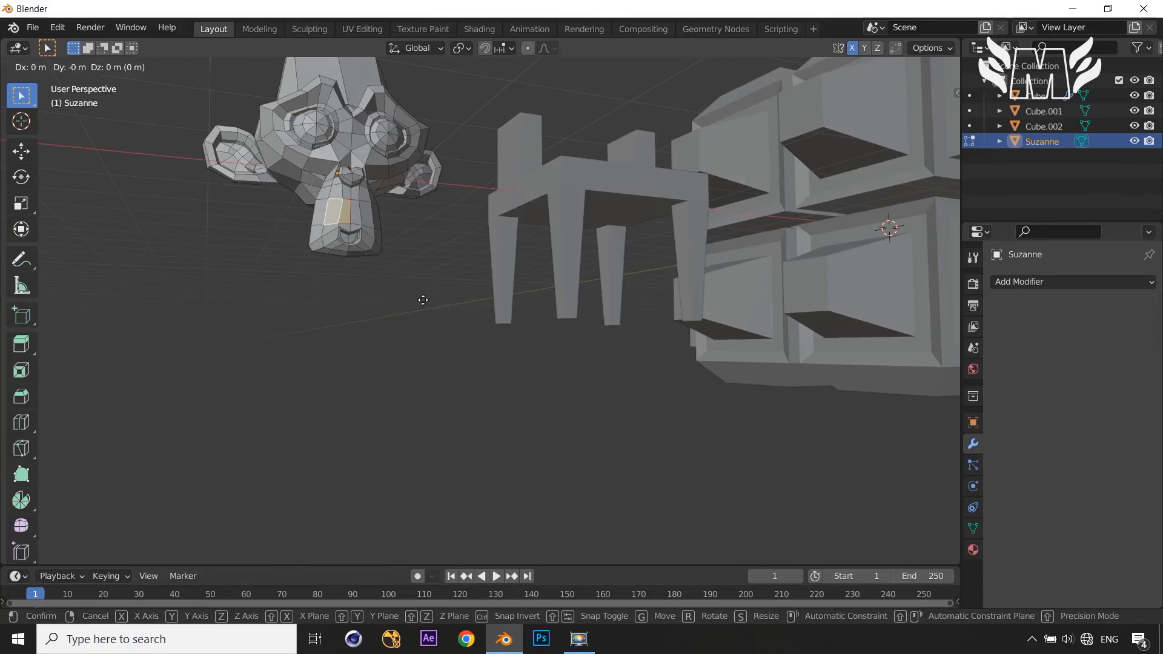
{"action": "key", "text": "x"}
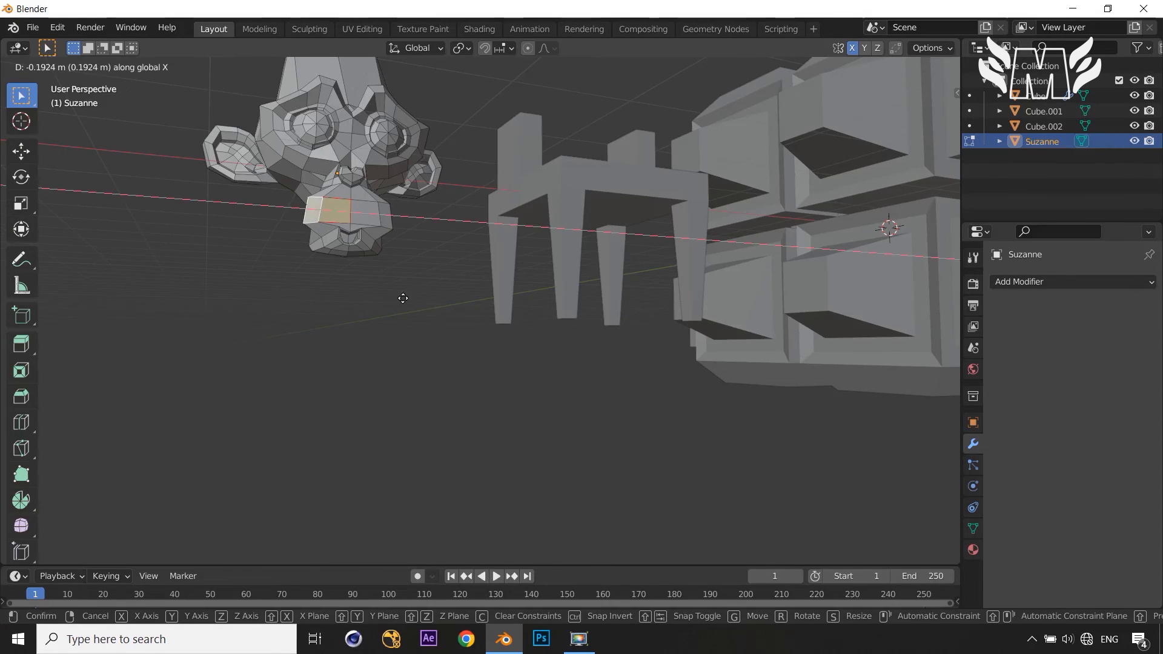
{"action": "left_click", "coordinate": [403, 299]}
{"action": "left_click", "coordinate": [433, 312]}
Rotate one top face of the monkey's raised head about -10° around the global Z axis
{"action": "scroll", "coordinate": [433, 312], "scroll_direction": "down", "scroll_amount": 3}
{"action": "middle_click_drag", "start_coordinate": [433, 313], "coordinate": [443, 372]}
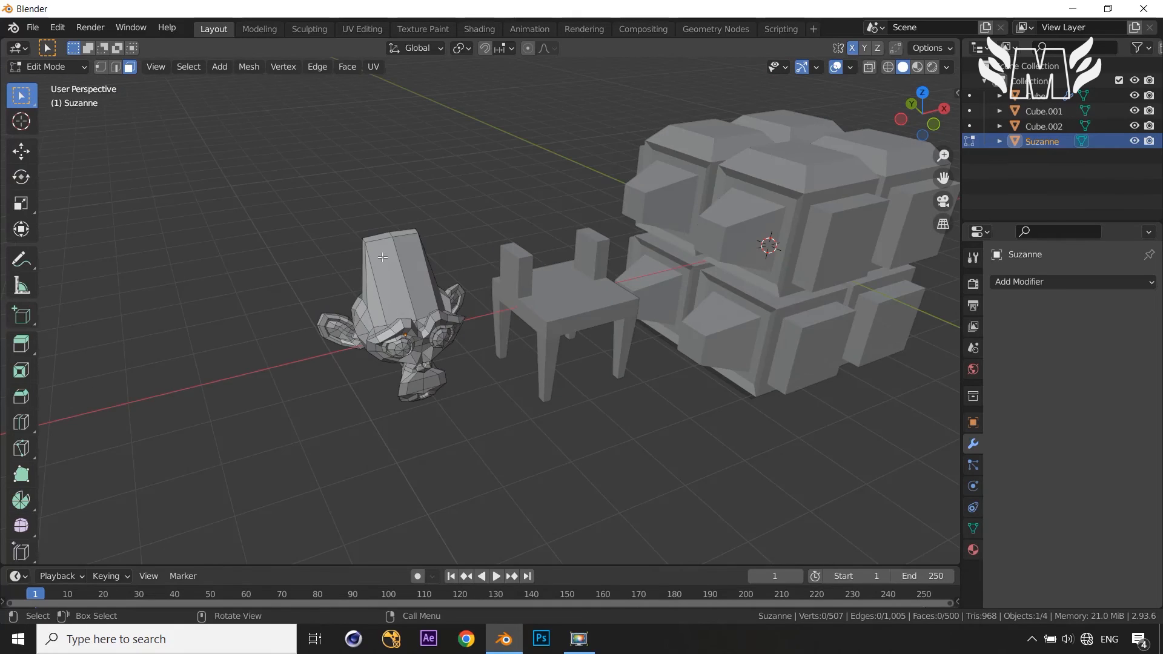
{"action": "middle_click_drag", "start_coordinate": [383, 258], "coordinate": [399, 333]}
{"action": "left_click", "coordinate": [399, 333]}
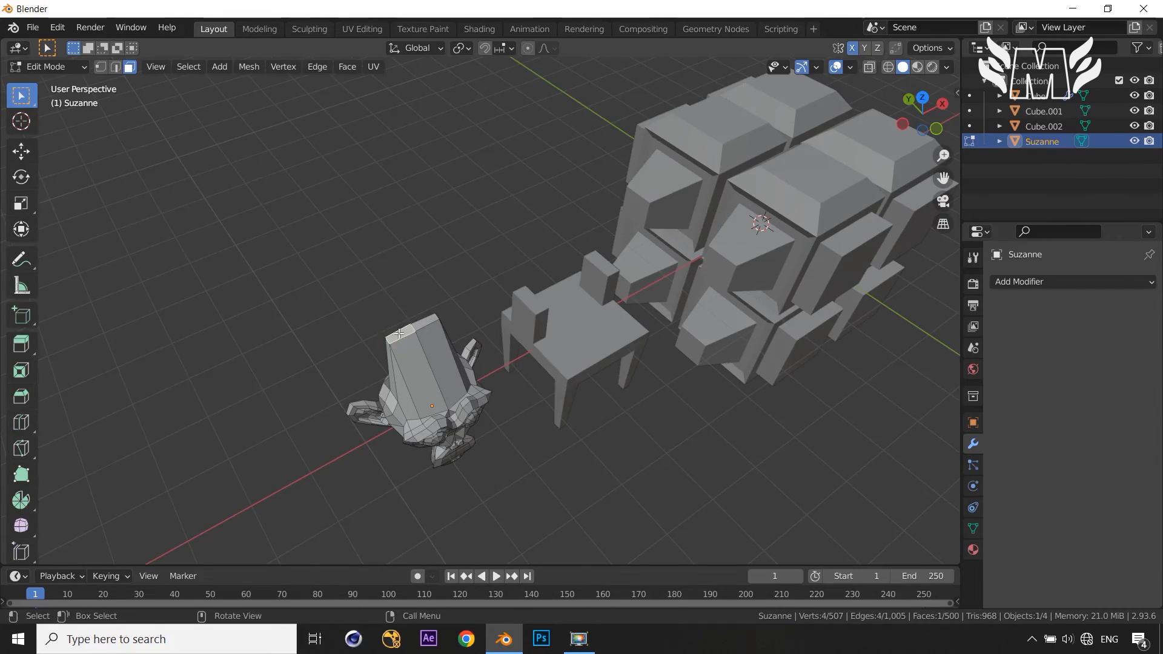
{"action": "key", "text": "r"}
{"action": "key", "text": "z"}
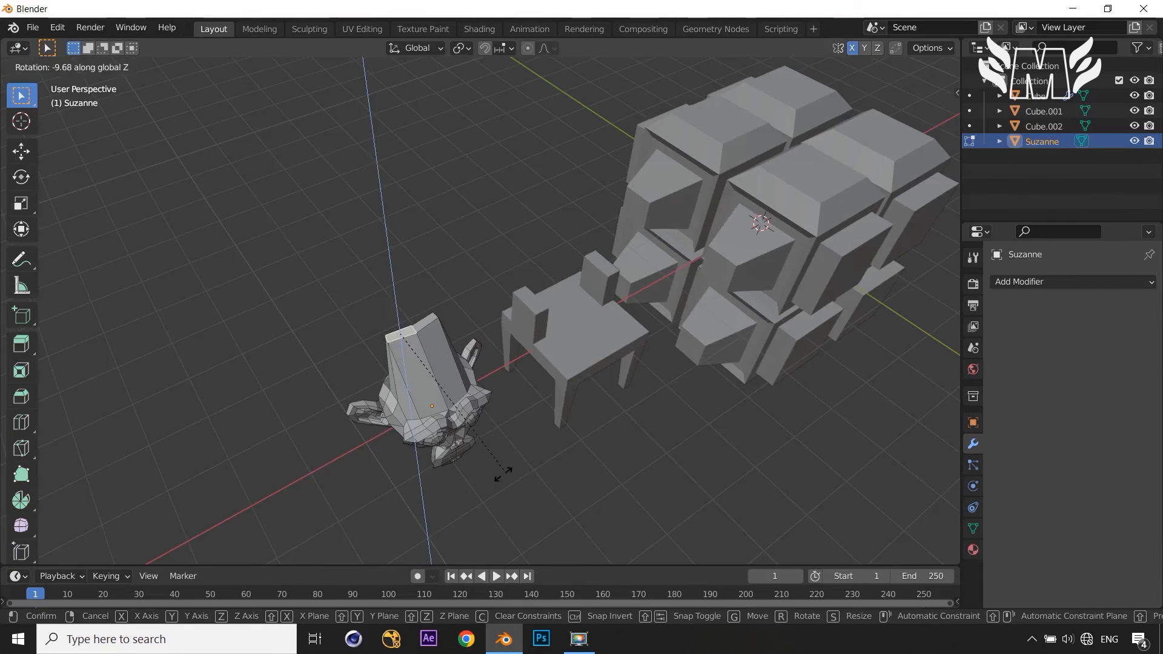
{"action": "left_click", "coordinate": [497, 475]}
Stretch the selected top face of the monkey's head along the global Y axis
{"action": "middle_click_drag", "start_coordinate": [597, 505], "coordinate": [548, 476]}
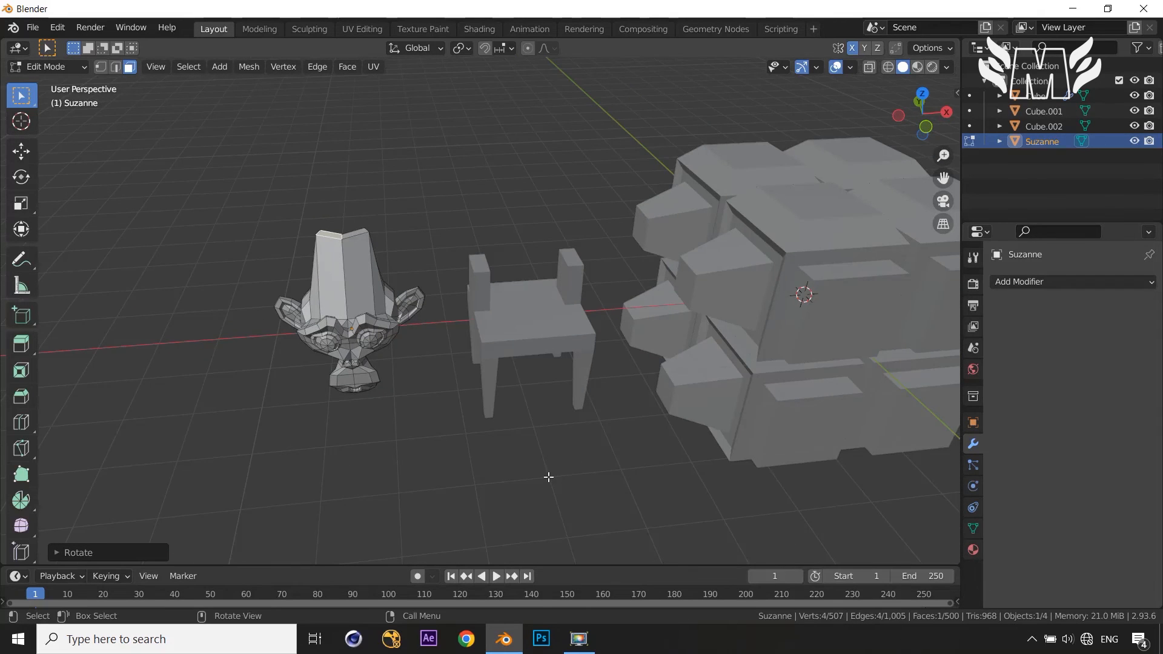
{"action": "key", "text": "s"}
{"action": "key", "text": "y"}
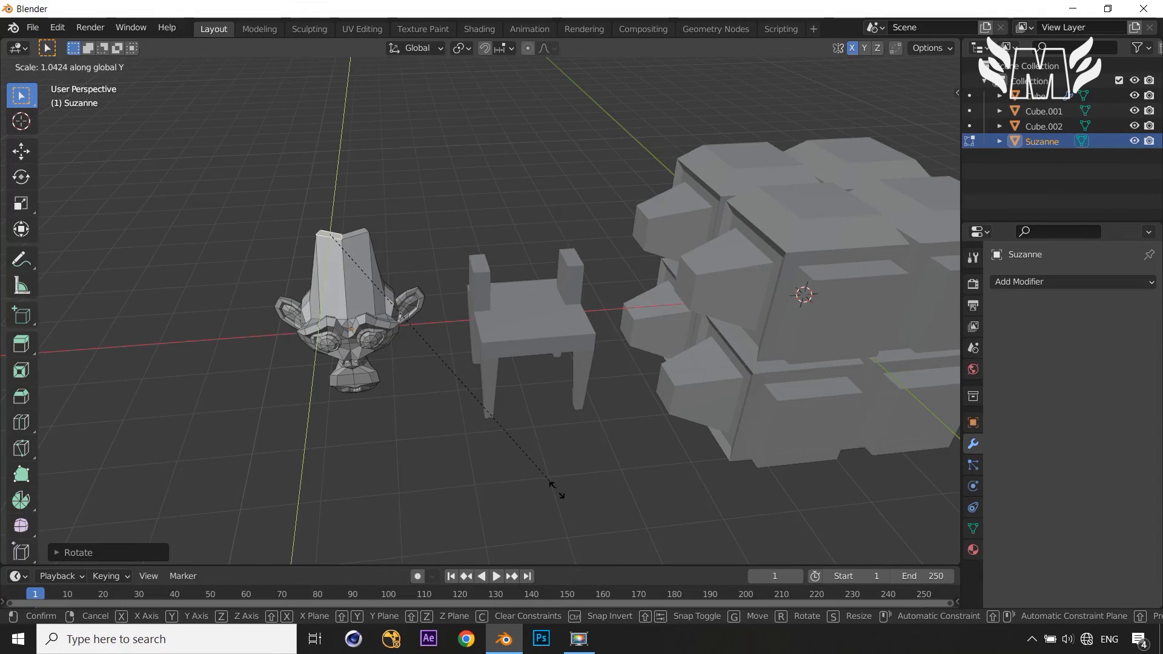
{"action": "left_click", "coordinate": [778, 149]}
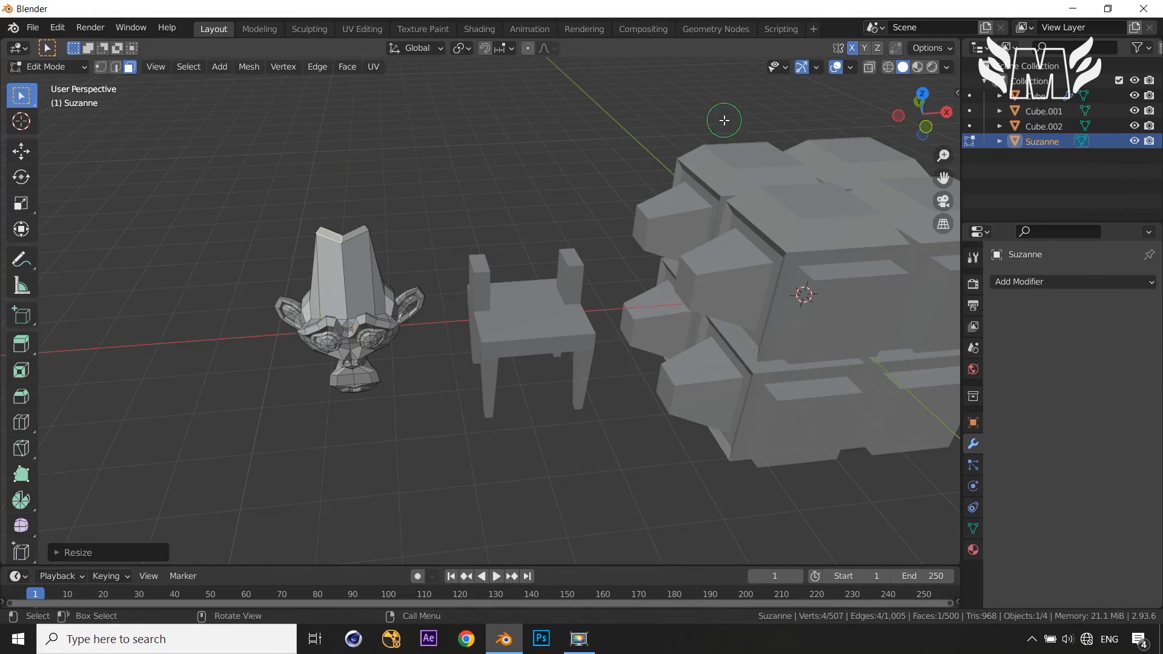
Try adding a cube to the monkey's mesh in Edit Mode and moving it away along the X axis, and undo it
{"action": "scroll", "coordinate": [431, 207], "scroll_direction": "down", "scroll_amount": 3}
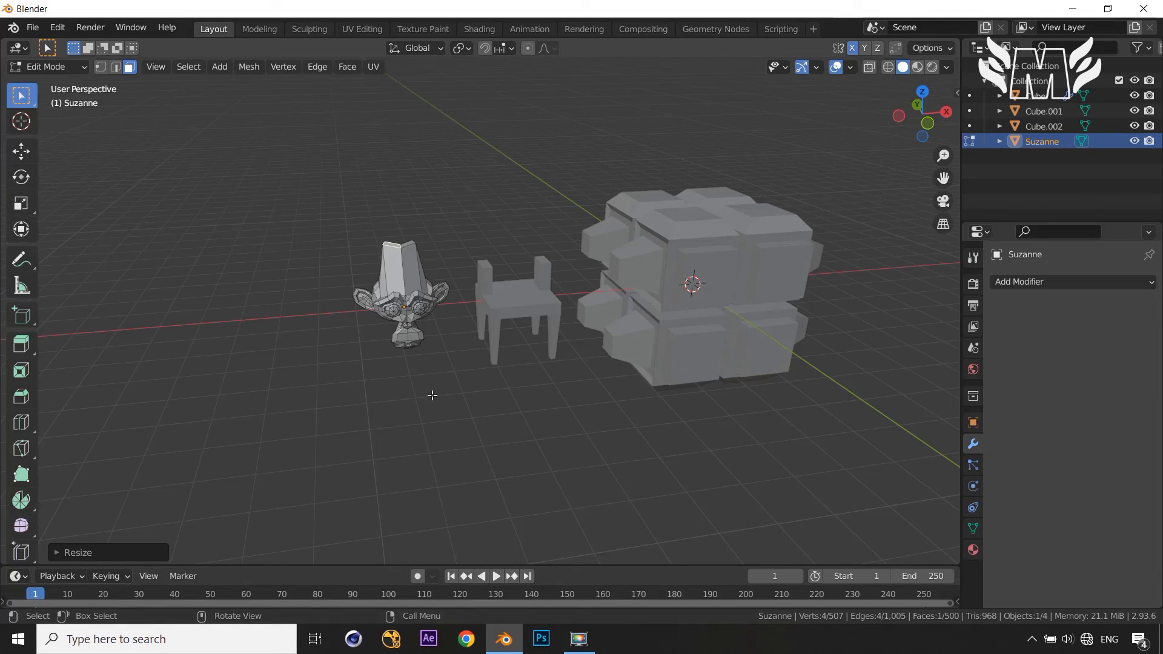
{"action": "mouse_move", "coordinate": [431, 395]}
{"action": "middle_mouse_down"}
{"action": "mouse_move", "coordinate": [501, 397]}
{"action": "mouse_move", "coordinate": [434, 383]}
{"action": "middle_mouse_up"}
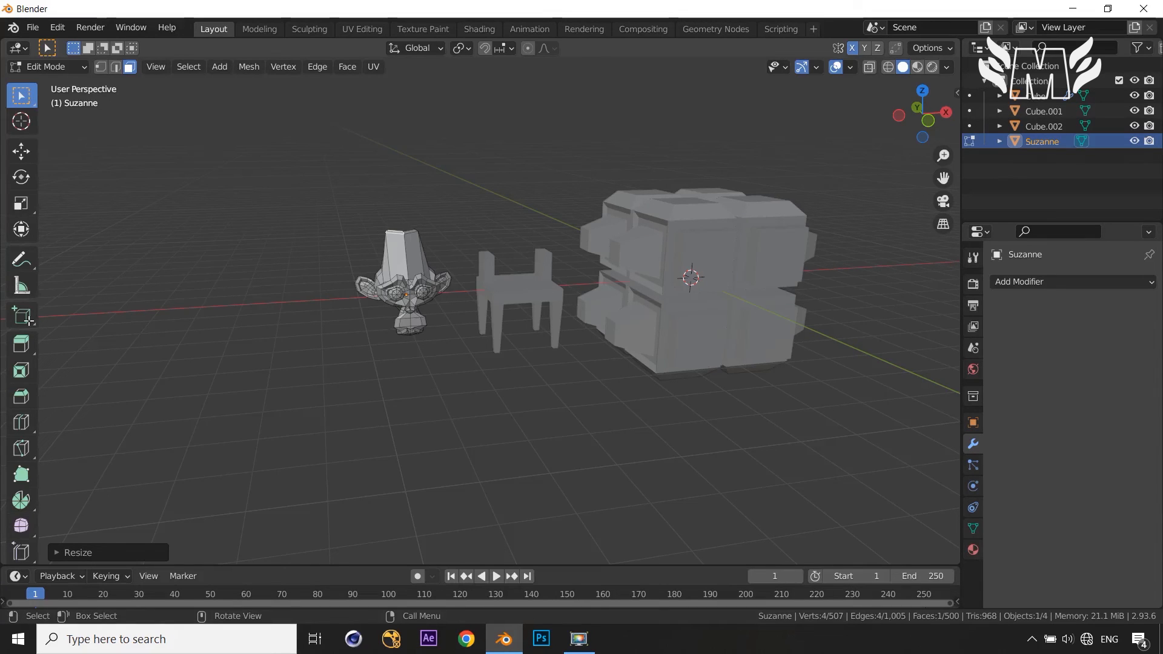
{"action": "middle_click_drag", "start_coordinate": [213, 371], "coordinate": [267, 364], "text": "shift"}
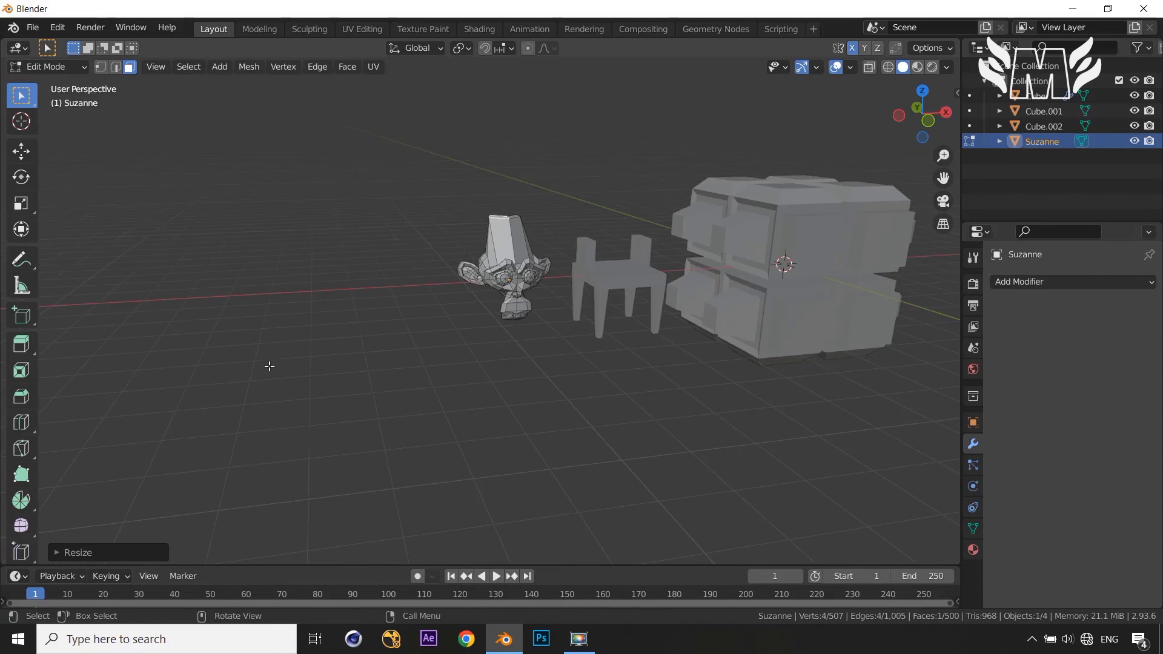
{"action": "key", "text": "shift+a"}
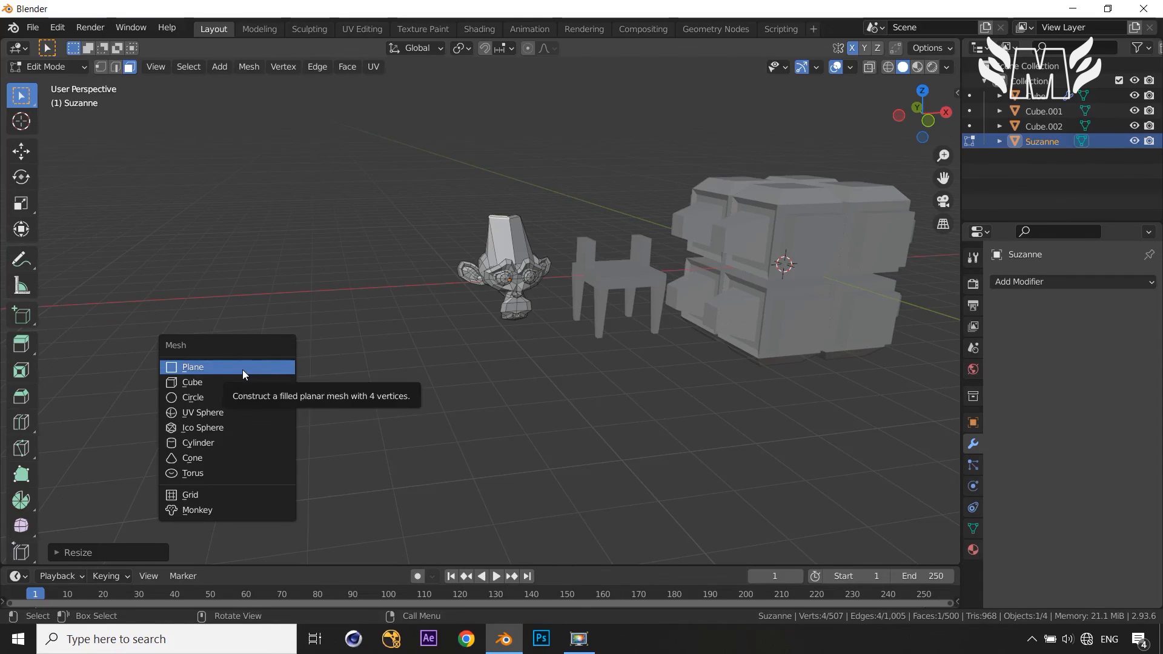
{"action": "left_click", "coordinate": [240, 387]}
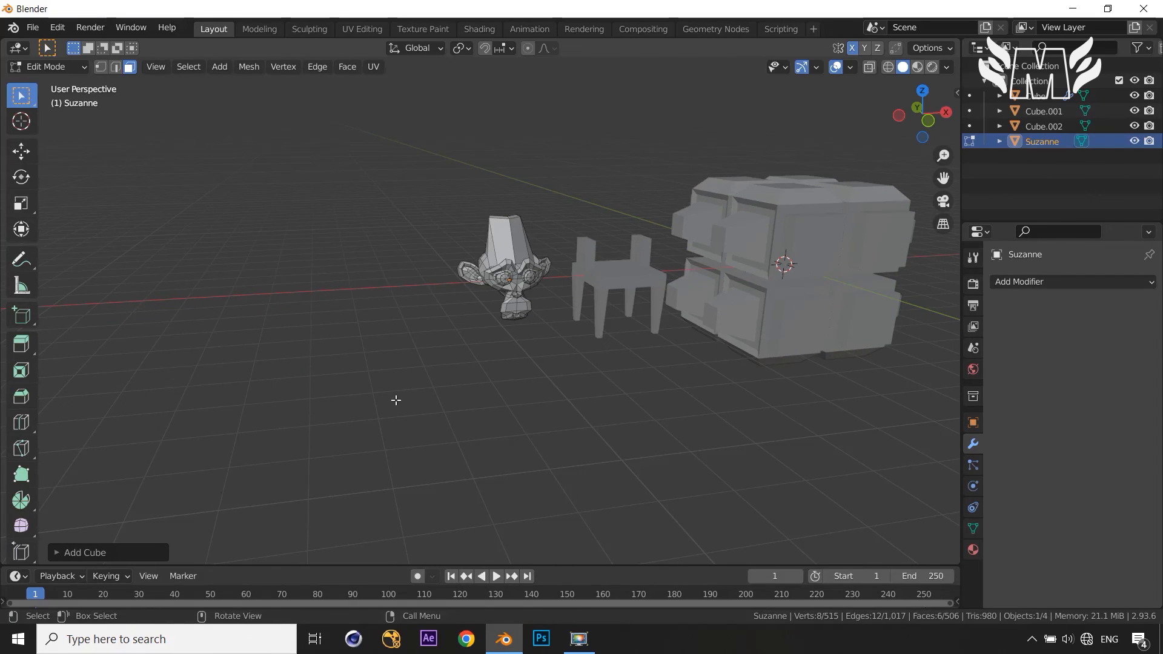
{"action": "key", "text": "g"}
{"action": "key", "text": "x"}
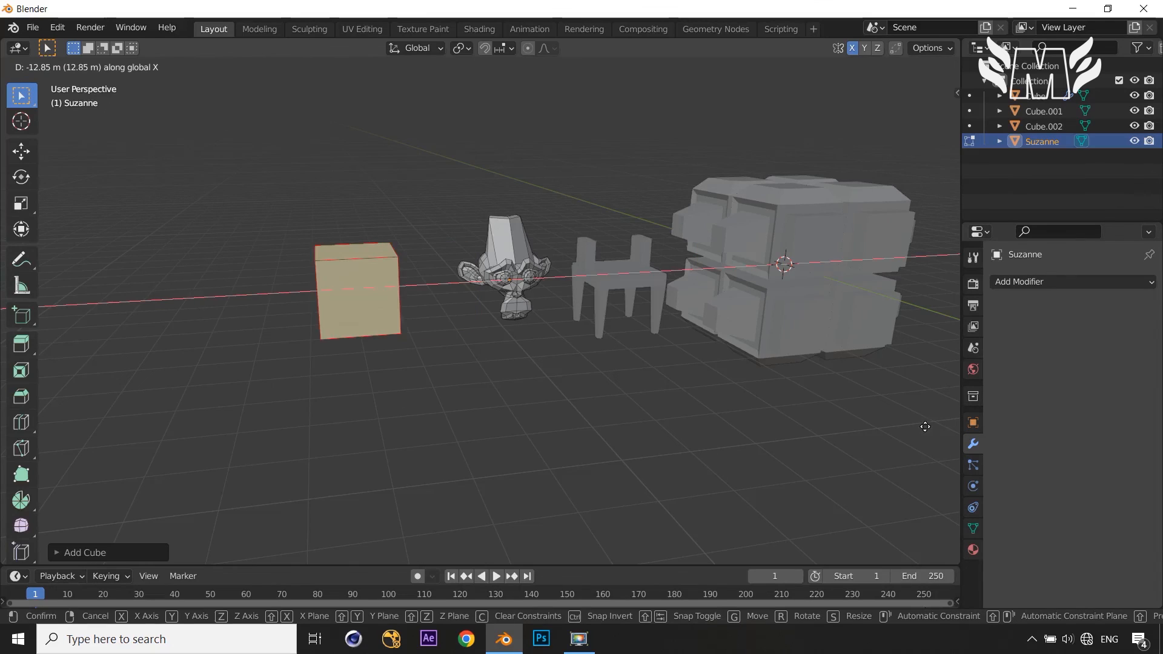
{"action": "left_click", "coordinate": [774, 441]}
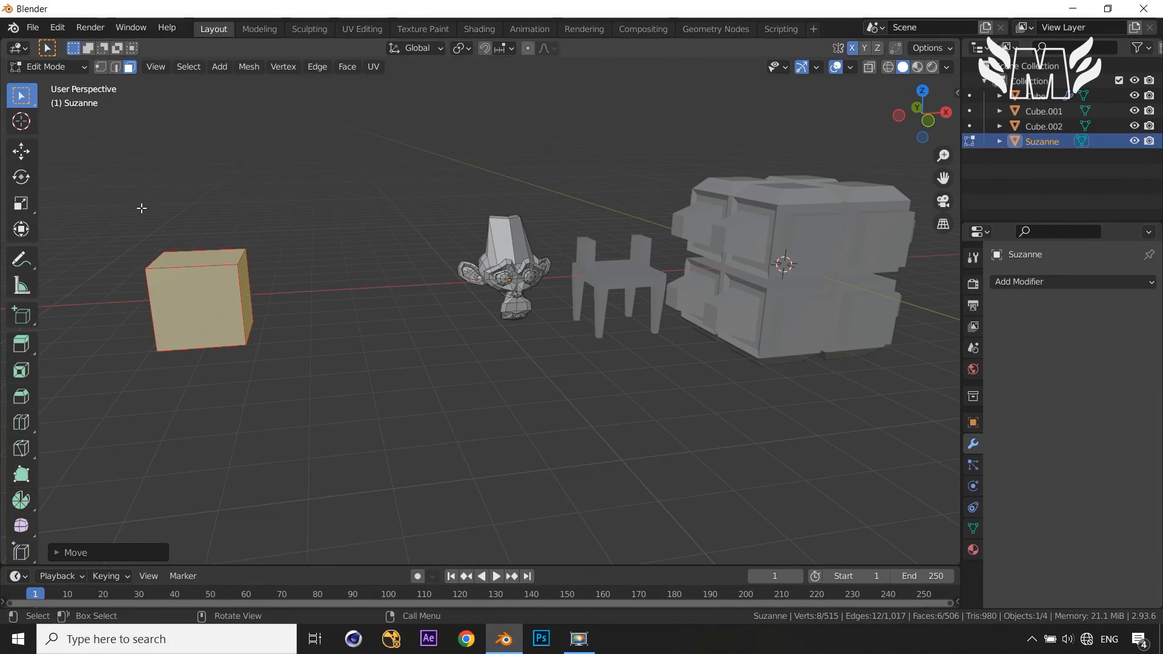
{"action": "key", "text": "Tab"}
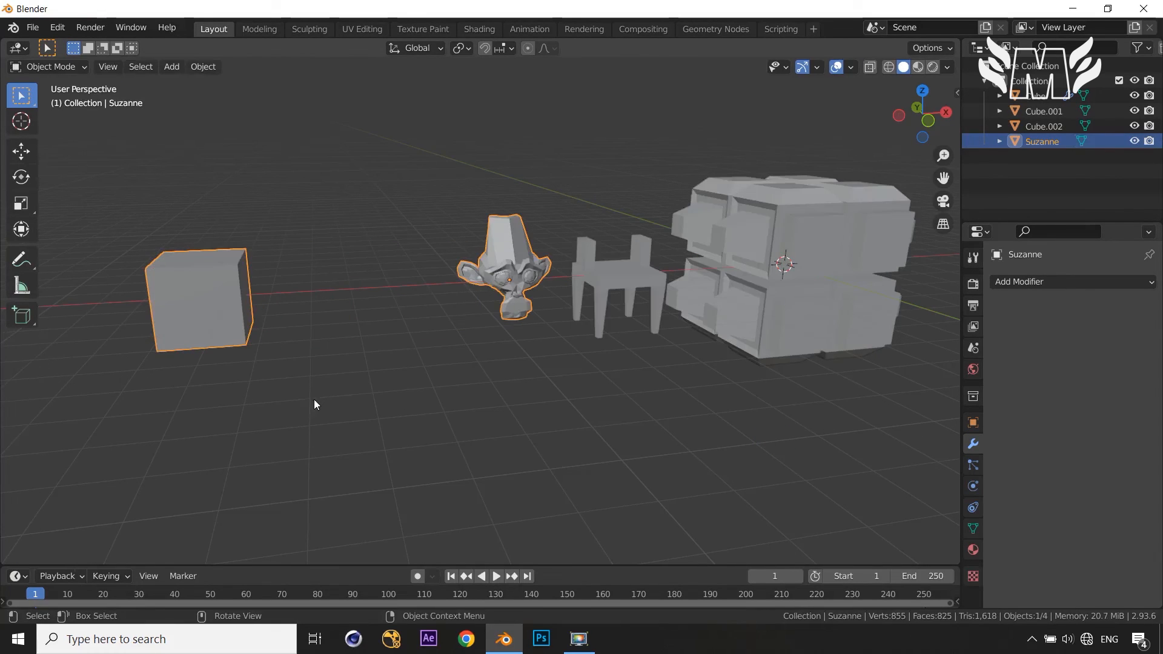
{"action": "key", "text": "ctrl+z"}
{"action": "key", "text": "ctrl+z"}
{"action": "key", "text": "ctrl+z"}
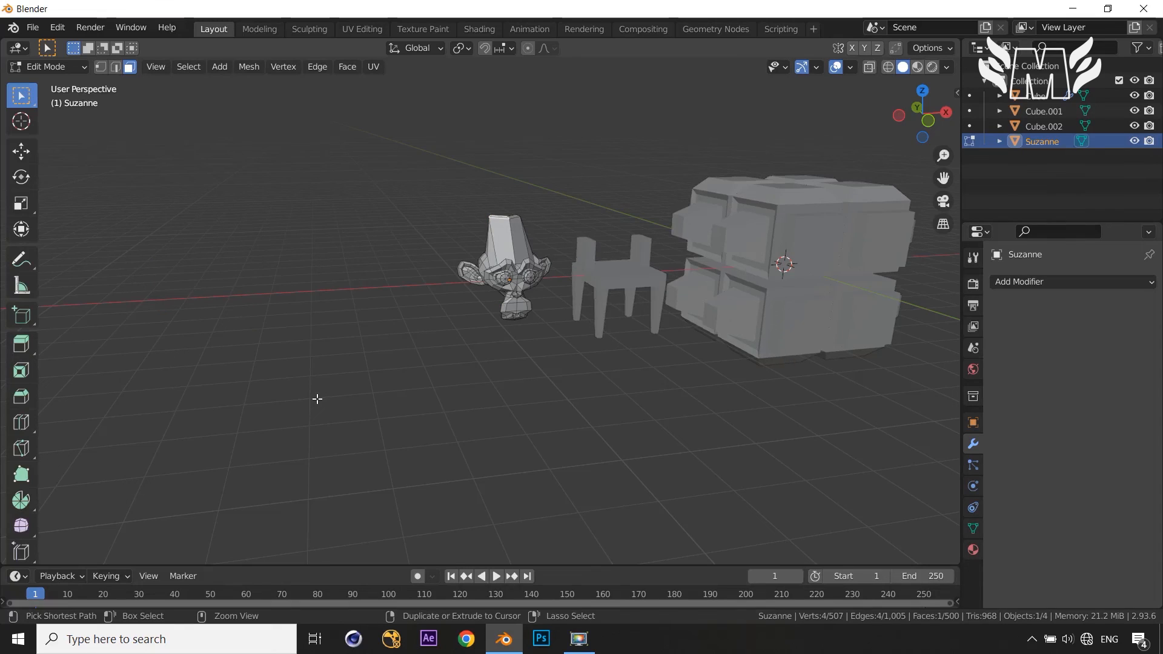
Return to Object Mode, add a separate cube and move it along the X axis to the open space beyond the monkey
{"action": "key", "text": "Tab"}
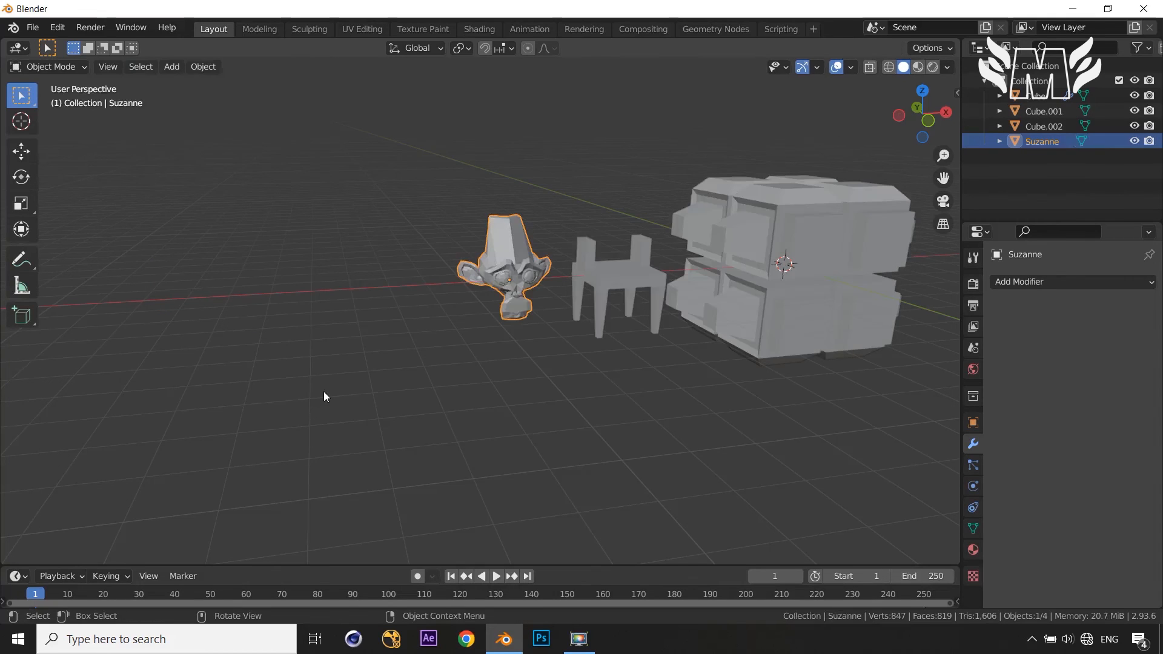
{"action": "key", "text": "shift+a"}
{"action": "mouse_move", "coordinate": [299, 317]}
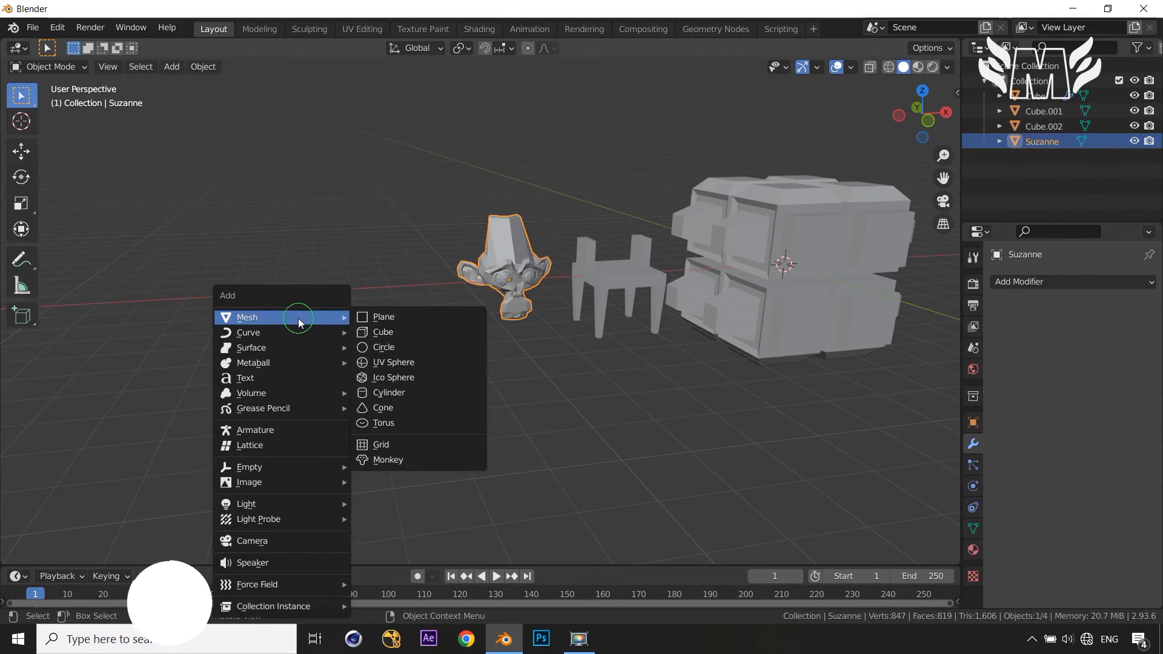
{"action": "left_click", "coordinate": [408, 332]}
{"action": "key", "text": "g"}
{"action": "key", "text": "x"}
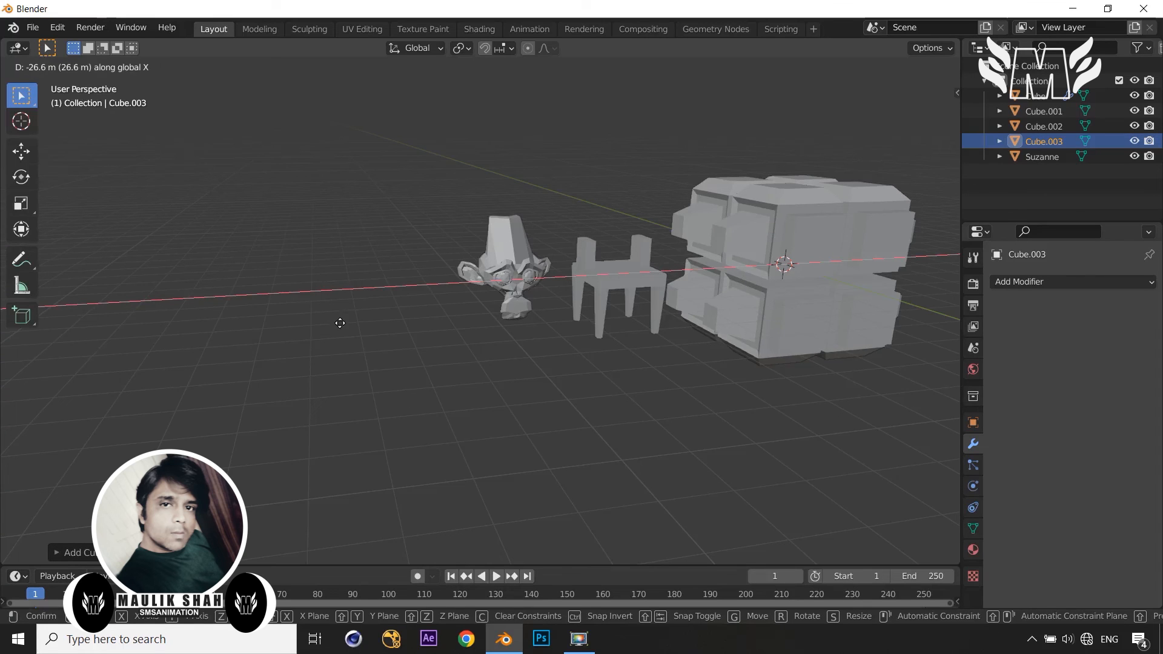
{"action": "left_click", "coordinate": [700, 307]}
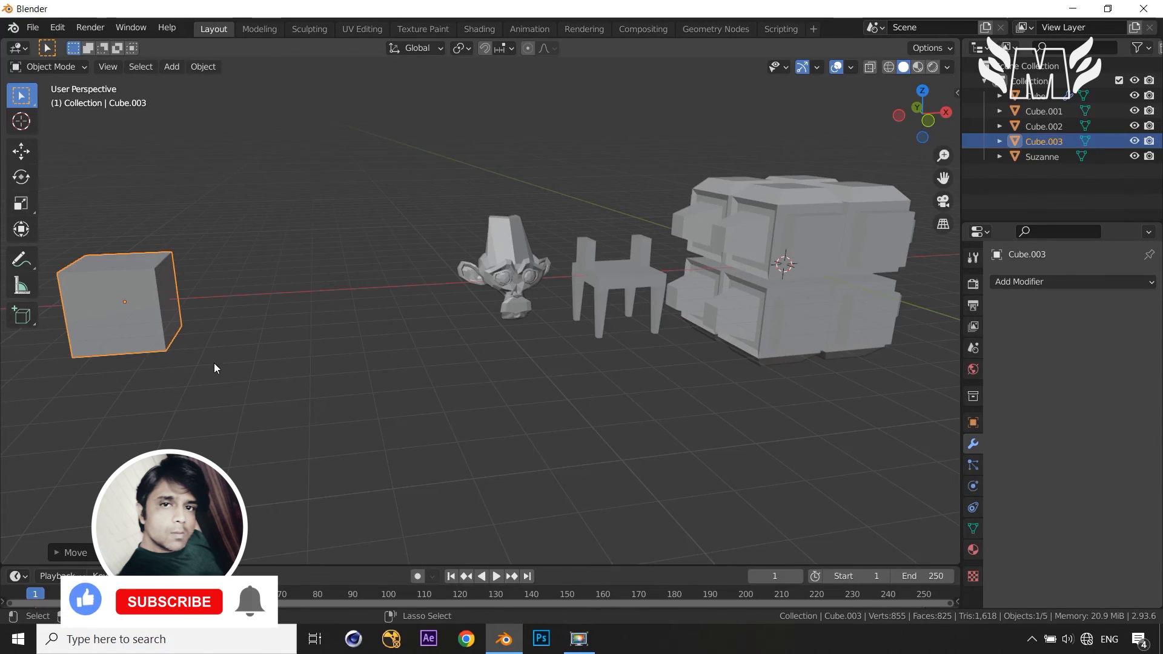
Try making an independent duplicate of the new cube, and undo it
{"action": "key", "text": "ctrl+d"}
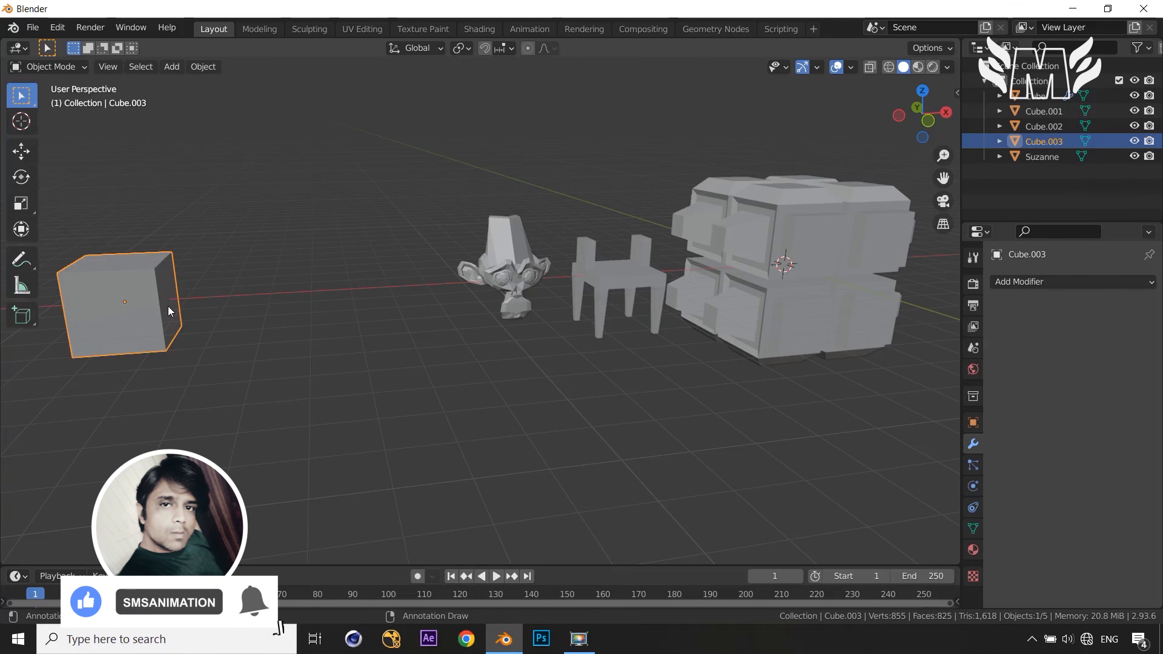
{"action": "key", "text": "shift+d"}
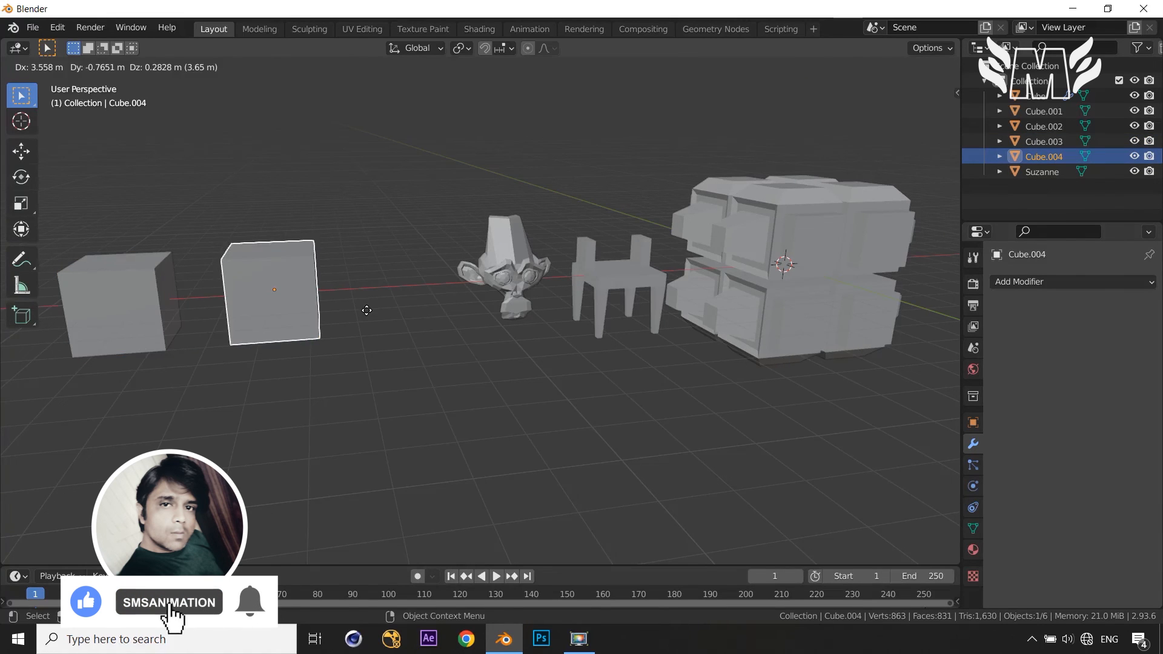
{"action": "right_click", "coordinate": [366, 310]}
{"action": "key", "text": "ctrl+z"}
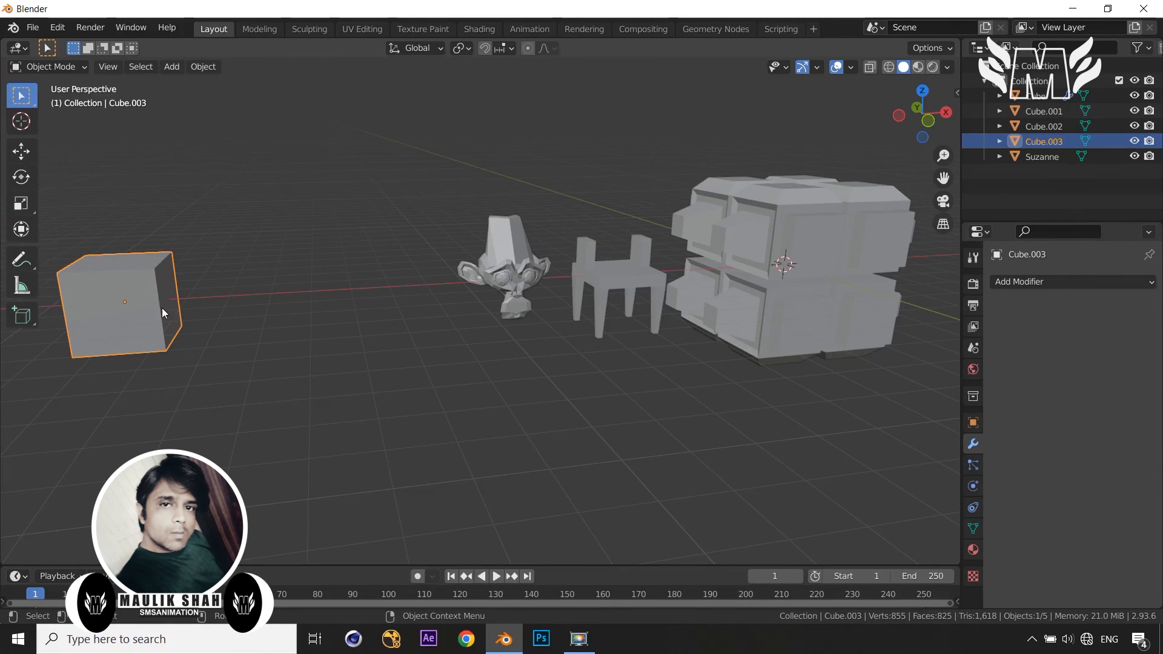
Create a linked duplicate of the cube about 2.7 m away along the positive X axis
{"action": "key", "text": "shift+d"}
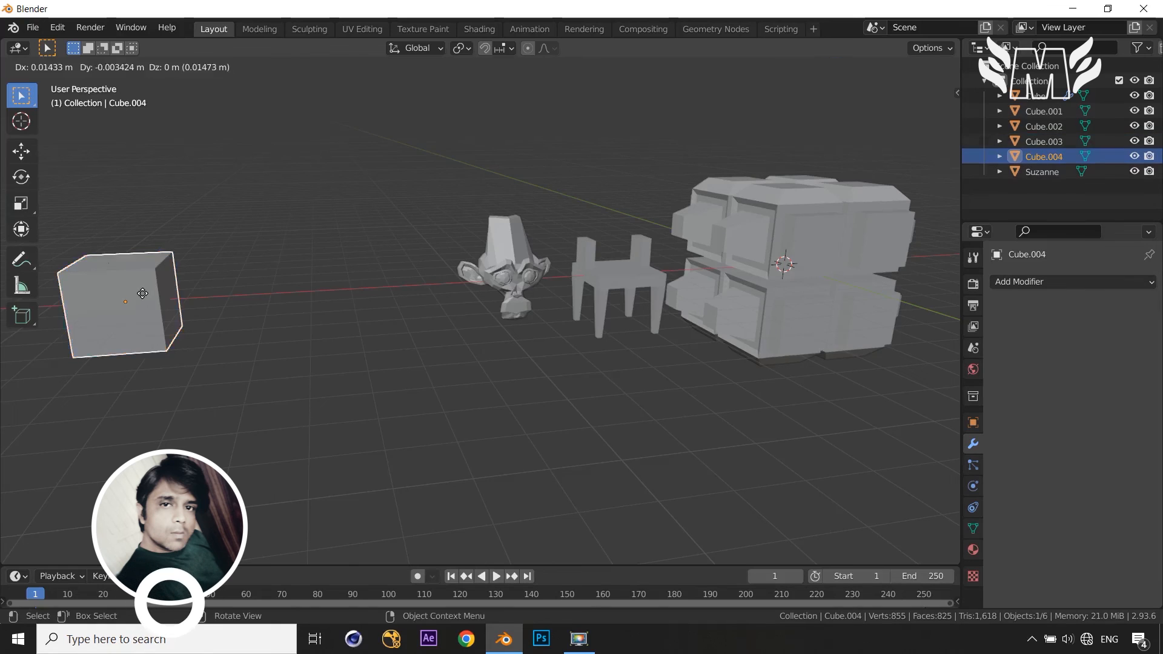
{"action": "key", "text": "x"}
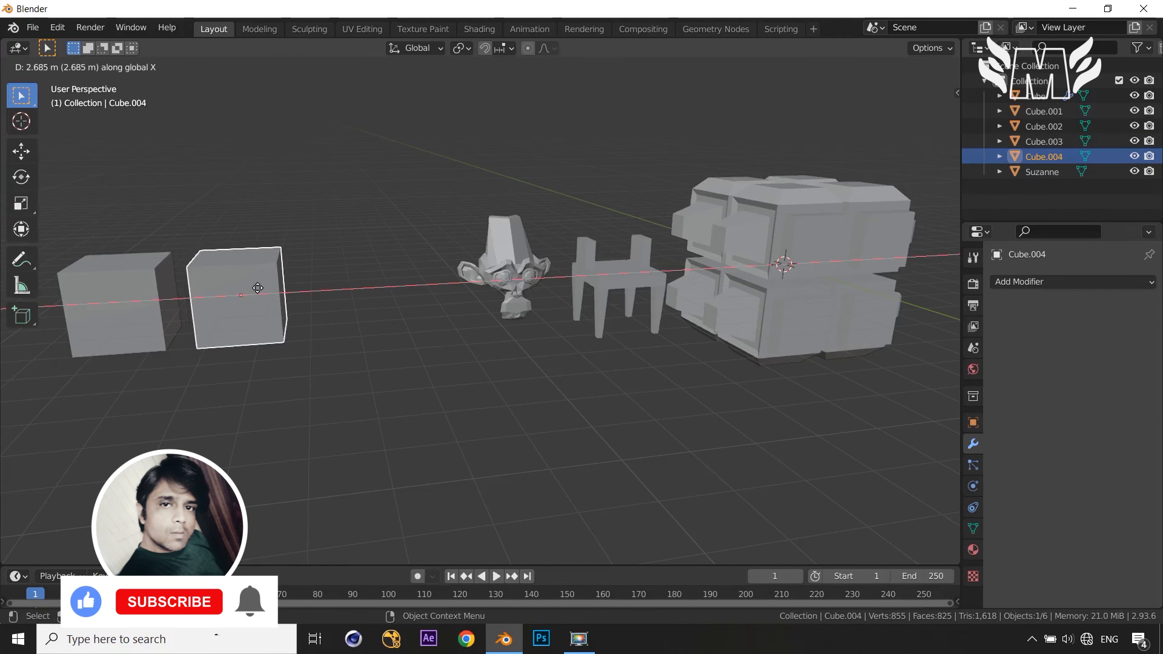
{"action": "left_click", "coordinate": [267, 309]}
Make an independent duplicate of the original separate cube about 2.3 m away in the negative X direction
{"action": "middle_click_drag", "start_coordinate": [322, 341], "coordinate": [402, 339]}
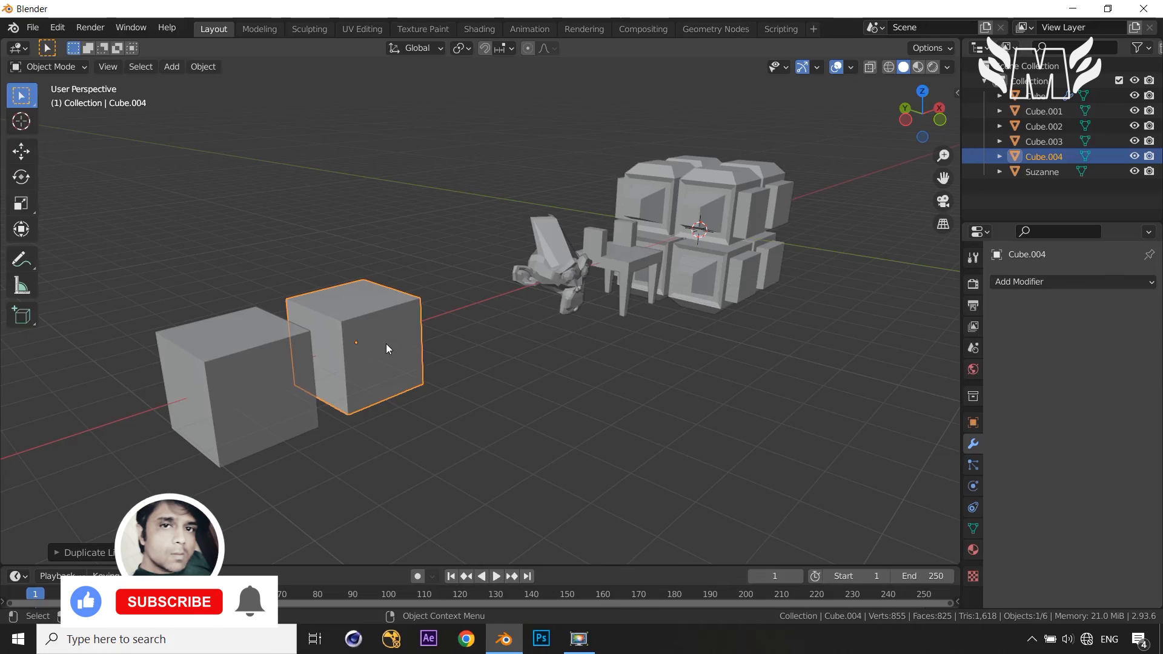
{"action": "left_click", "coordinate": [230, 390]}
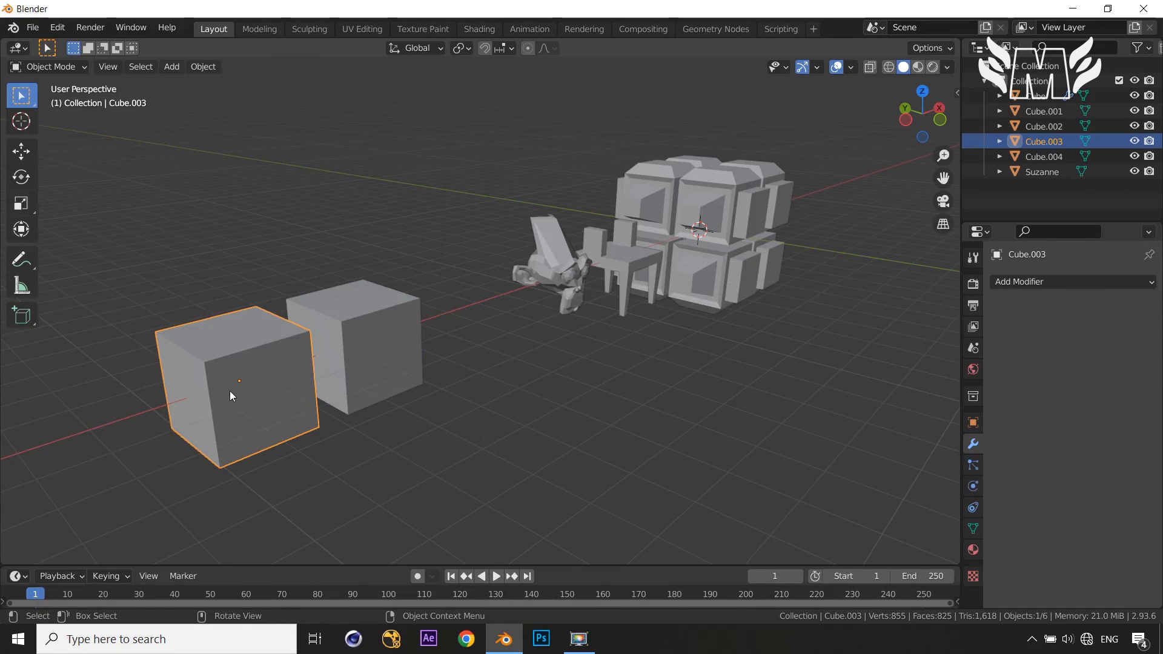
{"action": "key", "text": "shift+d"}
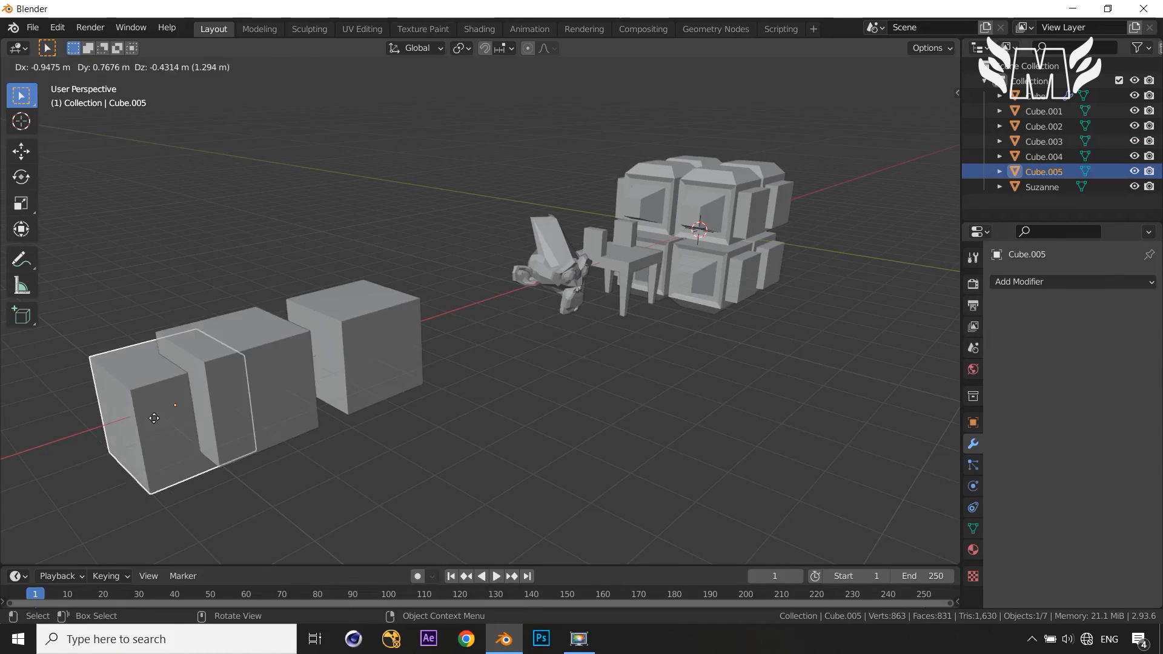
{"action": "key", "text": "x"}
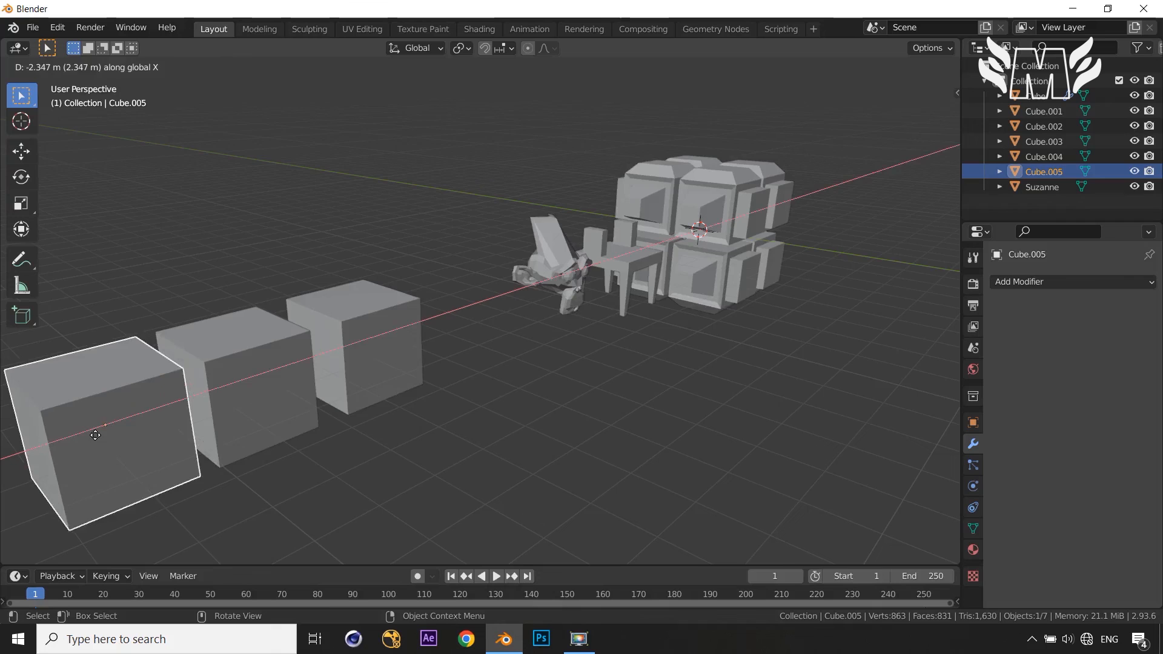
{"action": "left_click", "coordinate": [90, 439]}
Select only the three plain cubes in the row and enter Edit Mode on them together
{"action": "scroll", "coordinate": [431, 444], "scroll_direction": "down", "scroll_amount": 1}
{"action": "middle_click_drag", "start_coordinate": [431, 445], "coordinate": [393, 445]}
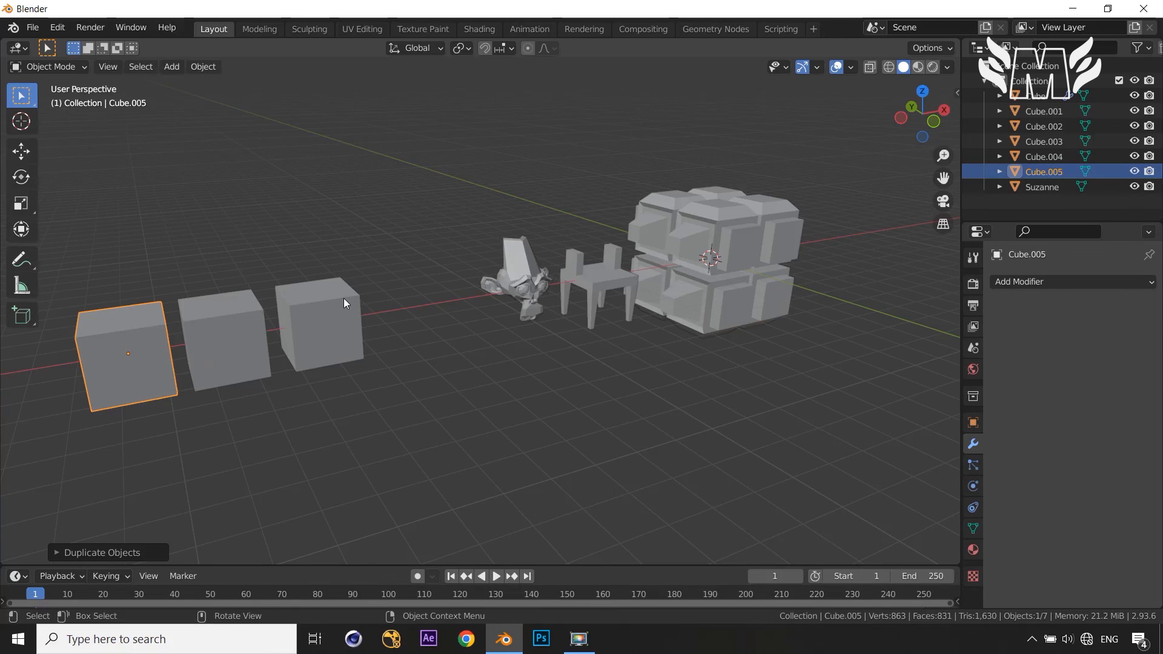
{"action": "key", "text": "a"}
{"action": "key", "text": "alt+a"}
{"action": "left_click_drag", "start_coordinate": [59, 271], "coordinate": [366, 434]}
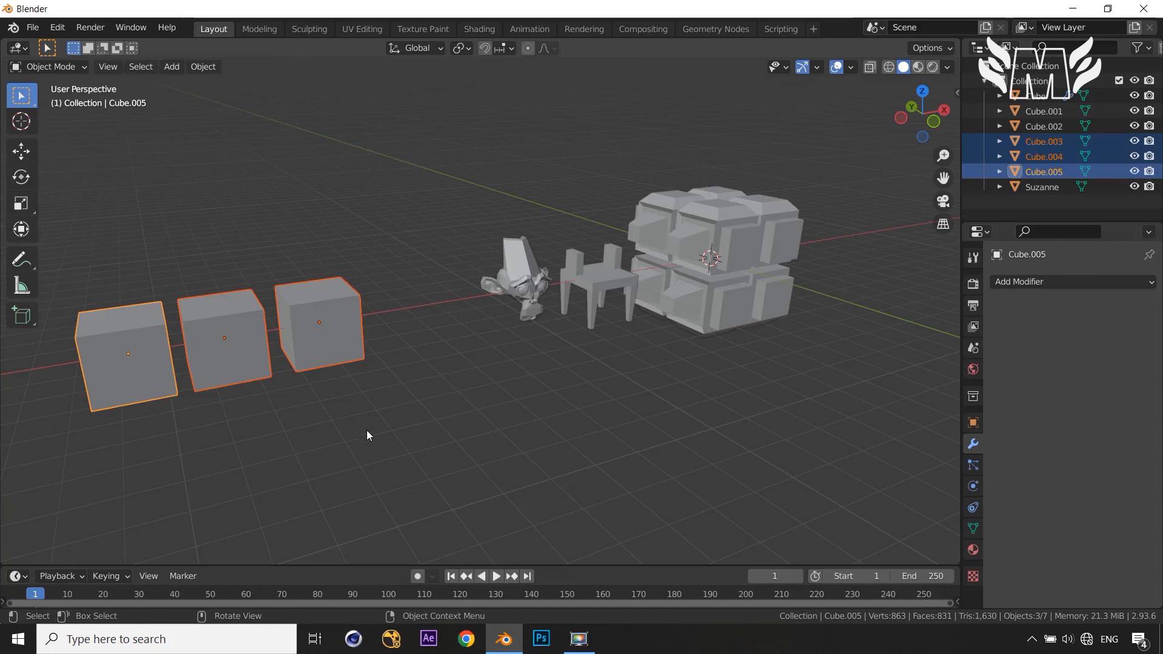
{"action": "key", "text": "Tab"}
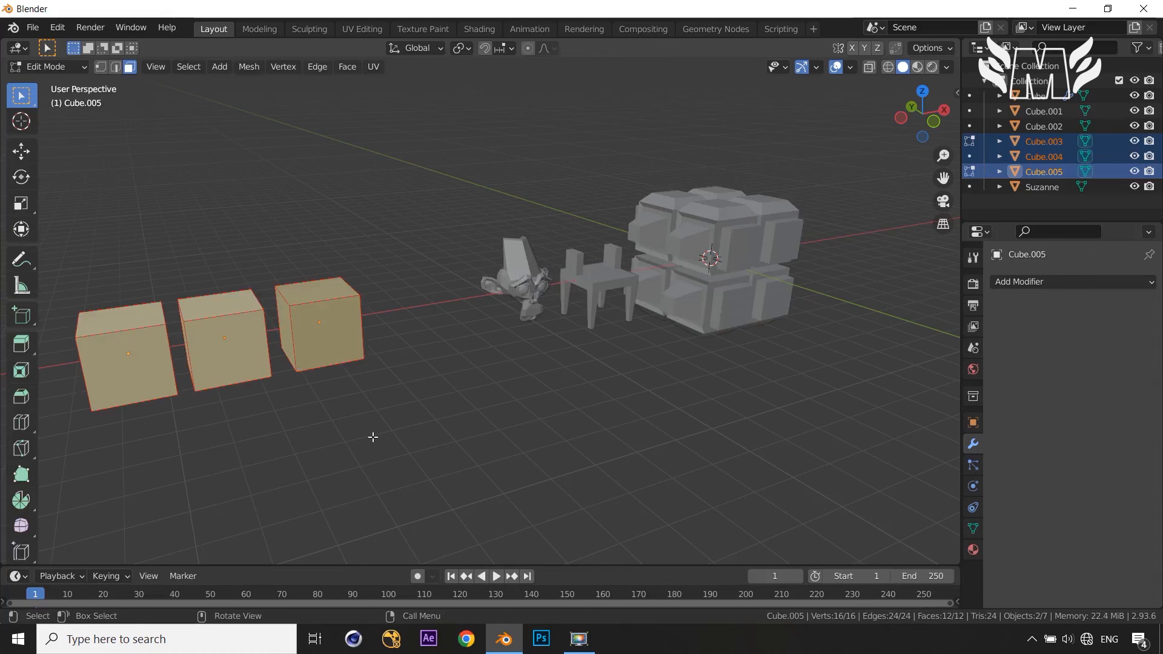
Check the shared selection of the two linked cubes by selecting each one's top face in turn, ending on the middle cube
{"action": "left_click", "coordinate": [230, 321]}
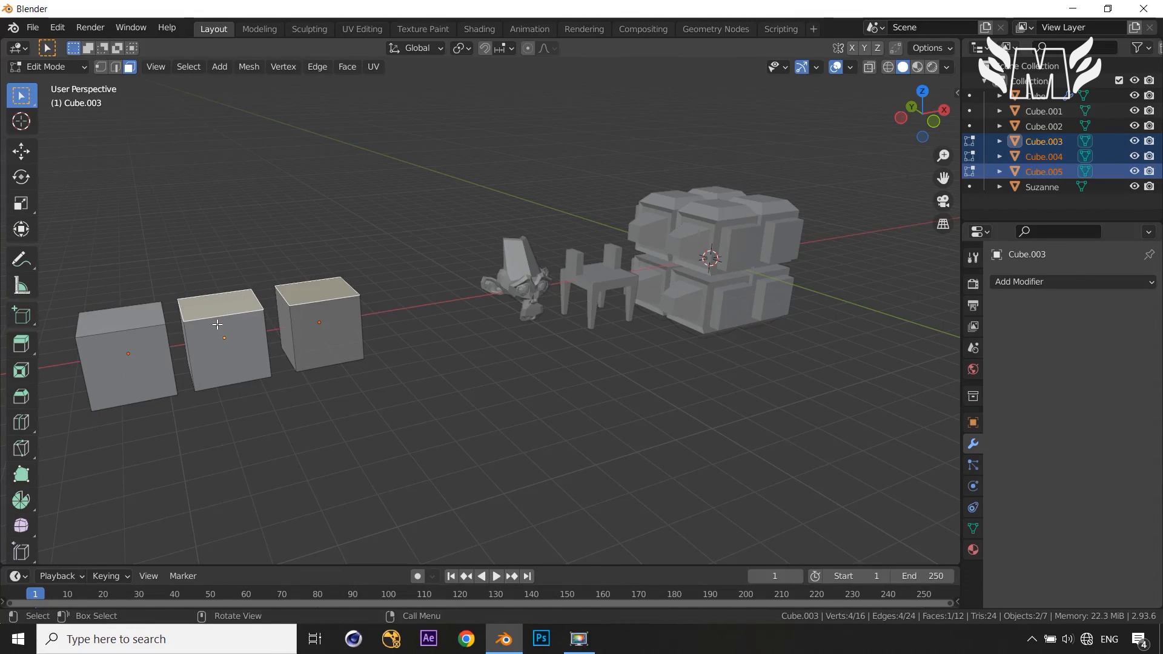
{"action": "left_click", "coordinate": [407, 395]}
{"action": "left_click", "coordinate": [315, 295]}
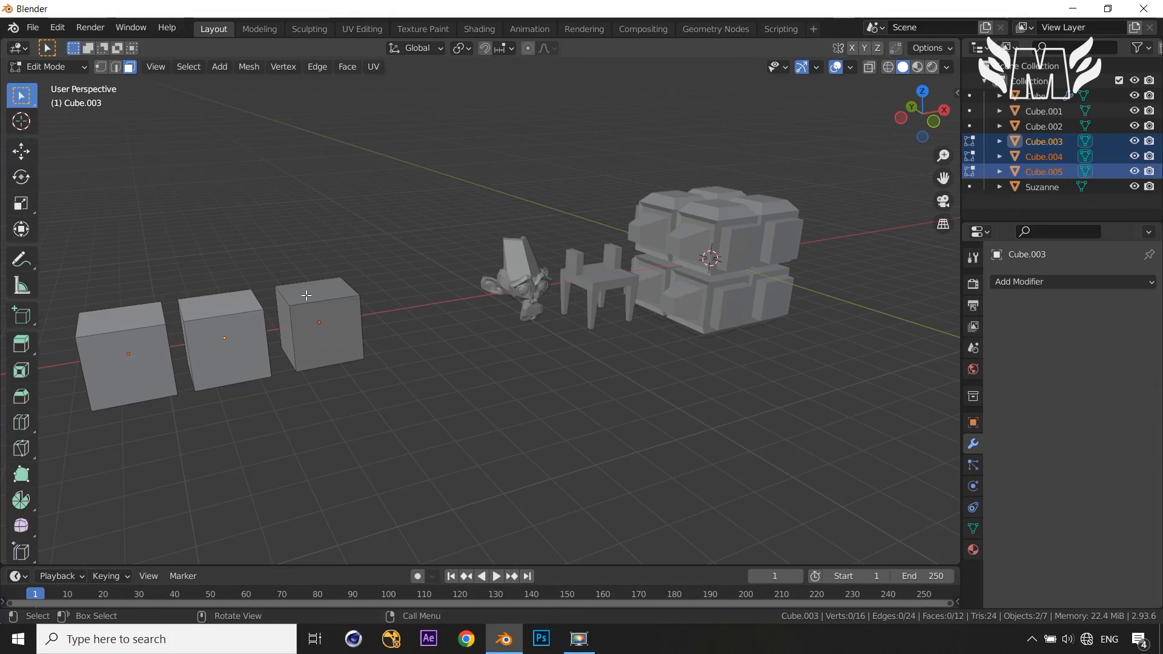
{"action": "left_click", "coordinate": [222, 302]}
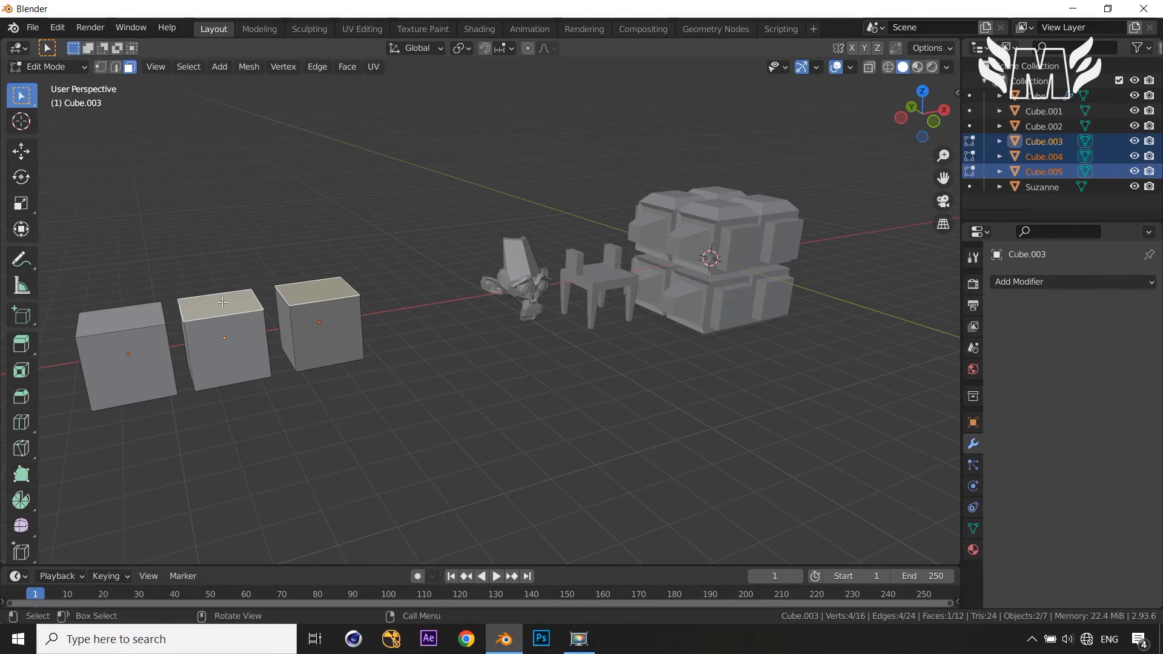
Edit only the linked cube nearest the monkey head, reselect just its top face, and return to Object Mode
{"action": "key", "text": "Tab"}
{"action": "left_click", "coordinate": [325, 304]}
{"action": "key", "text": "Tab"}
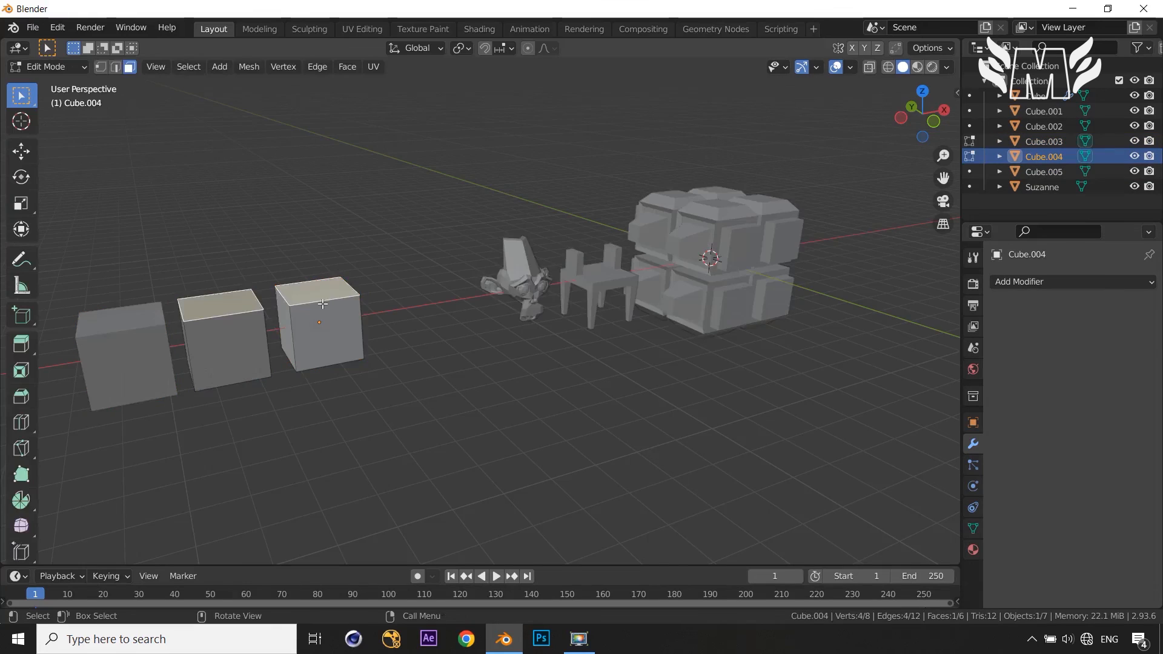
{"action": "left_click", "coordinate": [405, 393]}
{"action": "left_click", "coordinate": [312, 292]}
{"action": "key", "text": "Tab"}
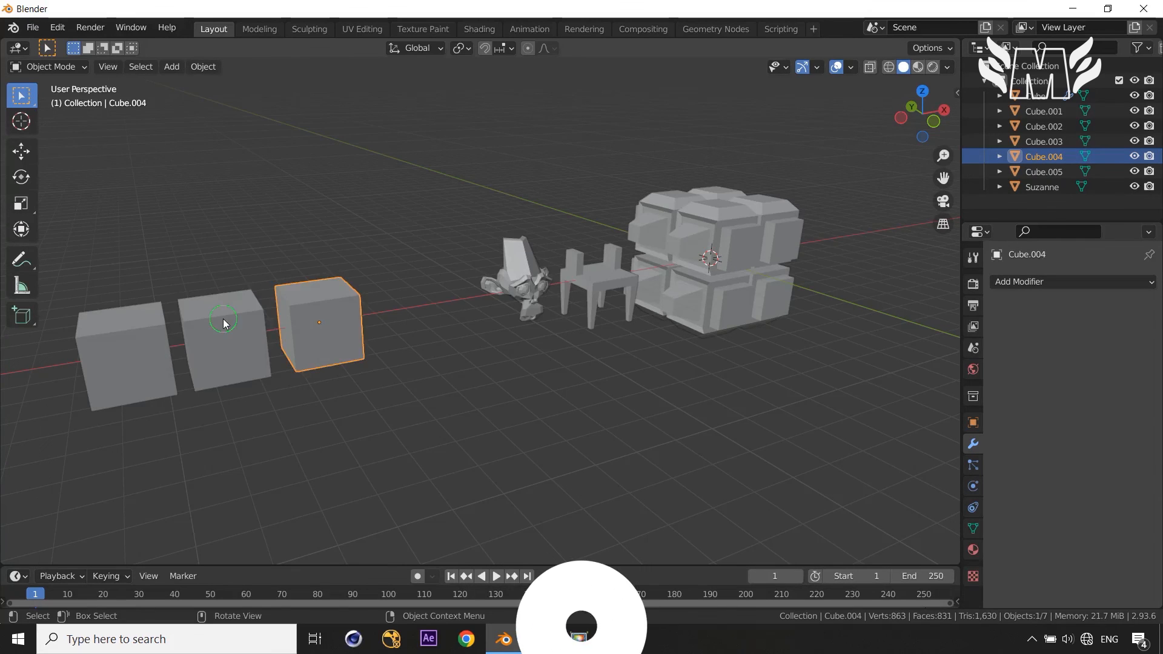
Enter Edit Mode on the middle cube alone and inset its top face by about 0.15 m
{"action": "left_click", "coordinate": [223, 319]}
{"action": "key", "text": "Tab"}
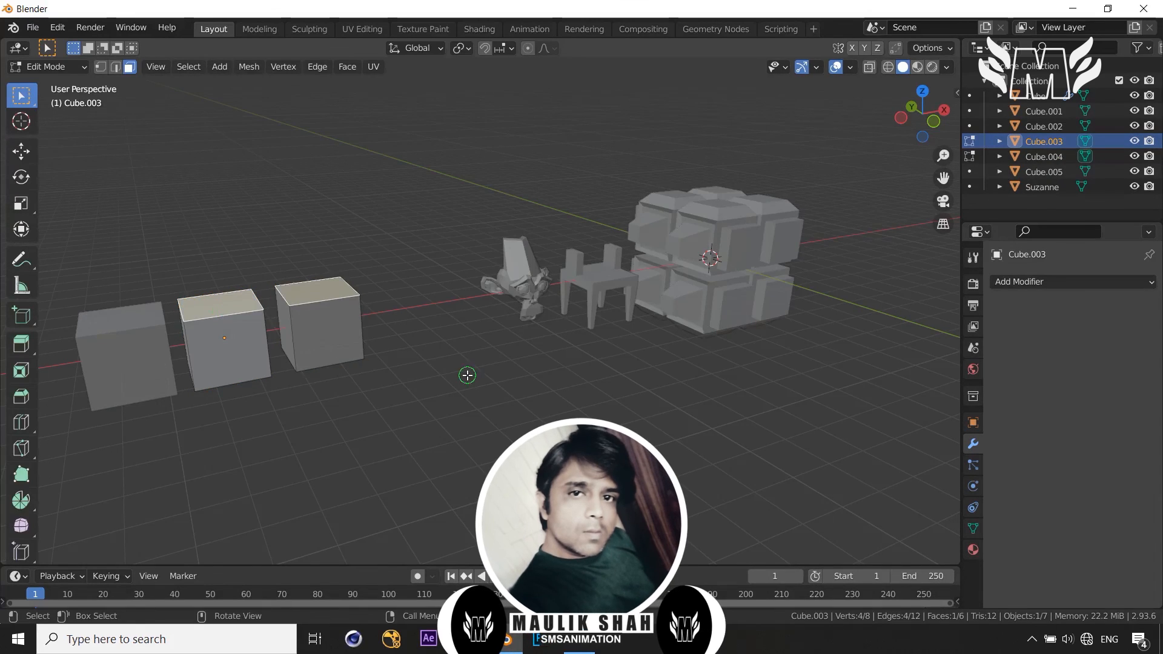
{"action": "key", "text": "i"}
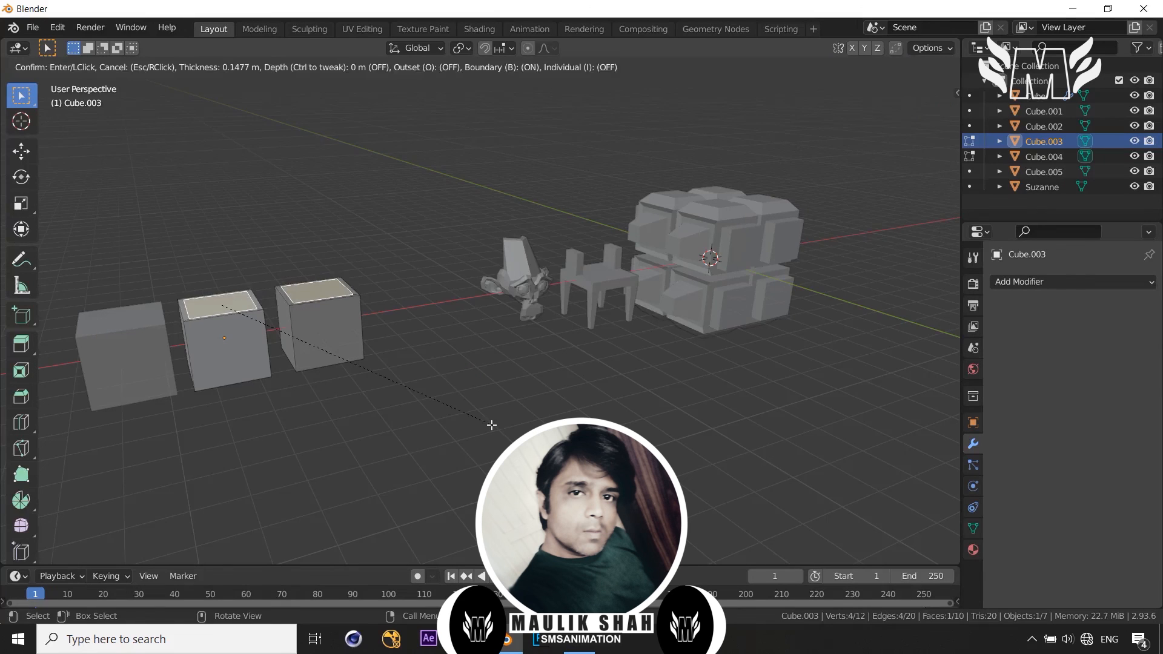
{"action": "left_click", "coordinate": [485, 420]}
Extrude the middle cube's inset top face upward and scale the extruded end to about 0.68 for a taper
{"action": "key", "text": "e"}
{"action": "left_click", "coordinate": [480, 381]}
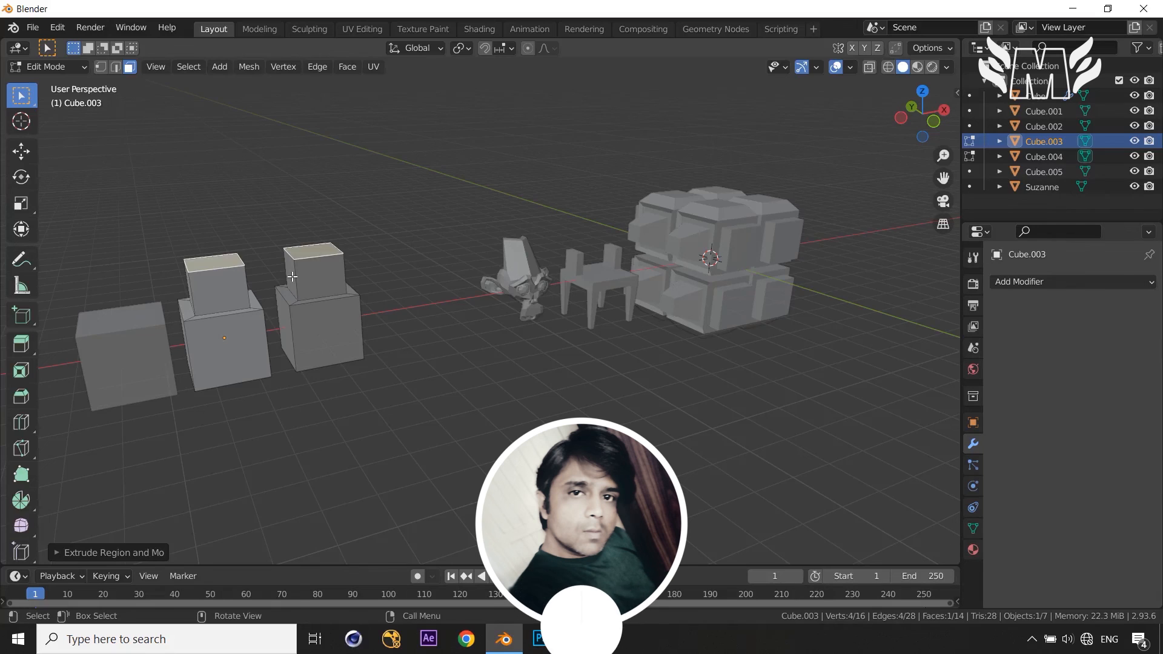
{"action": "key", "text": "s"}
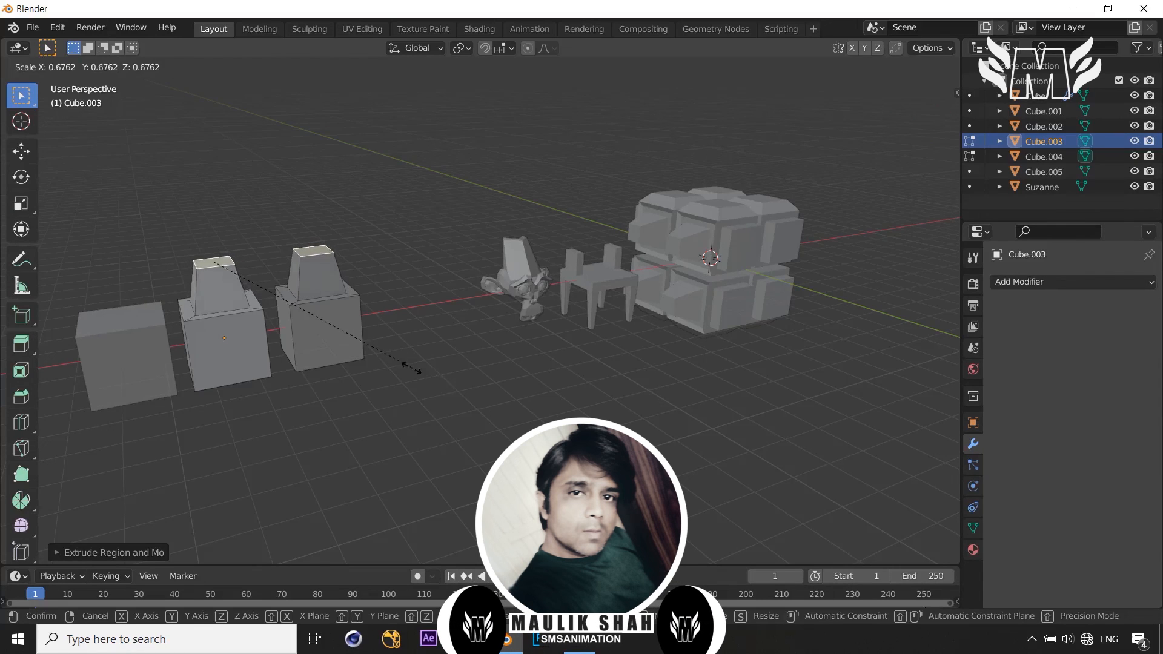
{"action": "left_click", "coordinate": [410, 367]}
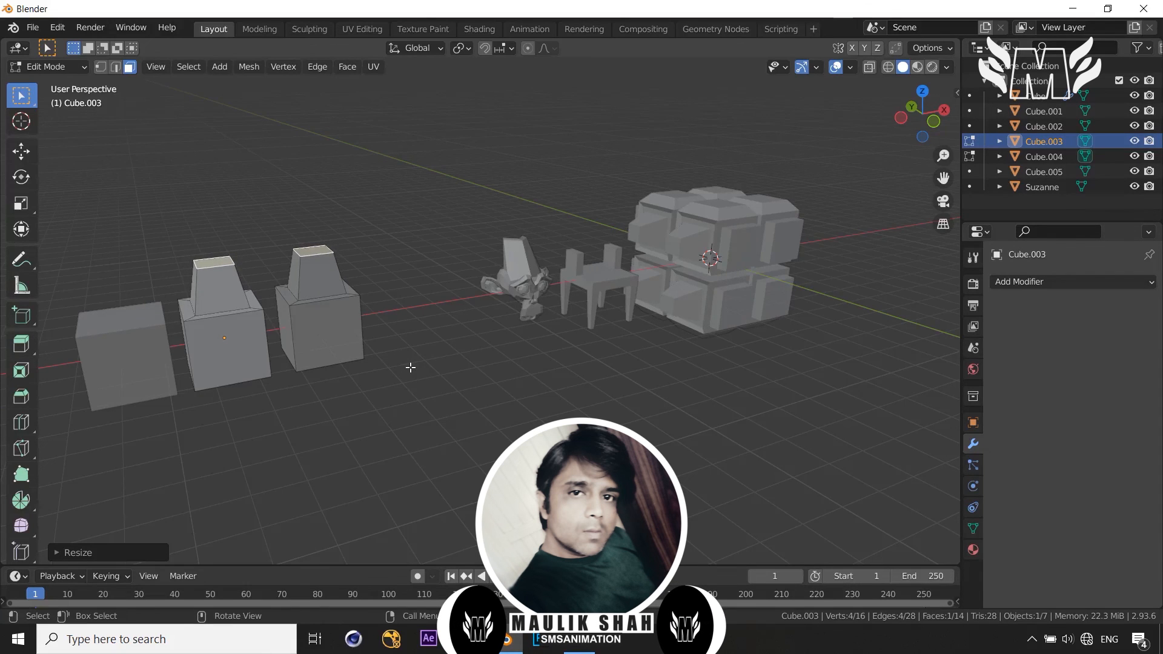